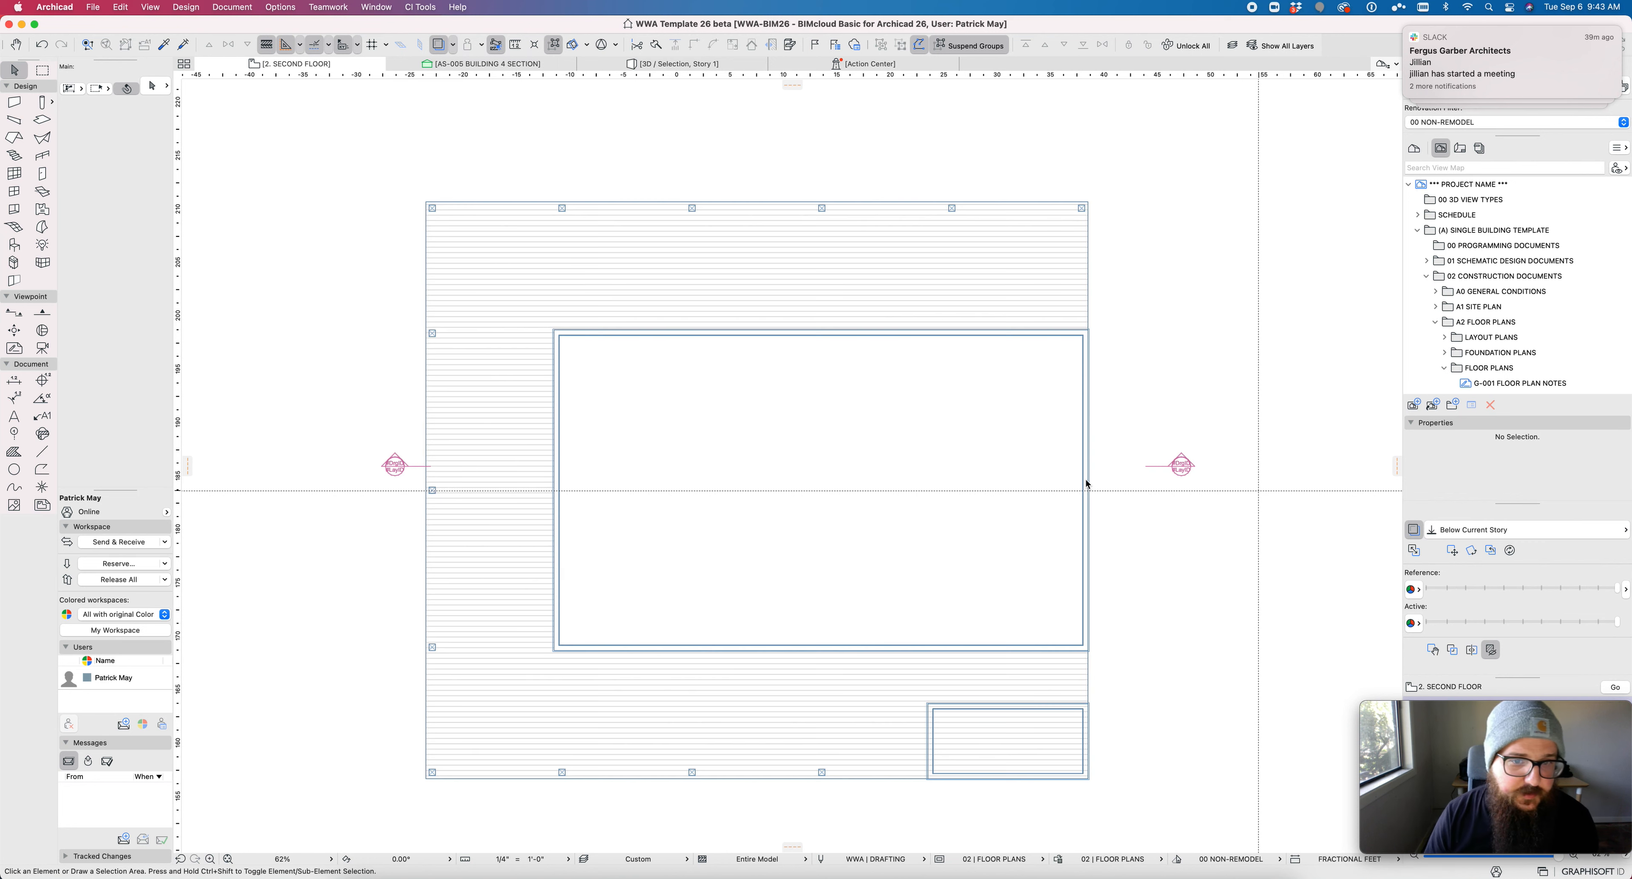
Step: Colour the trace reference of the story below orange (R:255 G:128 B:0) and fade its intensity to about a third
click(1411, 590)
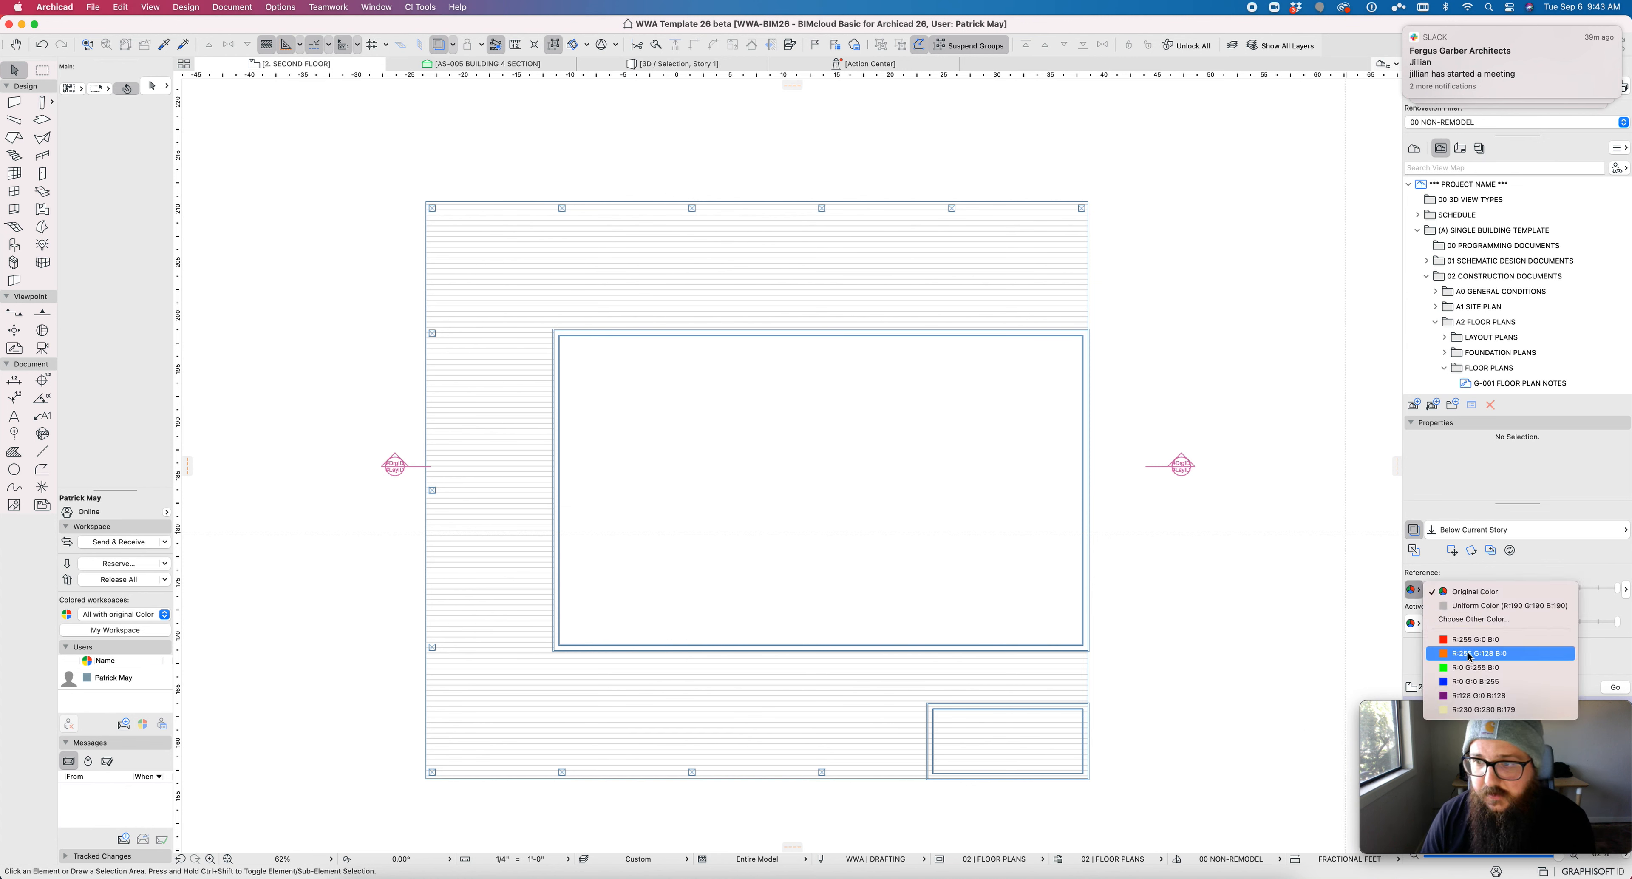
click(1508, 646)
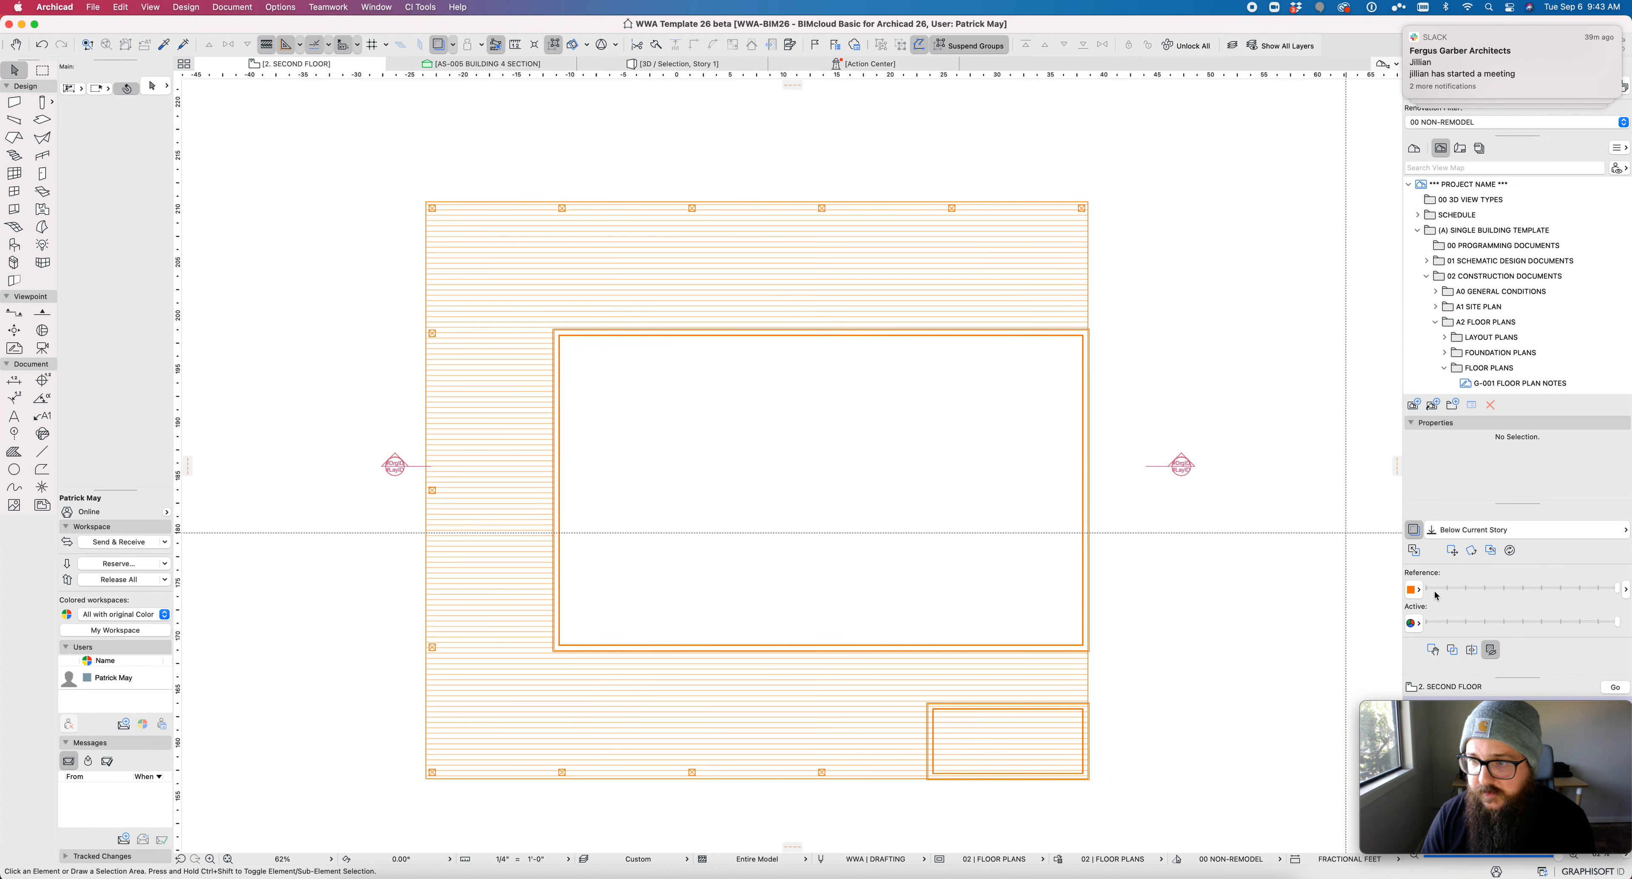
drag(1618, 589, 1497, 588)
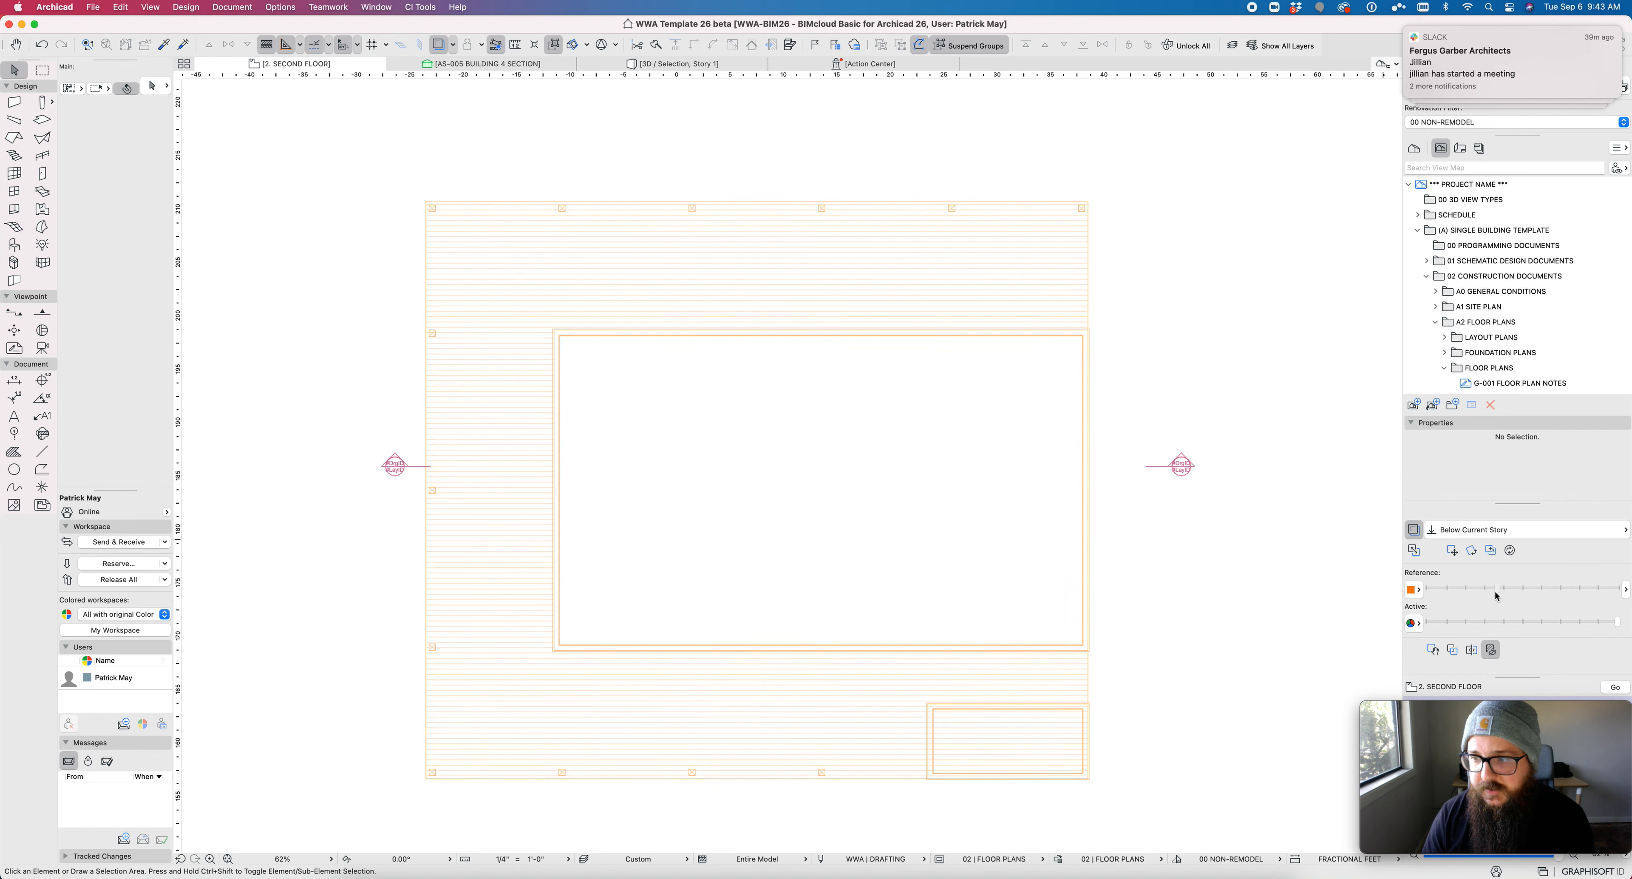
scroll(912, 493, down, 2)
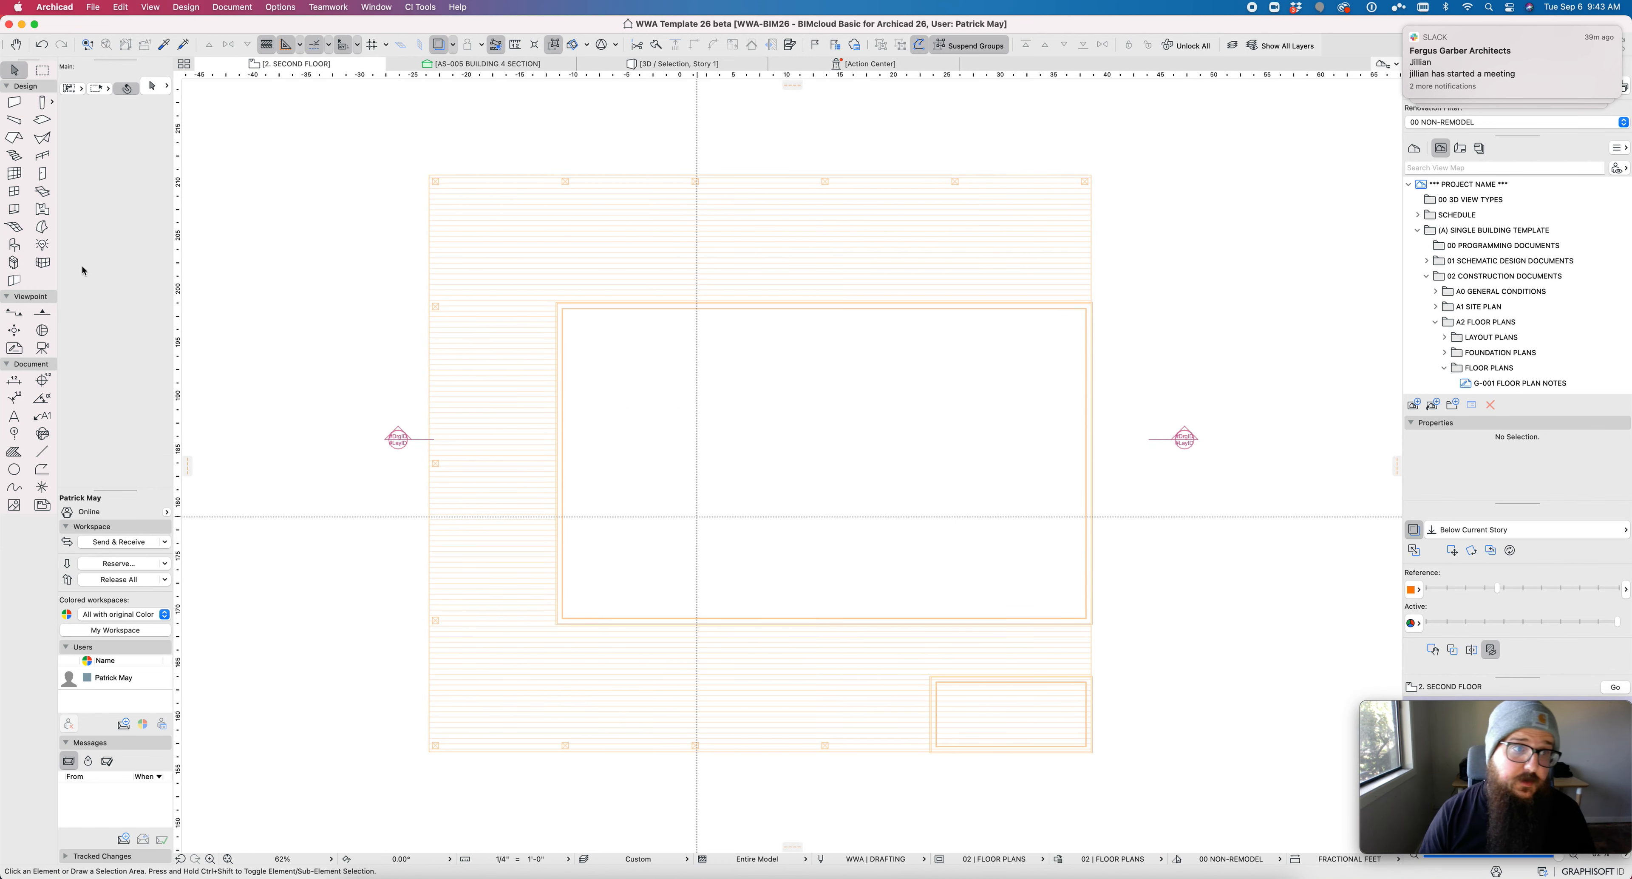
Step: Open the default settings of the Roof tool and apply a wood-framed roof favorite from the A-Roof folder
click(14, 138)
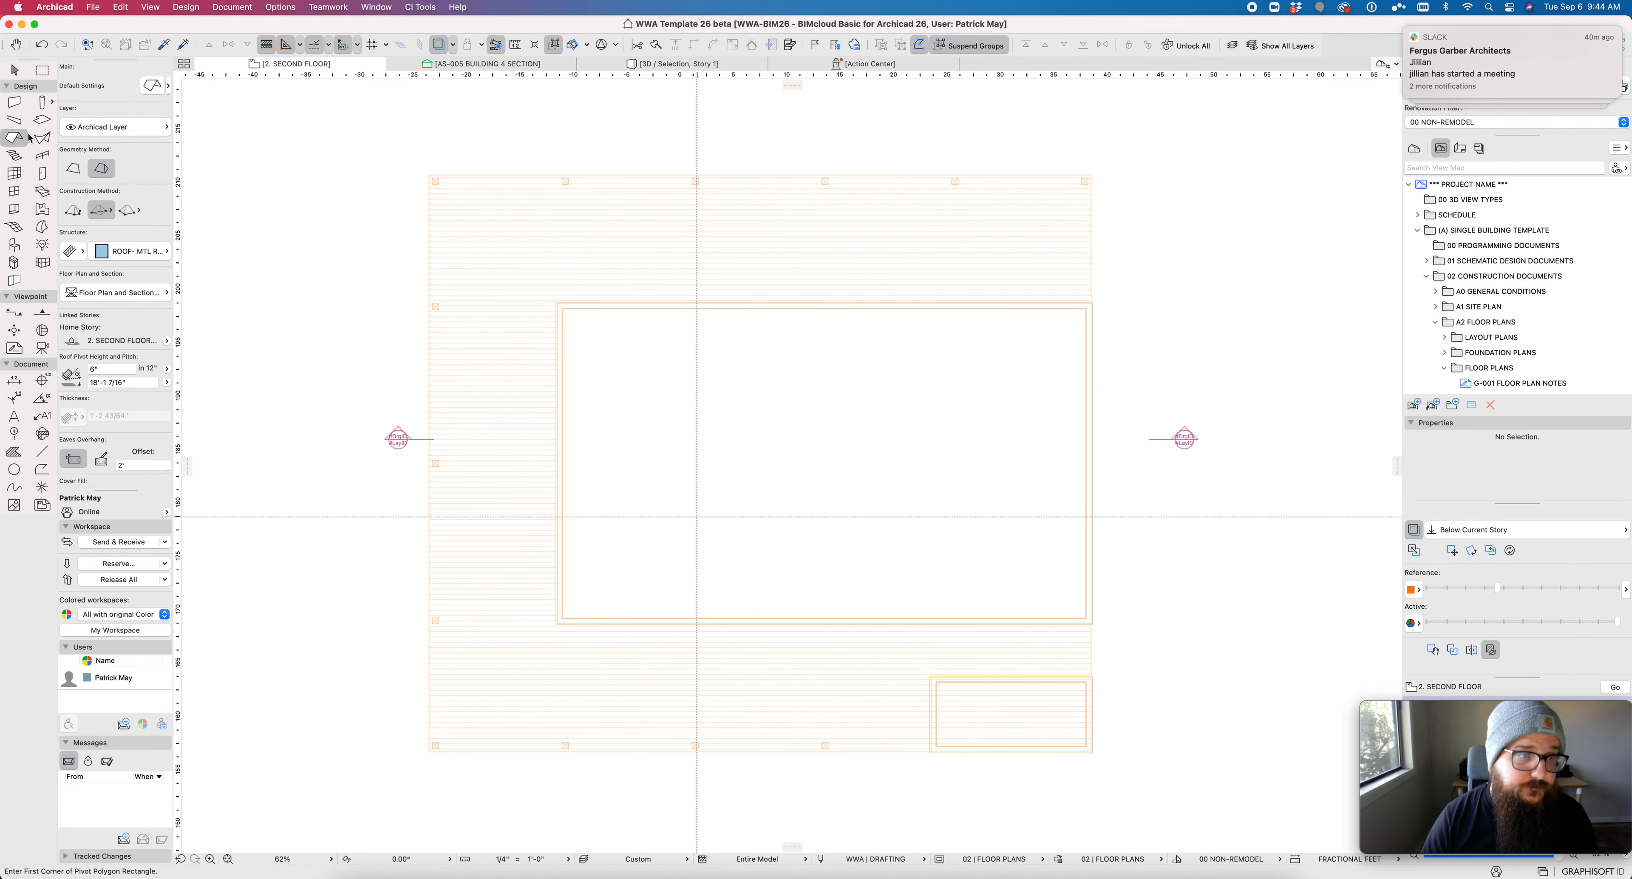
key(super+t)
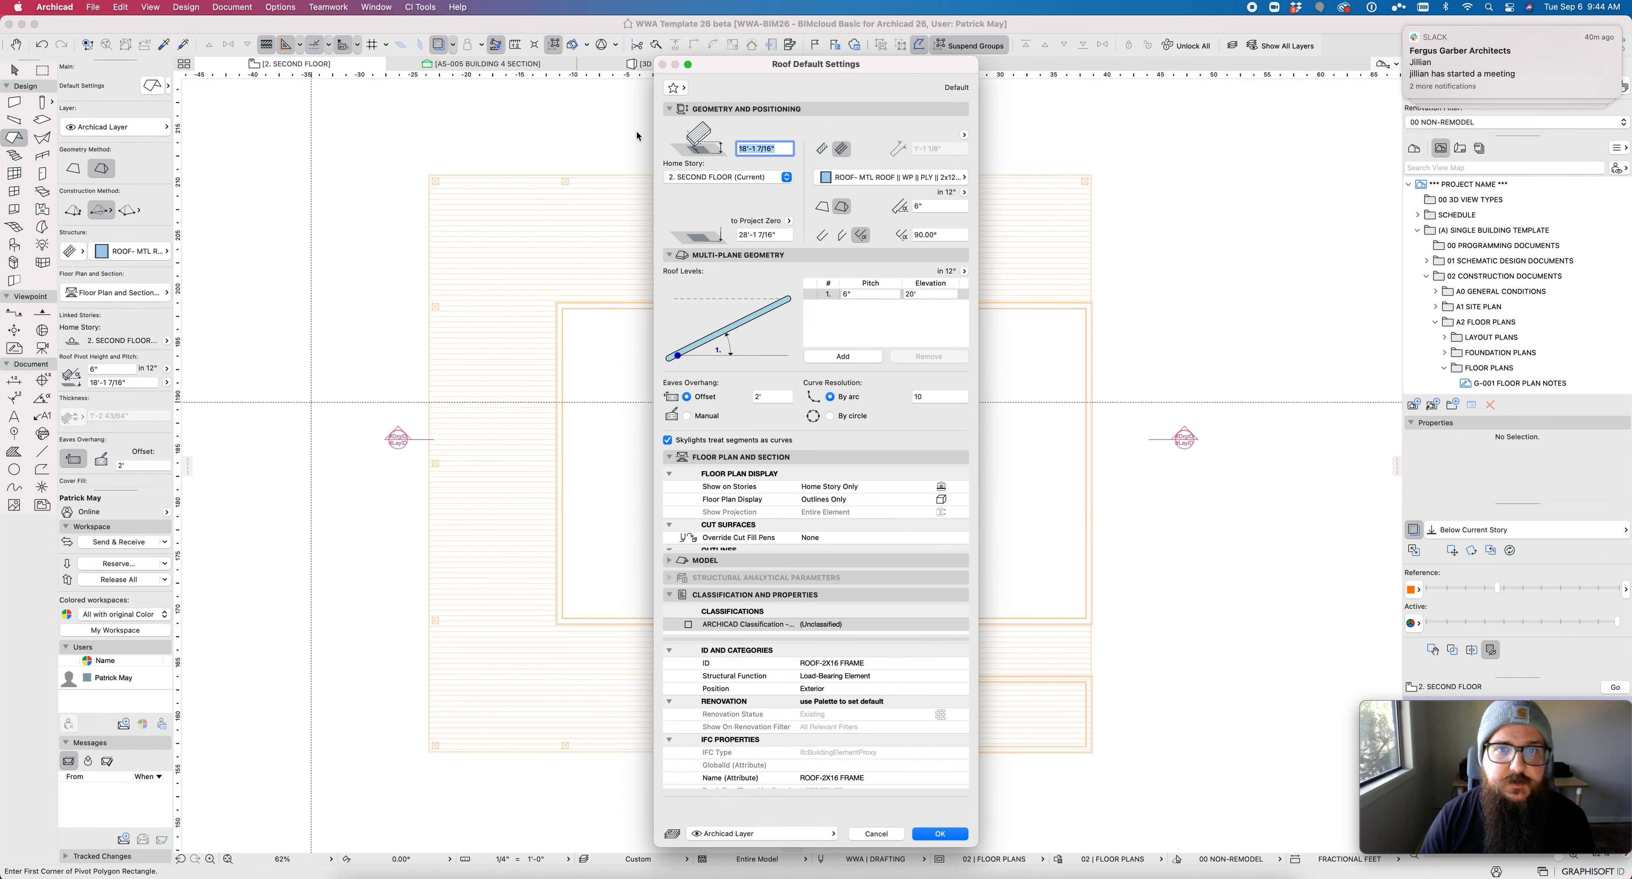
click(673, 89)
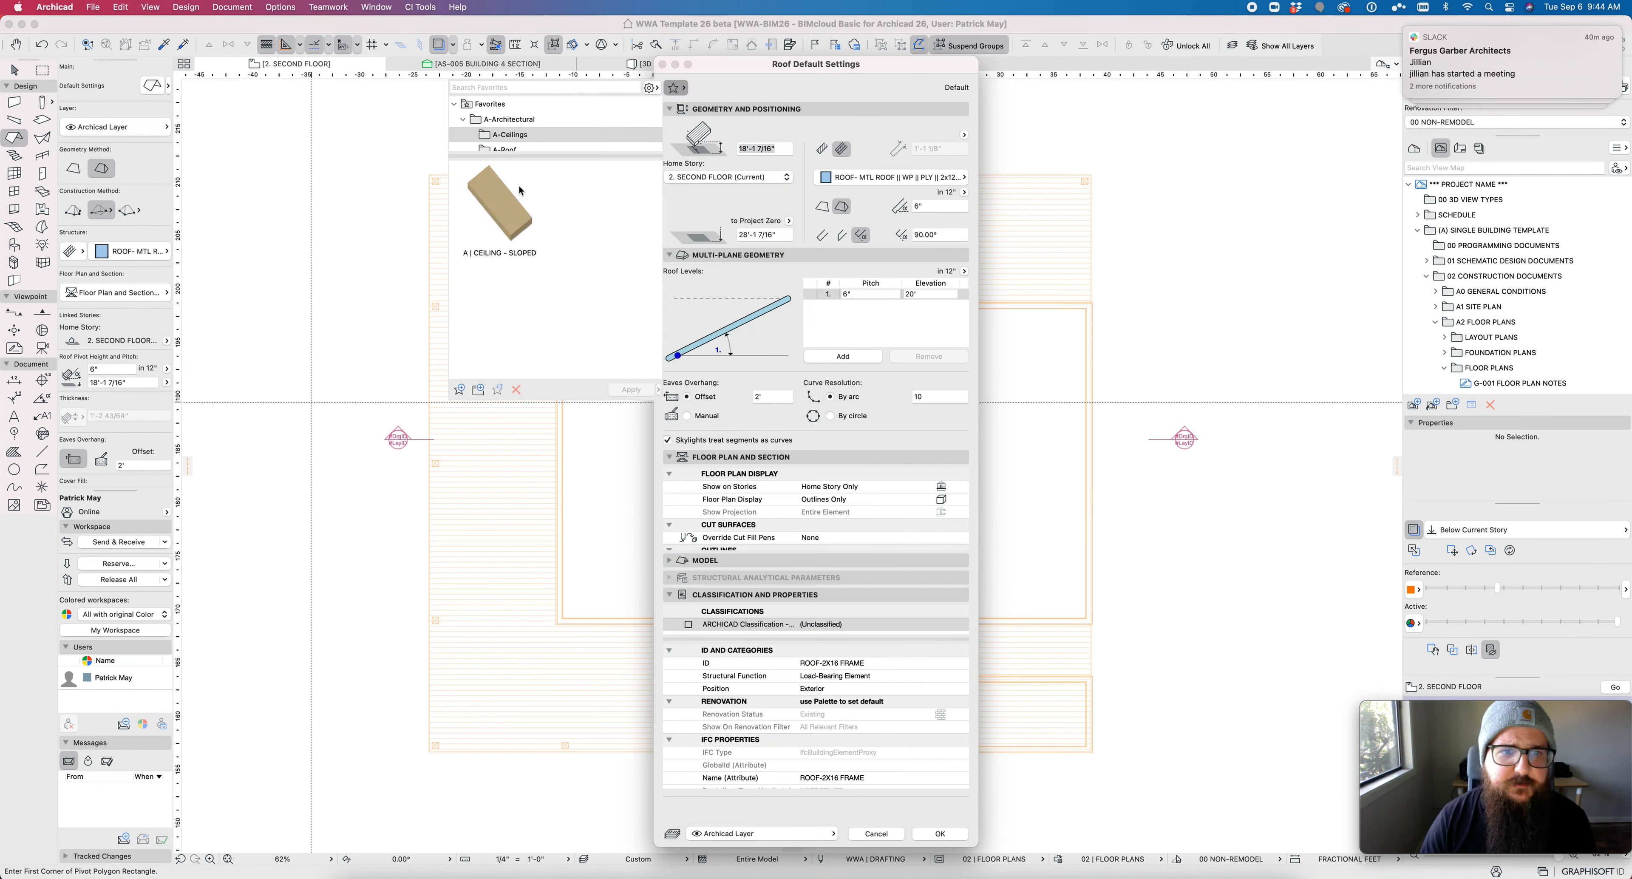
drag(546, 158, 546, 193)
click(515, 150)
double_click(594, 264)
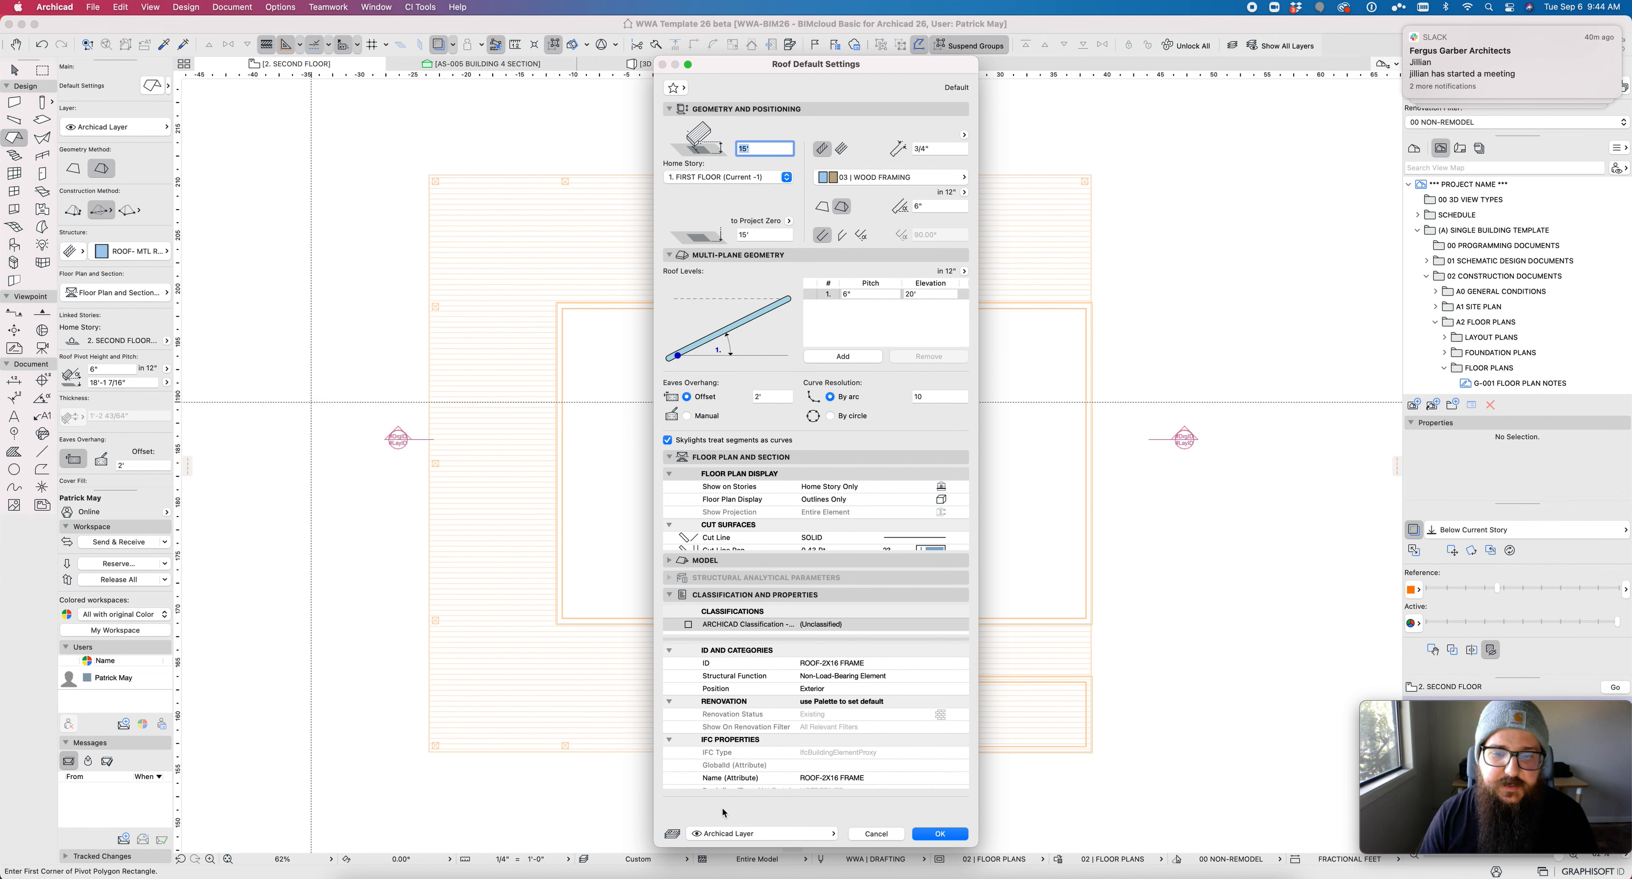
Step: Assign the default roof to the layer A | ROOF - DECK AND STRUCTURE
click(724, 833)
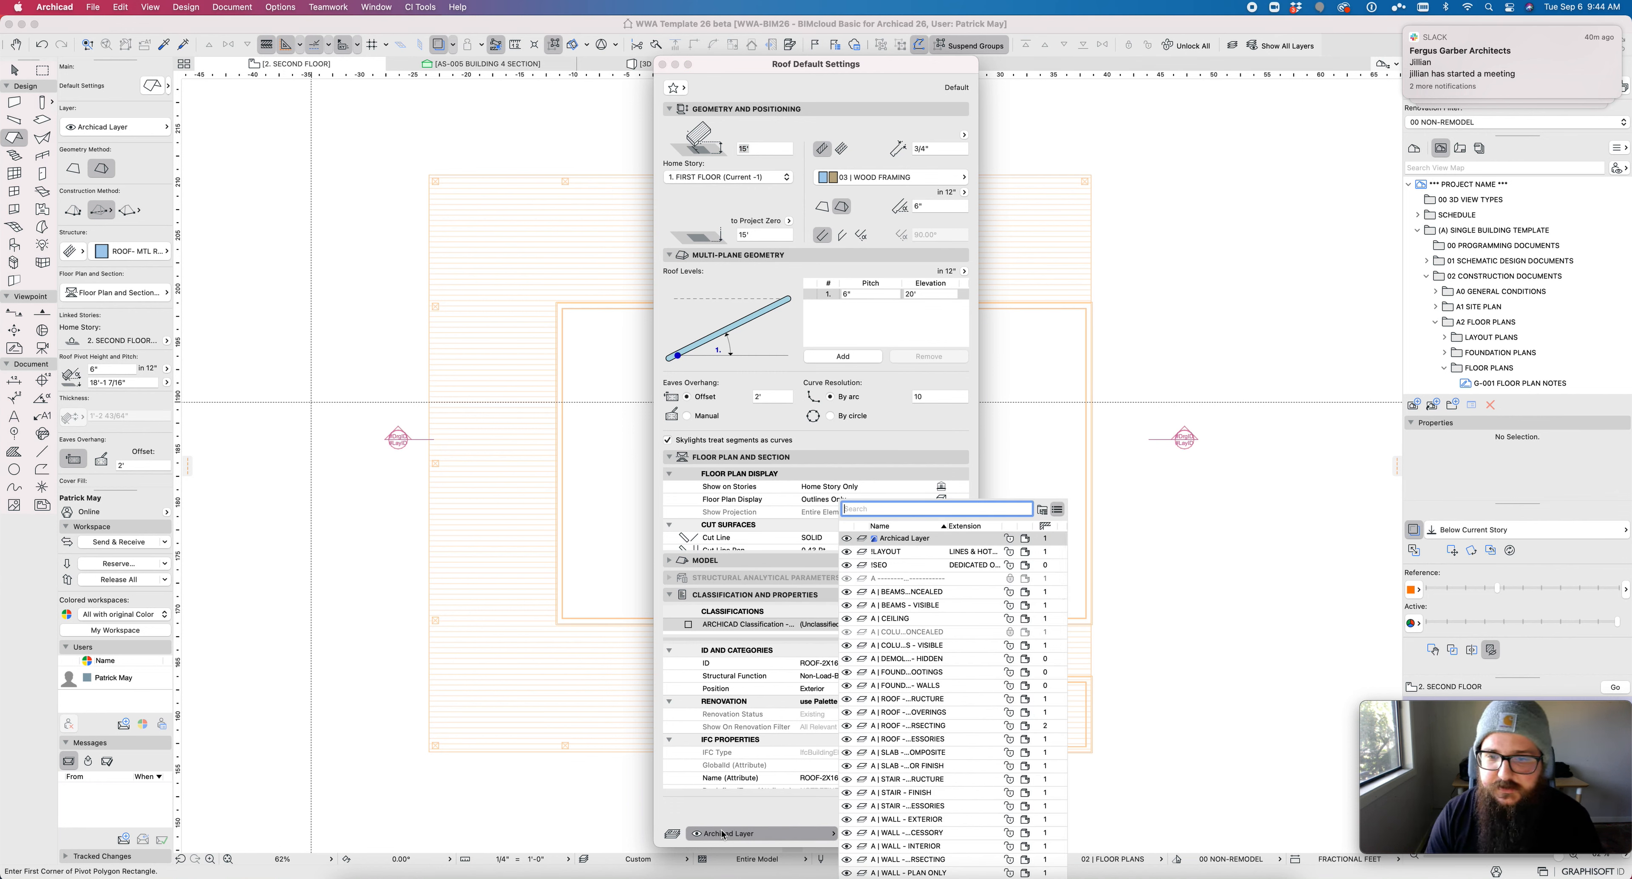
text(roof)
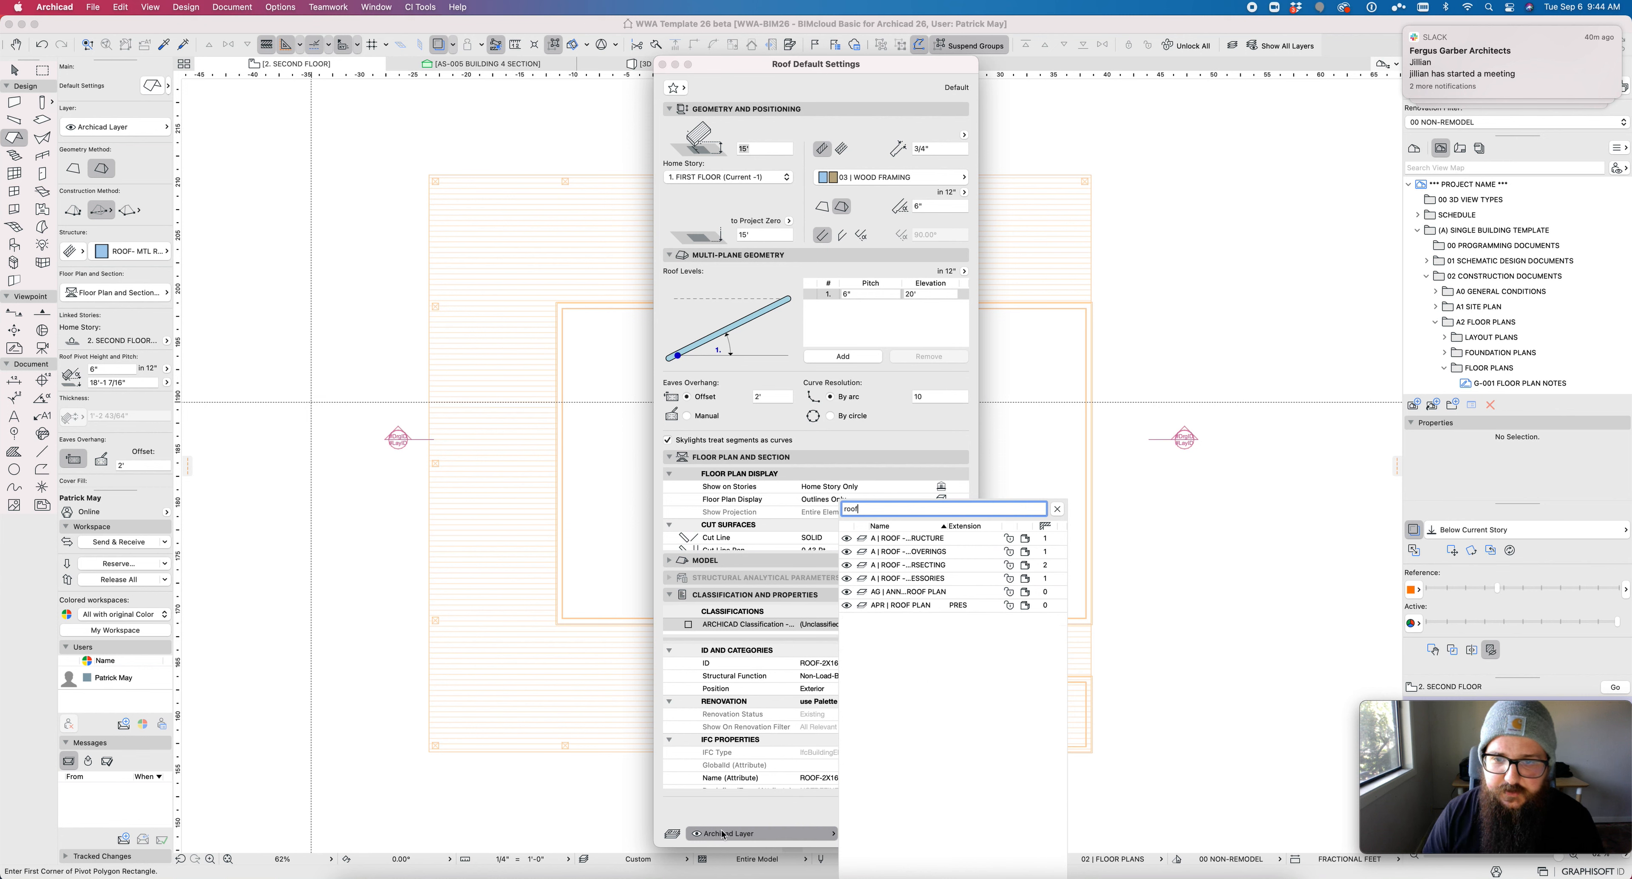
click(943, 542)
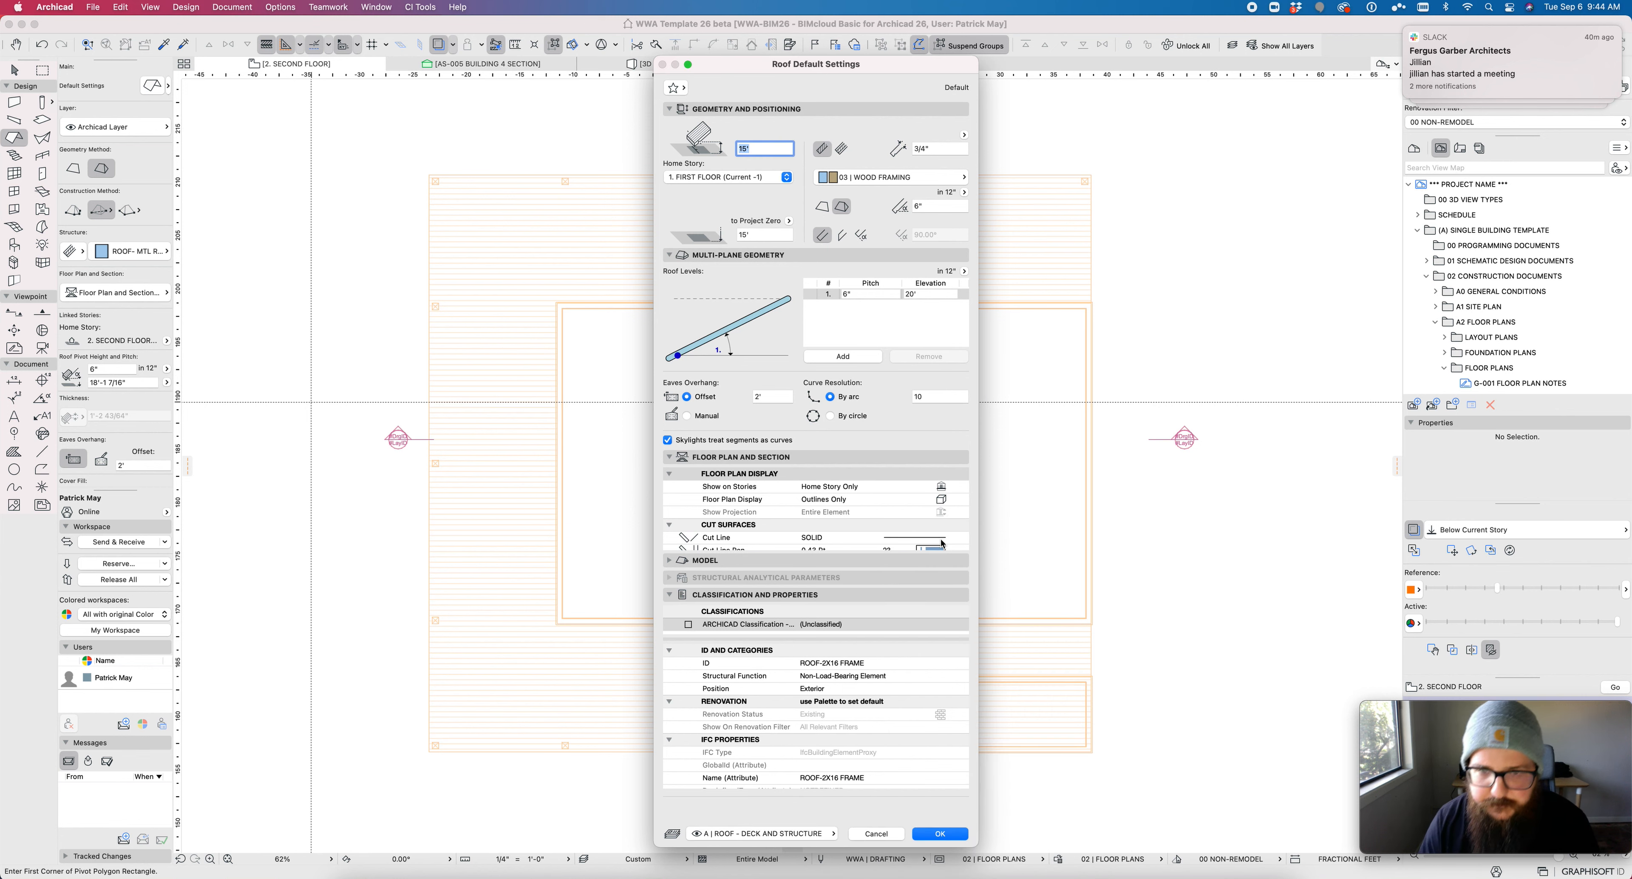
Step: Enable the ARCHICAD classification for the default roof and classify it as Roof
click(689, 627)
click(953, 625)
text(roof)
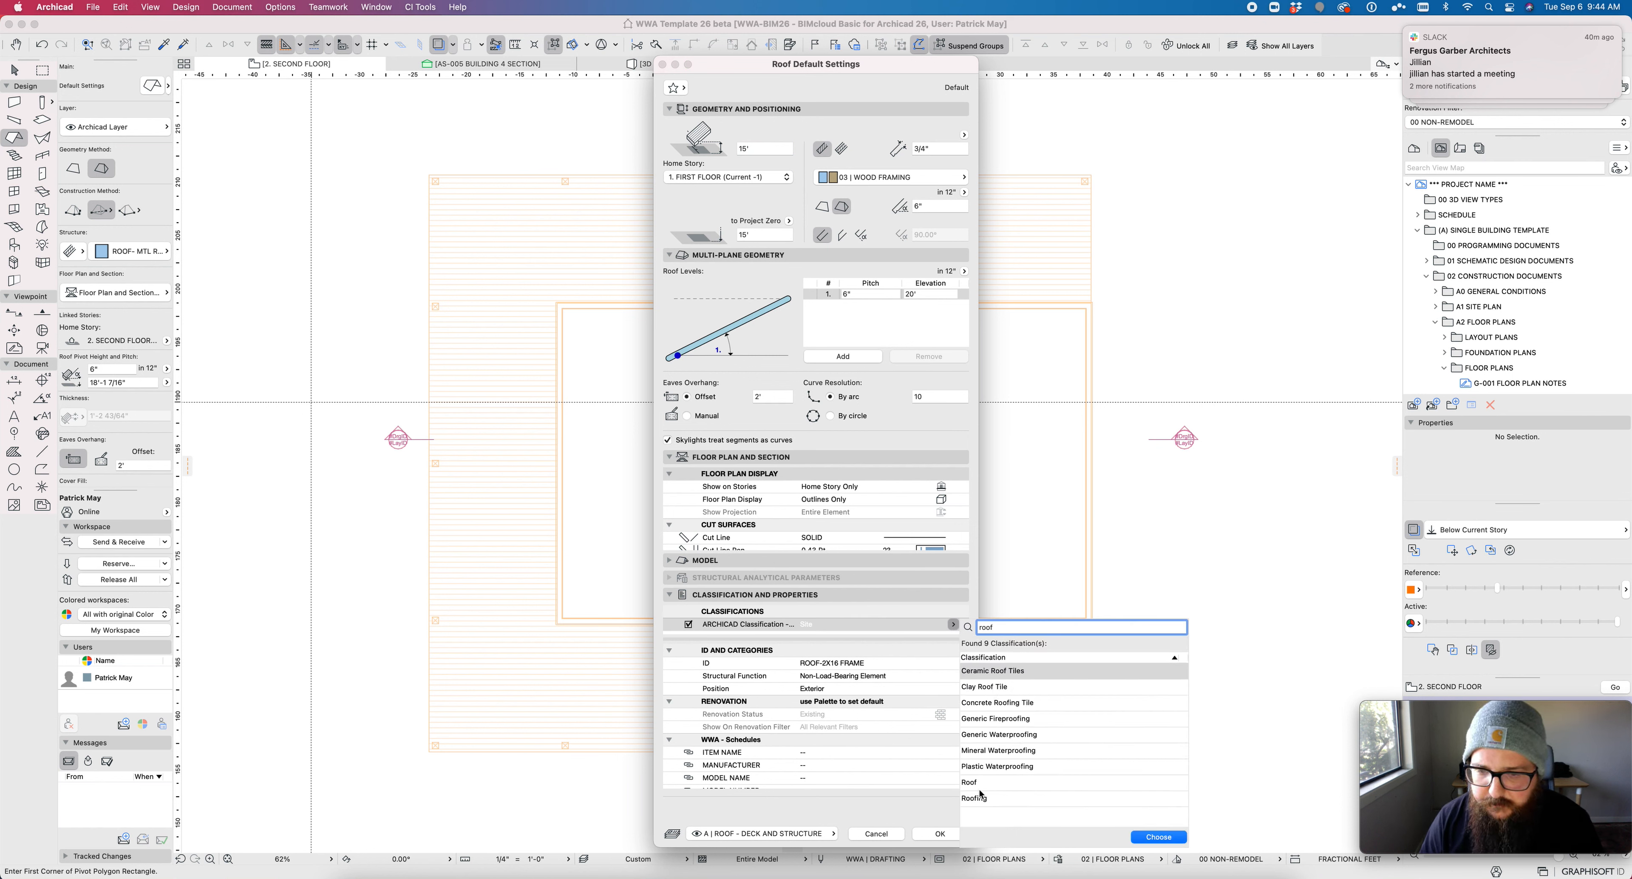
click(979, 783)
click(1159, 838)
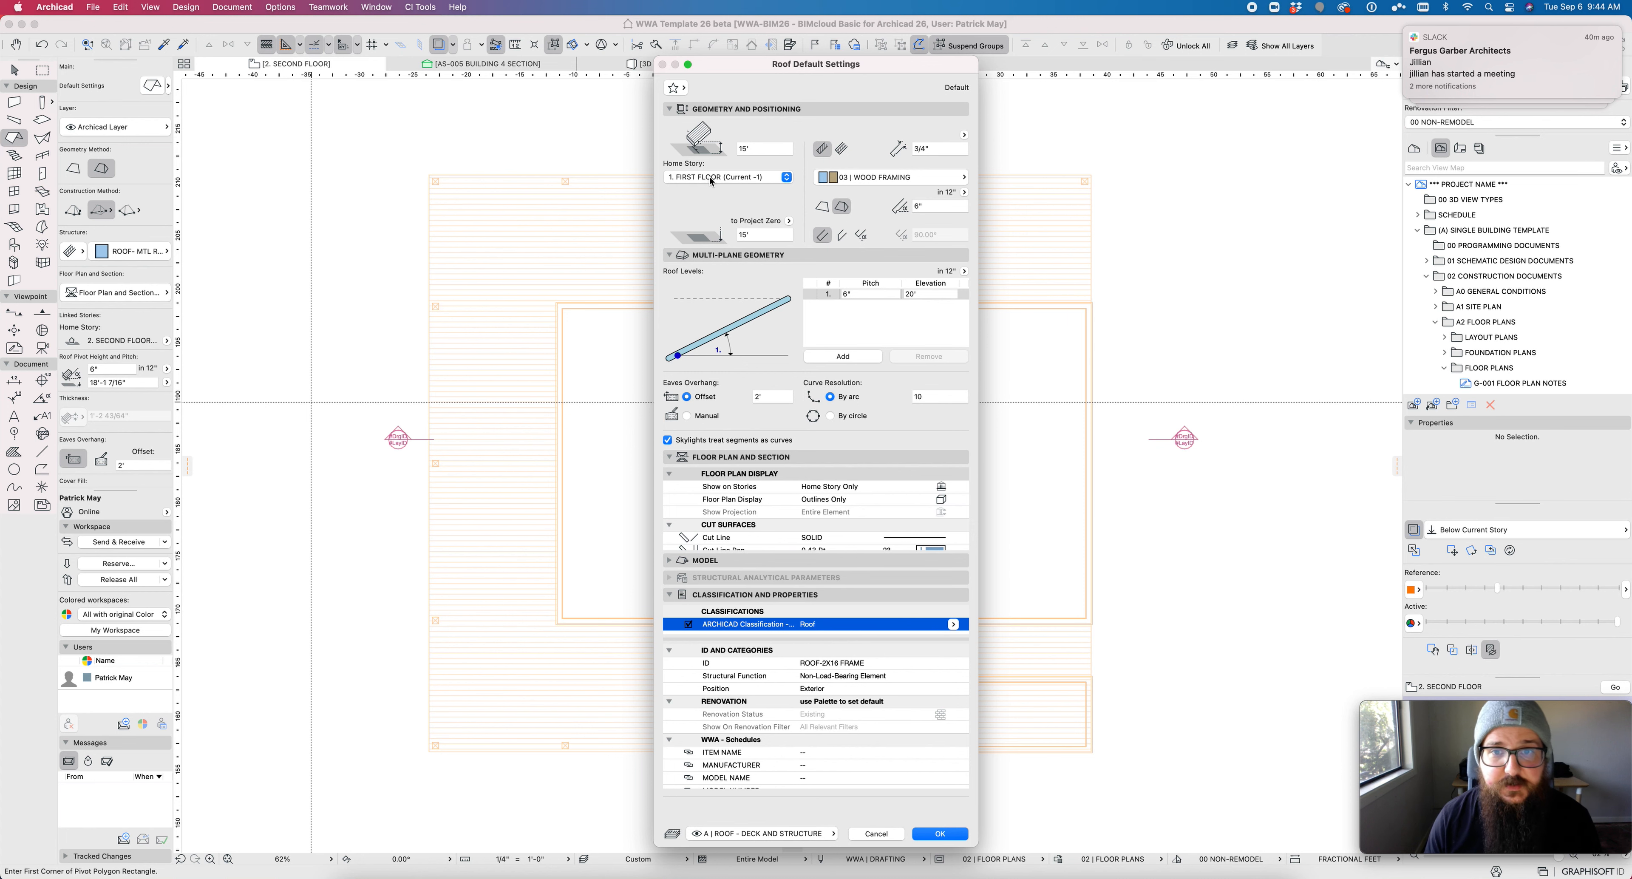
Step: Use multi-plane geometry for the roof and set its pitch to 3" in 12"
click(826, 213)
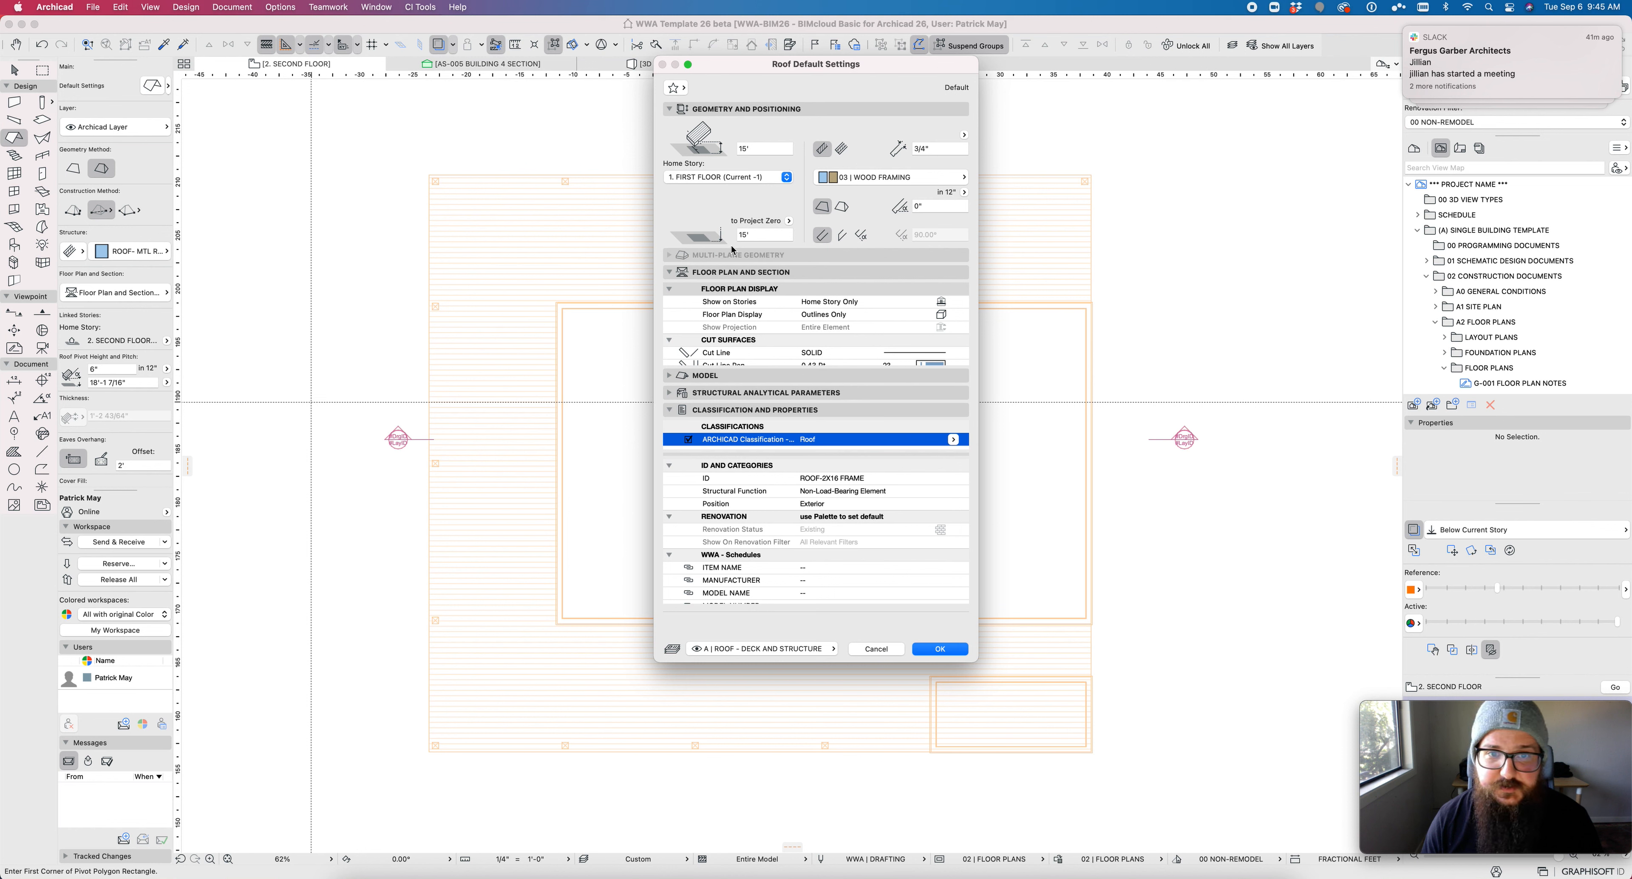
click(844, 208)
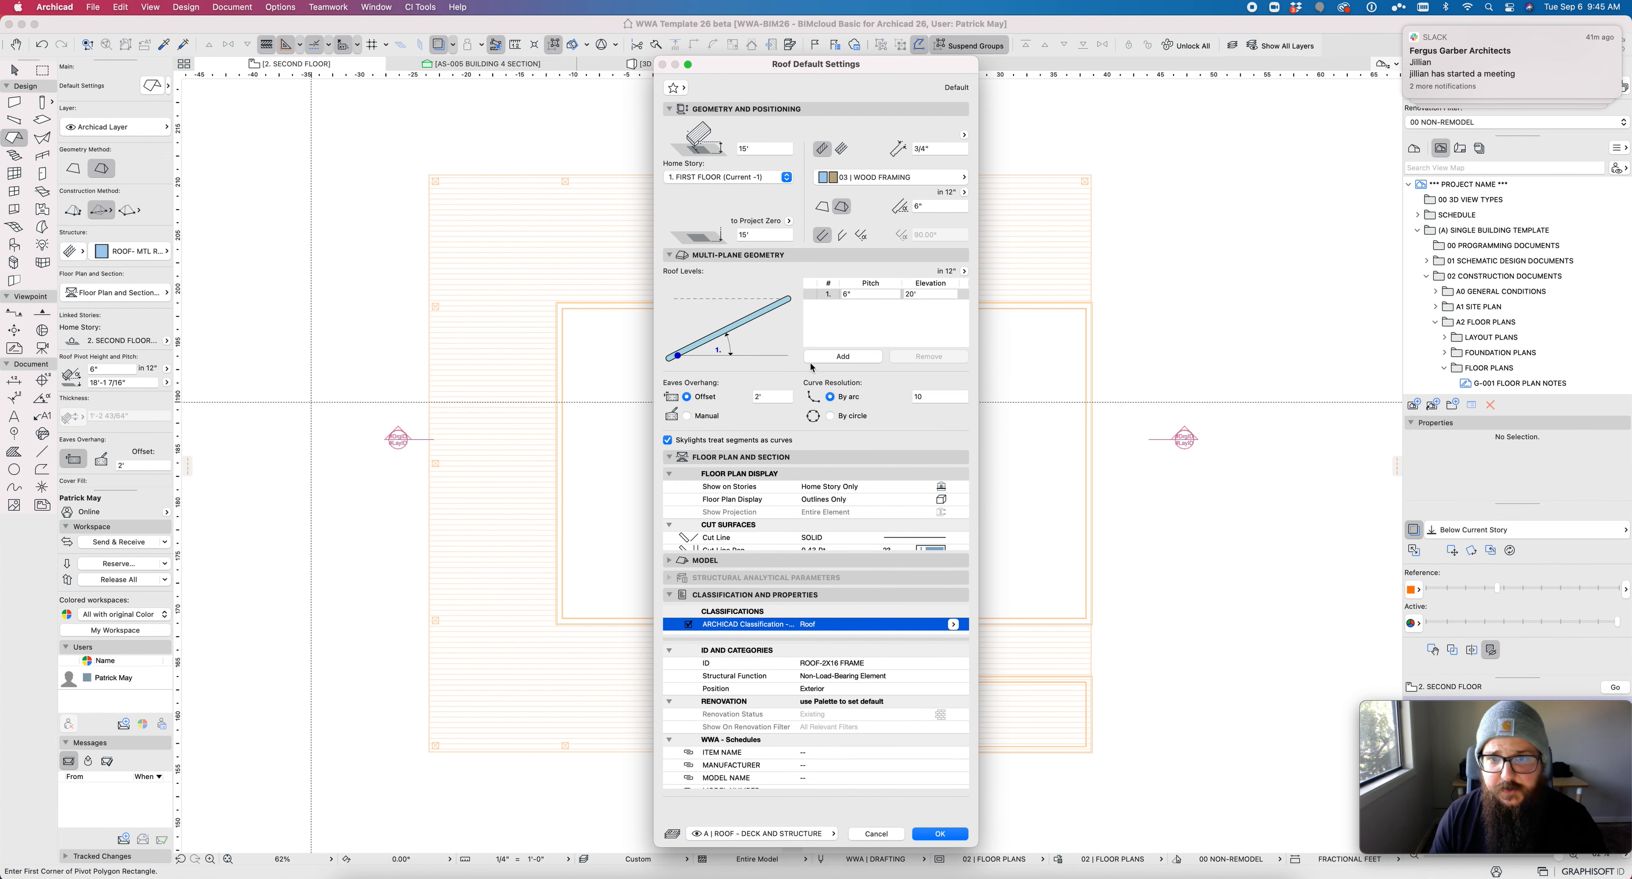
click(931, 207)
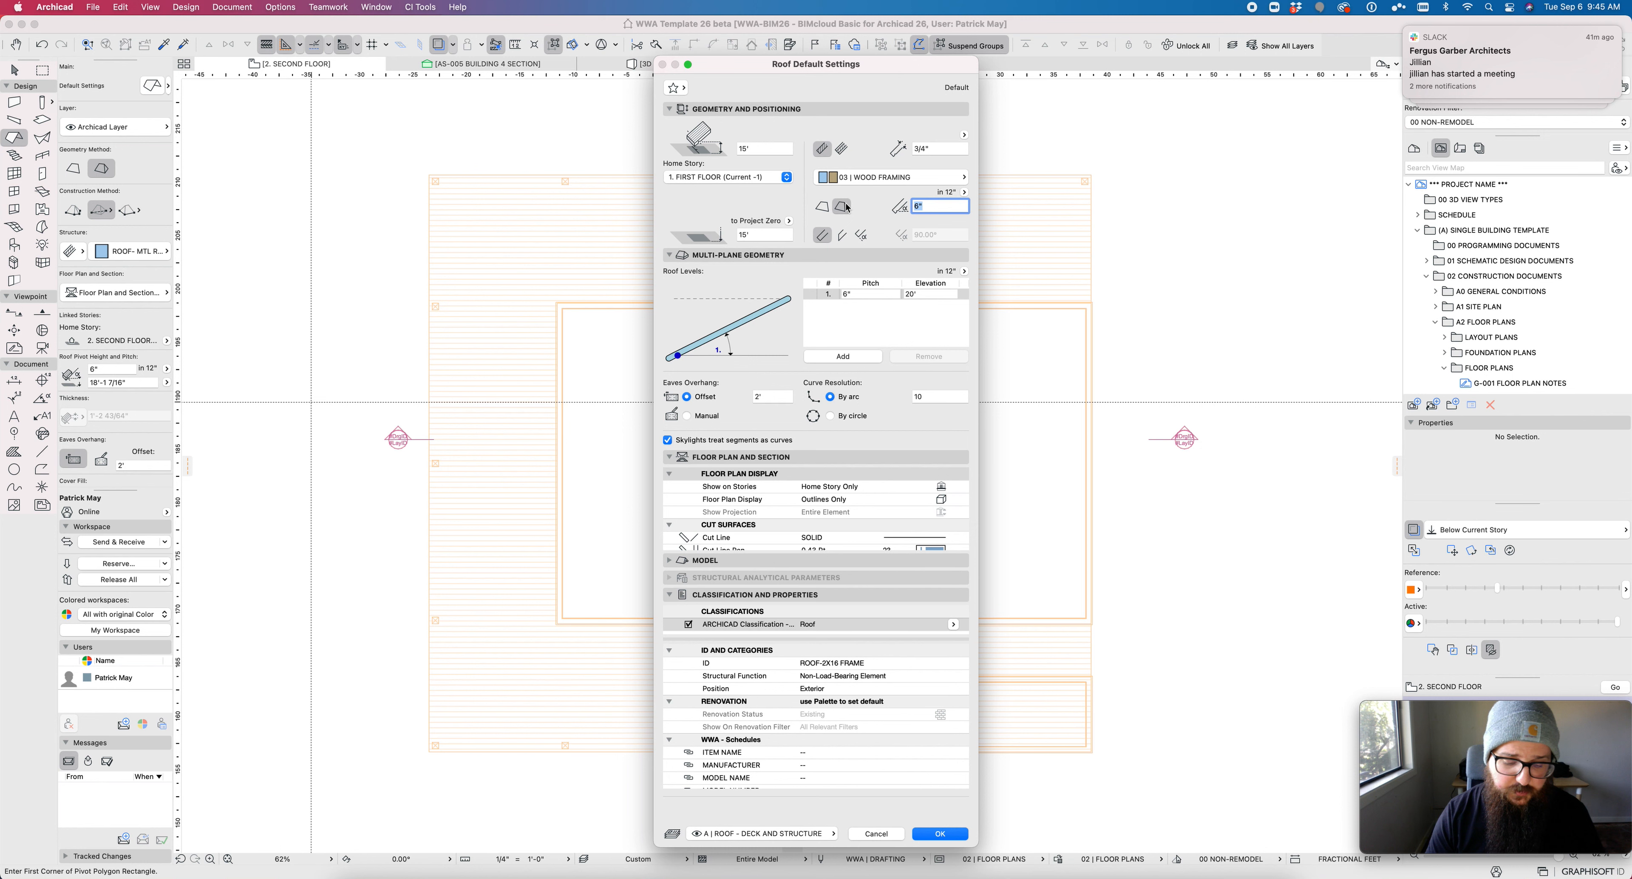
text(3)
key(Tab)
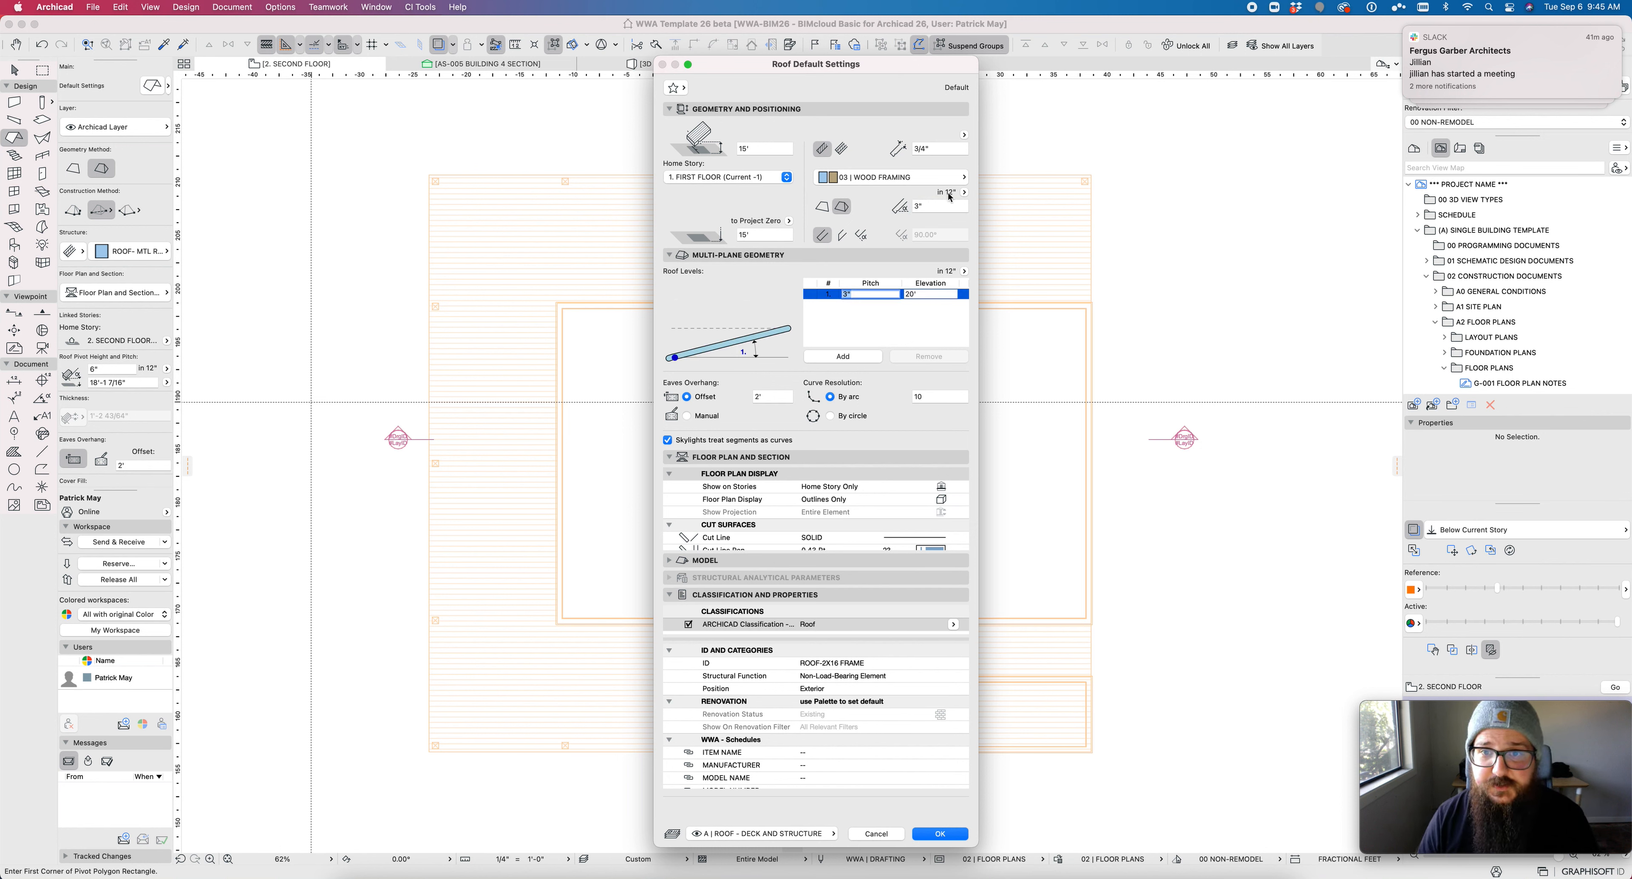
click(916, 206)
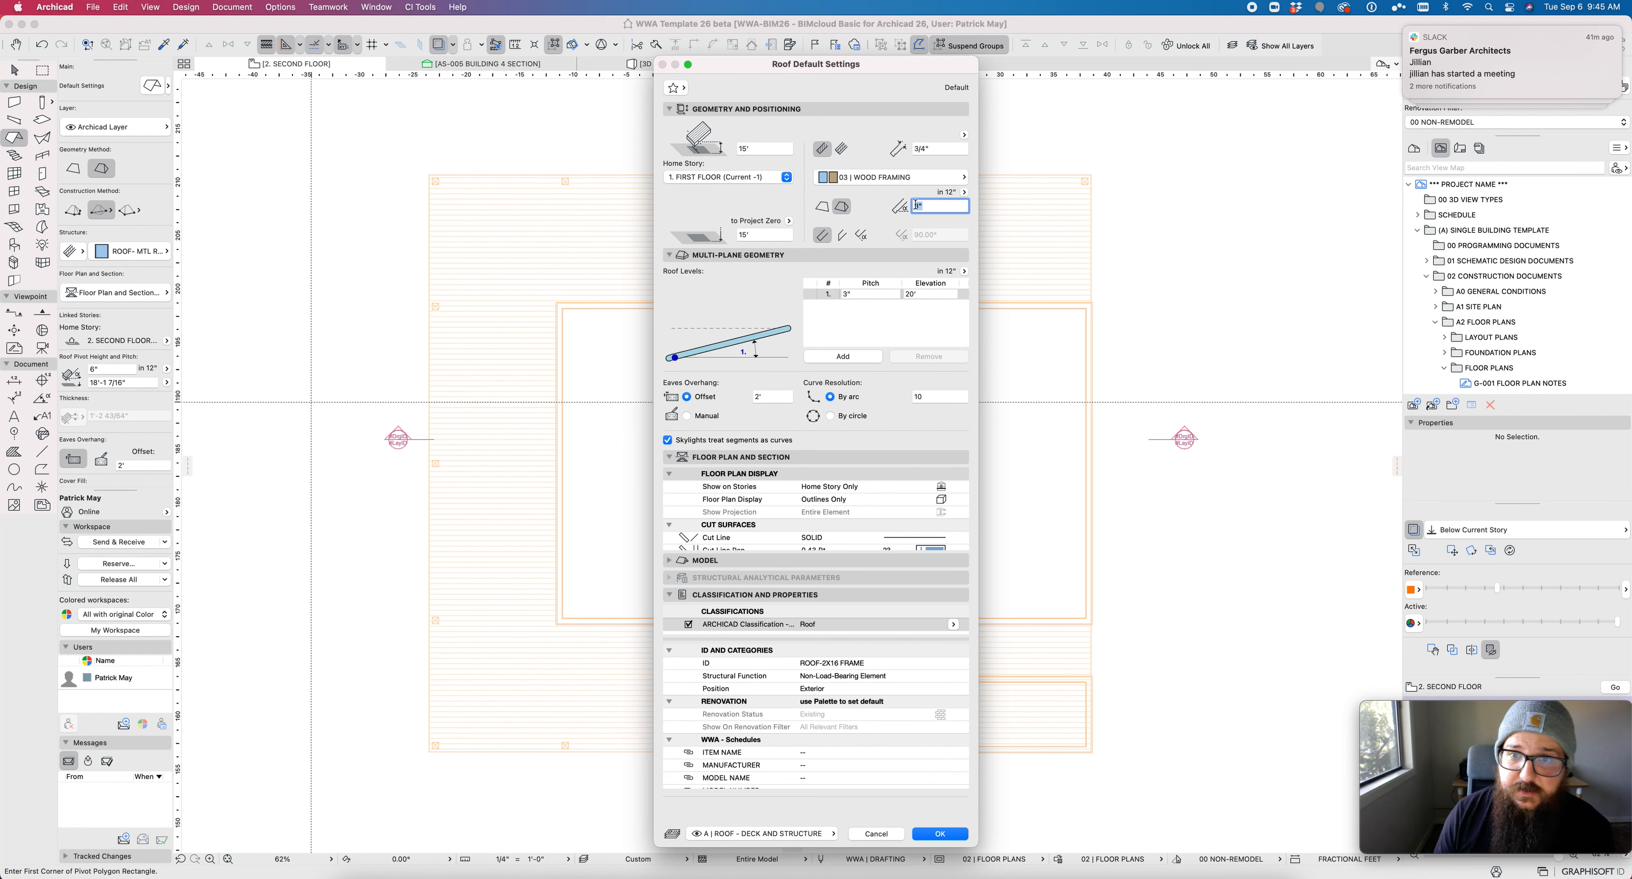
click(964, 192)
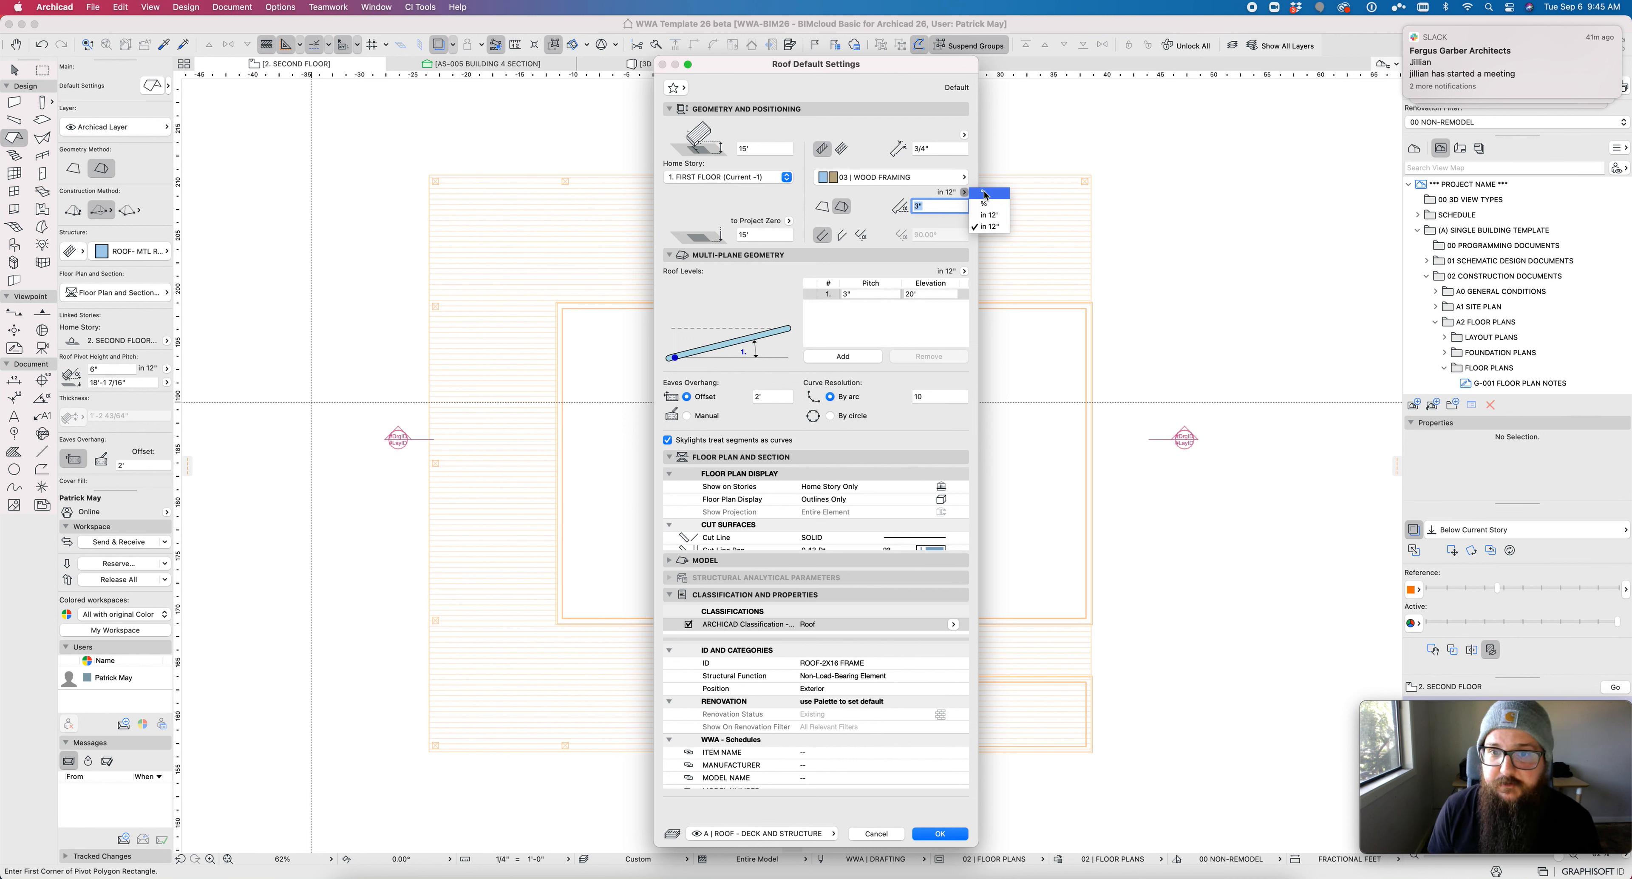
click(986, 195)
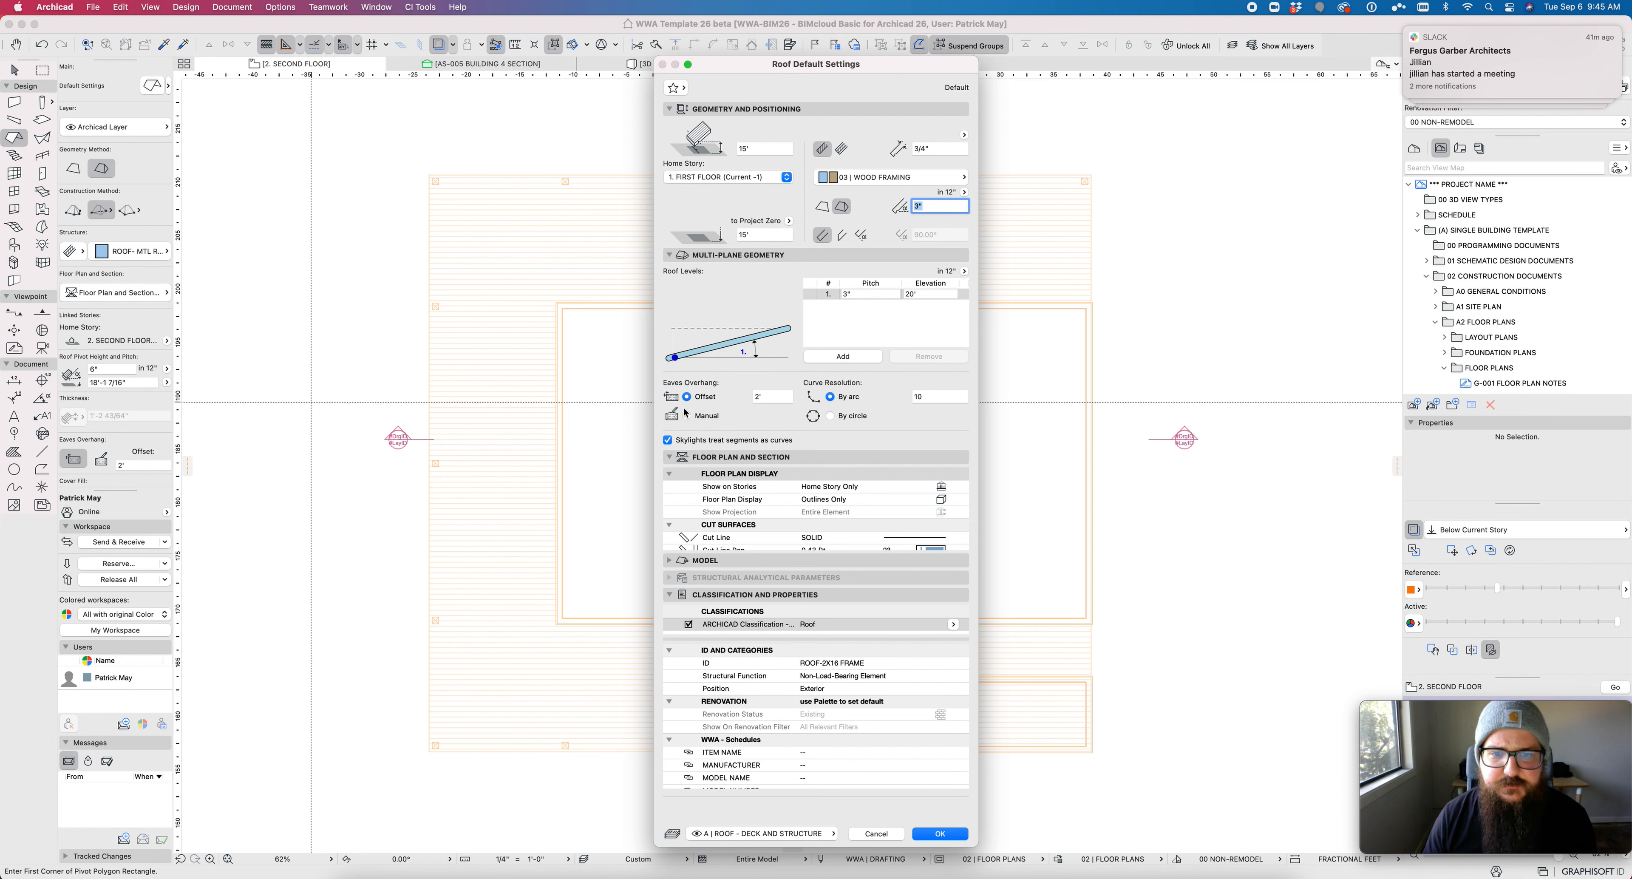
Step: Set the eaves overhang offset to 4' and accept the default roof settings
click(759, 397)
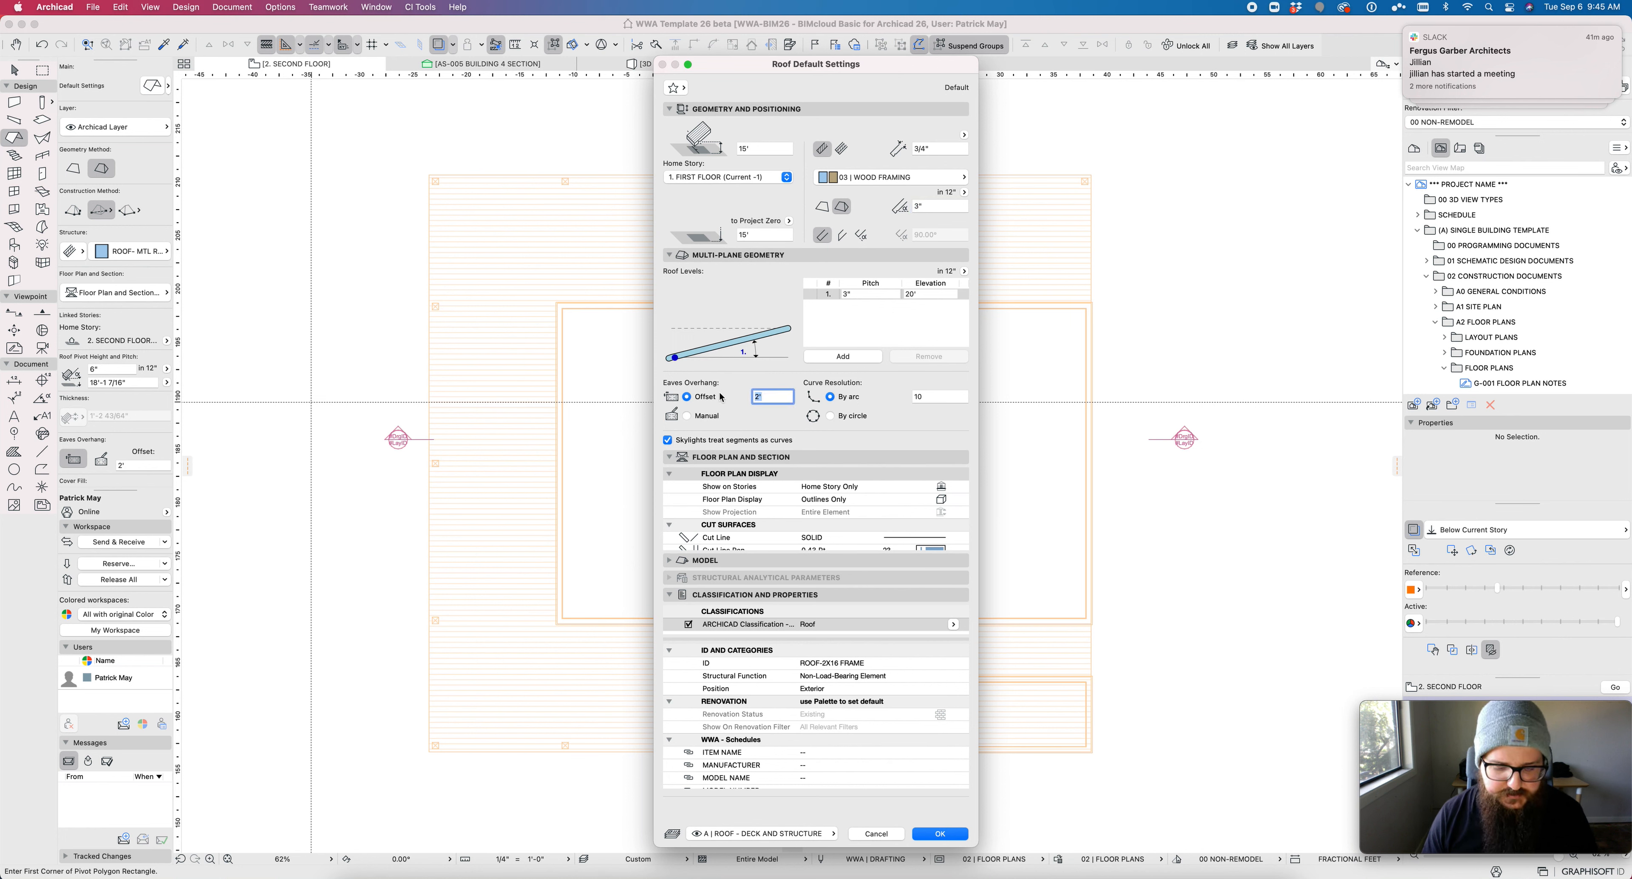
text(4)
key(Tab)
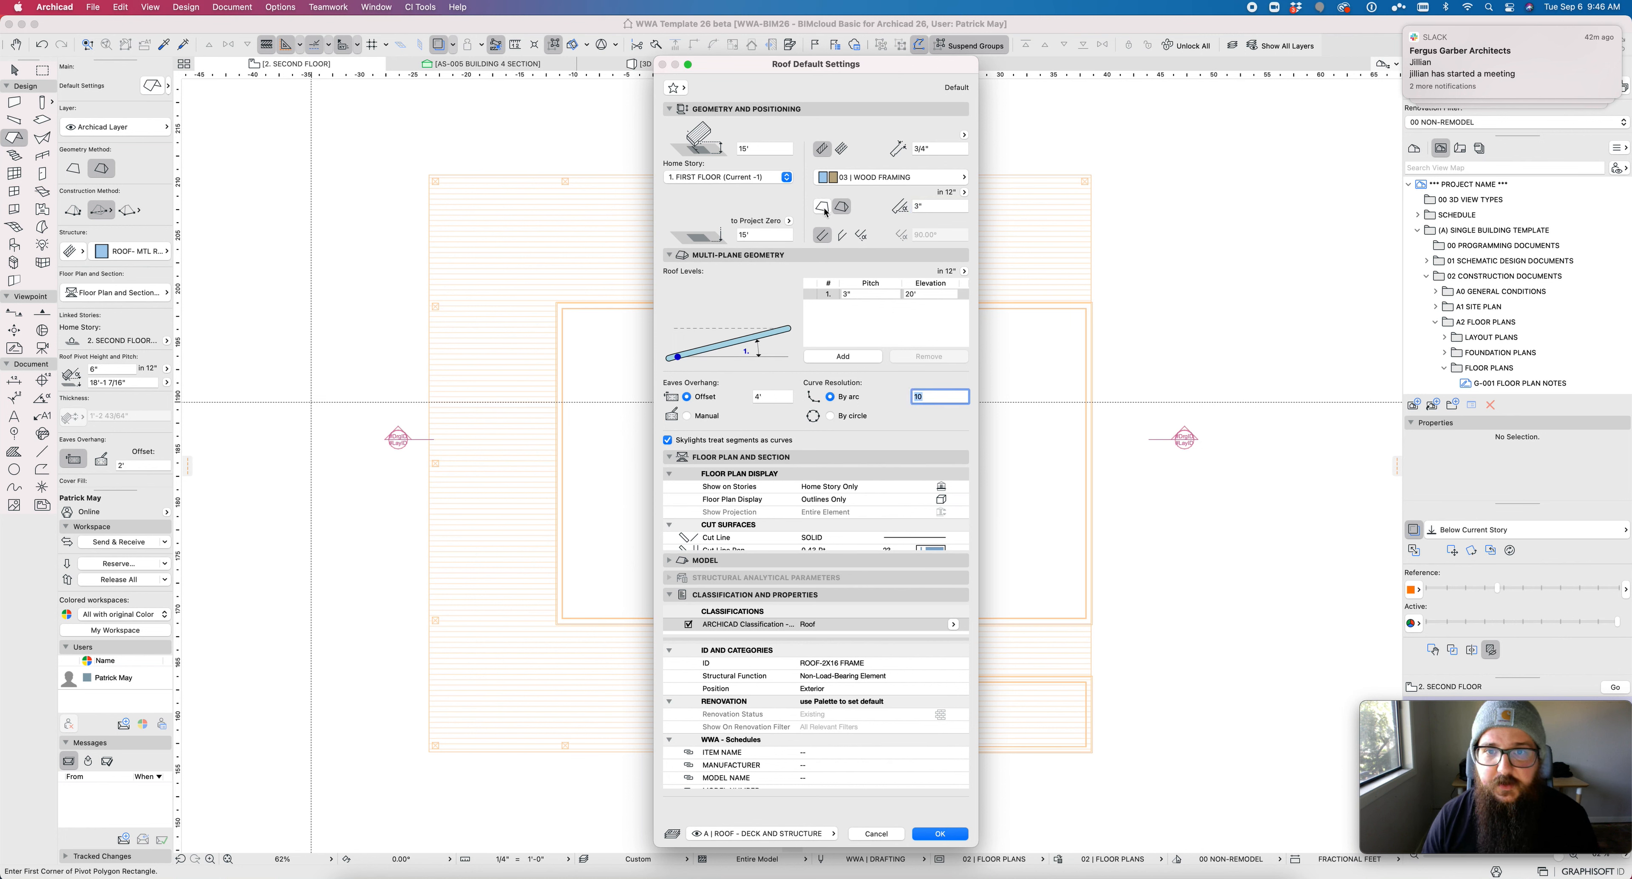
key(Return)
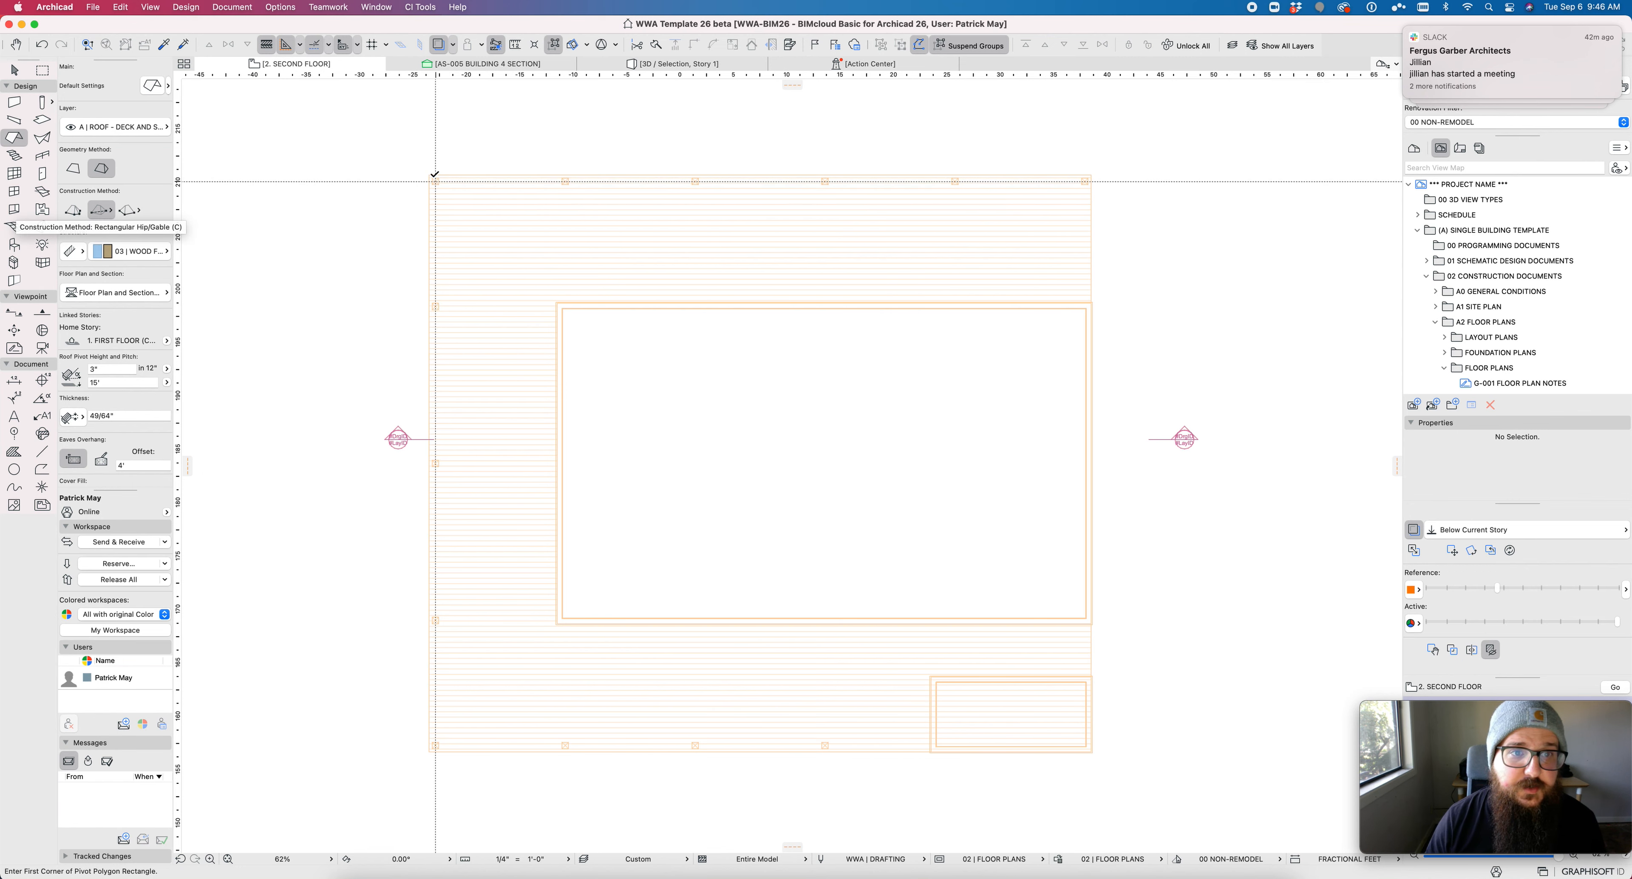
Step: Draw a rectangular hip roof over the traced first-floor outline, from its upper-left corner to its lower-right corner
click(1094, 758)
scroll(1094, 758, up, 6)
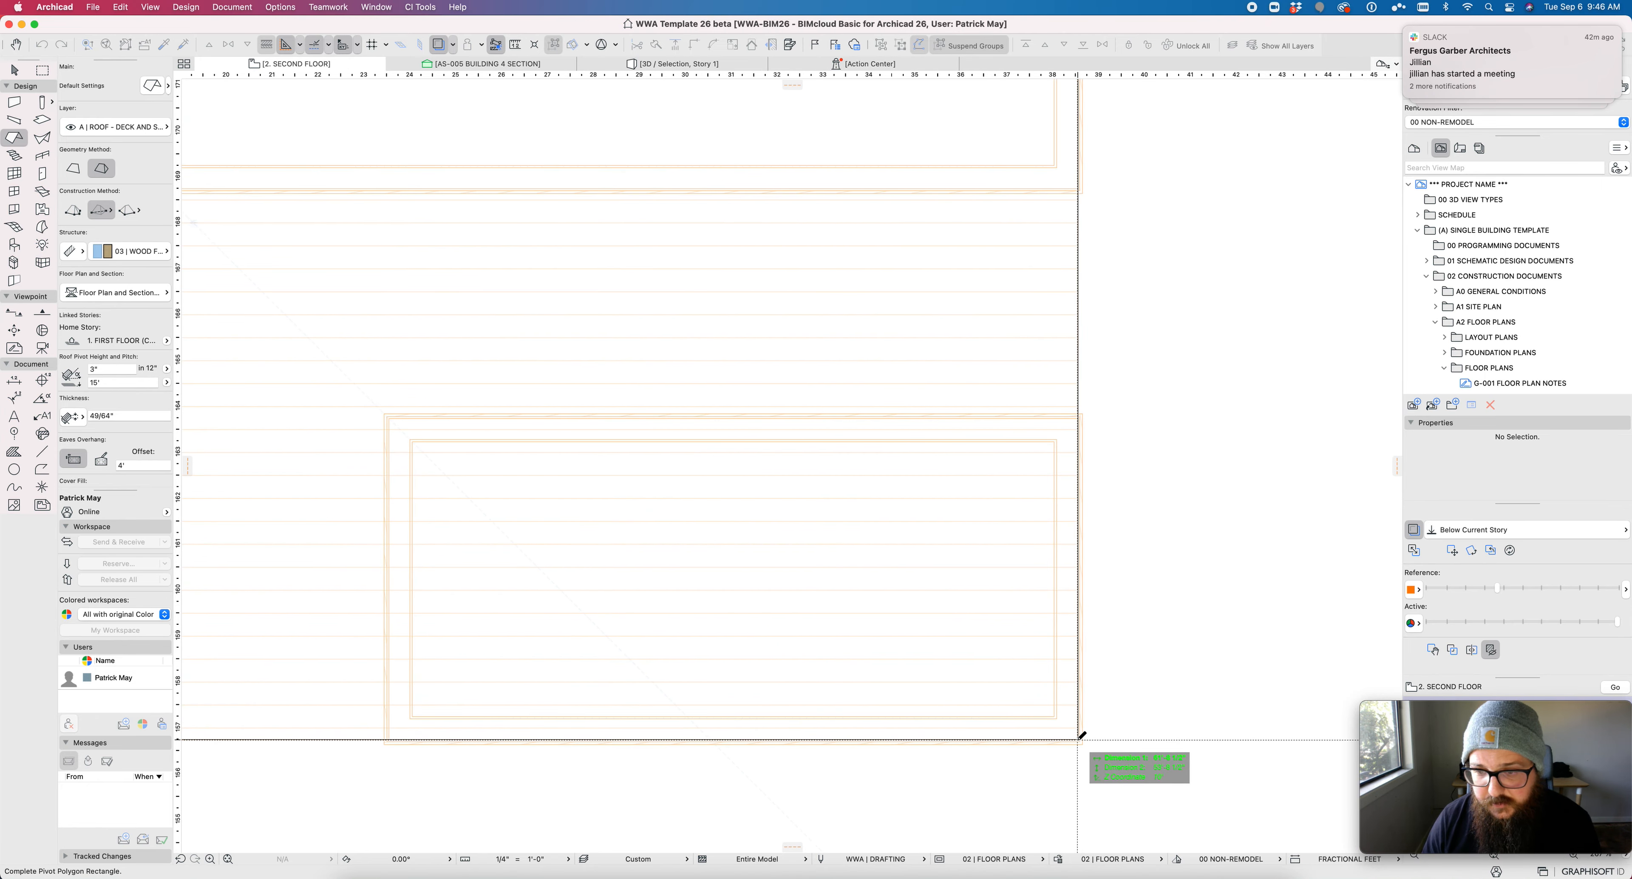
click(1078, 740)
click(878, 353)
scroll(940, 432, down, 8)
key(Escape)
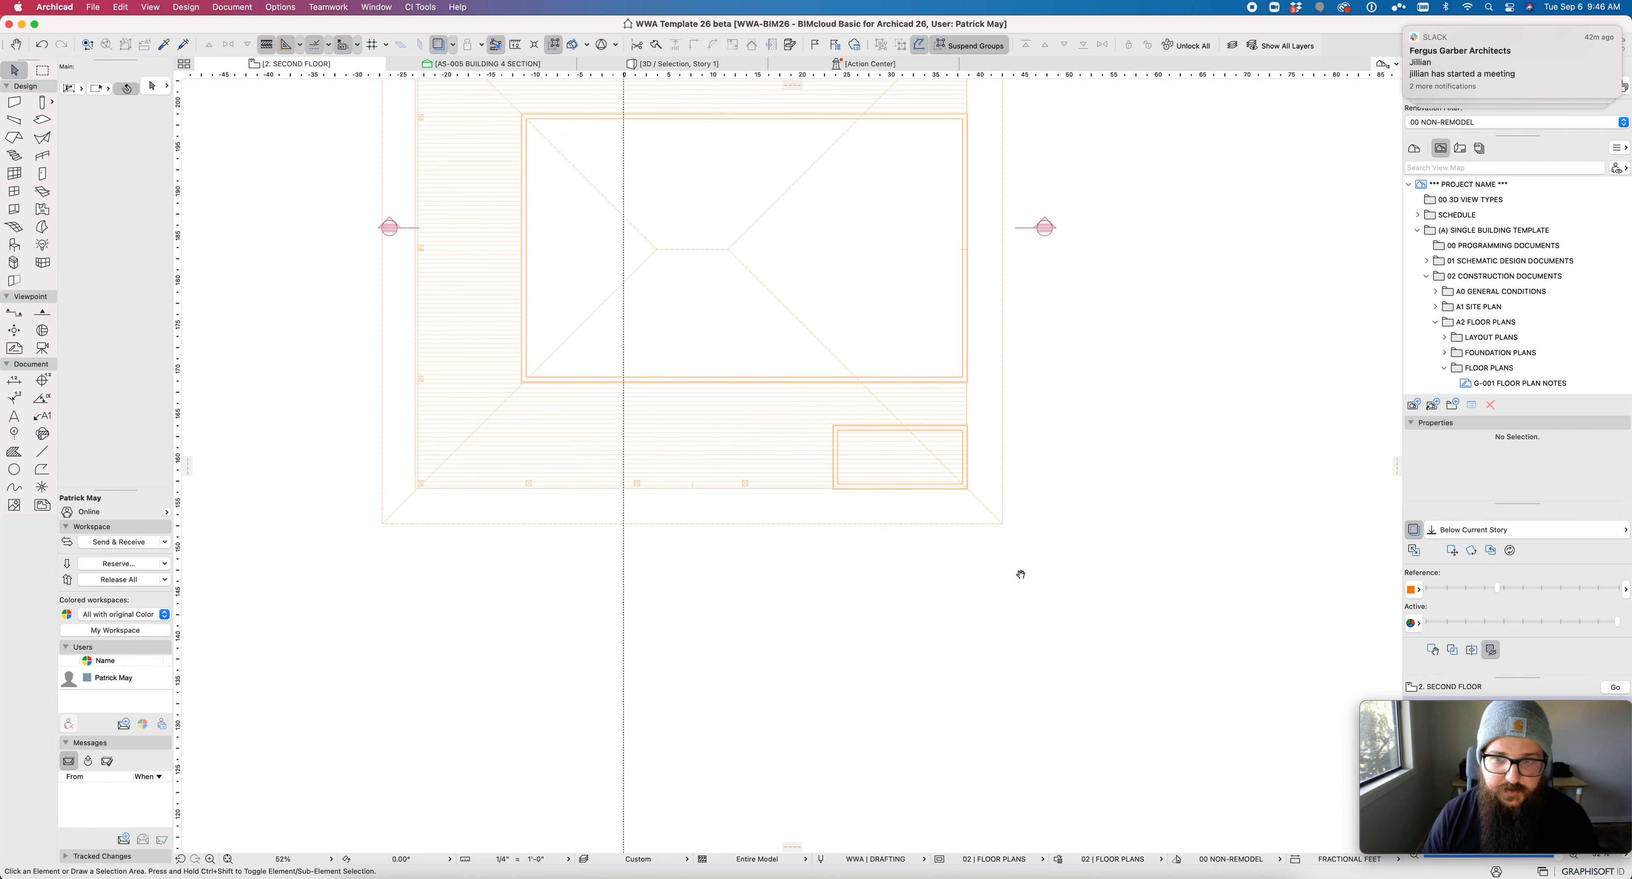
Step: Show the whole model in 3D and move the hip roof vertically down to a pivot height of 8'-6"
middle_drag(1021, 568, 1036, 652)
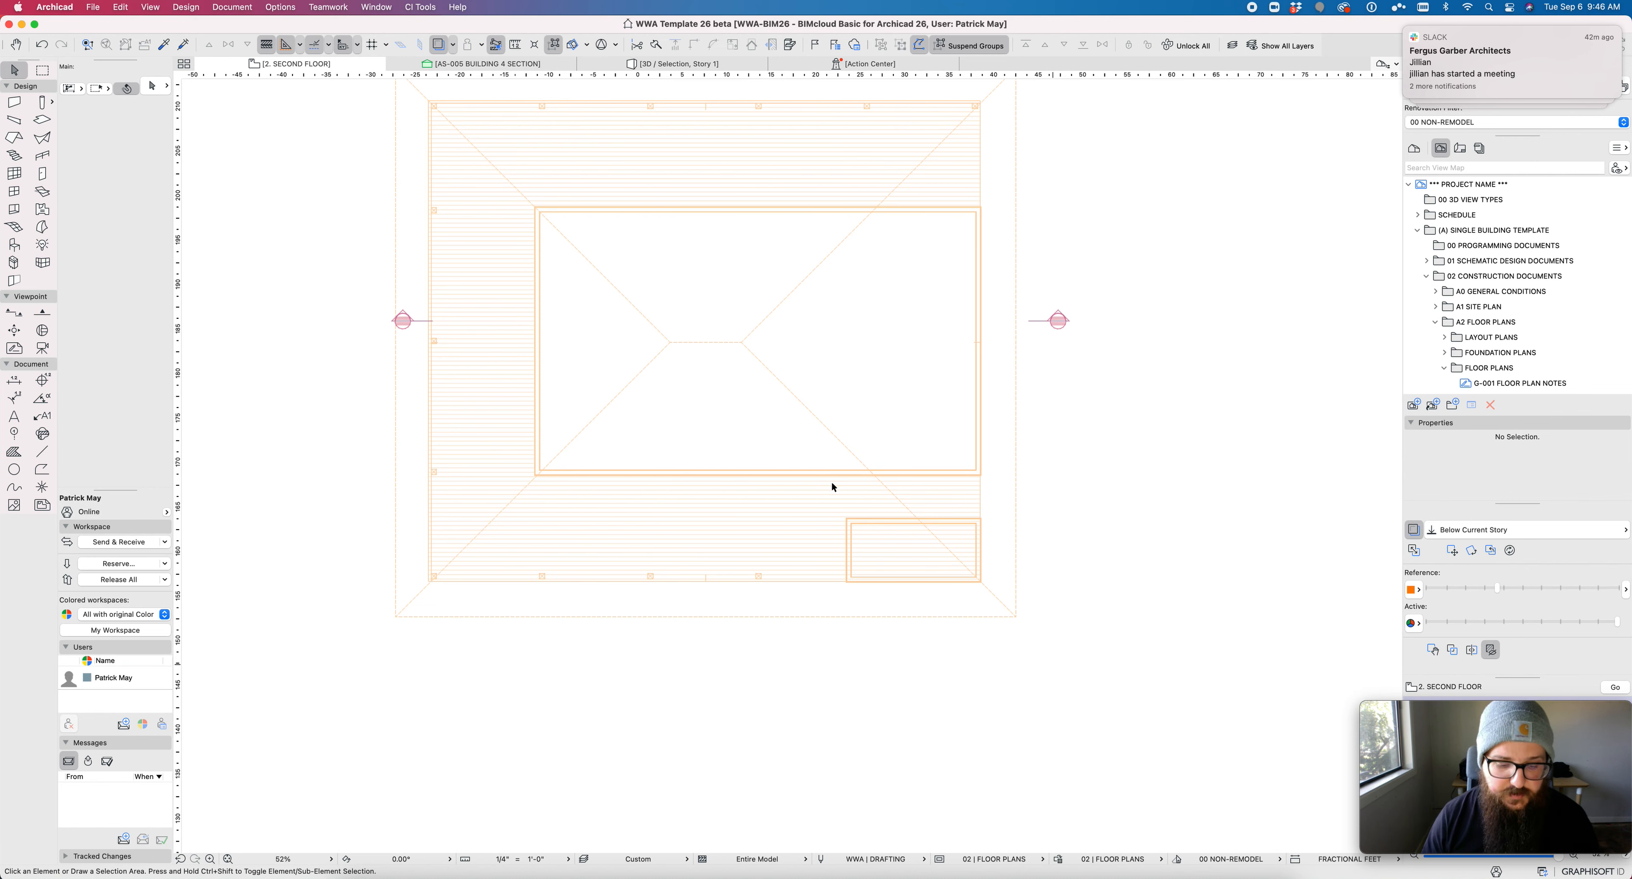
key(F5)
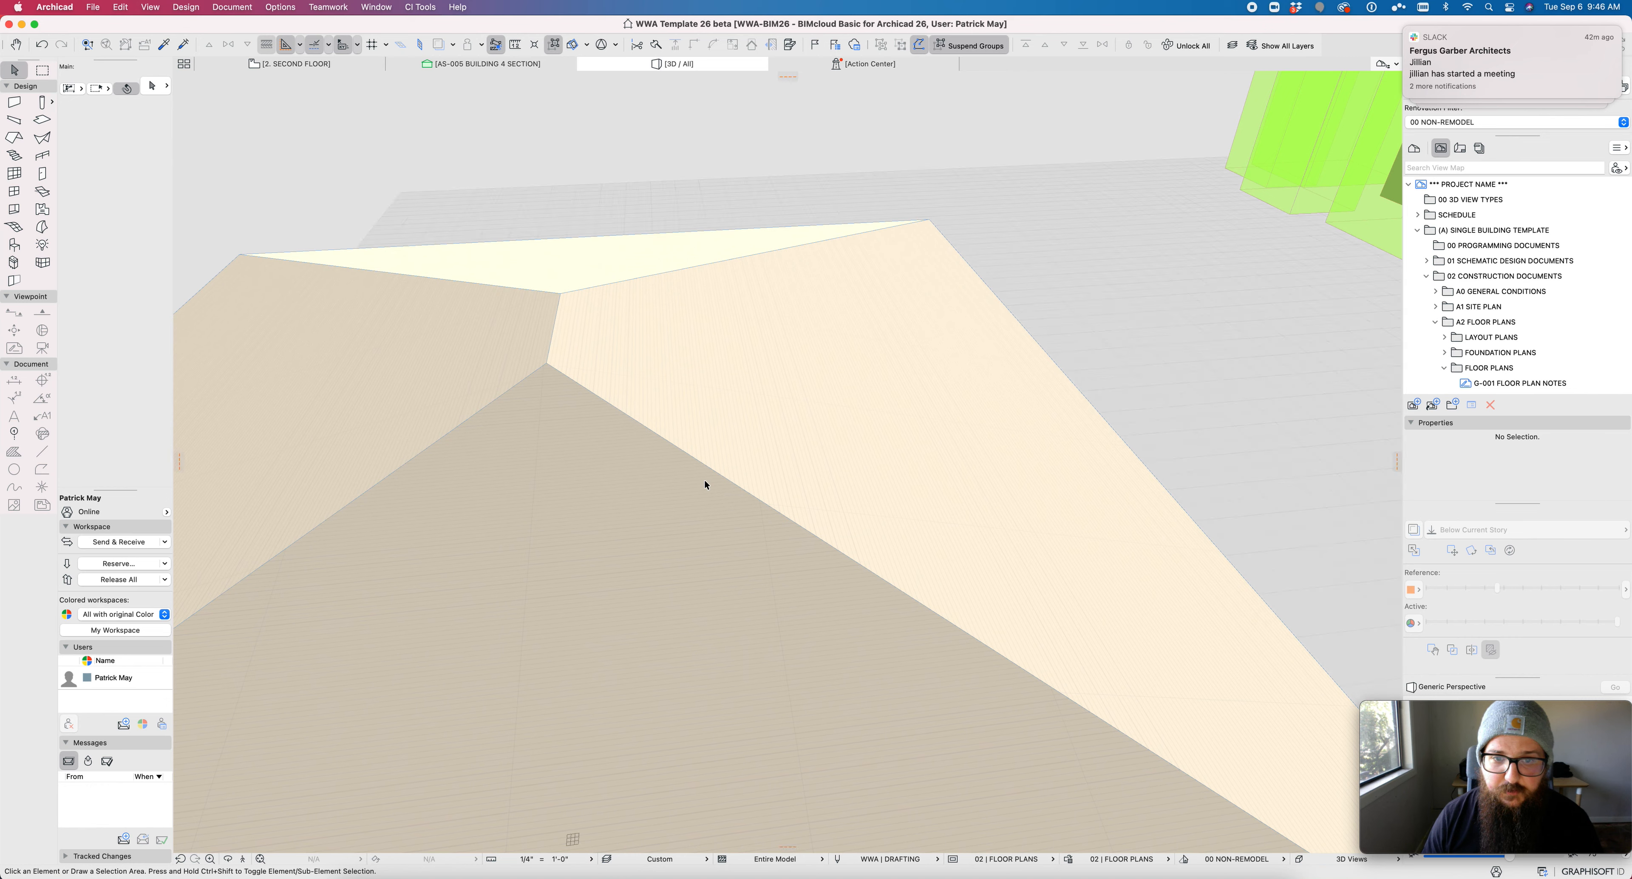
scroll(716, 462, down, 5)
shift+middle_drag(714, 443, 752, 484)
click(751, 501)
key(super+d)
click(750, 501)
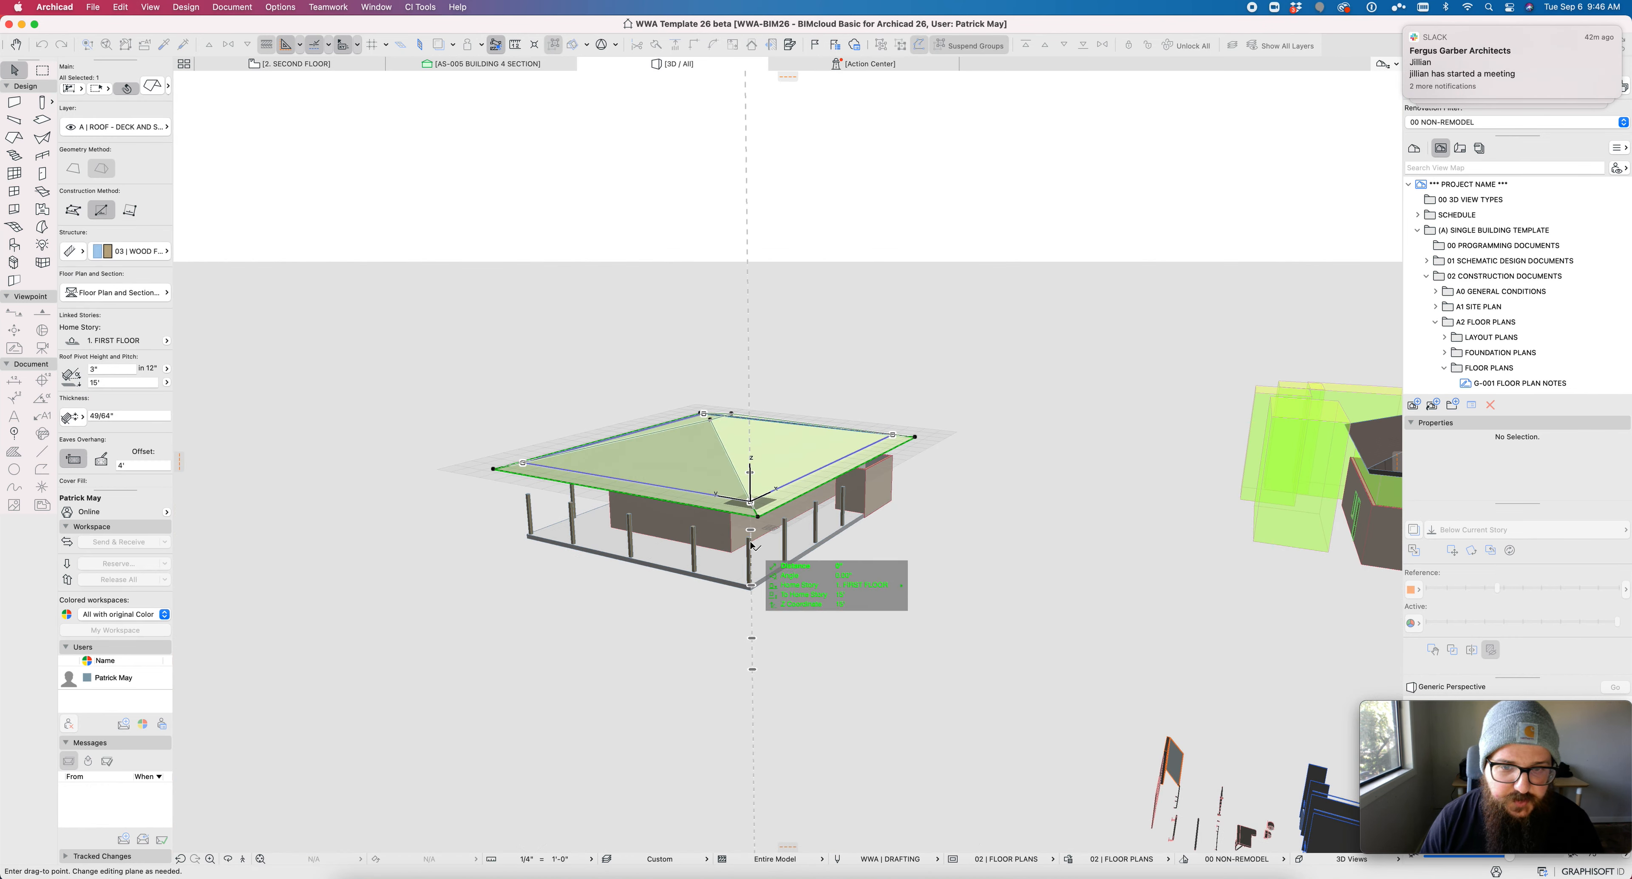
click(750, 536)
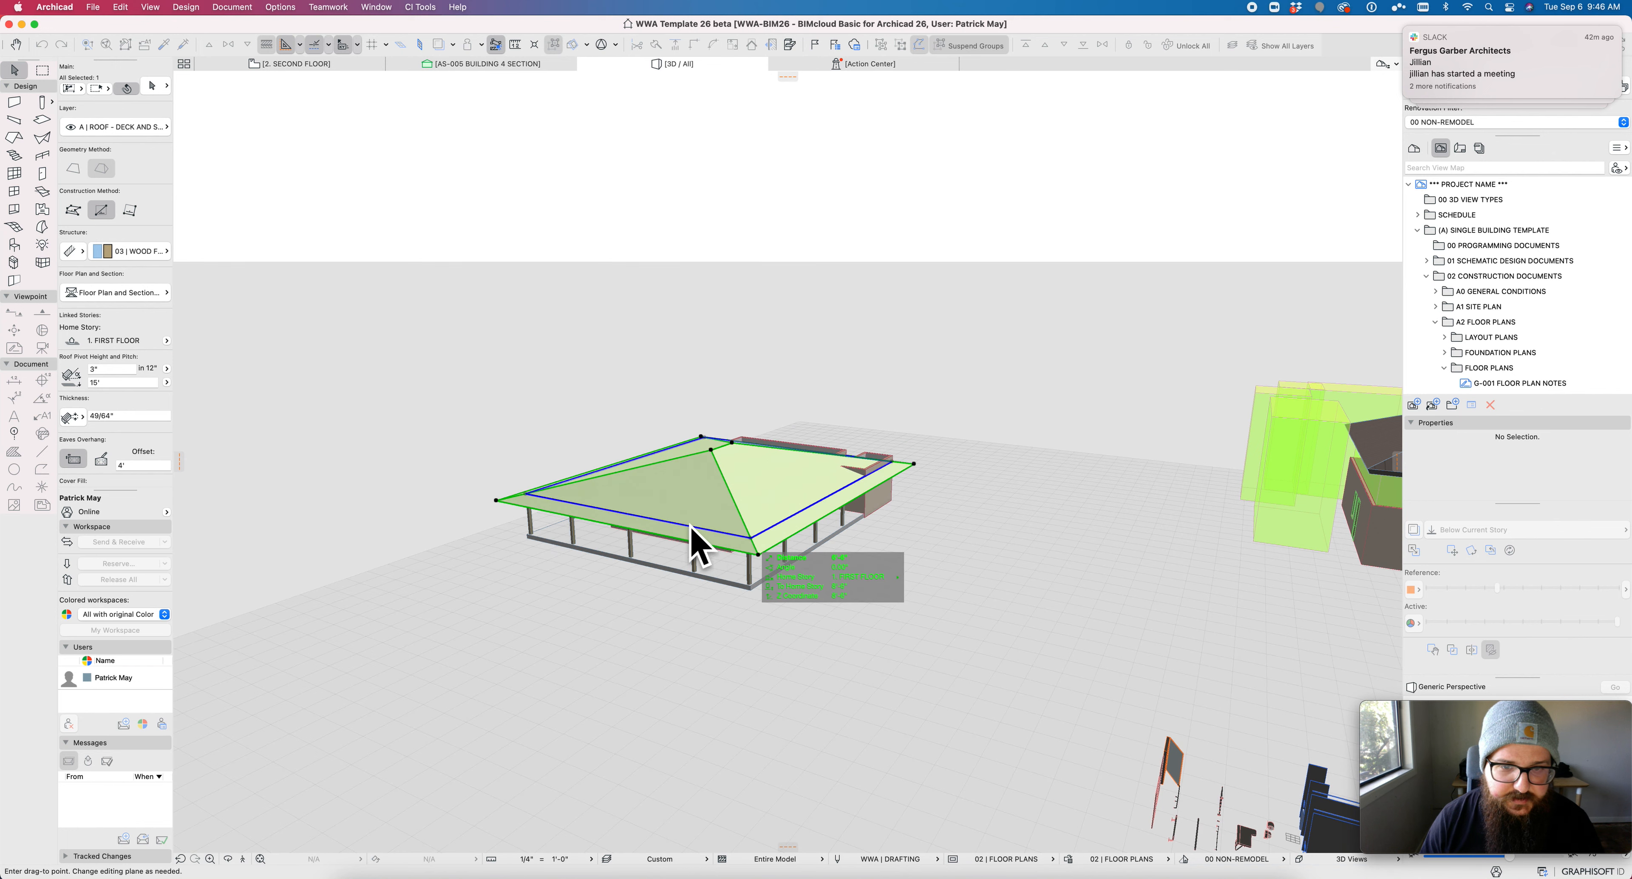
Step: Raise the hip roof vertically from its pivot corner to a pivot height of 10', at the top of the walls
shift+middle_drag(705, 523, 765, 471)
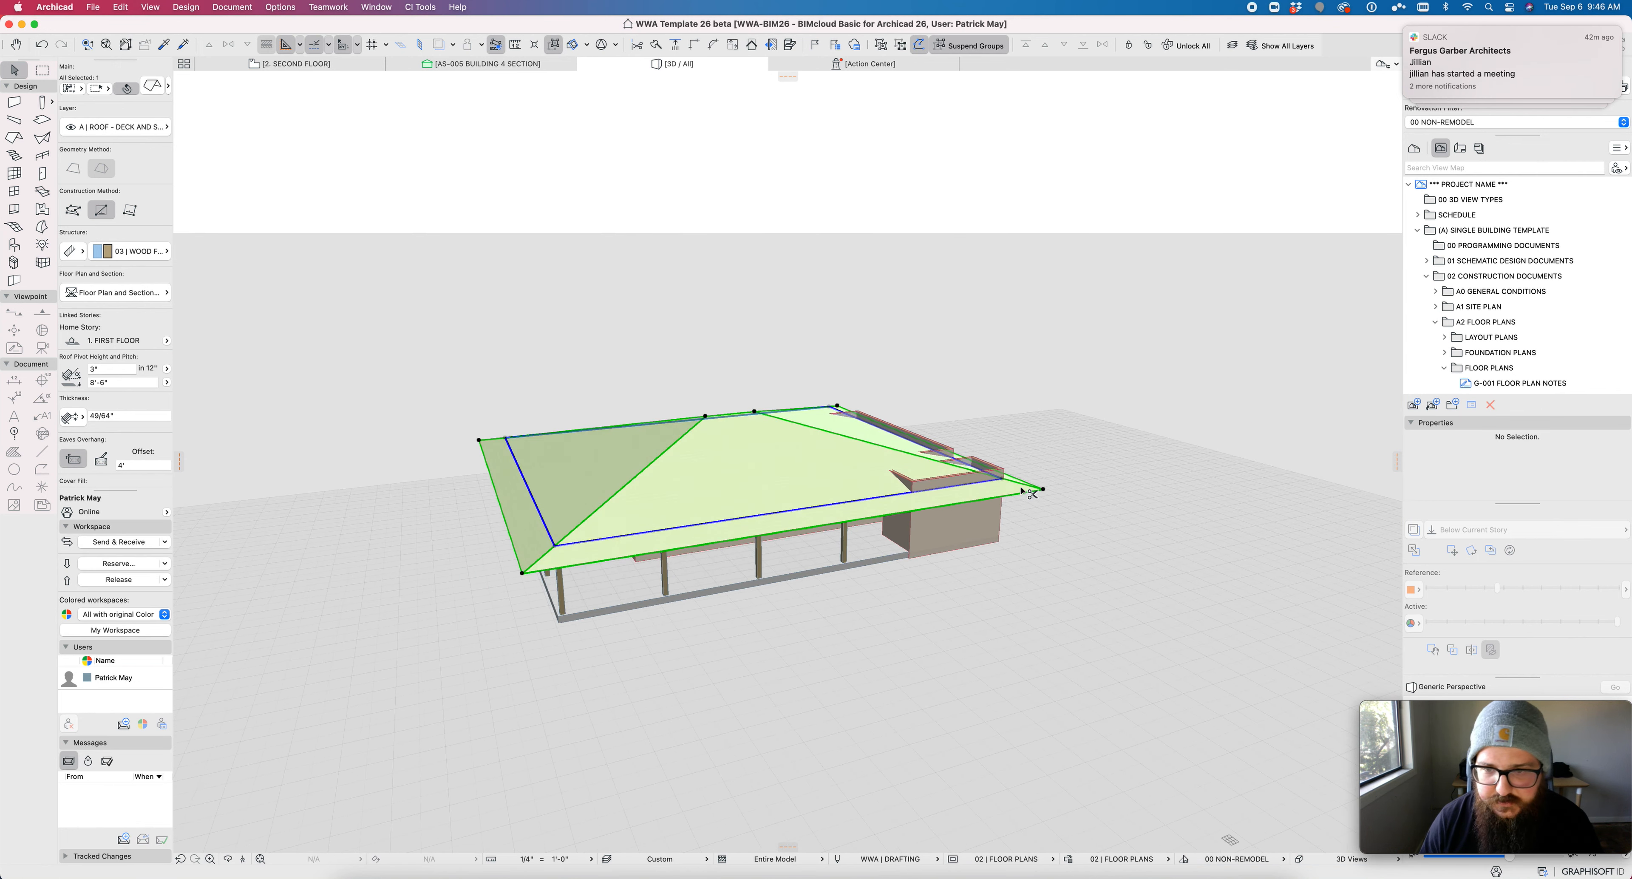
key(super+d)
click(1007, 484)
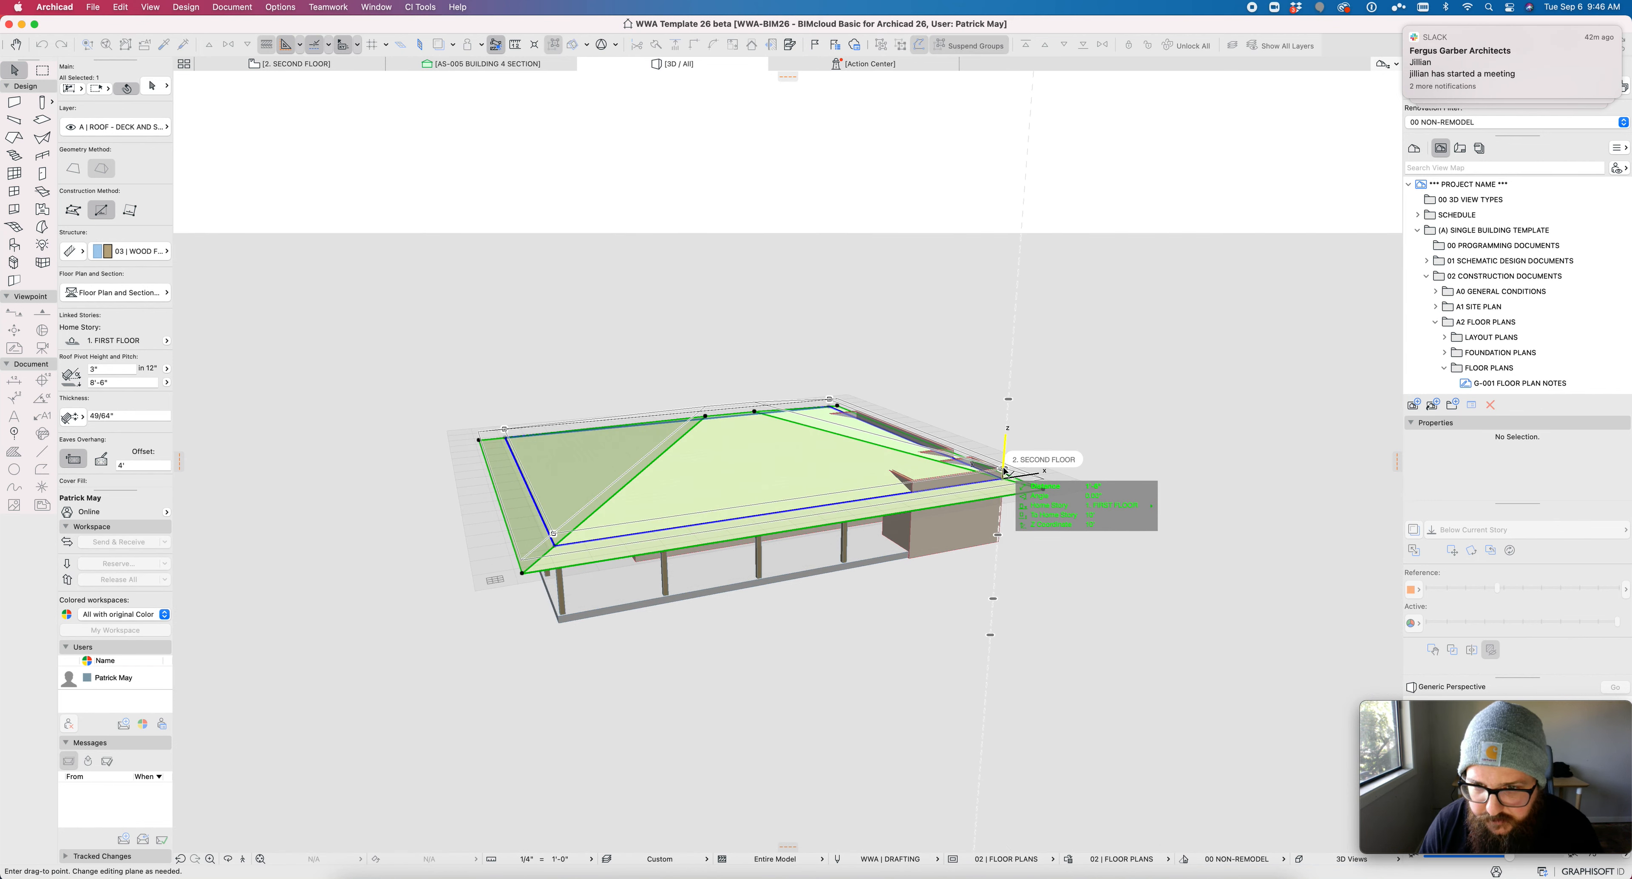
click(863, 464)
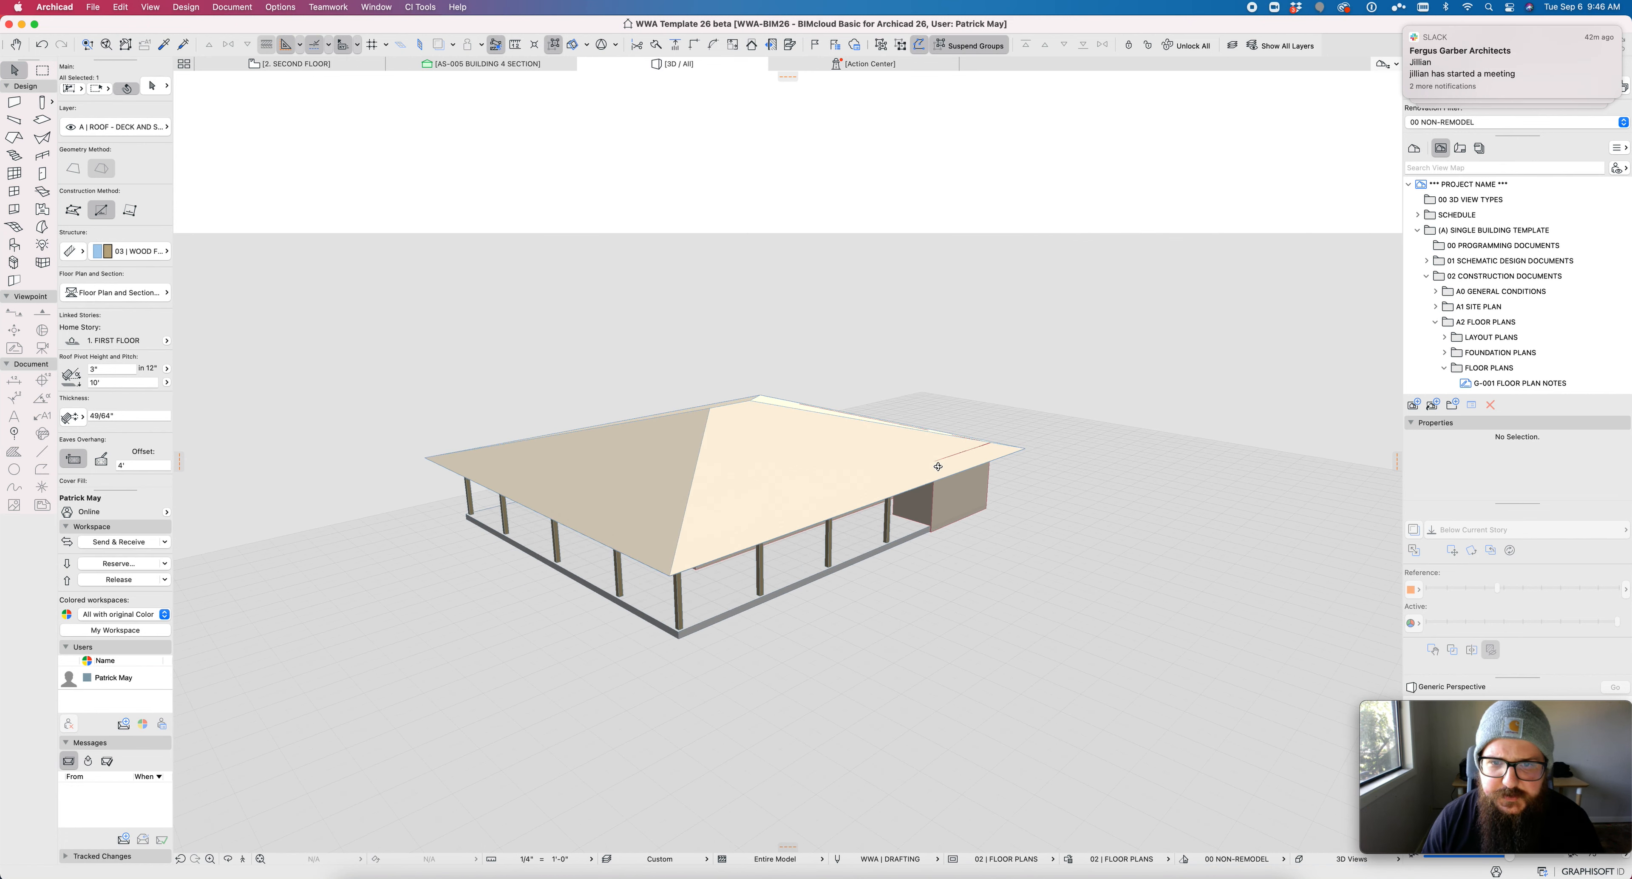
Step: Try to set the hip roof's home story to 2. SECOND FLOOR in its selection settings, and undo the change
right_click(773, 449)
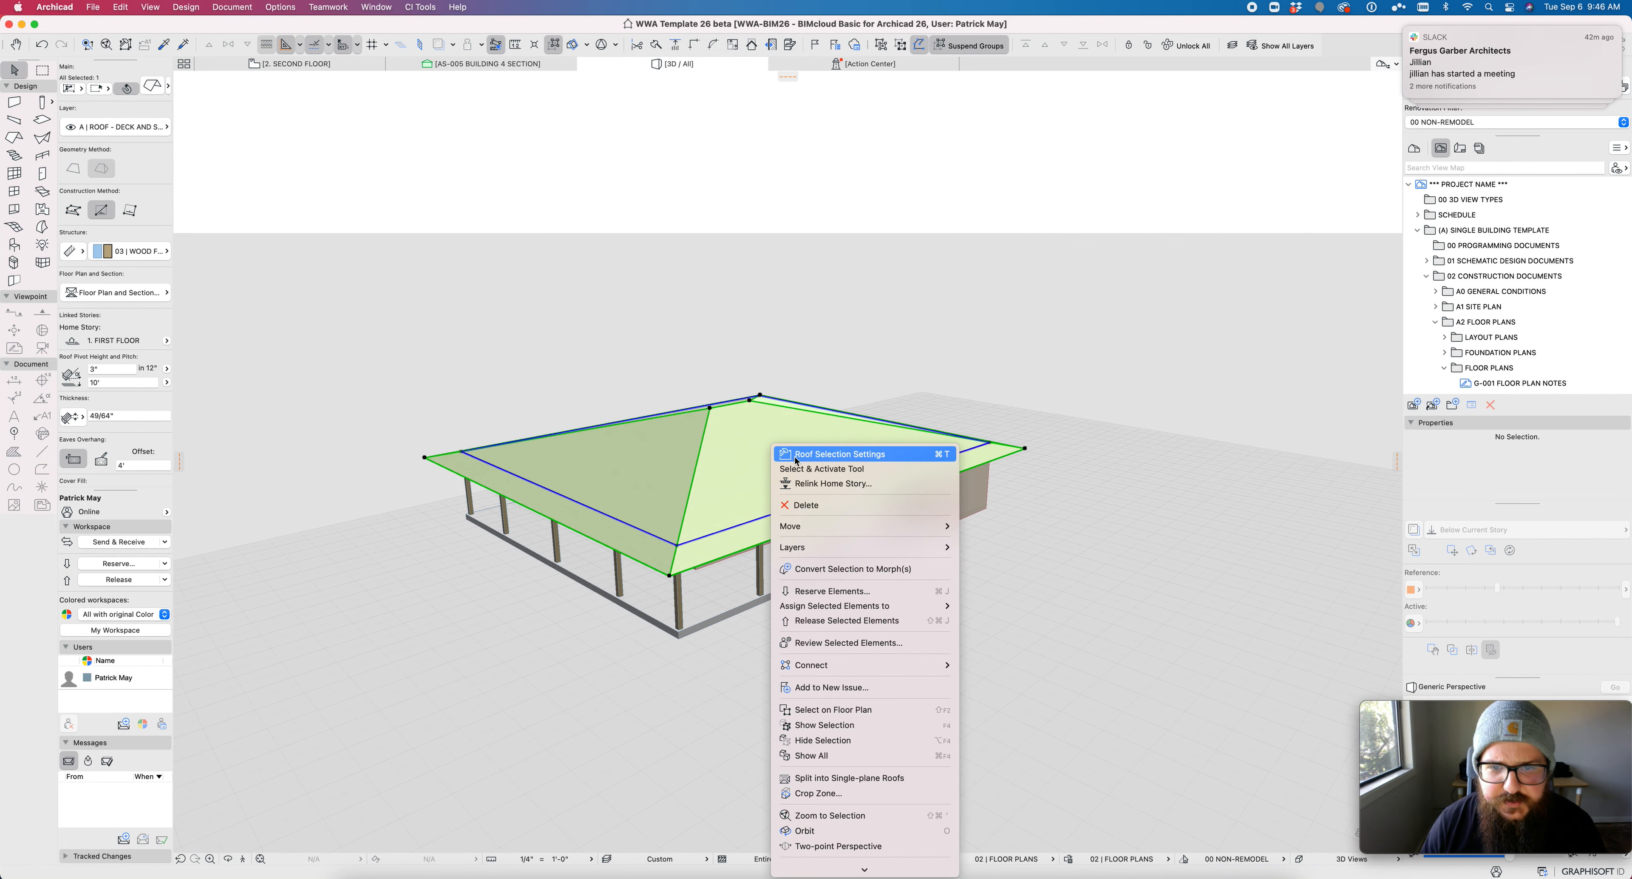
click(796, 459)
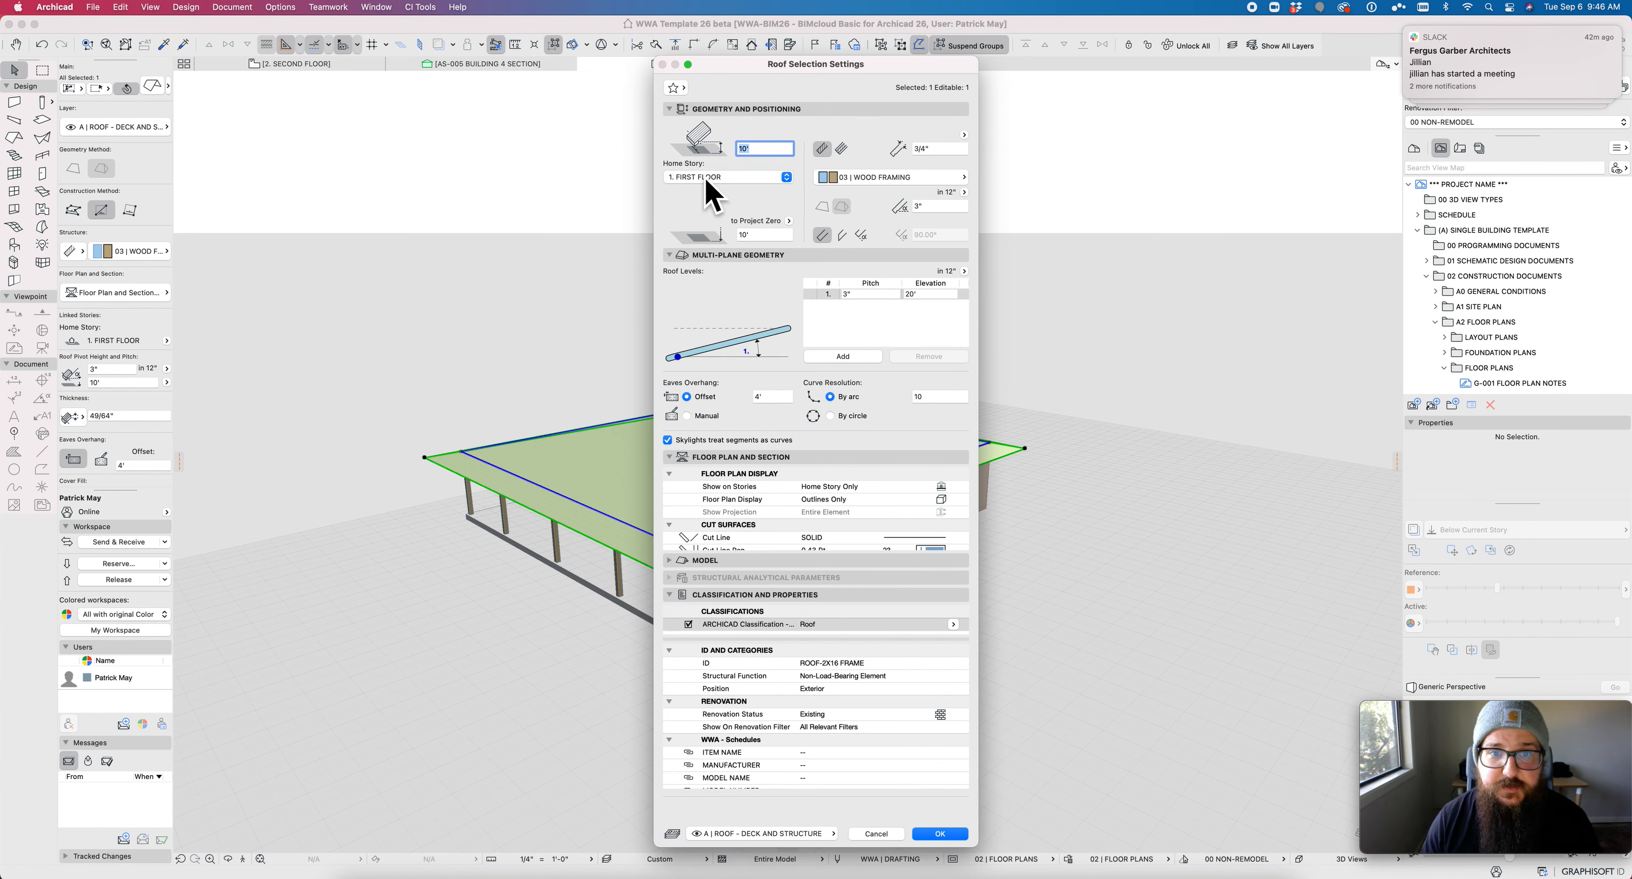
click(703, 178)
click(704, 178)
click(735, 179)
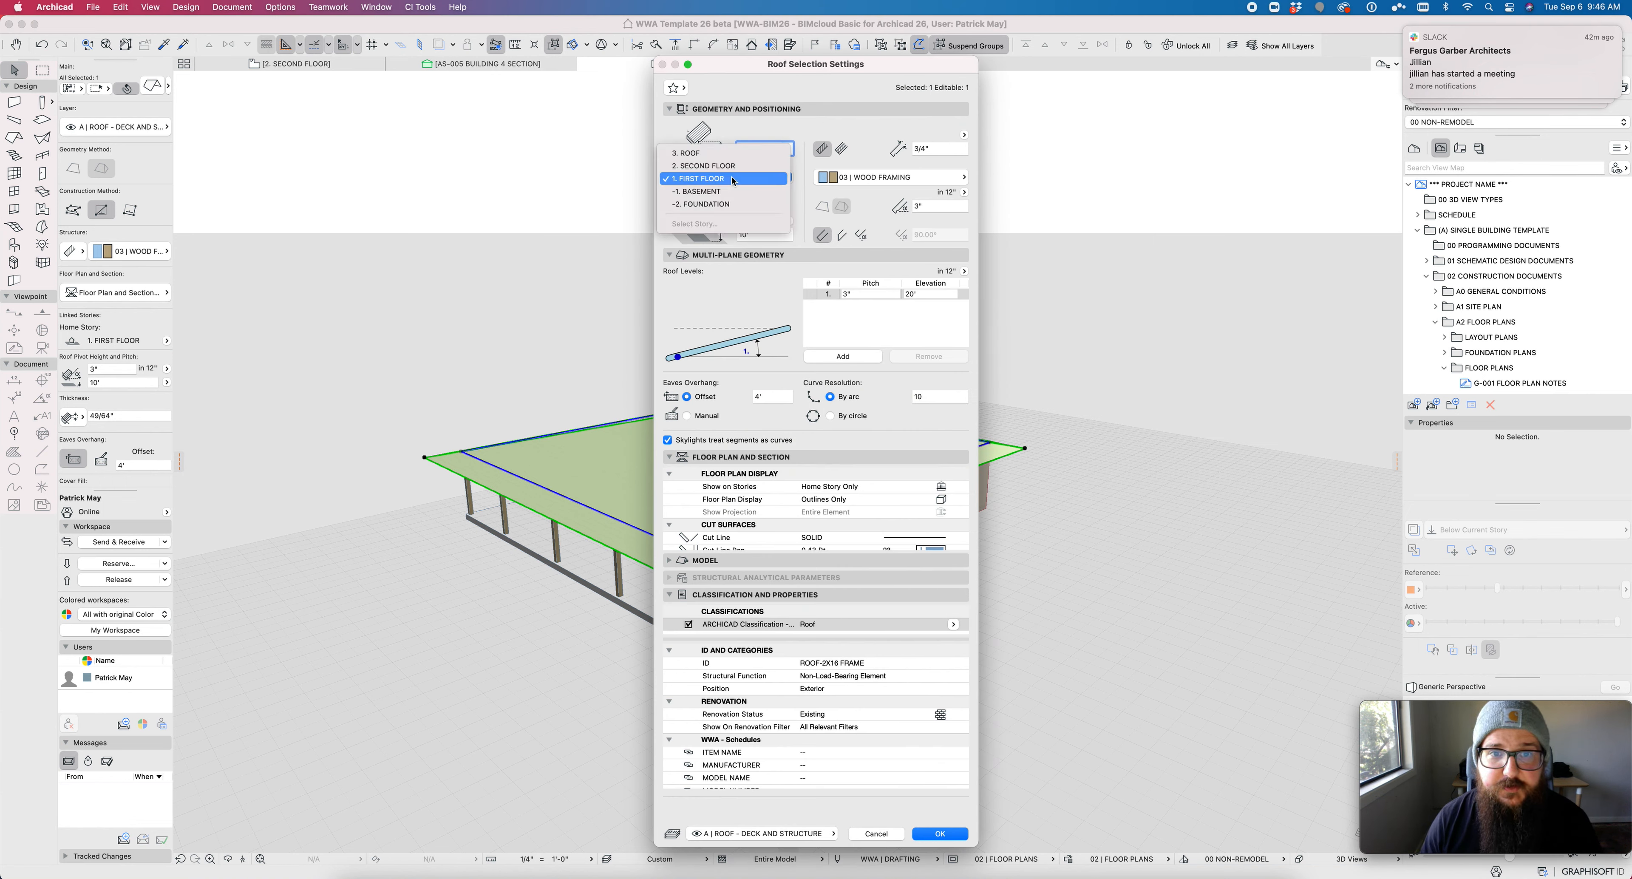
click(728, 167)
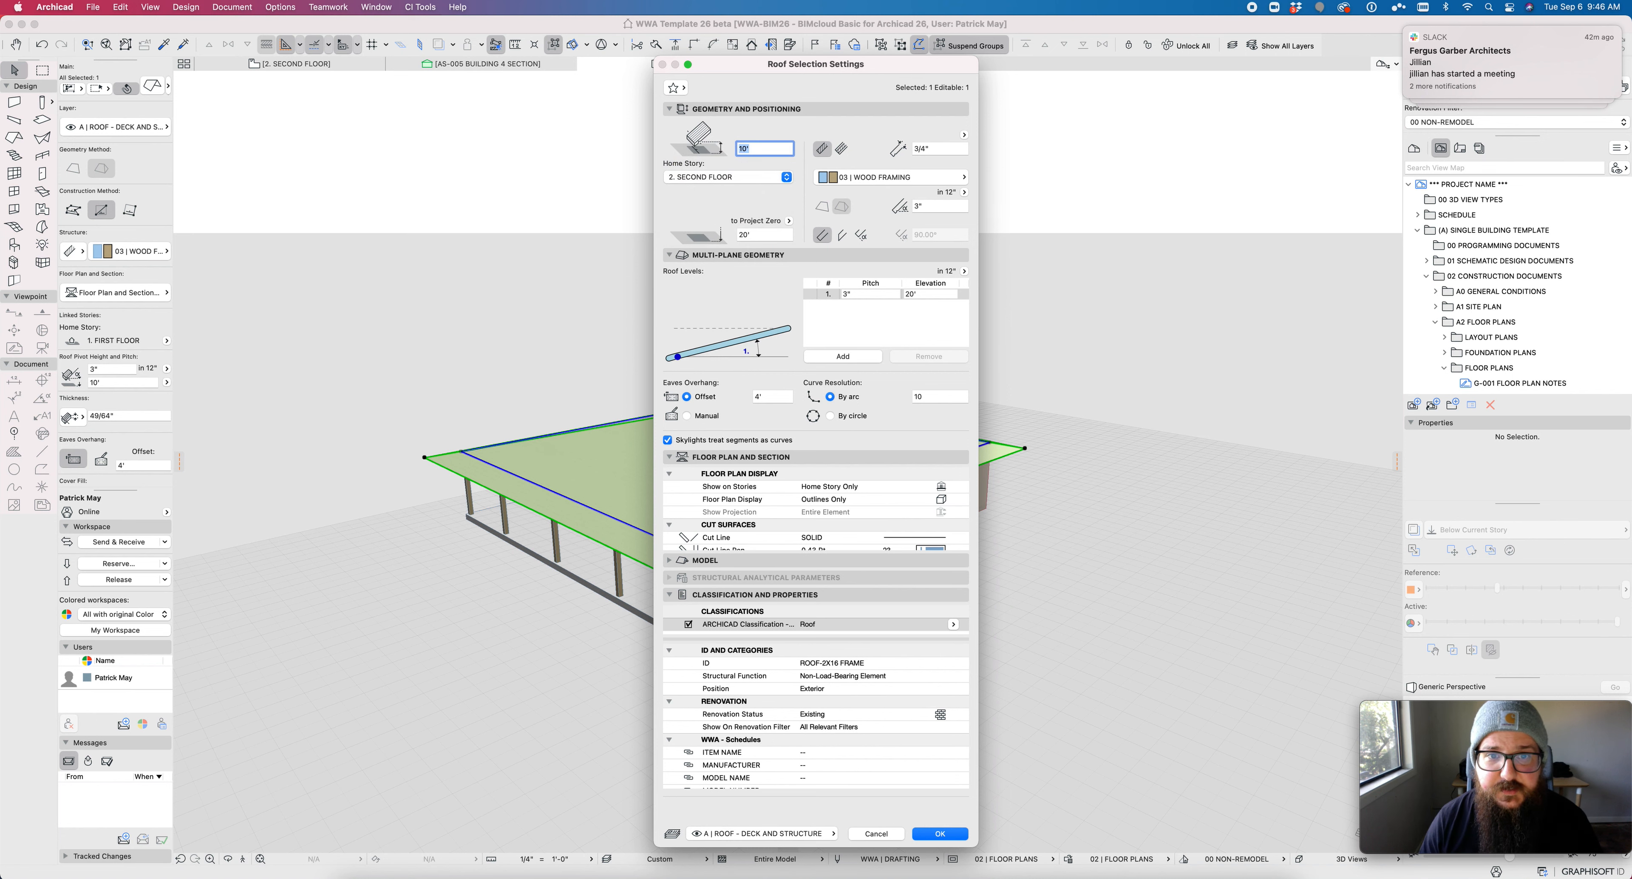
key(Return)
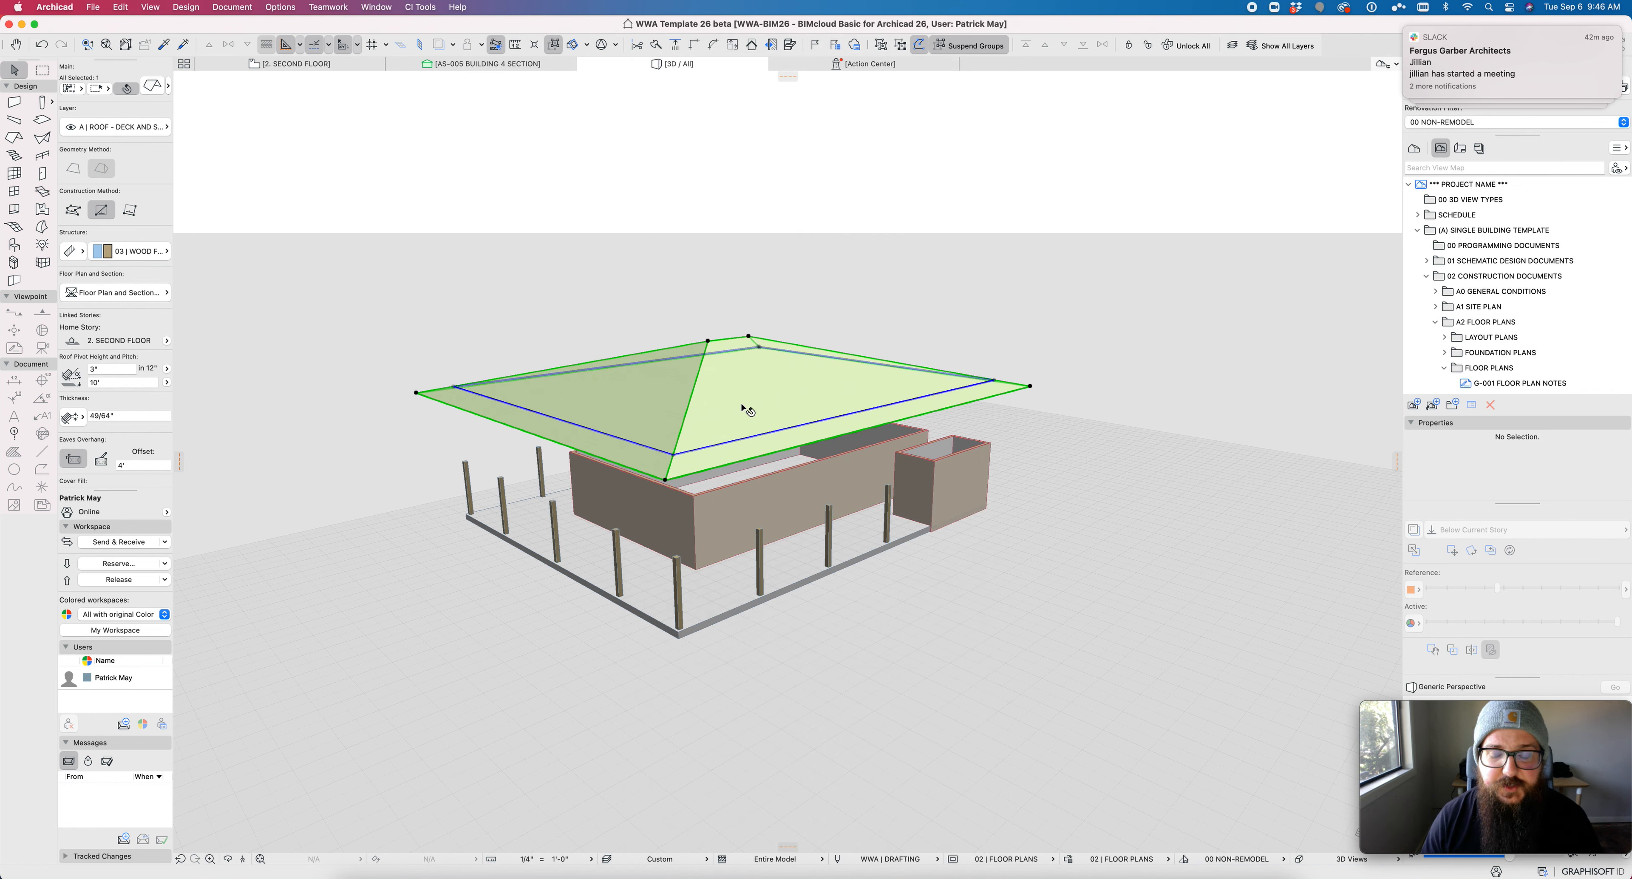
key(super+z)
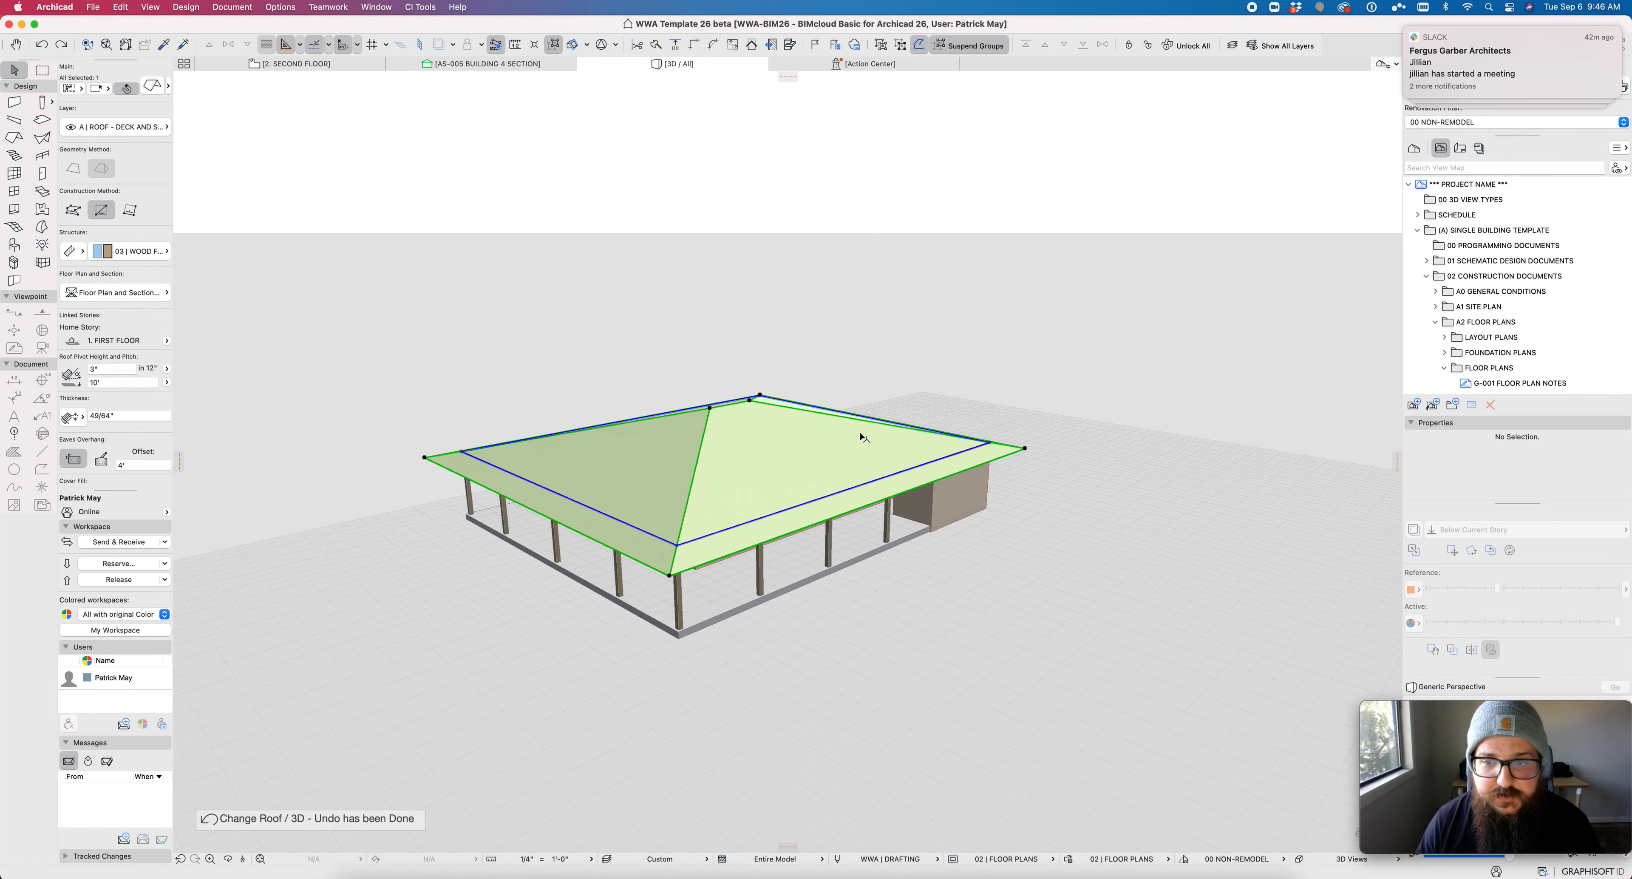
Step: Relink the selected hip roof's home story to 2. SECOND FLOOR
right_click(765, 453)
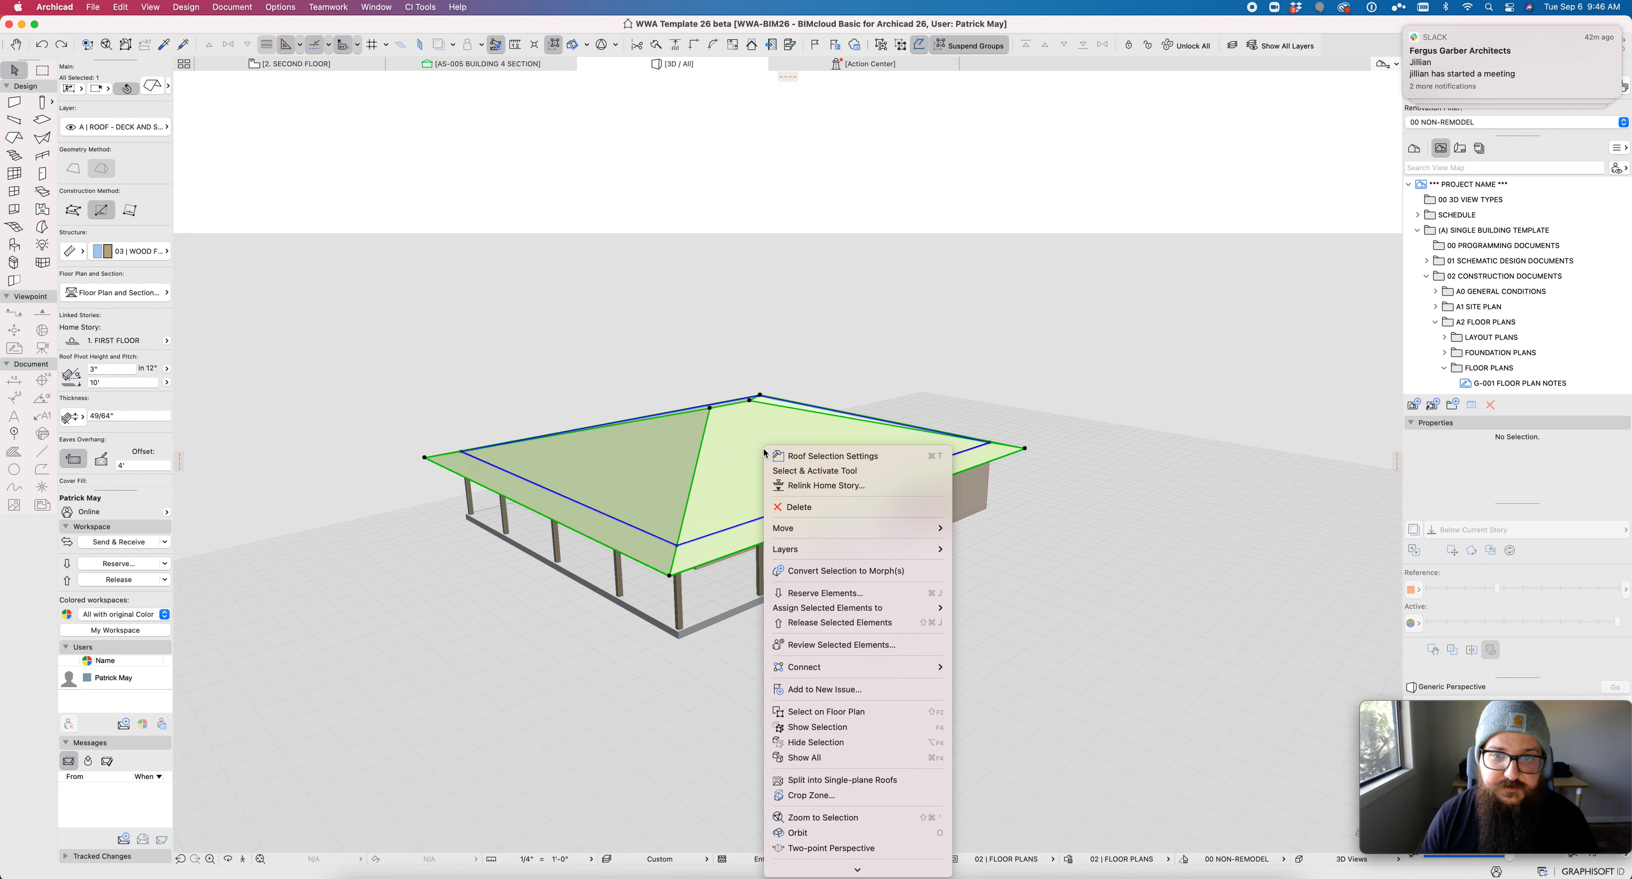
click(813, 486)
click(765, 272)
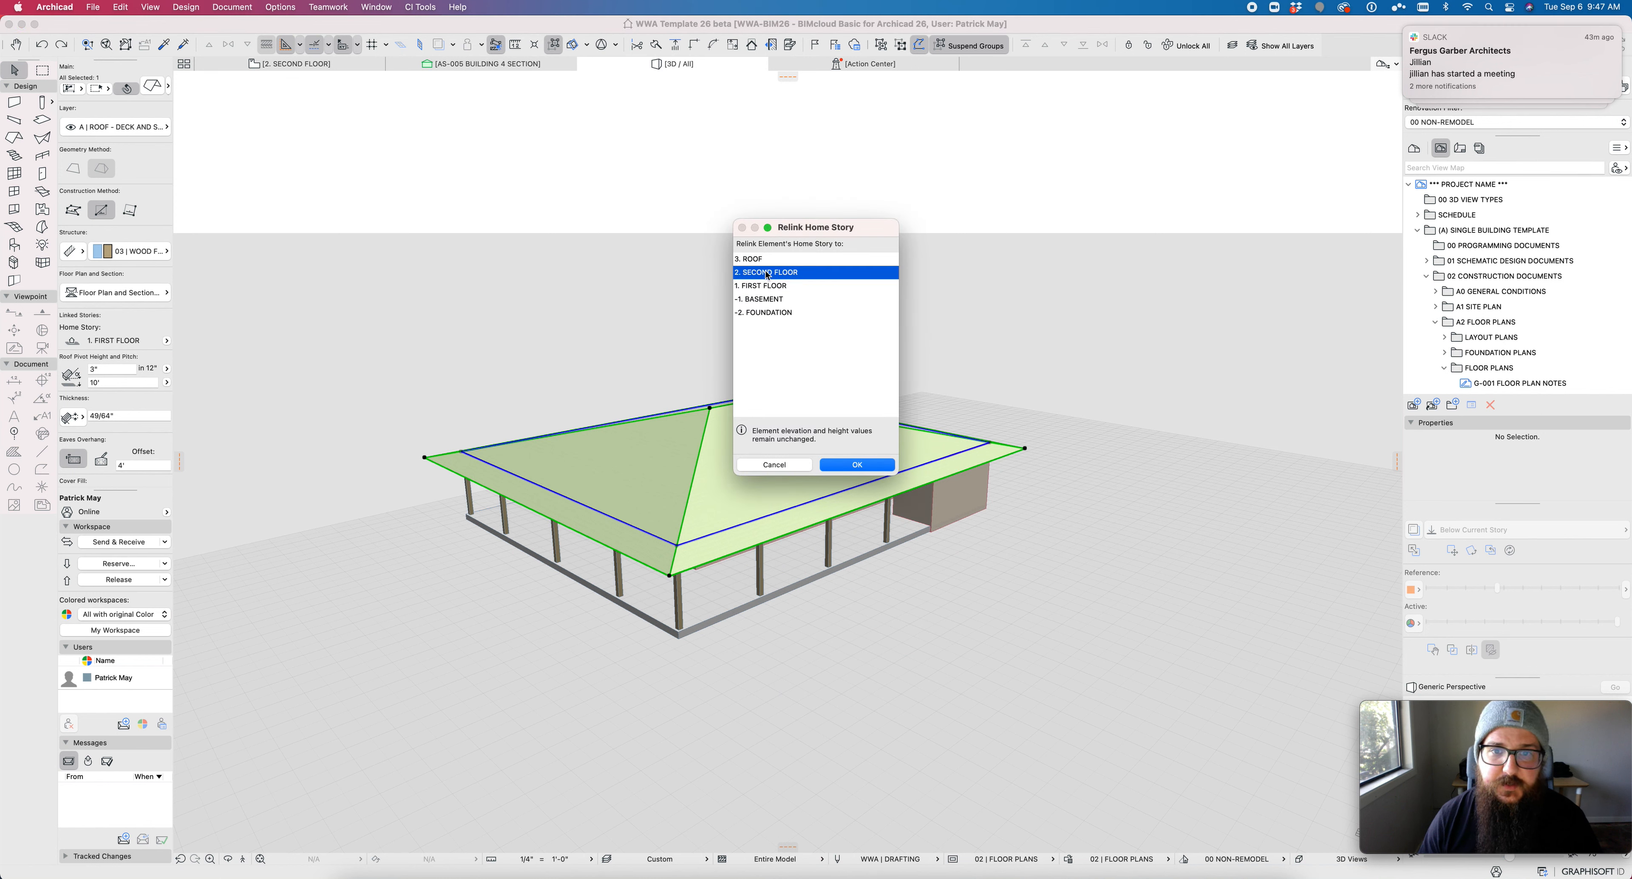
key(Return)
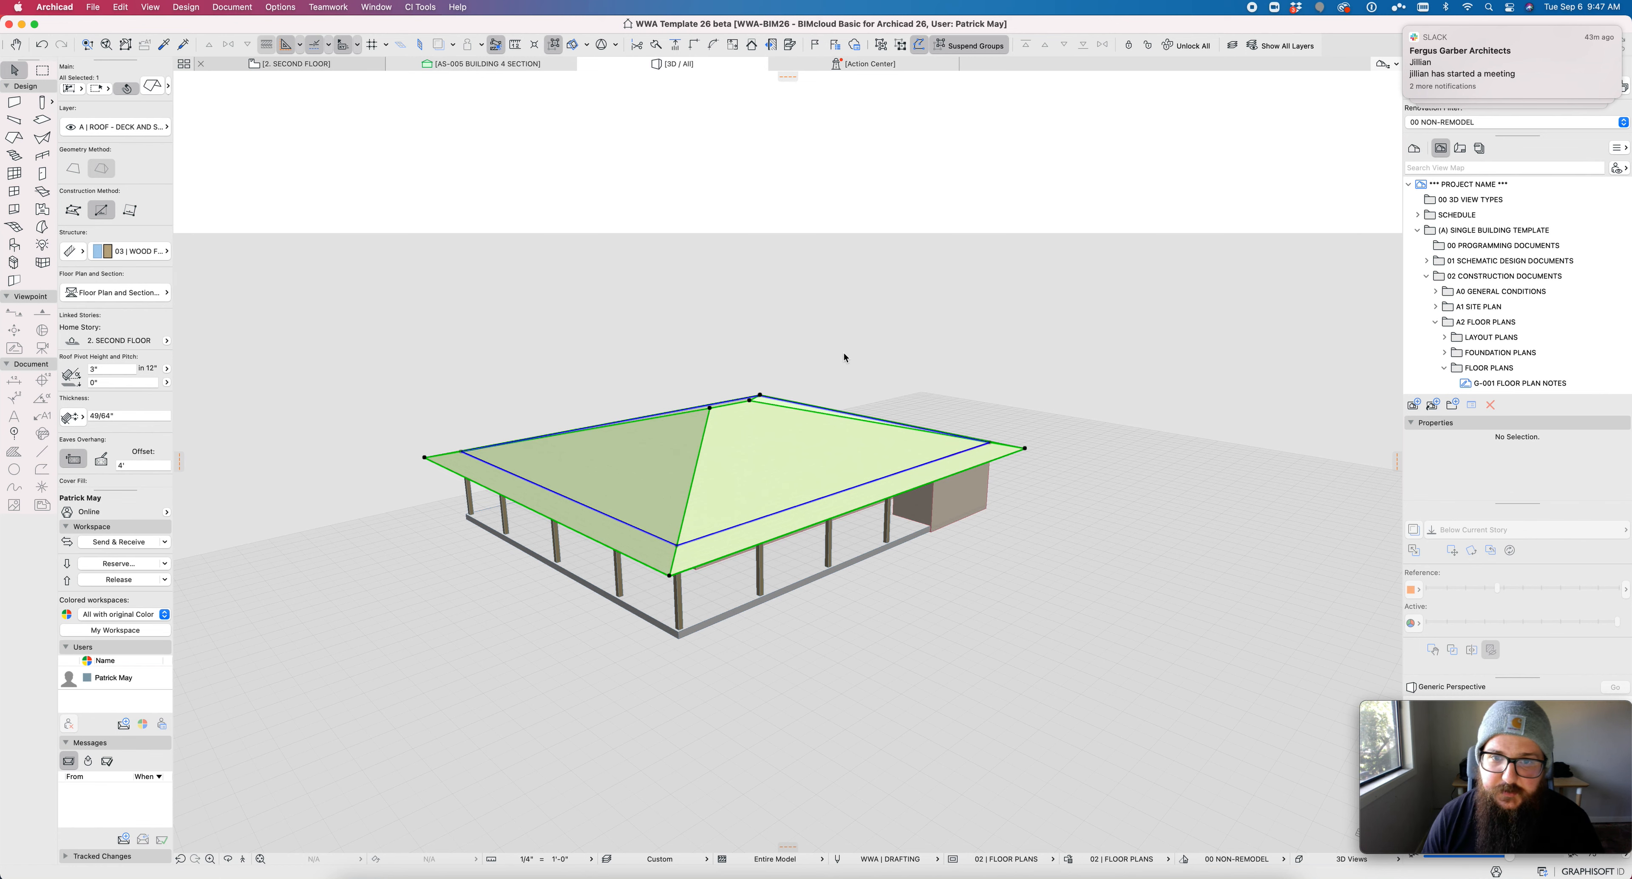
Step: On the second floor plan, add a second roof level to the hip roof and set the first level's elevation to 1'-6"
key(F2)
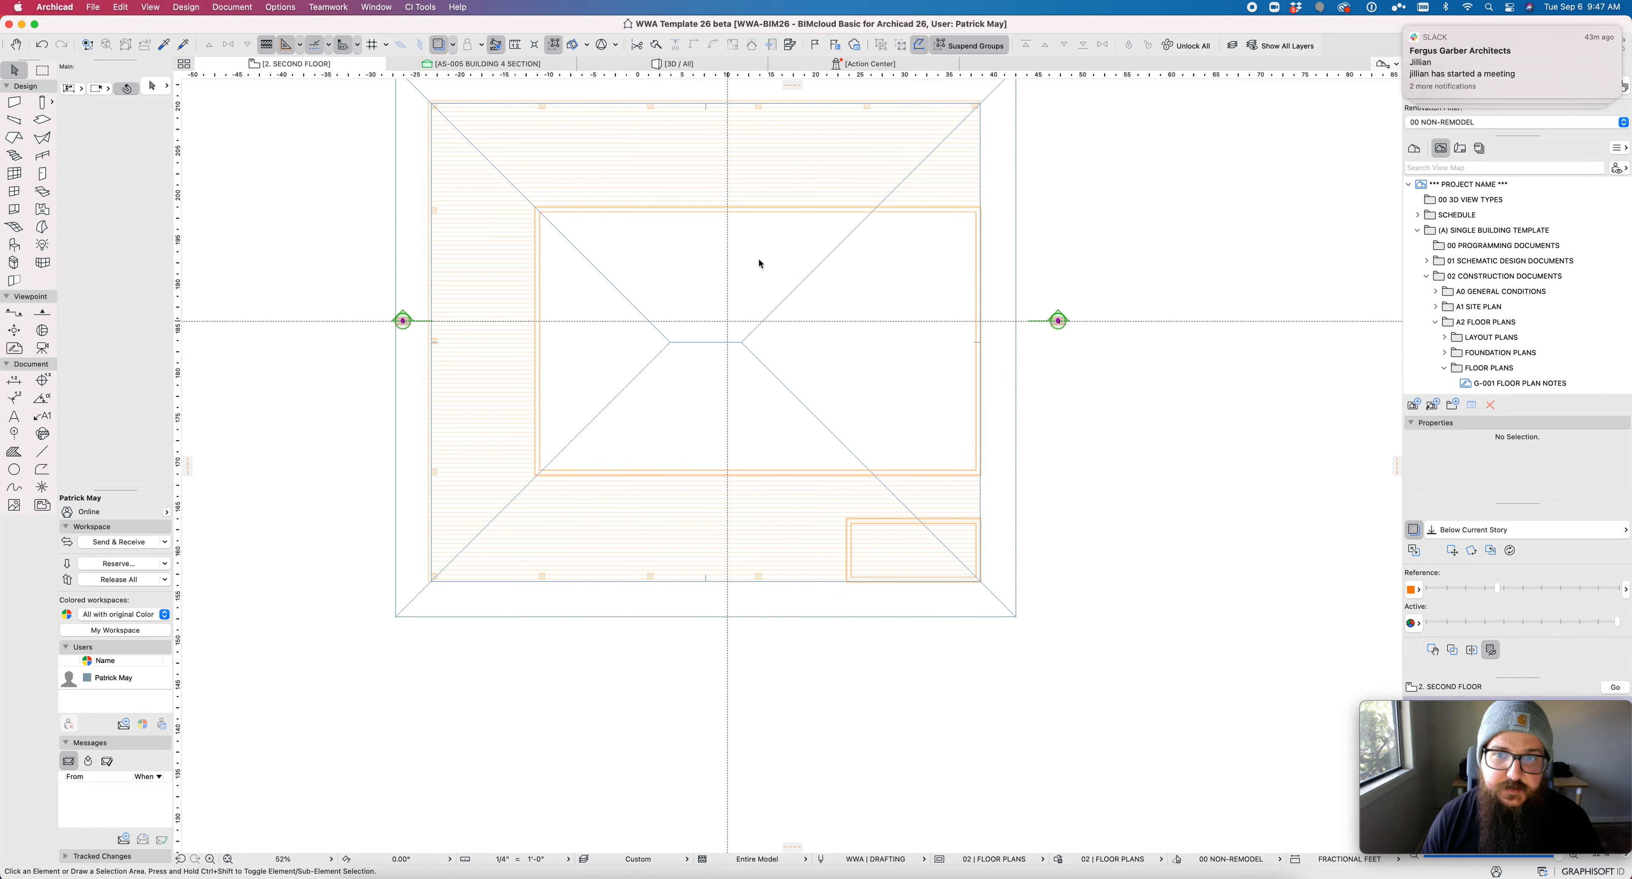
click(1015, 406)
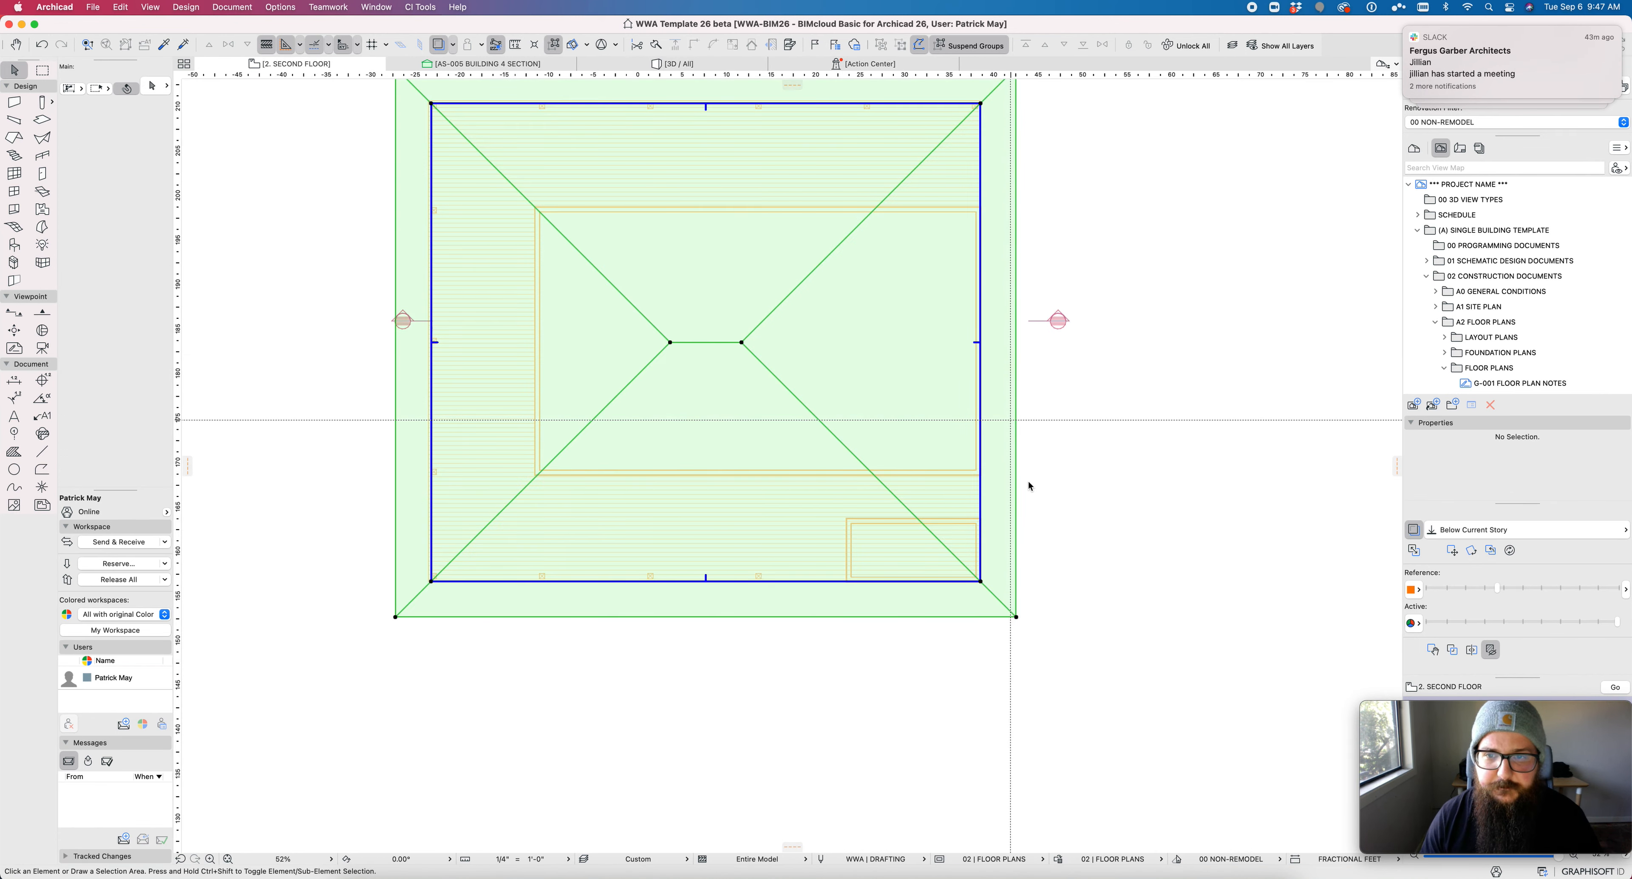
scroll(988, 456, up, 5)
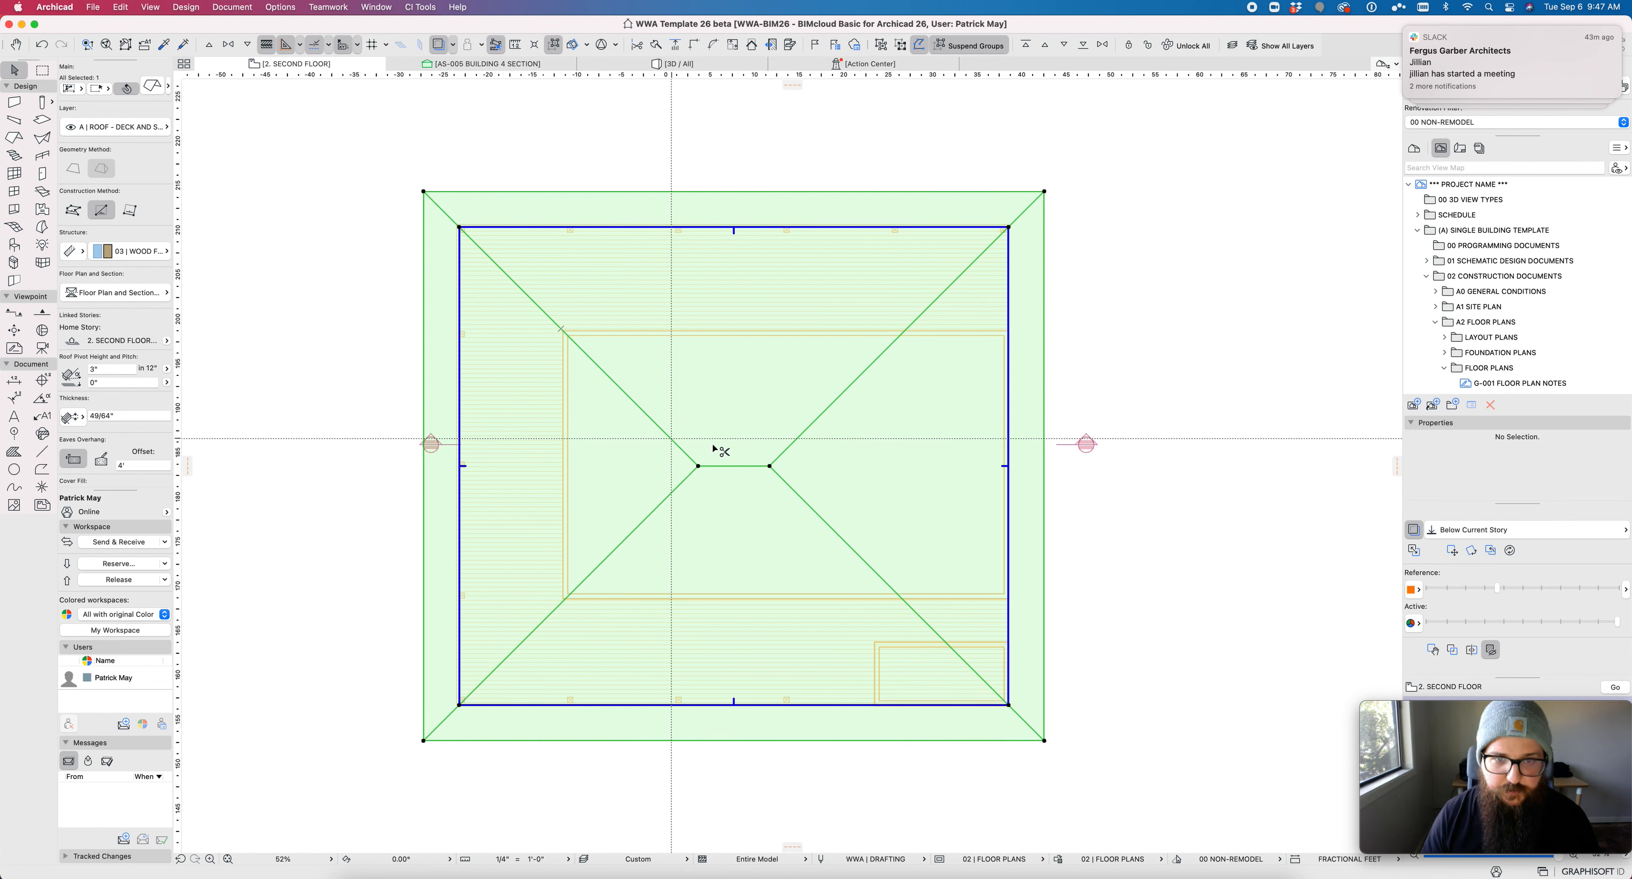
key(super+t)
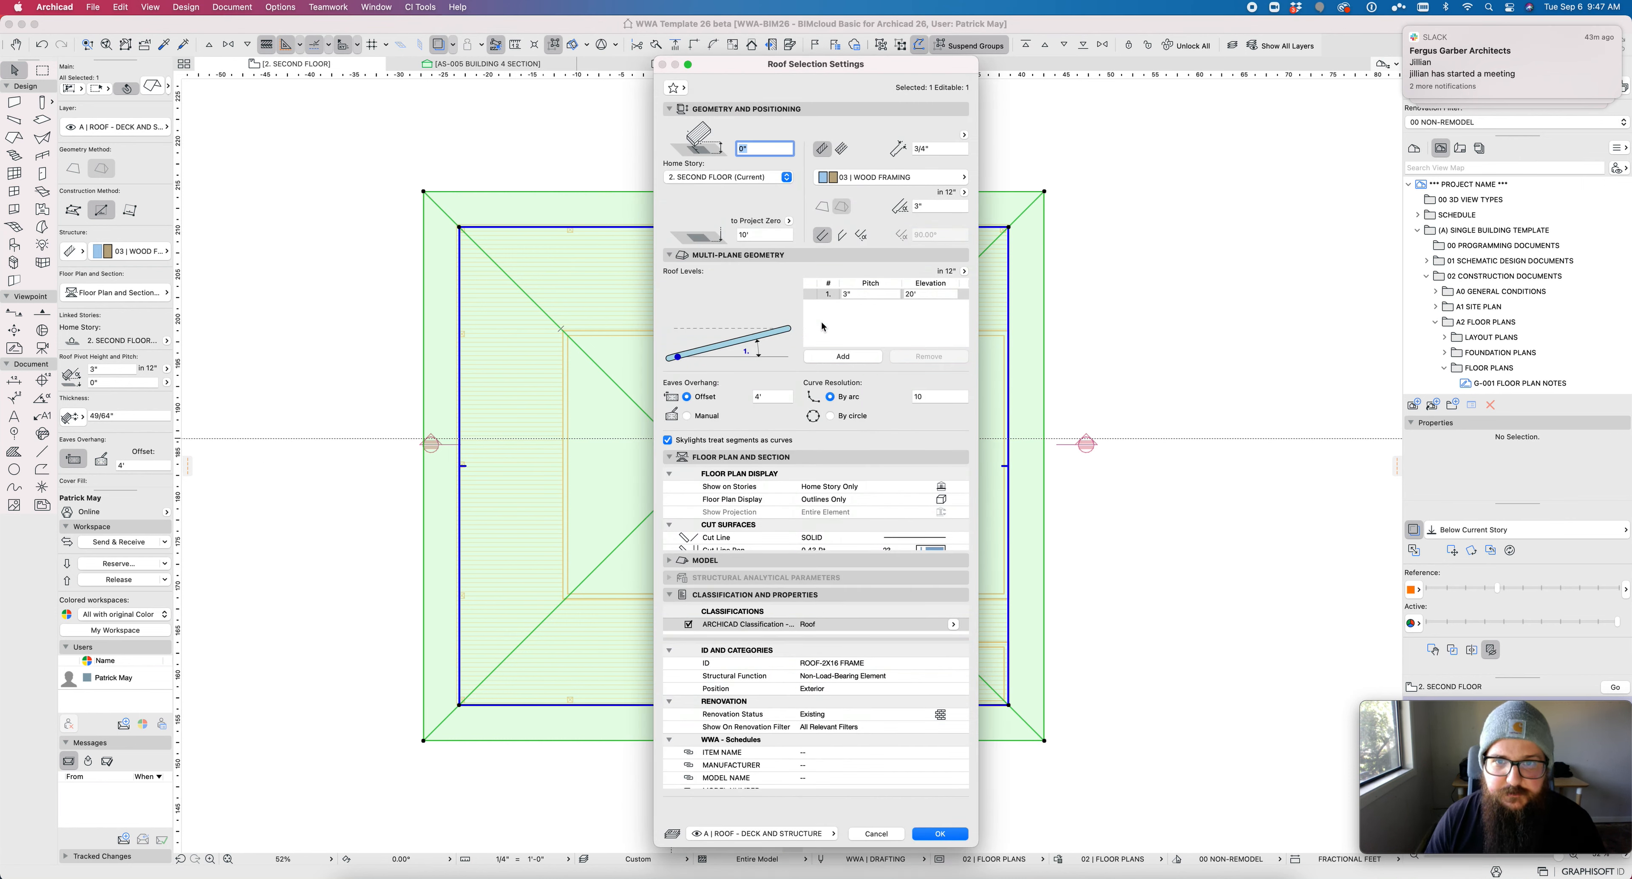
click(843, 357)
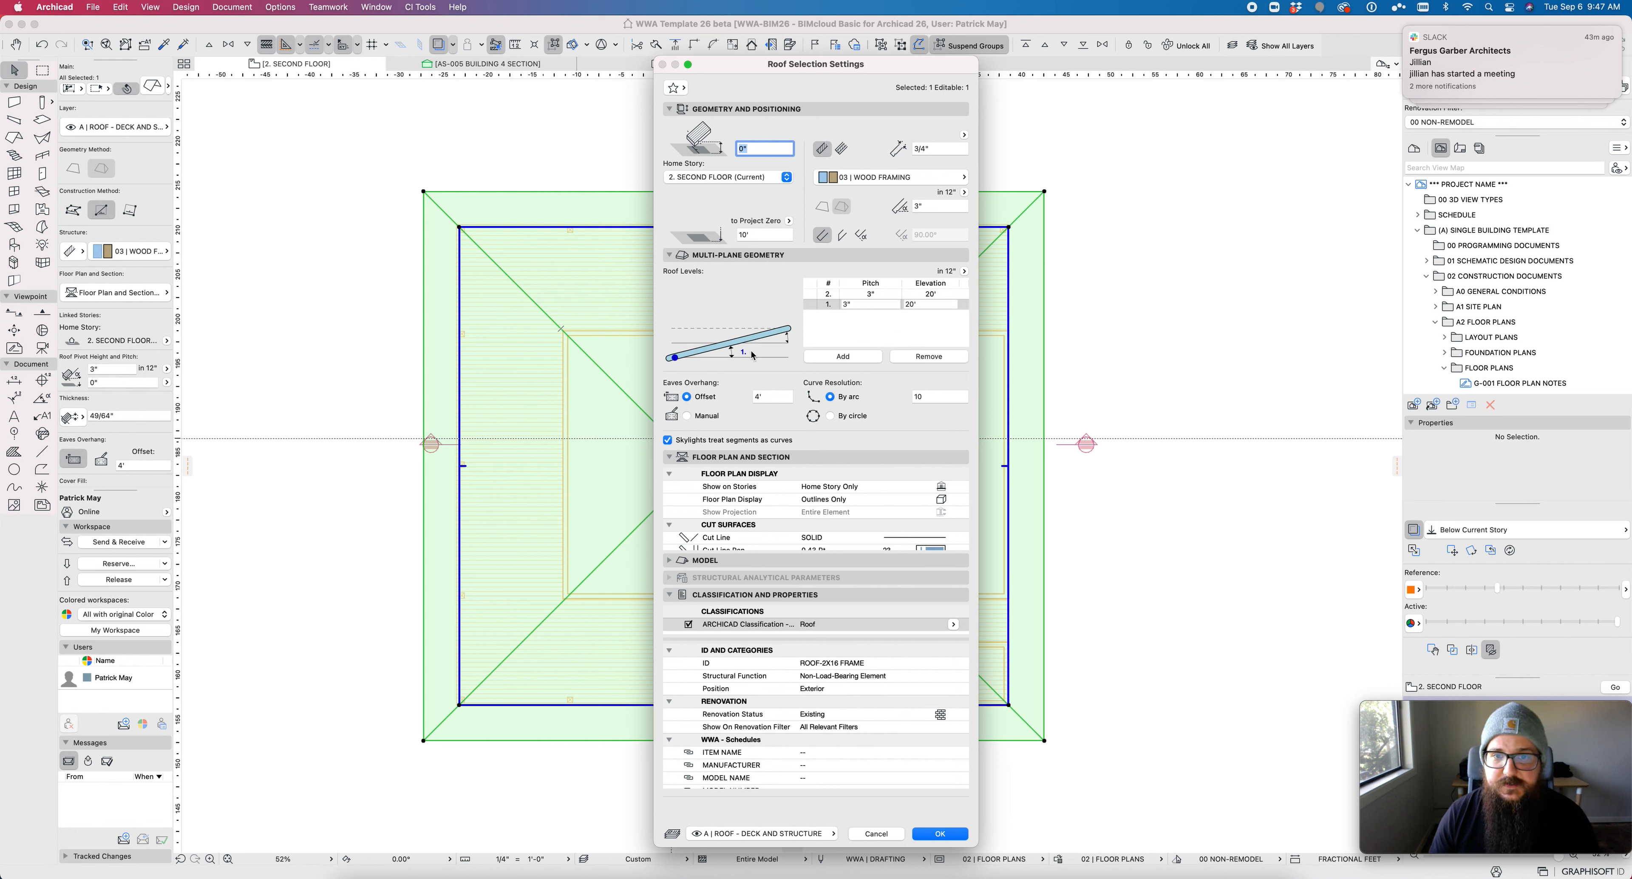
click(927, 305)
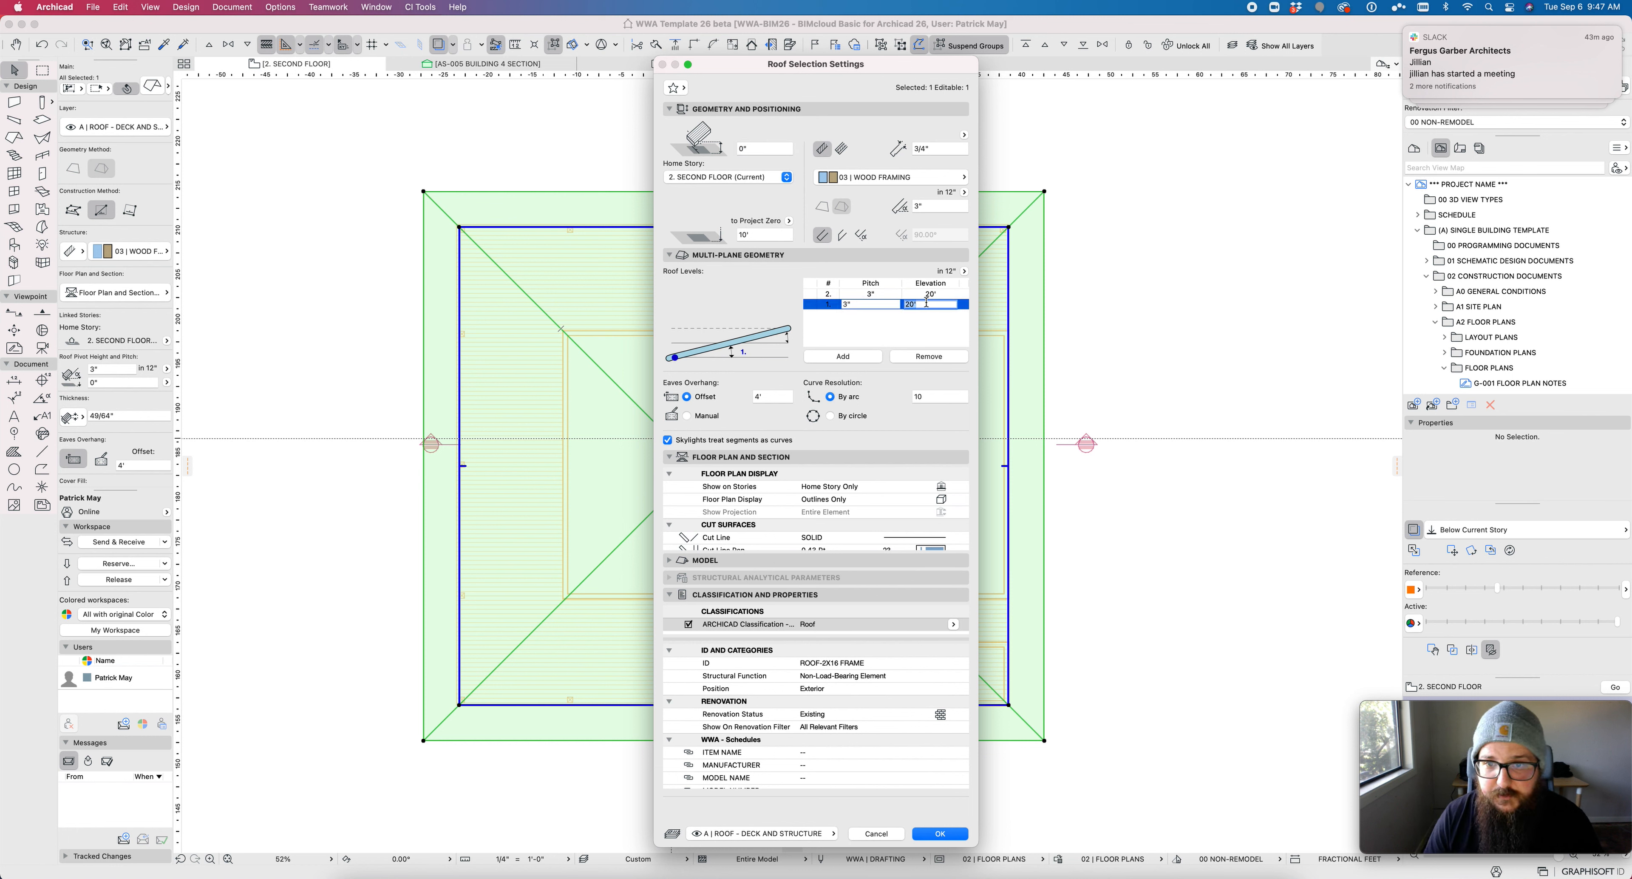
text(18)
key(Return)
Step: Set the second roof level's pitch to 6" in 12" and apply the roof settings
click(823, 294)
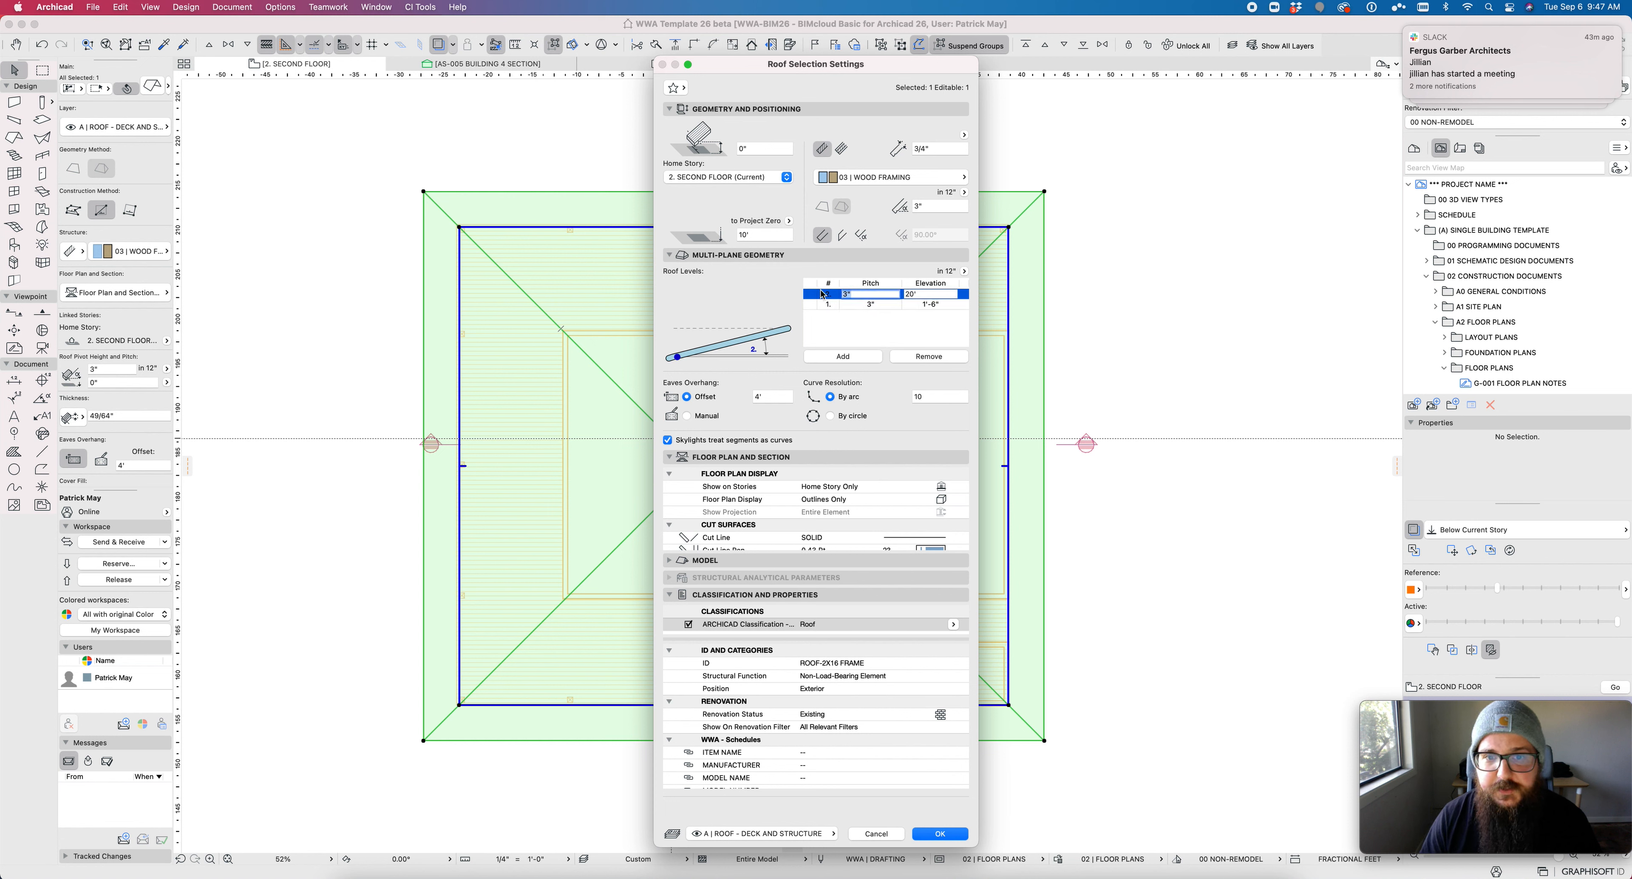
text(.5)
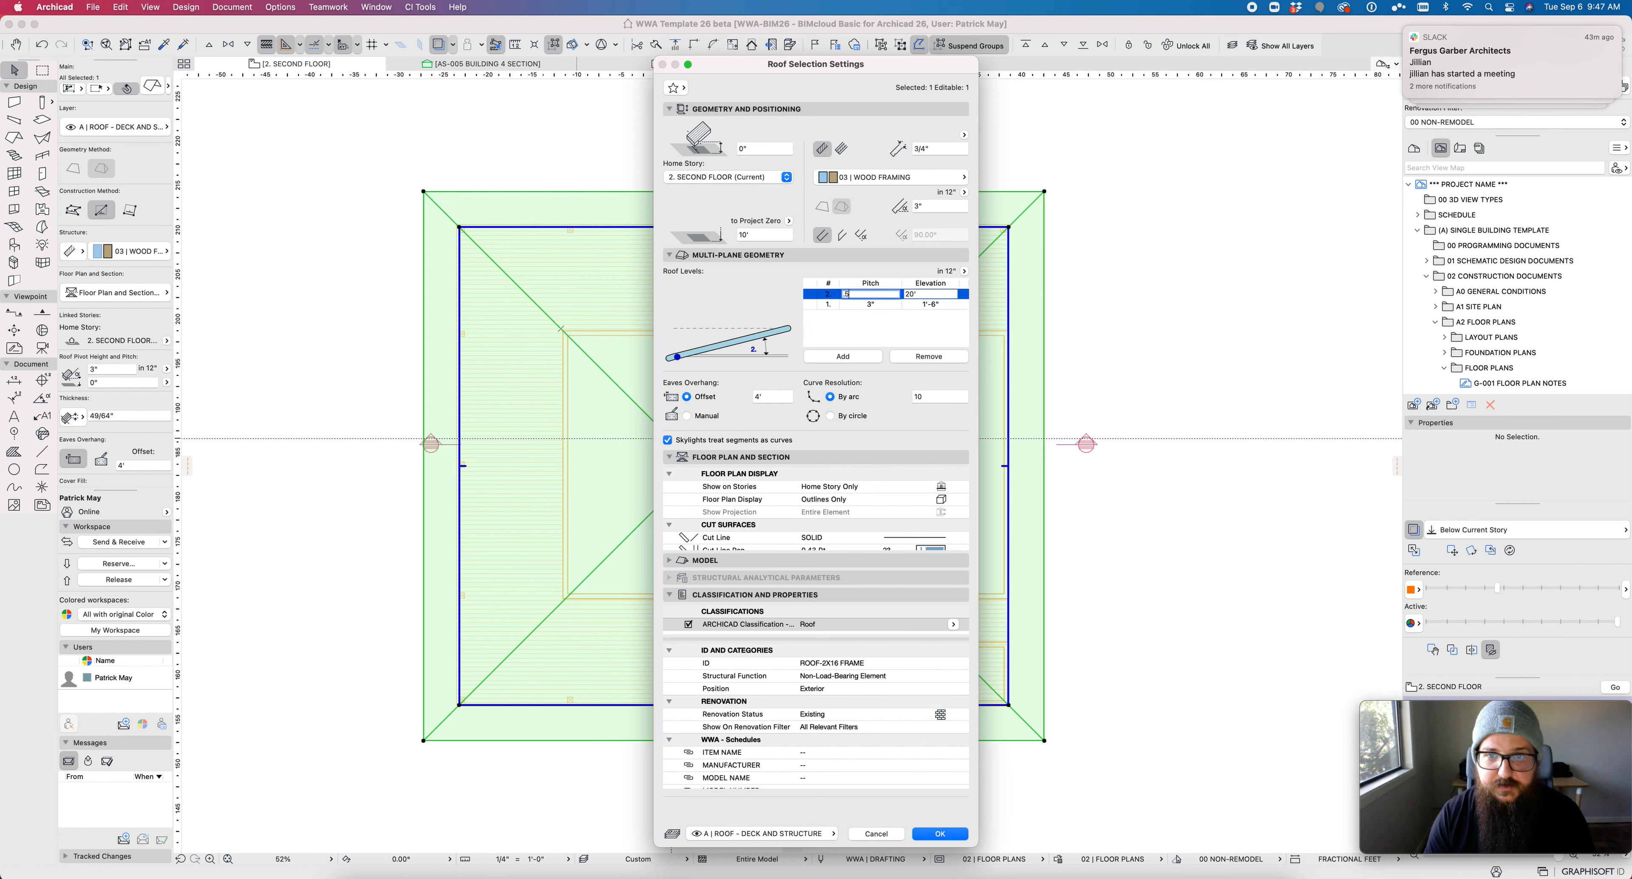
key(Tab)
key(Return)
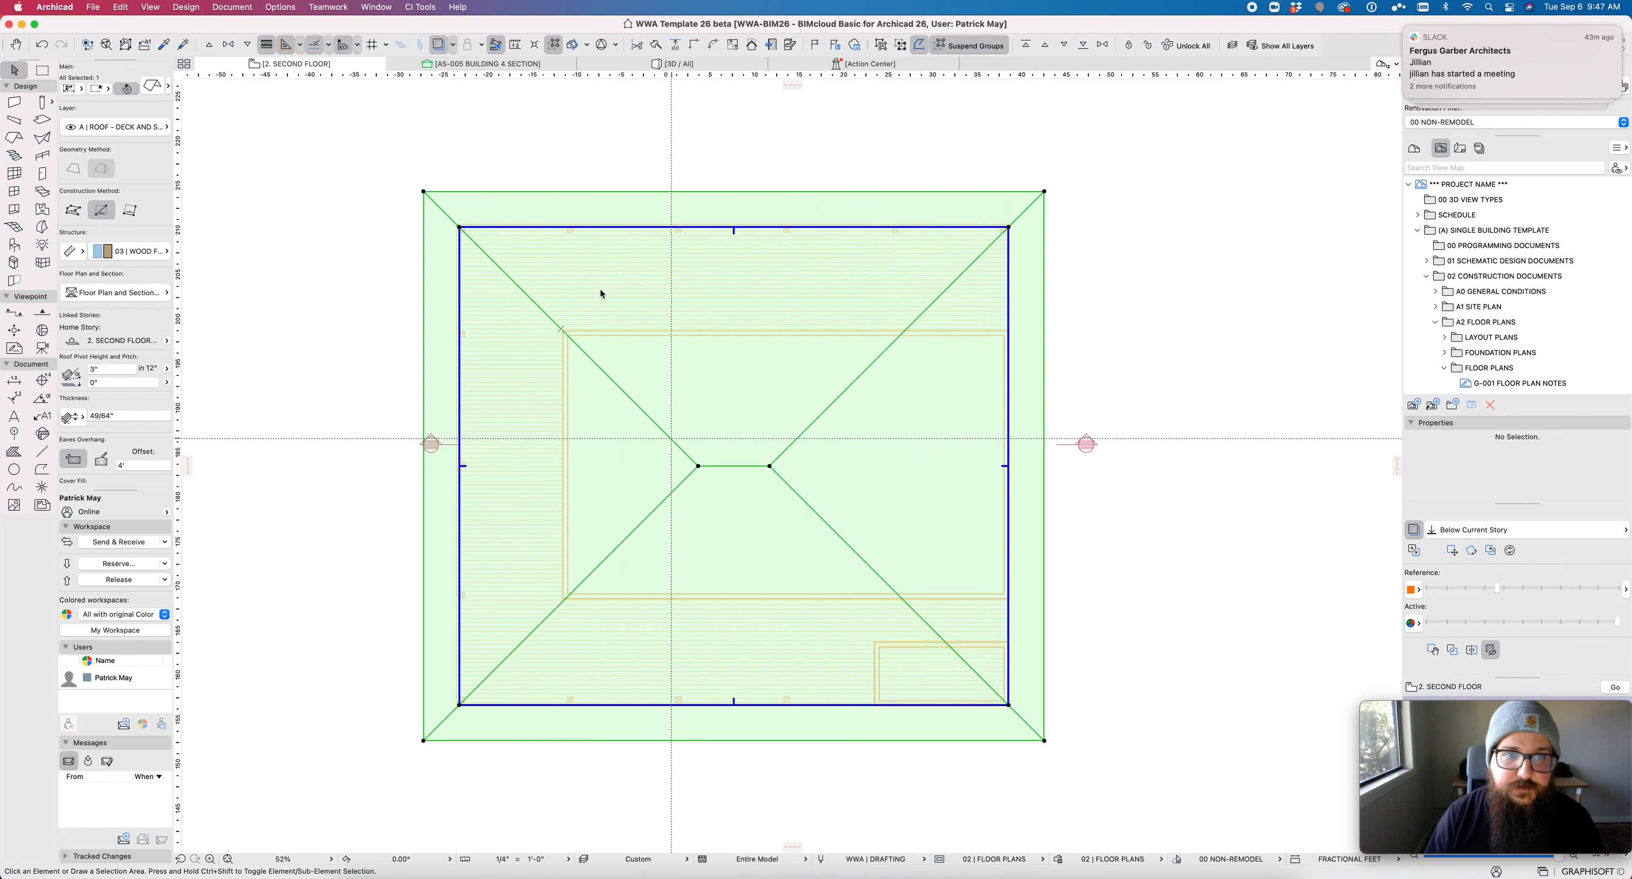
Step: Show only the selected roof in 3D and orbit around it to examine the change of pitch
click(511, 315)
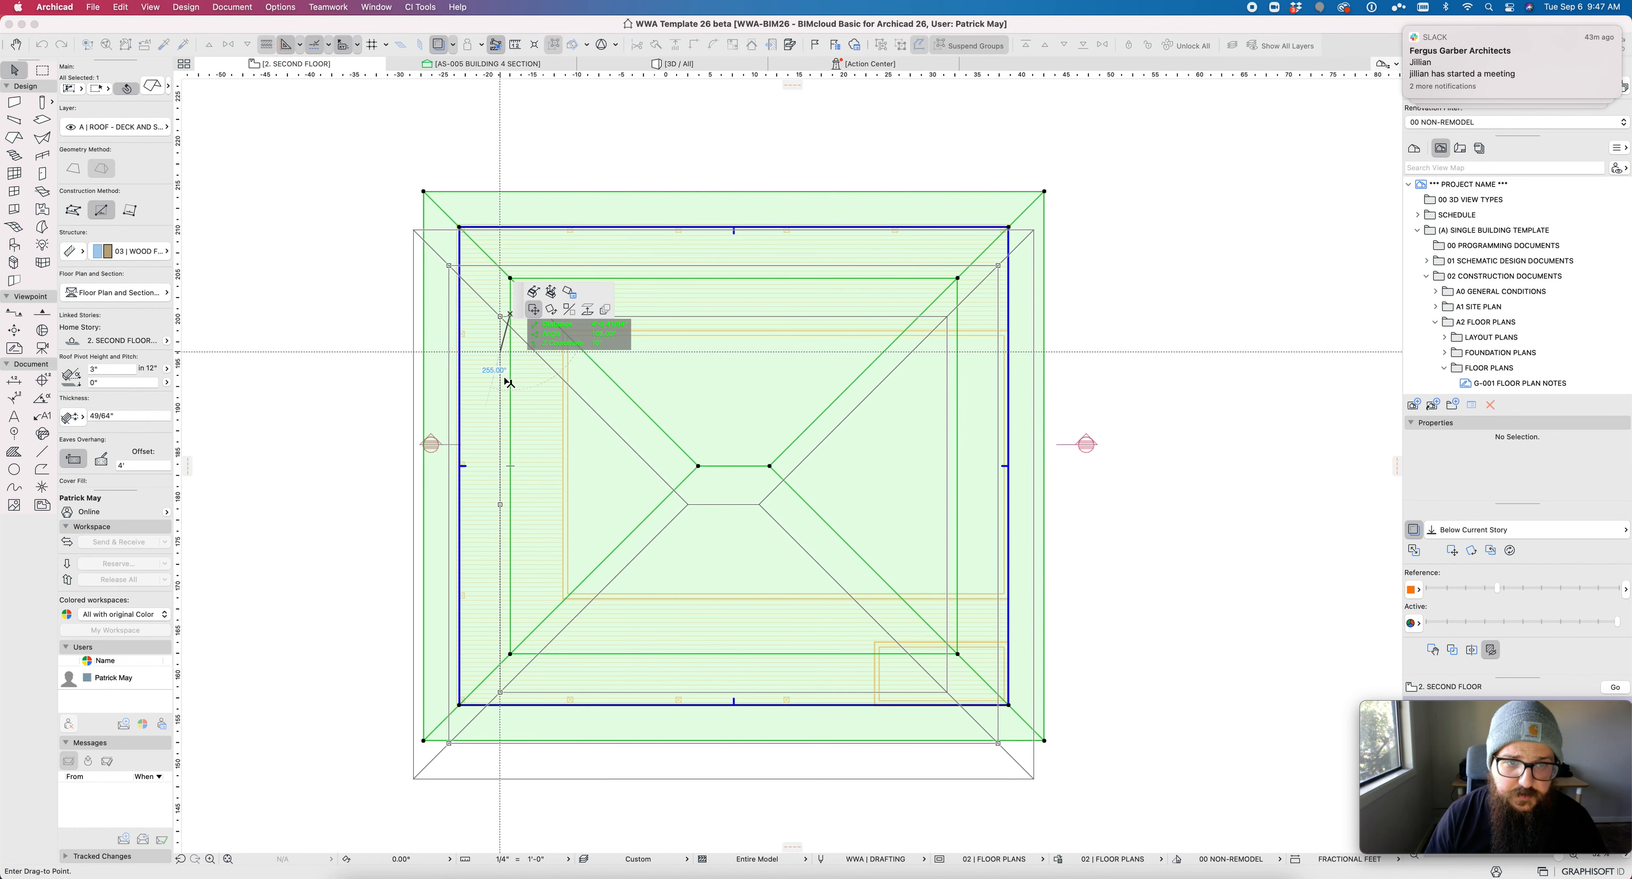
key(Escape)
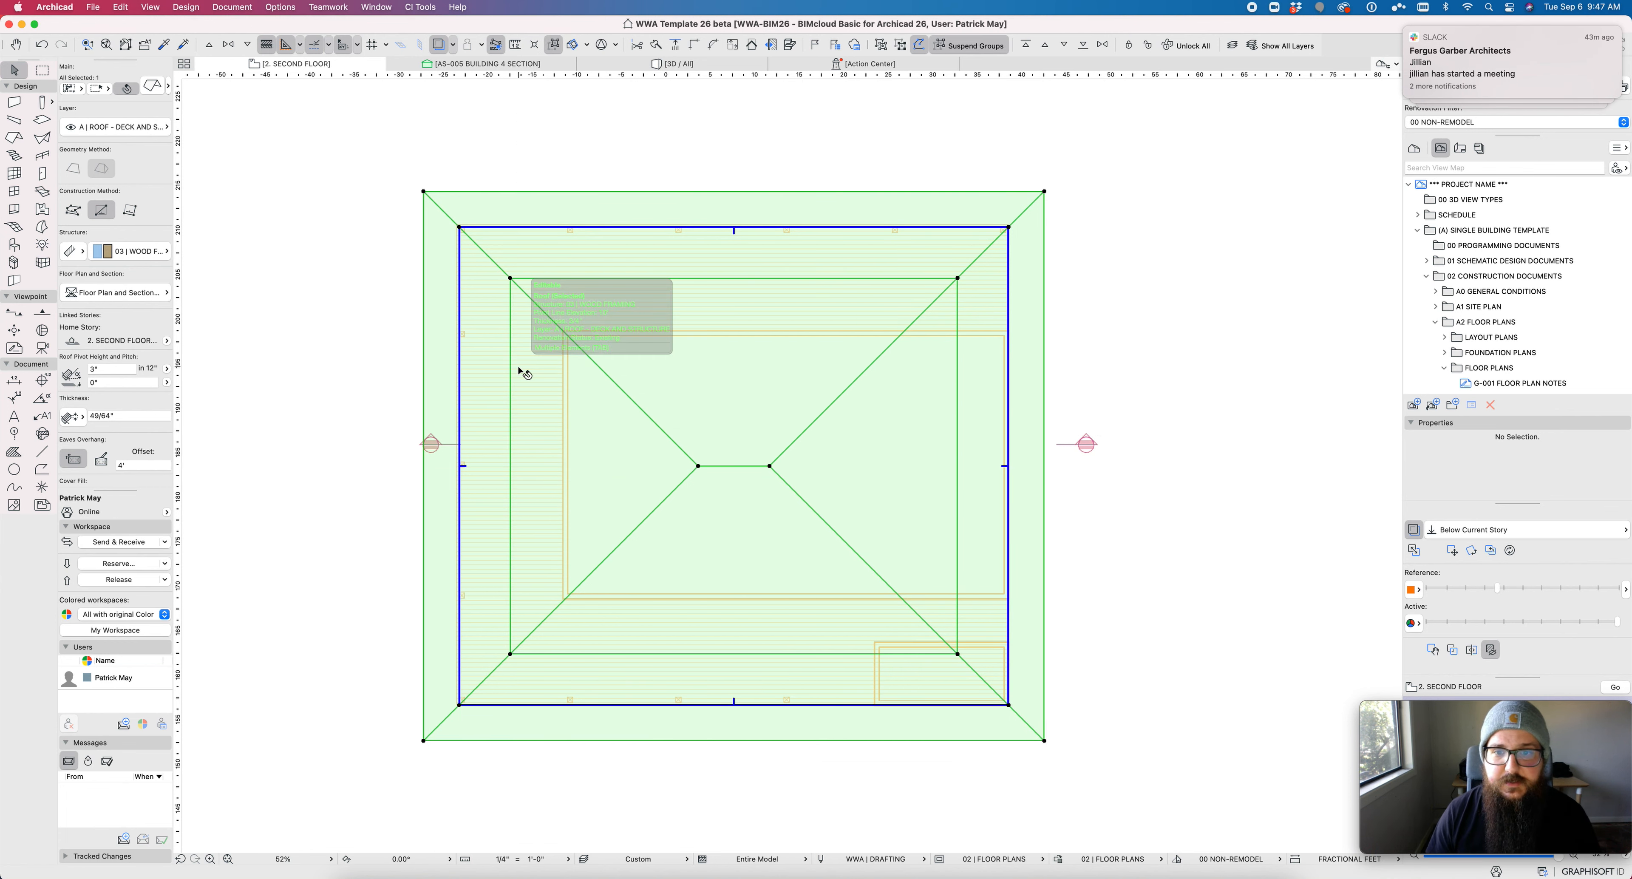
key(F5)
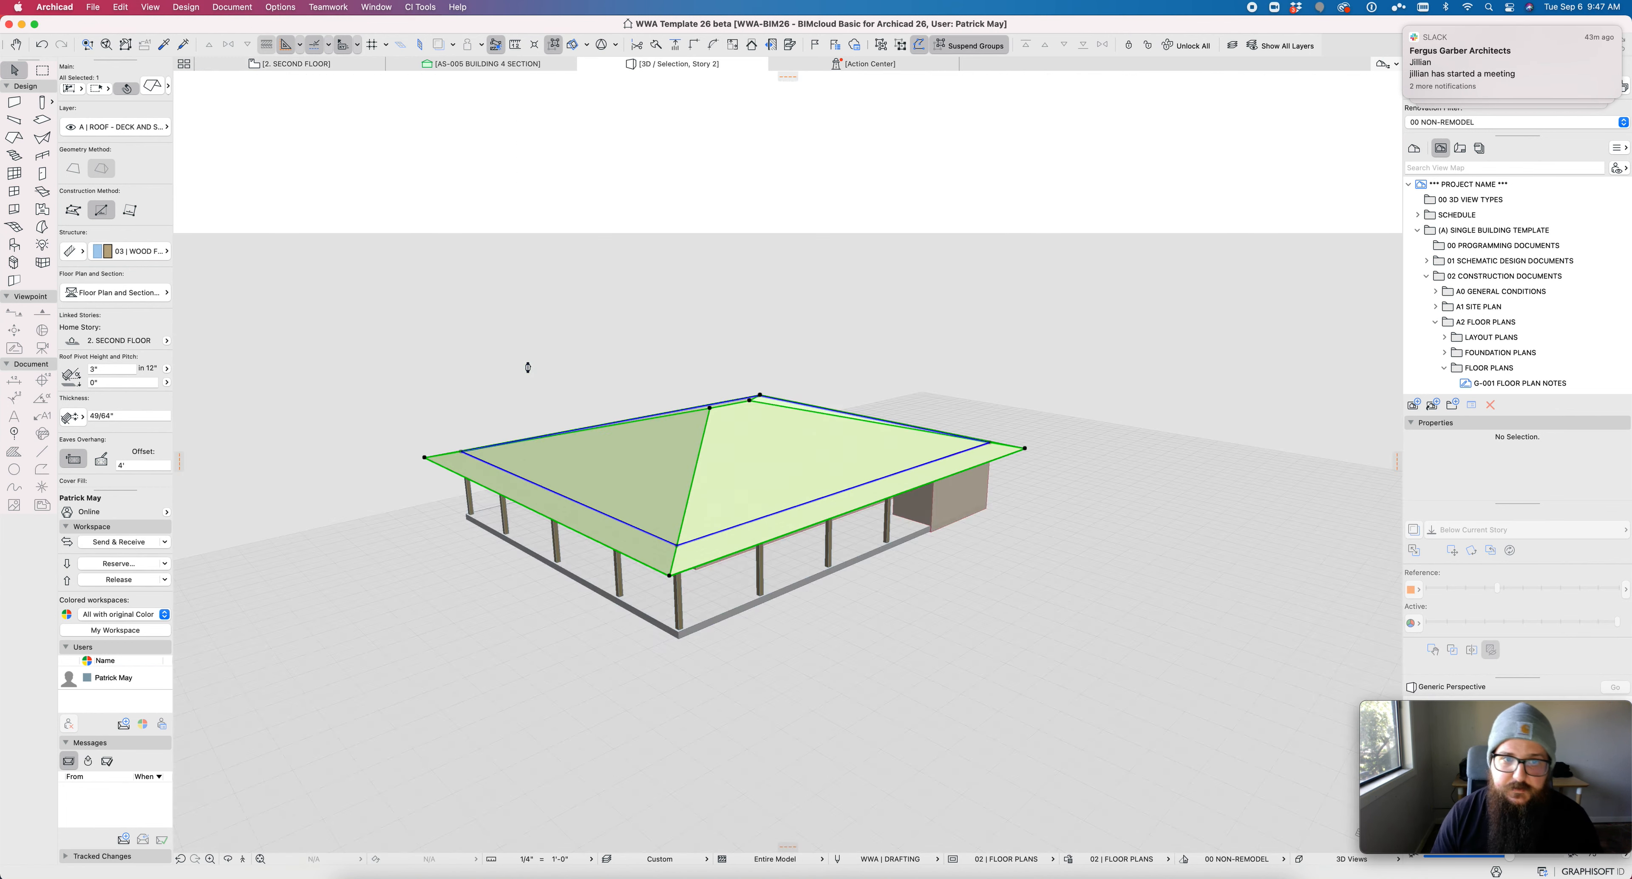
mouse_move(708, 415)
shift+middle_down()
mouse_move(707, 288)
mouse_move(674, 376)
mouse_move(719, 429)
shift+middle_up()
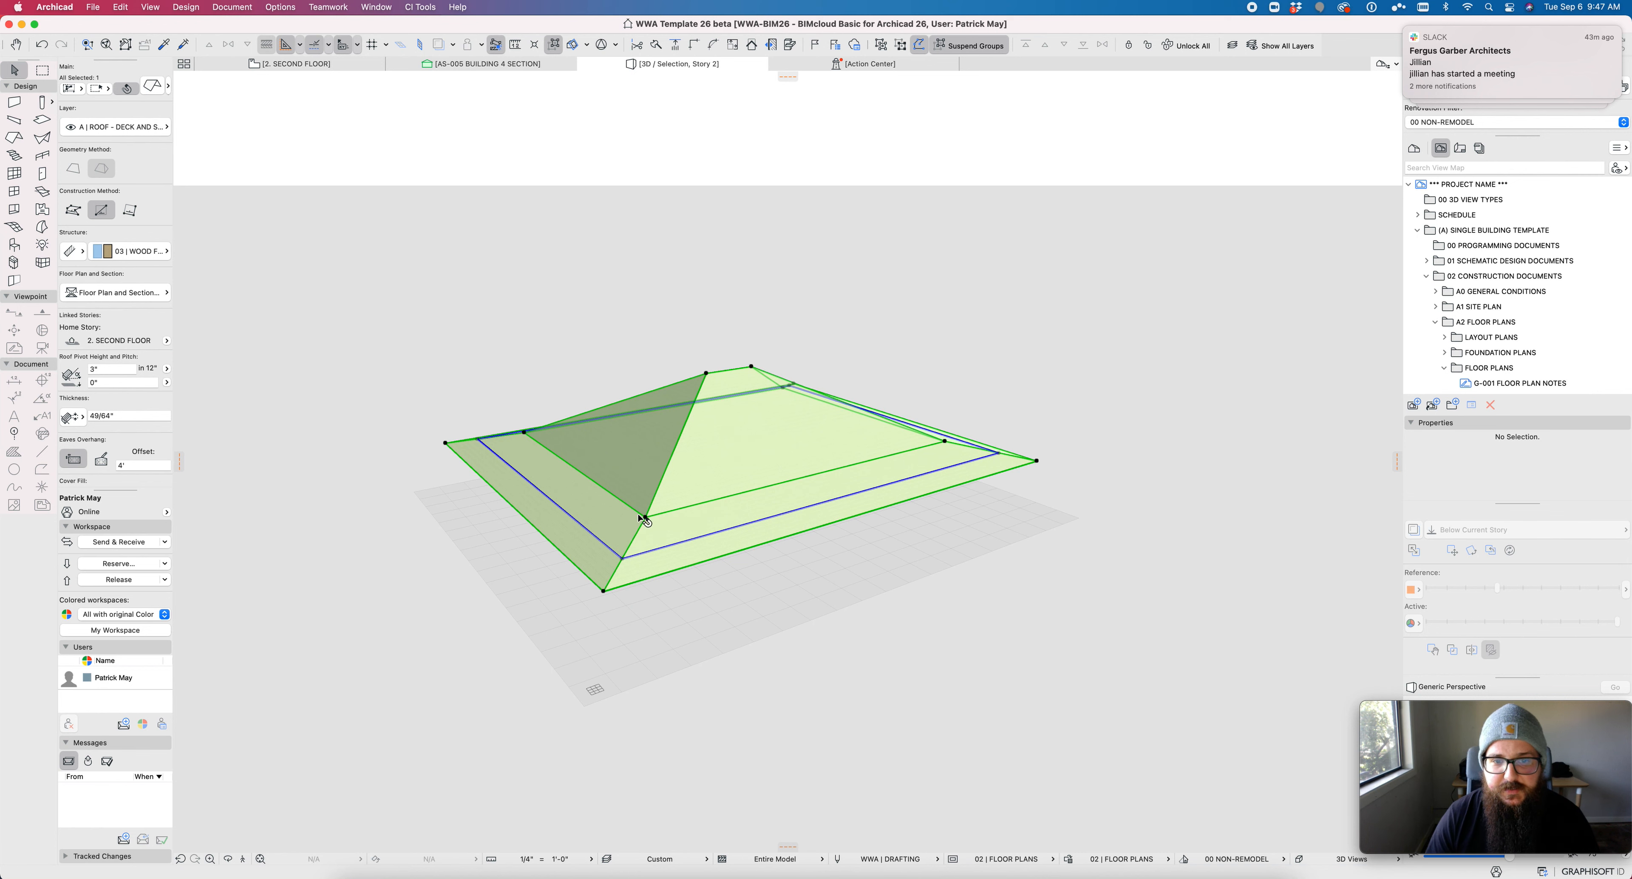
key(Escape)
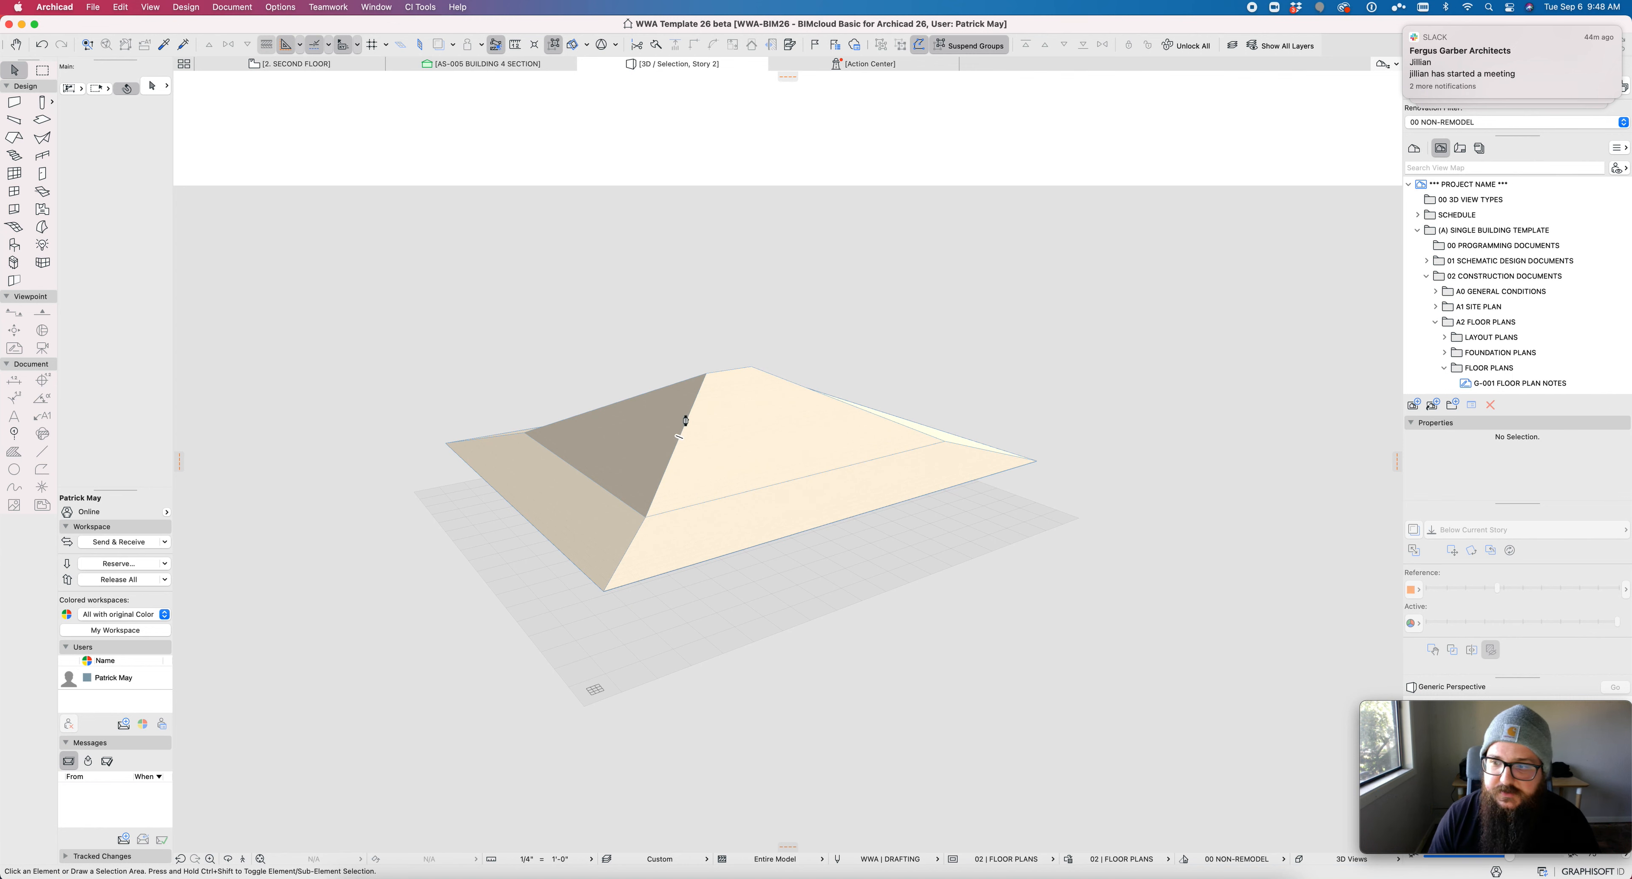
Step: Back on the second floor plan, add a third roof level and set the second level's elevation to 1'-6"
key(F2)
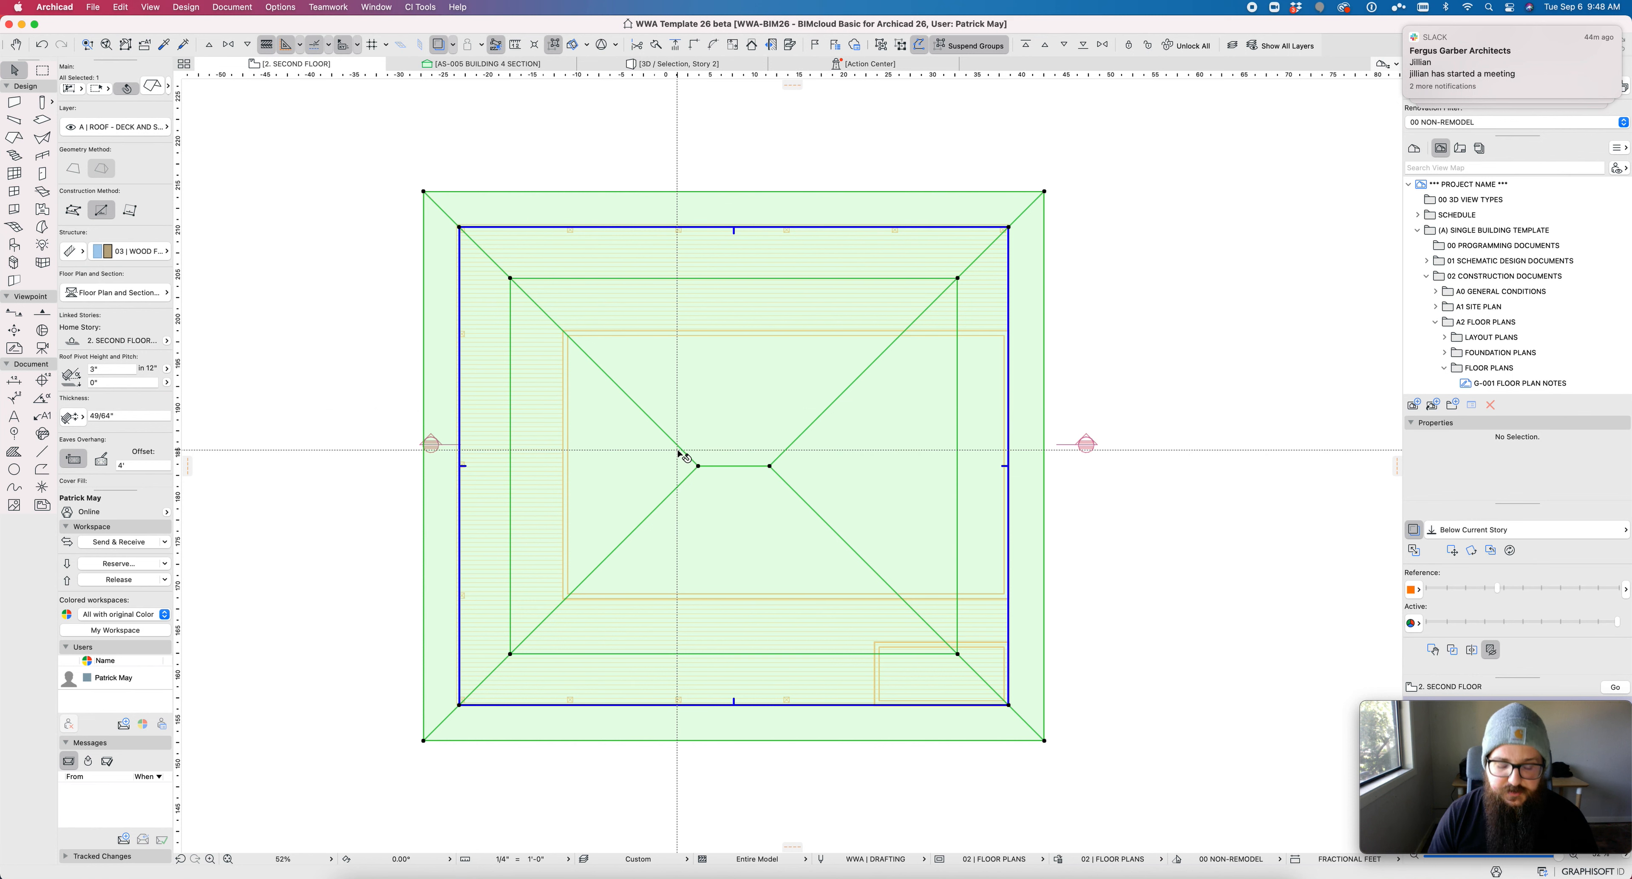
key(super+t)
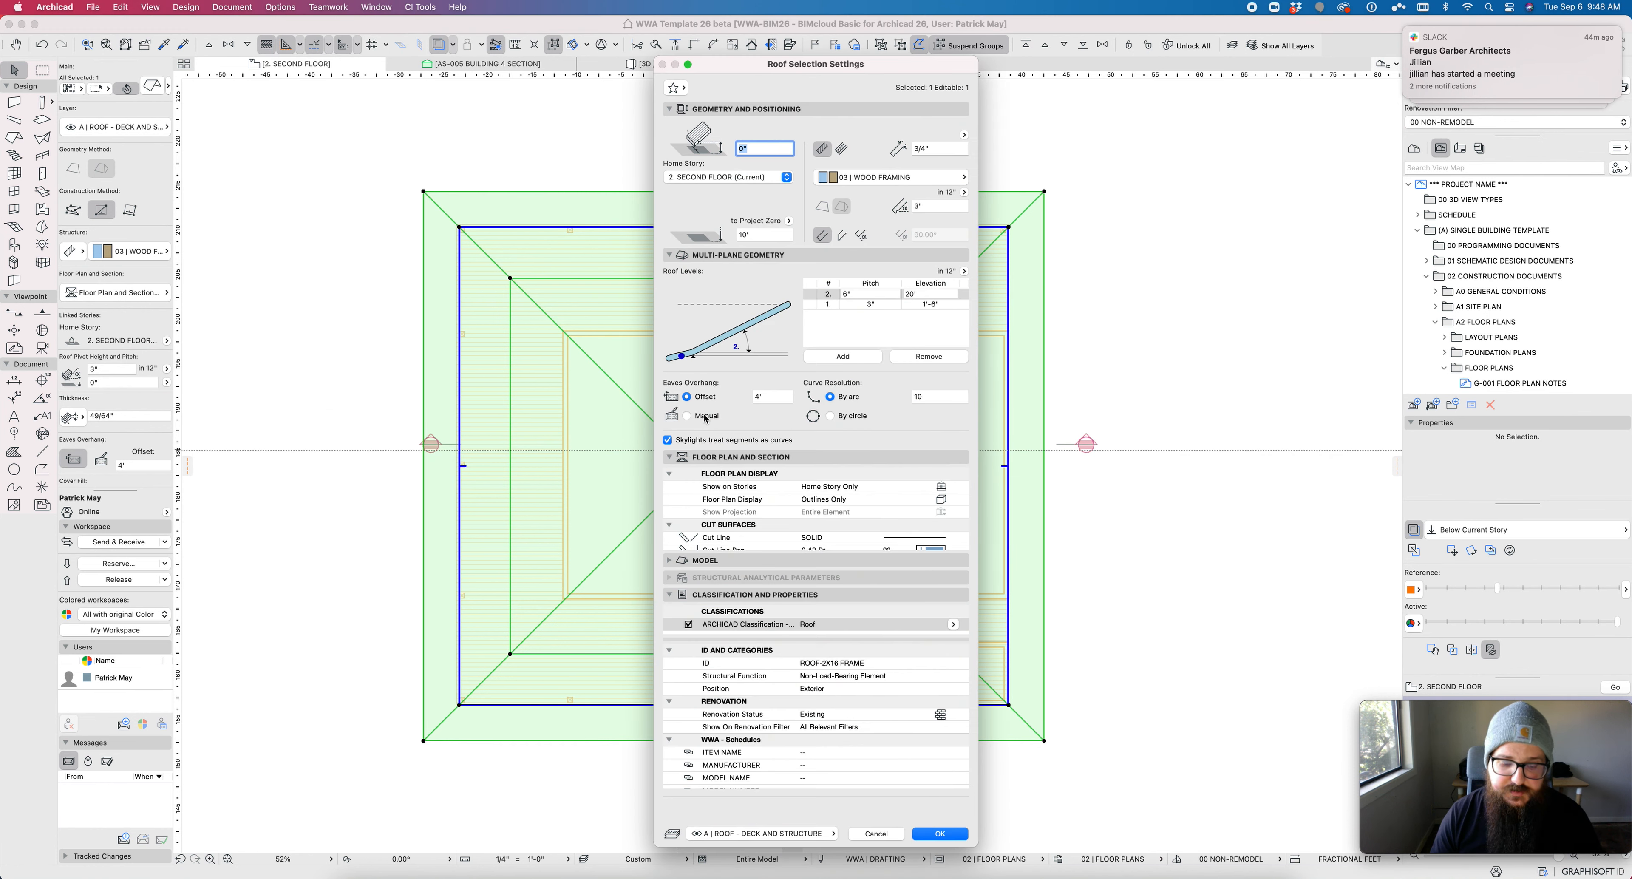
click(835, 357)
click(908, 306)
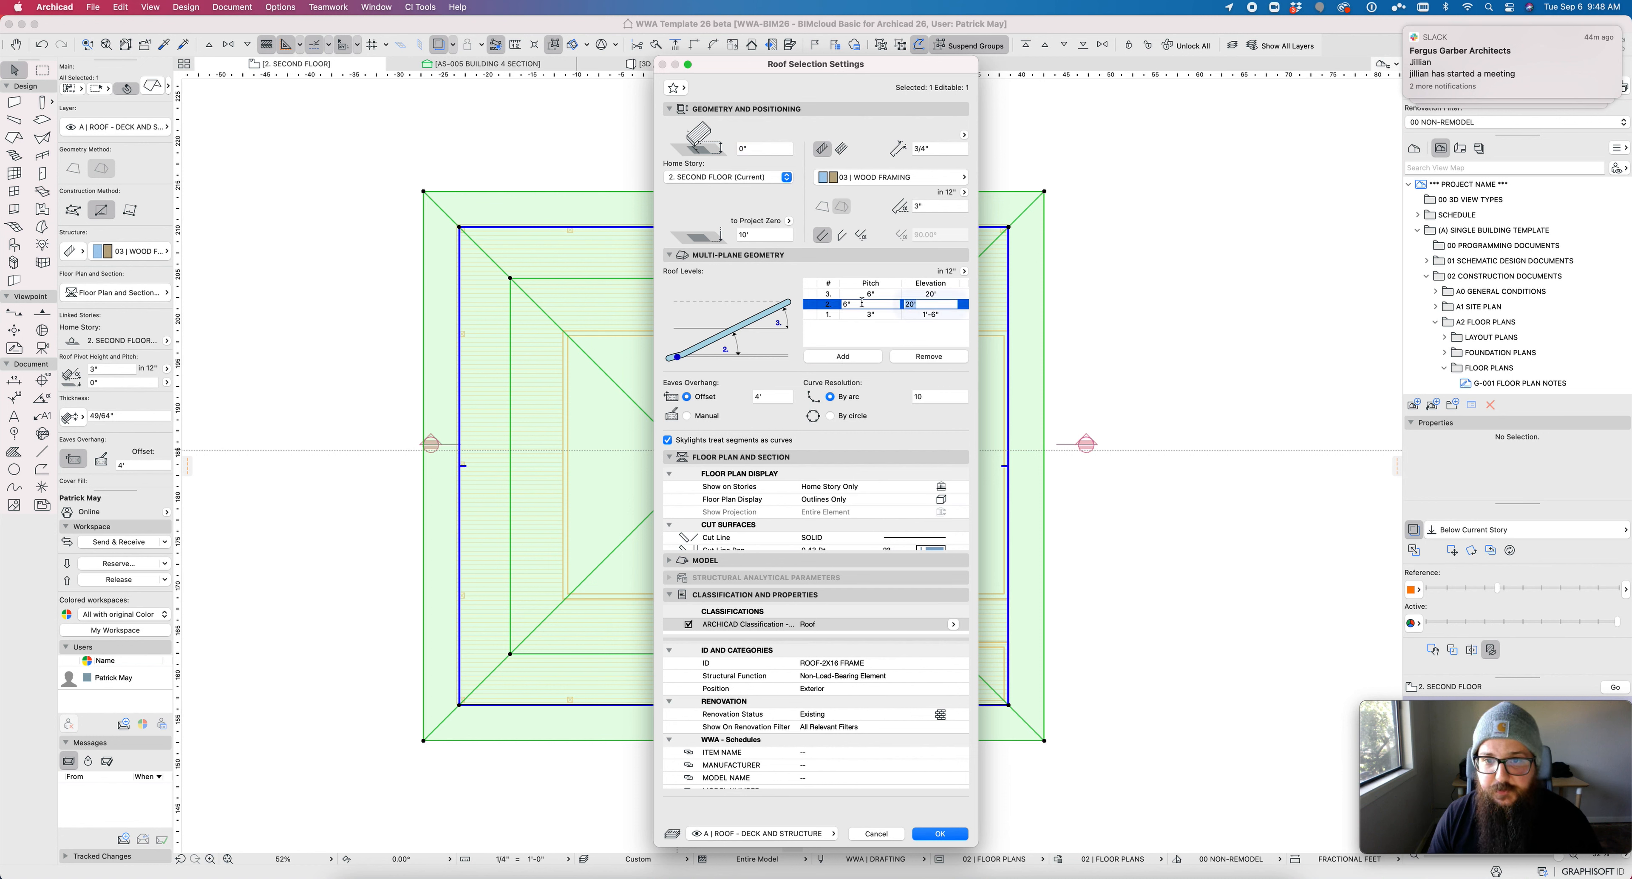
key(Return)
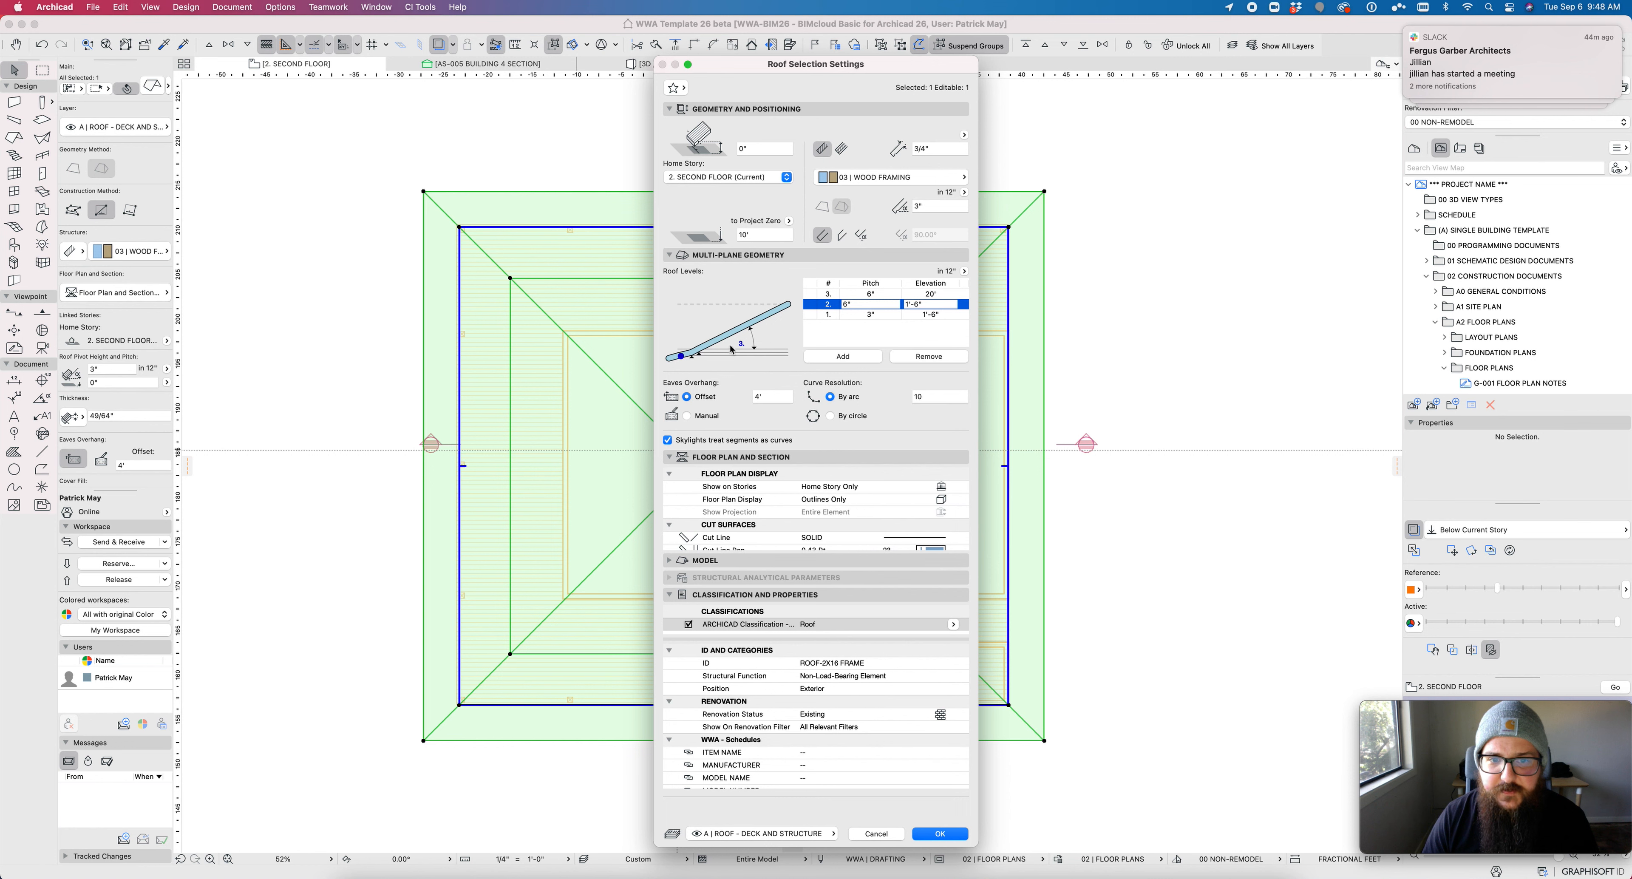
click(894, 295)
click(877, 307)
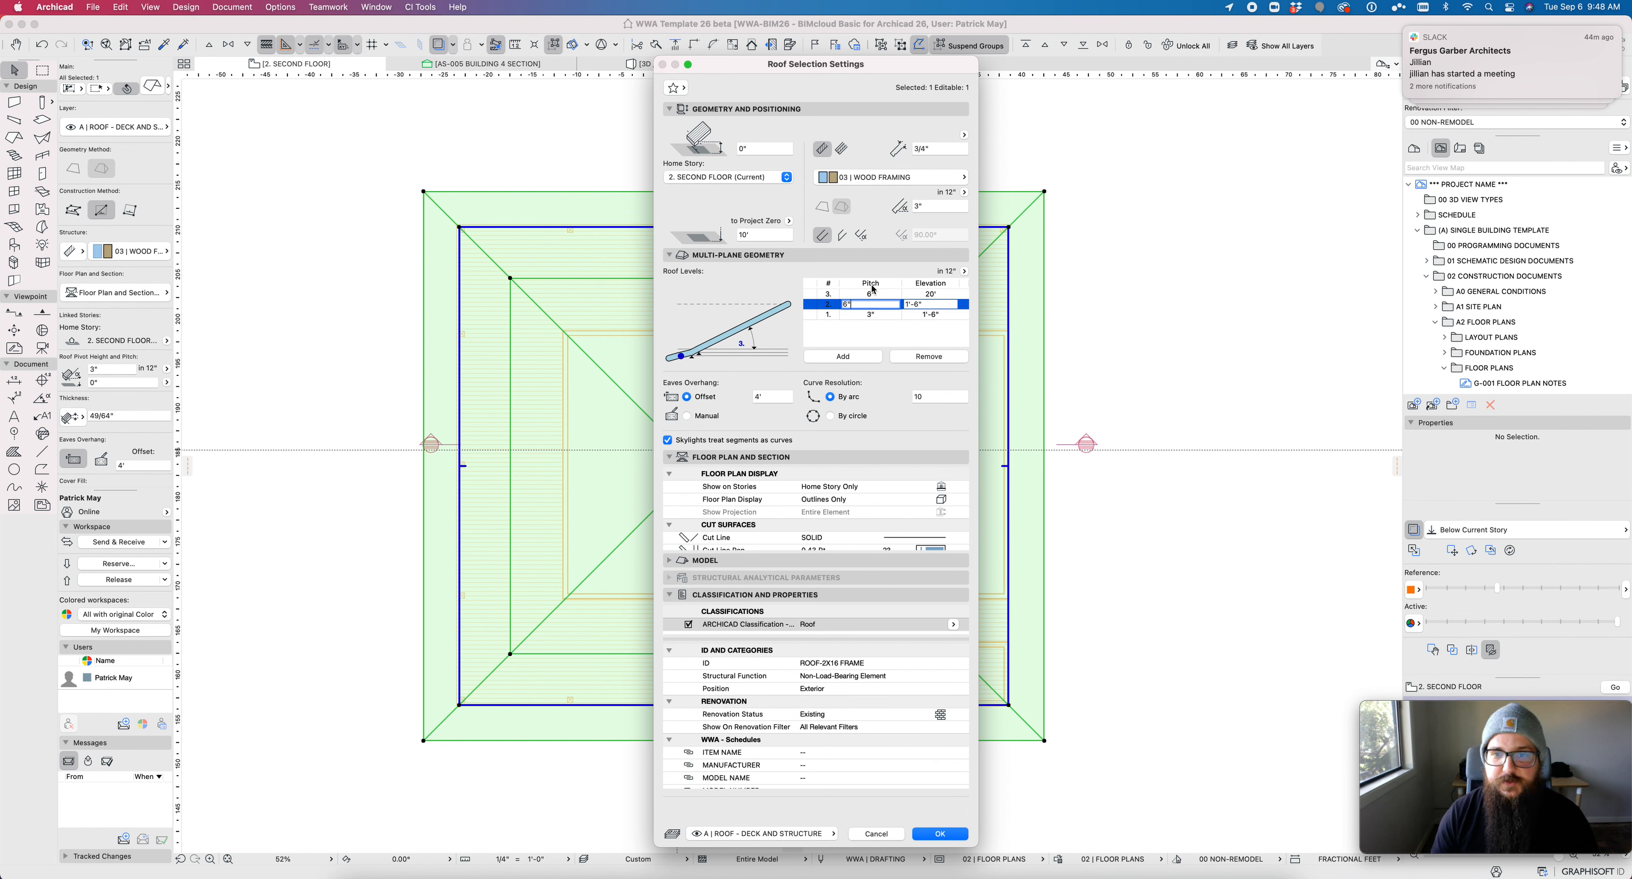
key(Return)
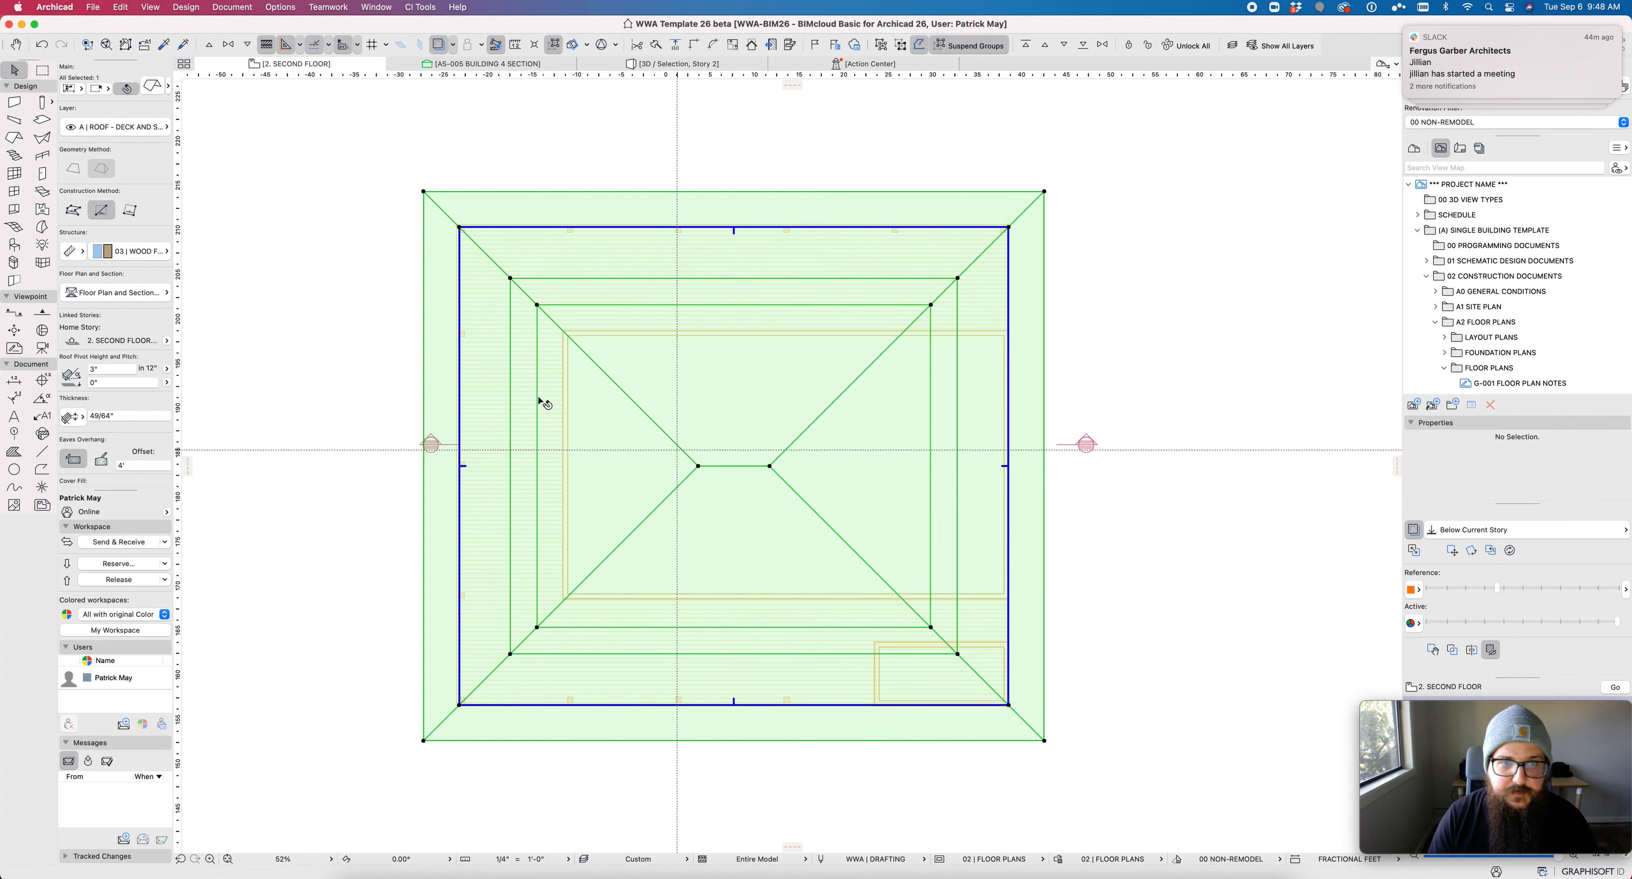
click(539, 400)
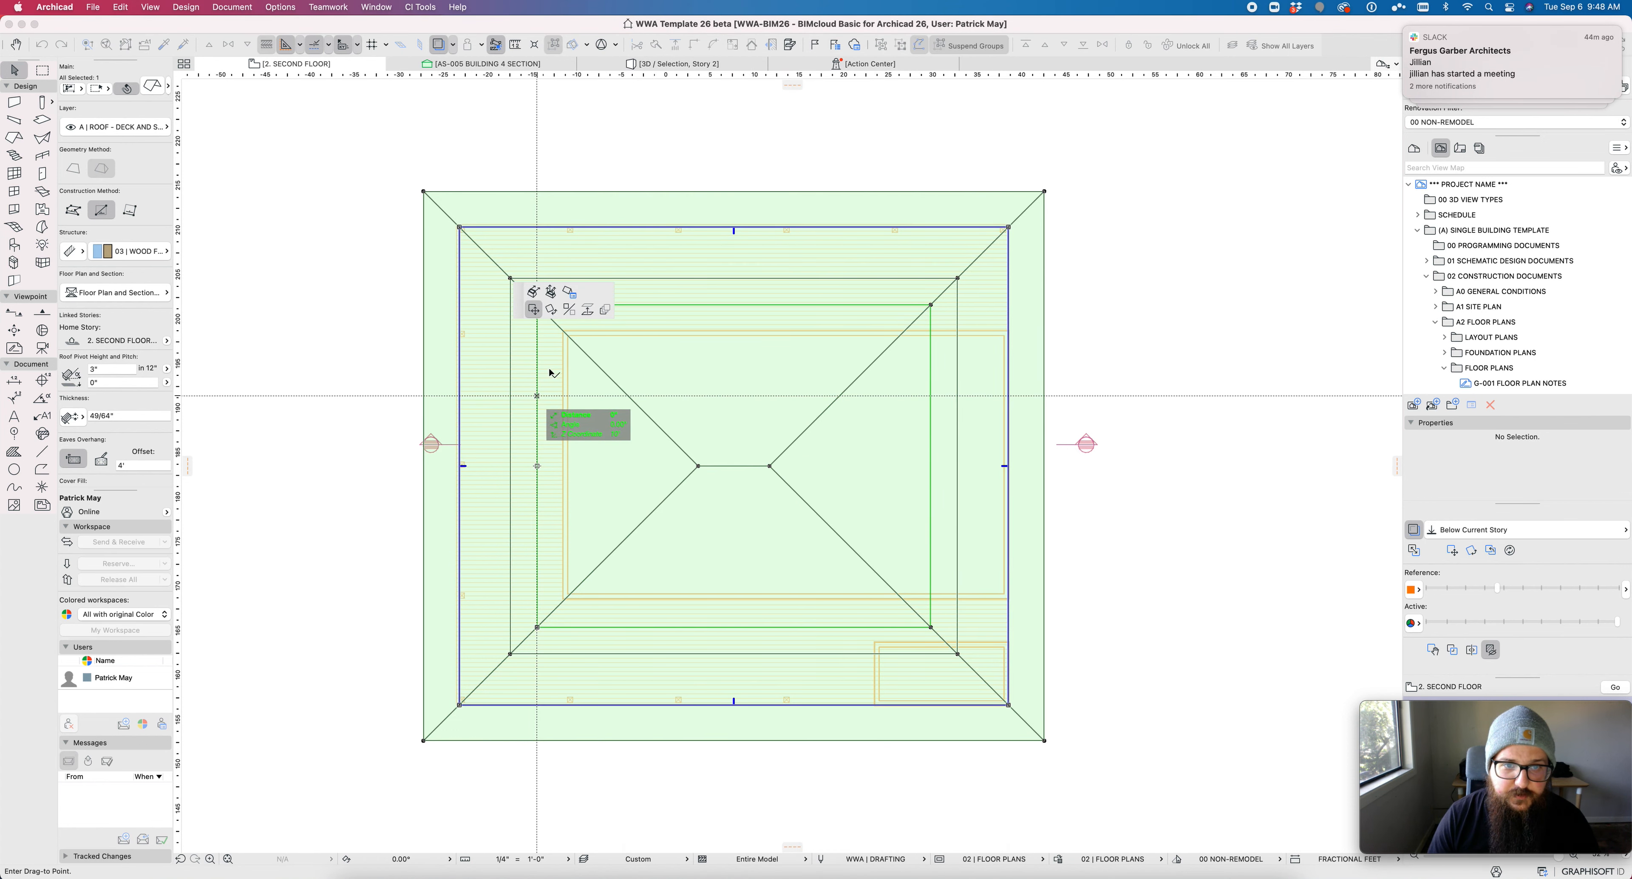
key(Escape)
key(Escape)
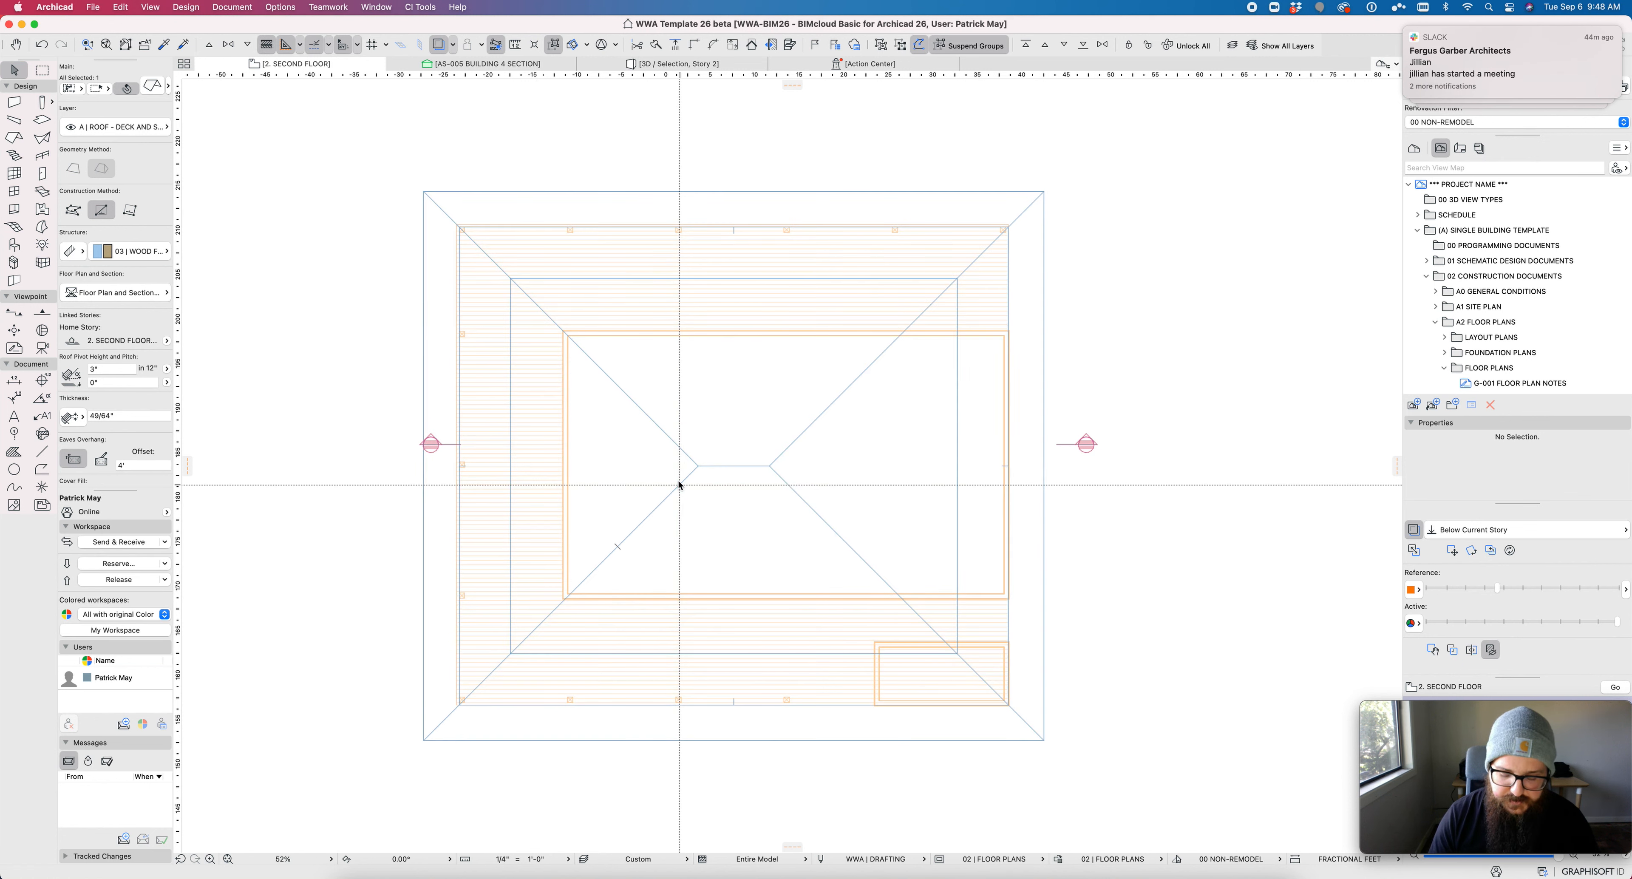
Step: Draw an 8' horizontal polyline outward from the left end of the roof's ridge as a layout guide
click(42, 468)
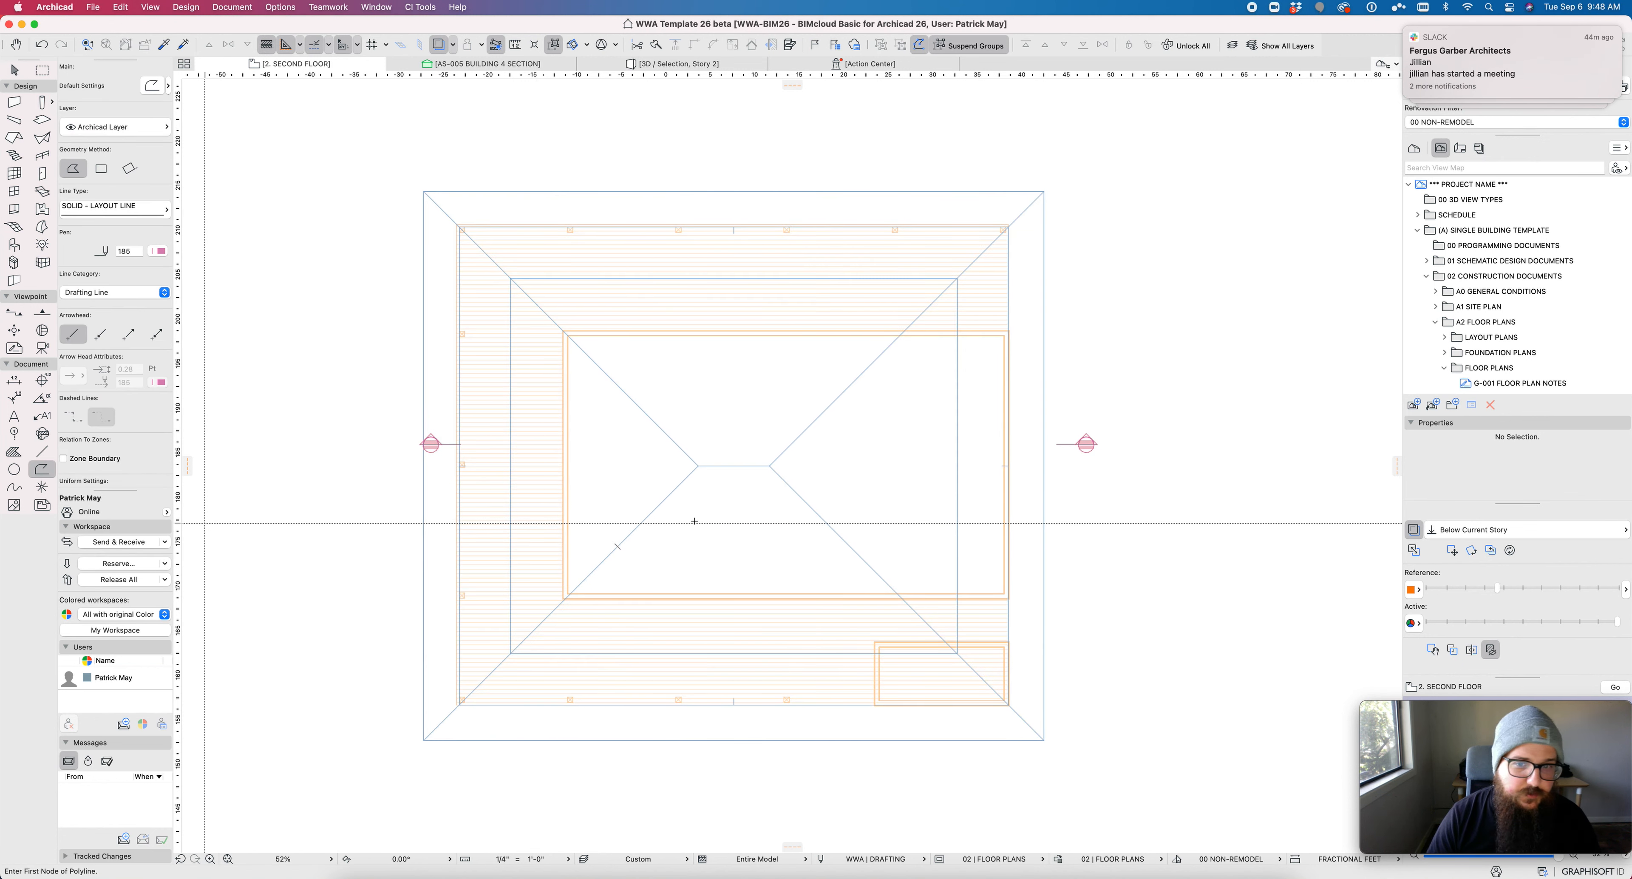
click(698, 466)
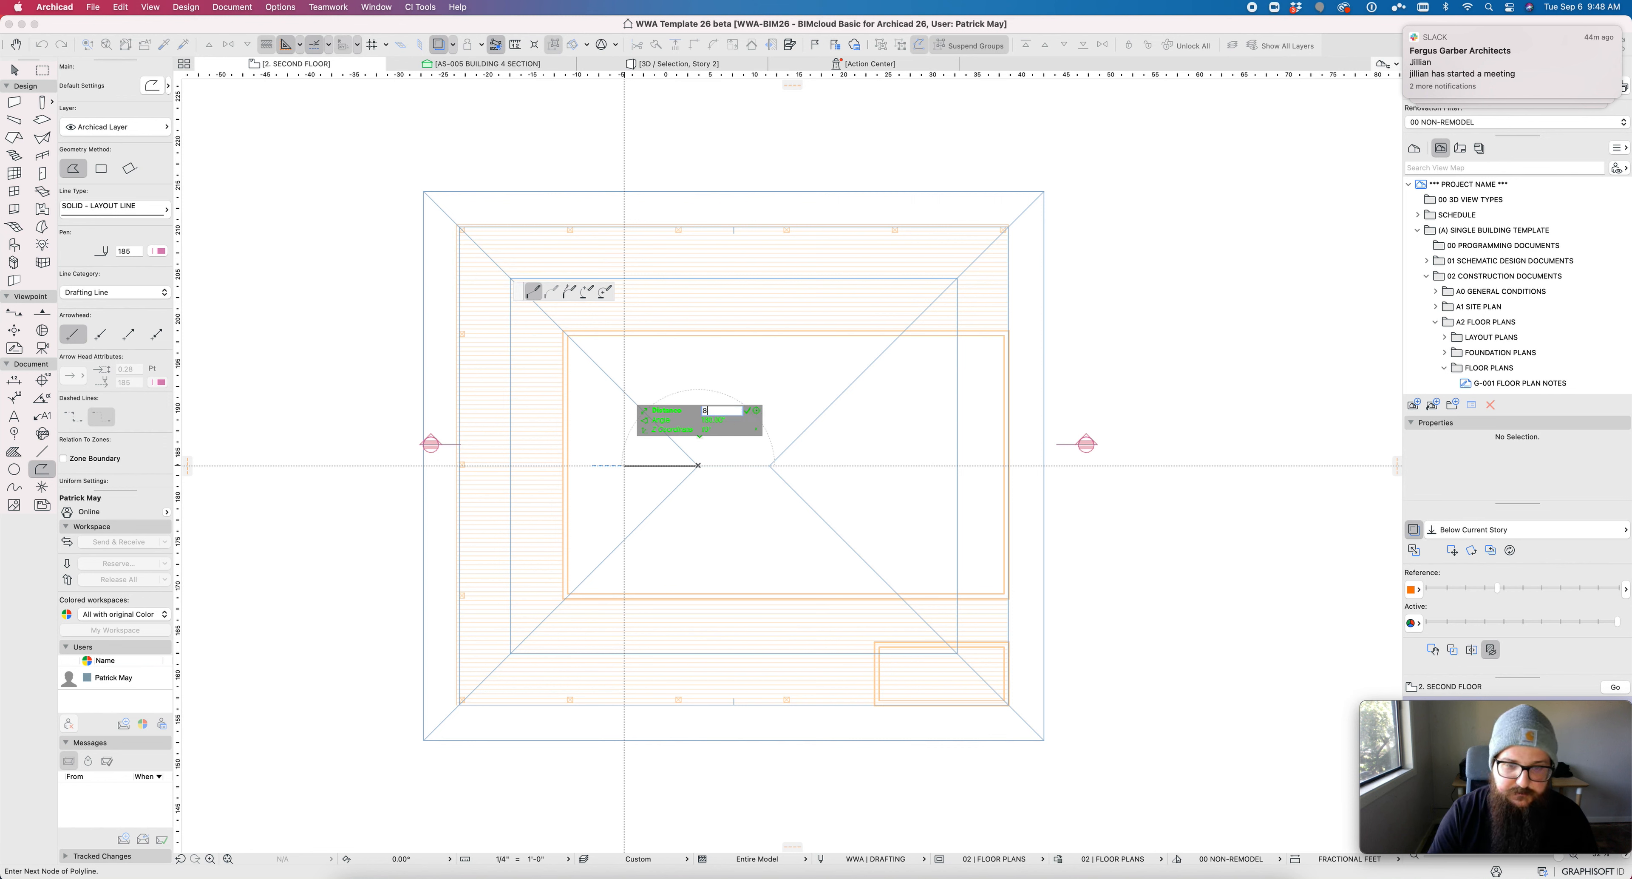
click(627, 465)
click(626, 466)
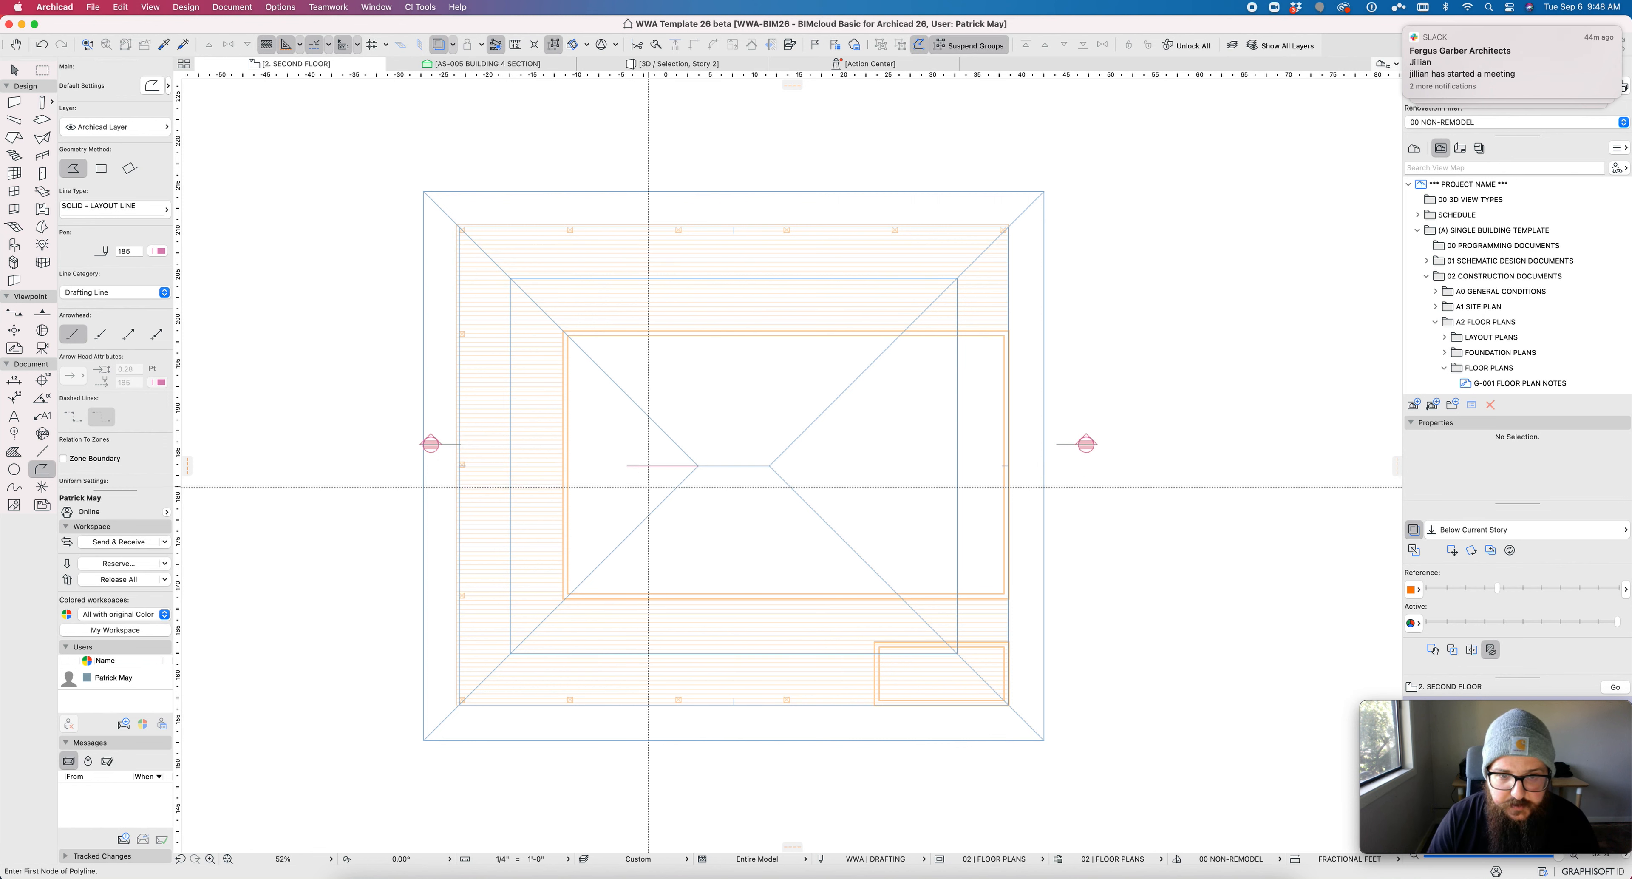
Step: Elevate the roof's third level until its left edge lines up with the outer end of the 8' guide line
key(a)
click(536, 473)
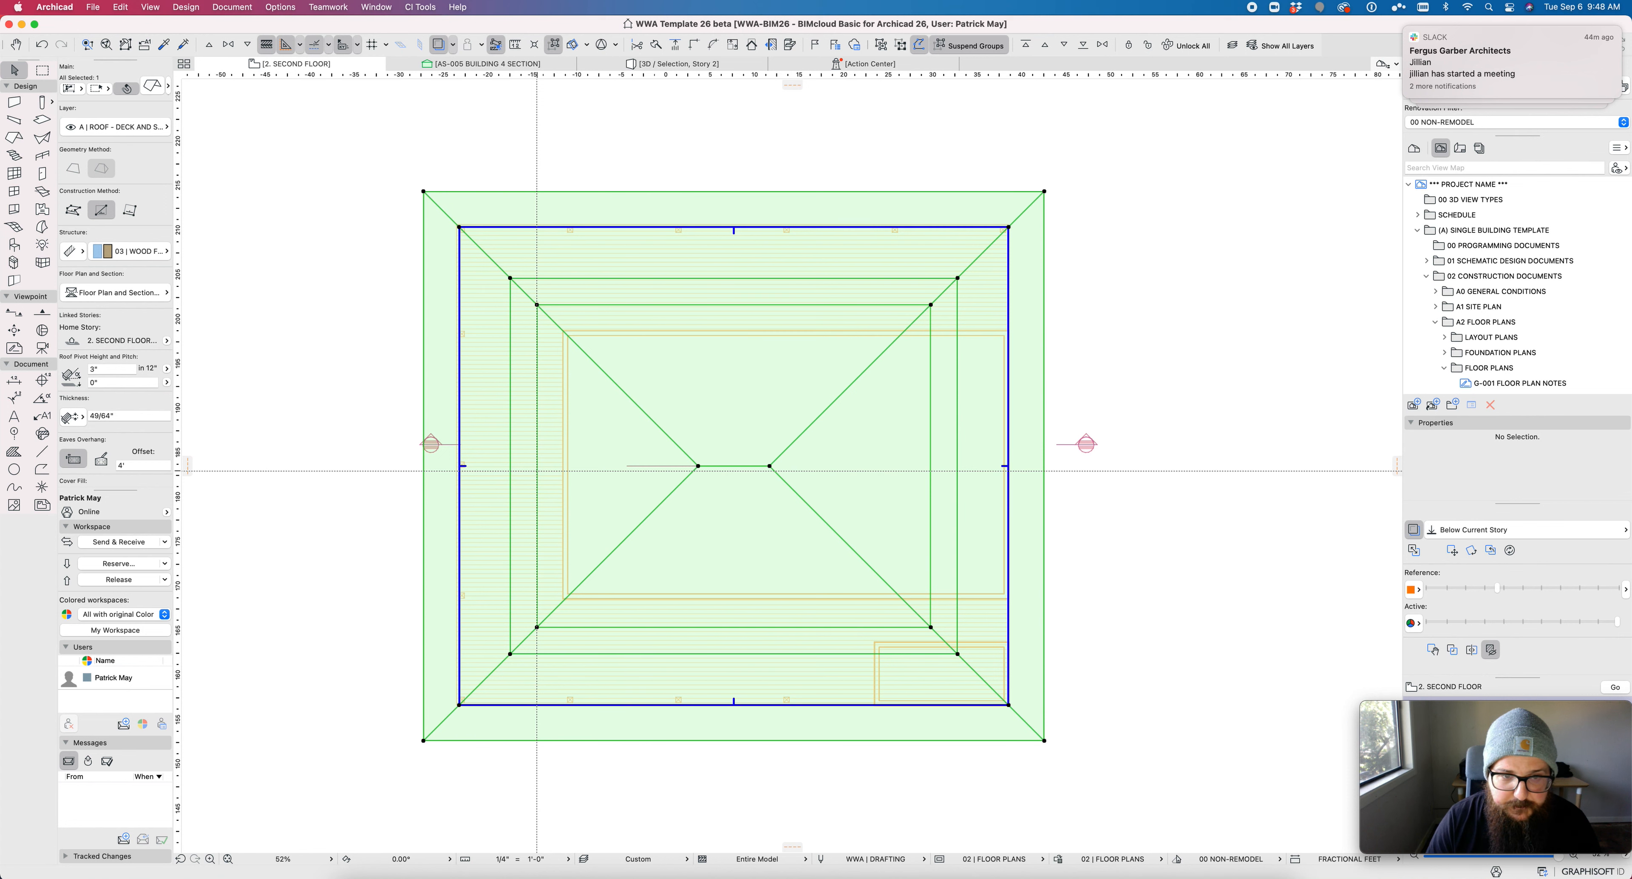
click(537, 470)
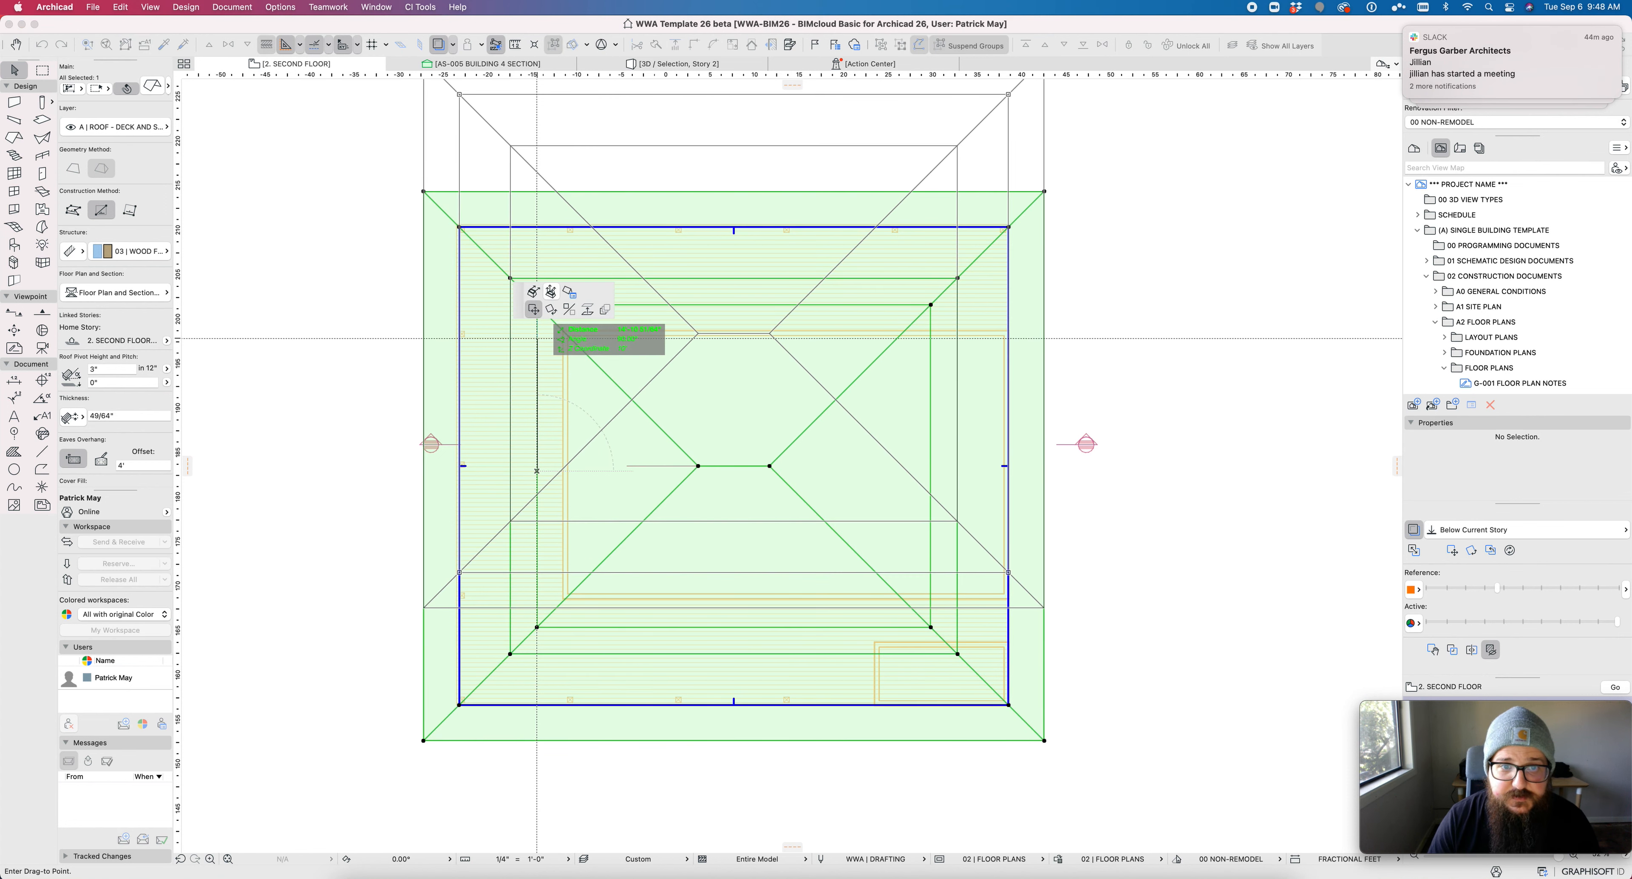
click(550, 291)
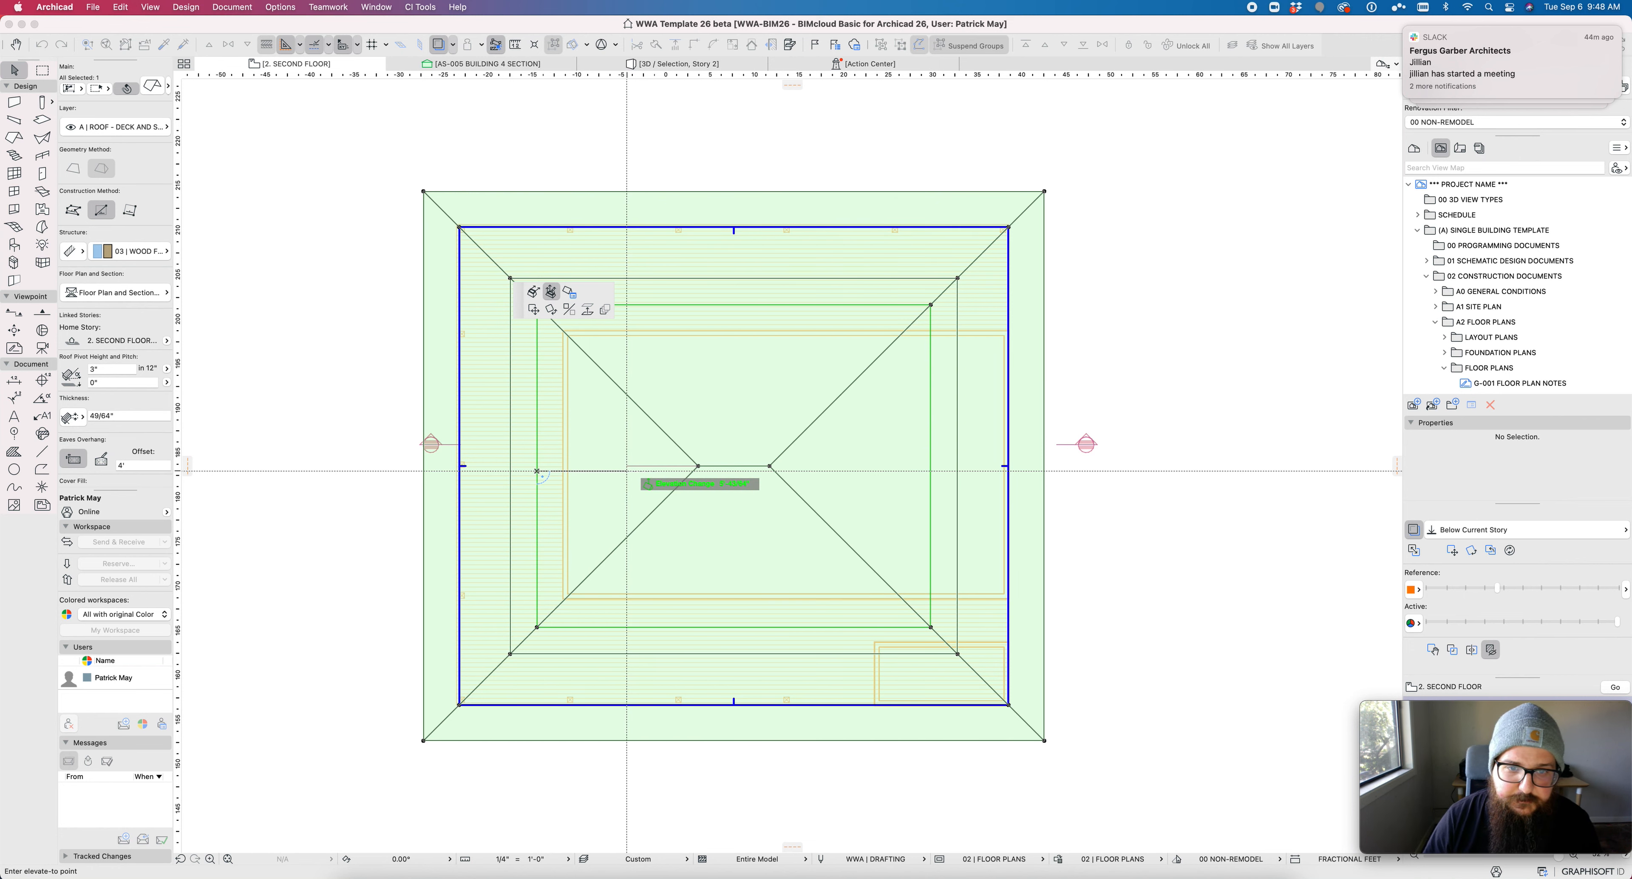
click(627, 470)
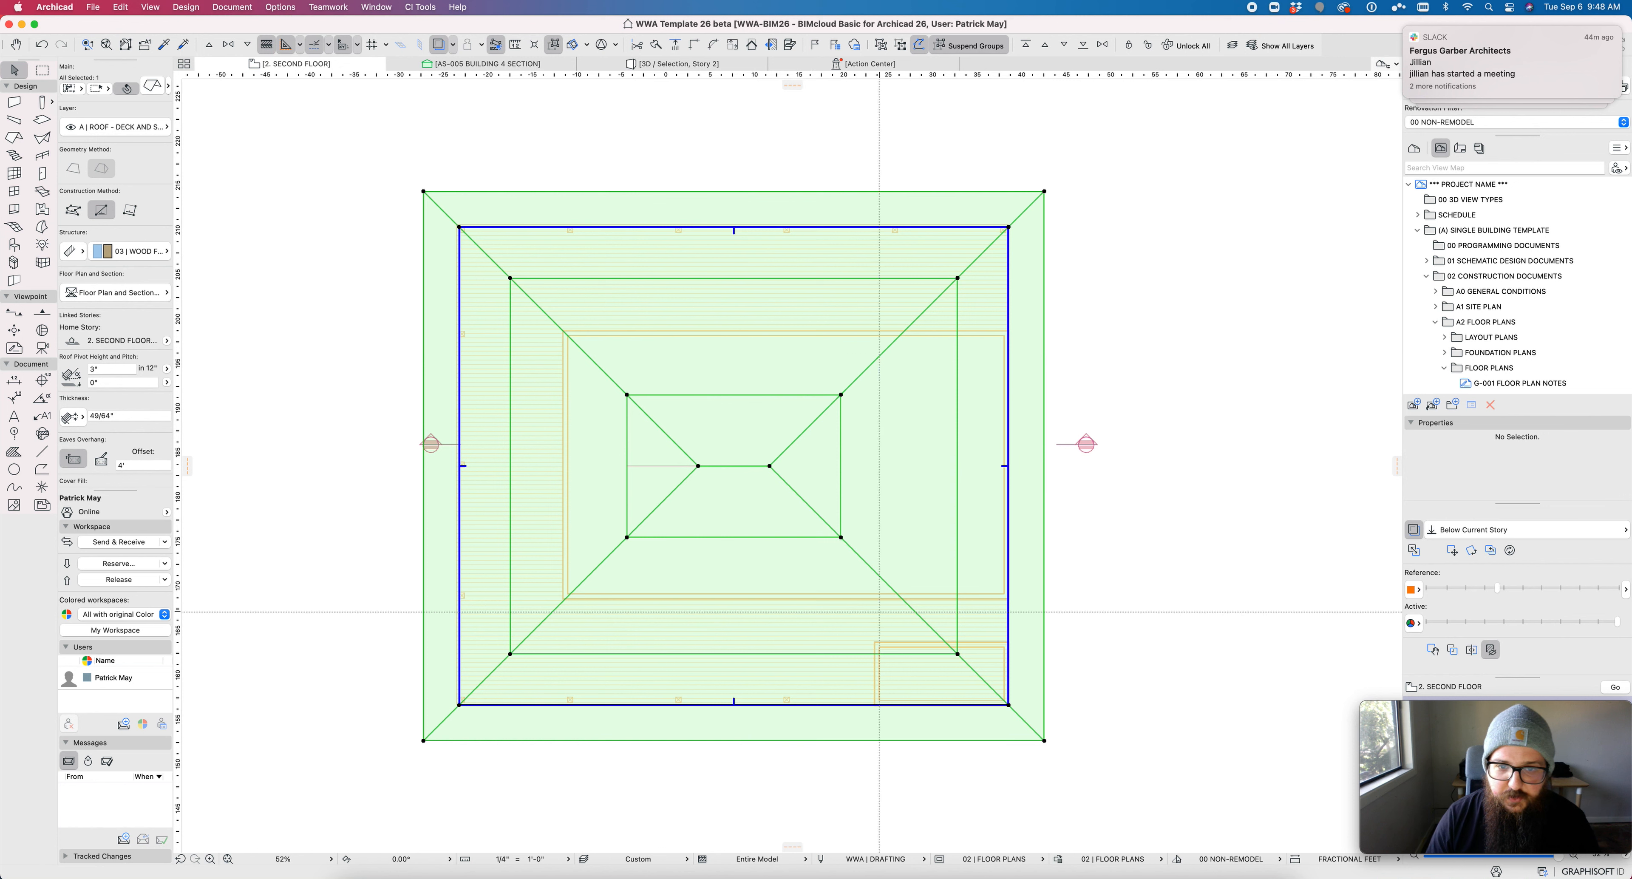
Step: Stretch both ridge ends horizontally outward to the third level's left and right edges, turning the upper hips into gable ends
click(698, 466)
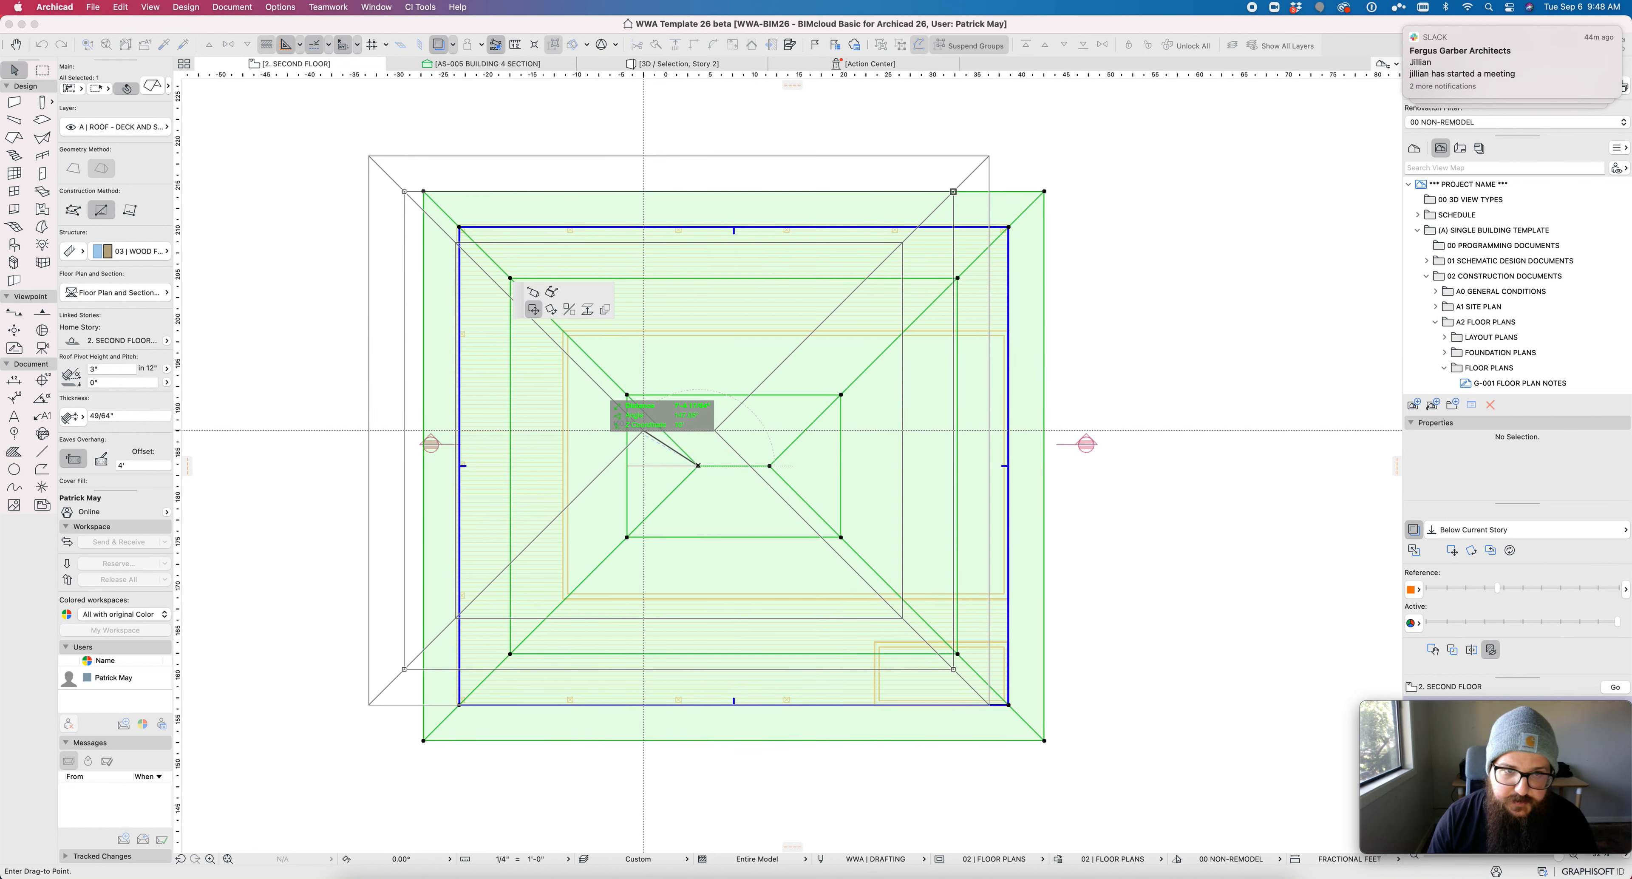
click(533, 292)
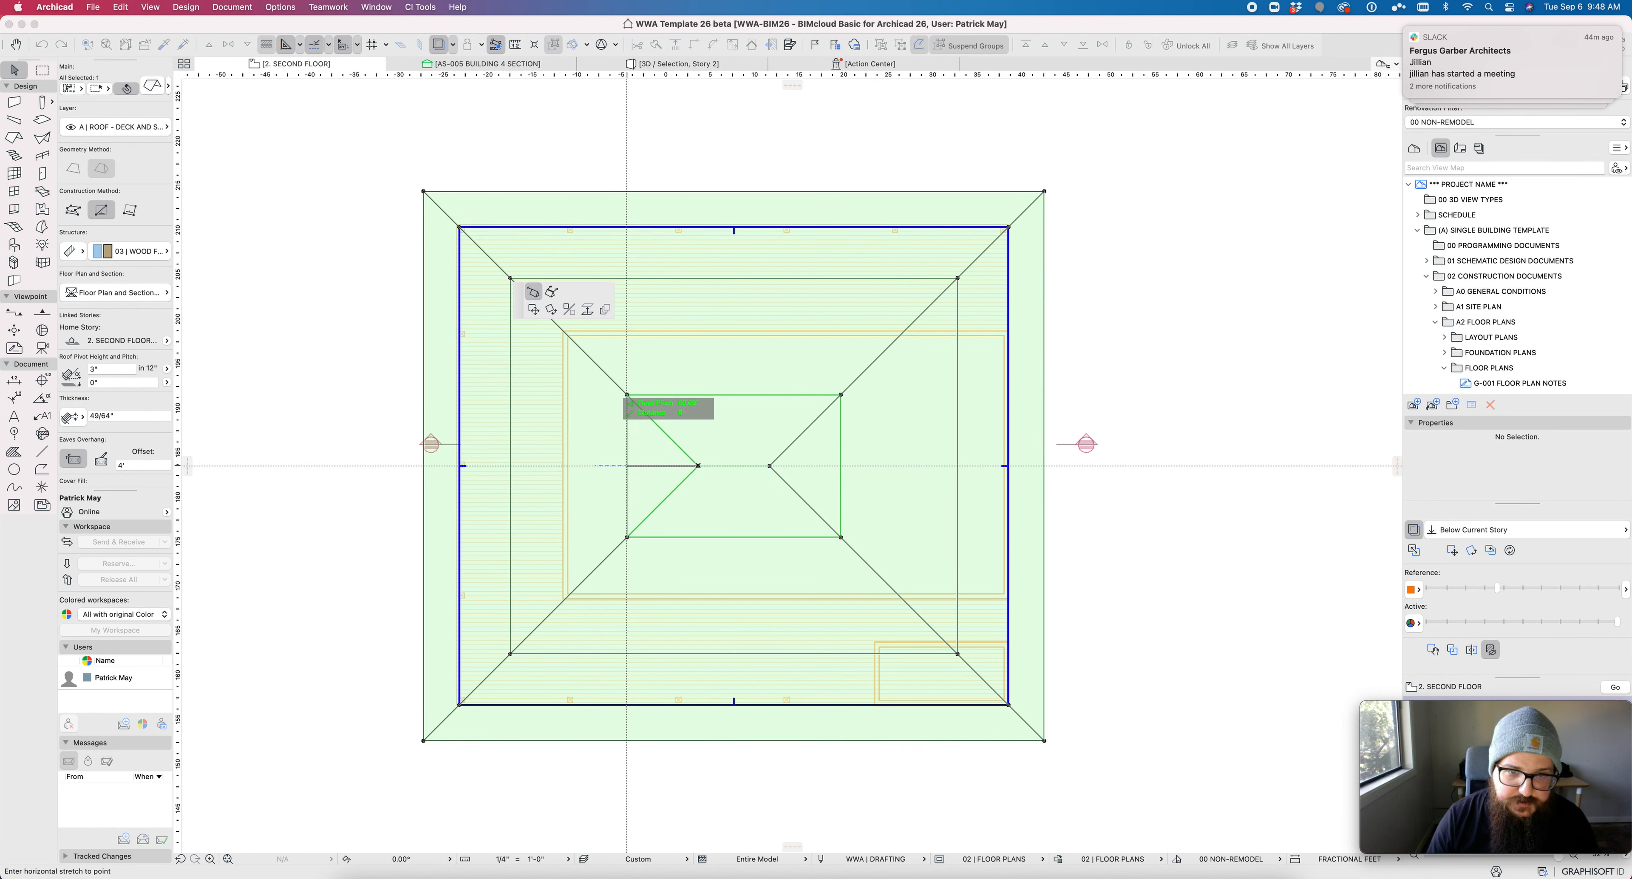
click(770, 467)
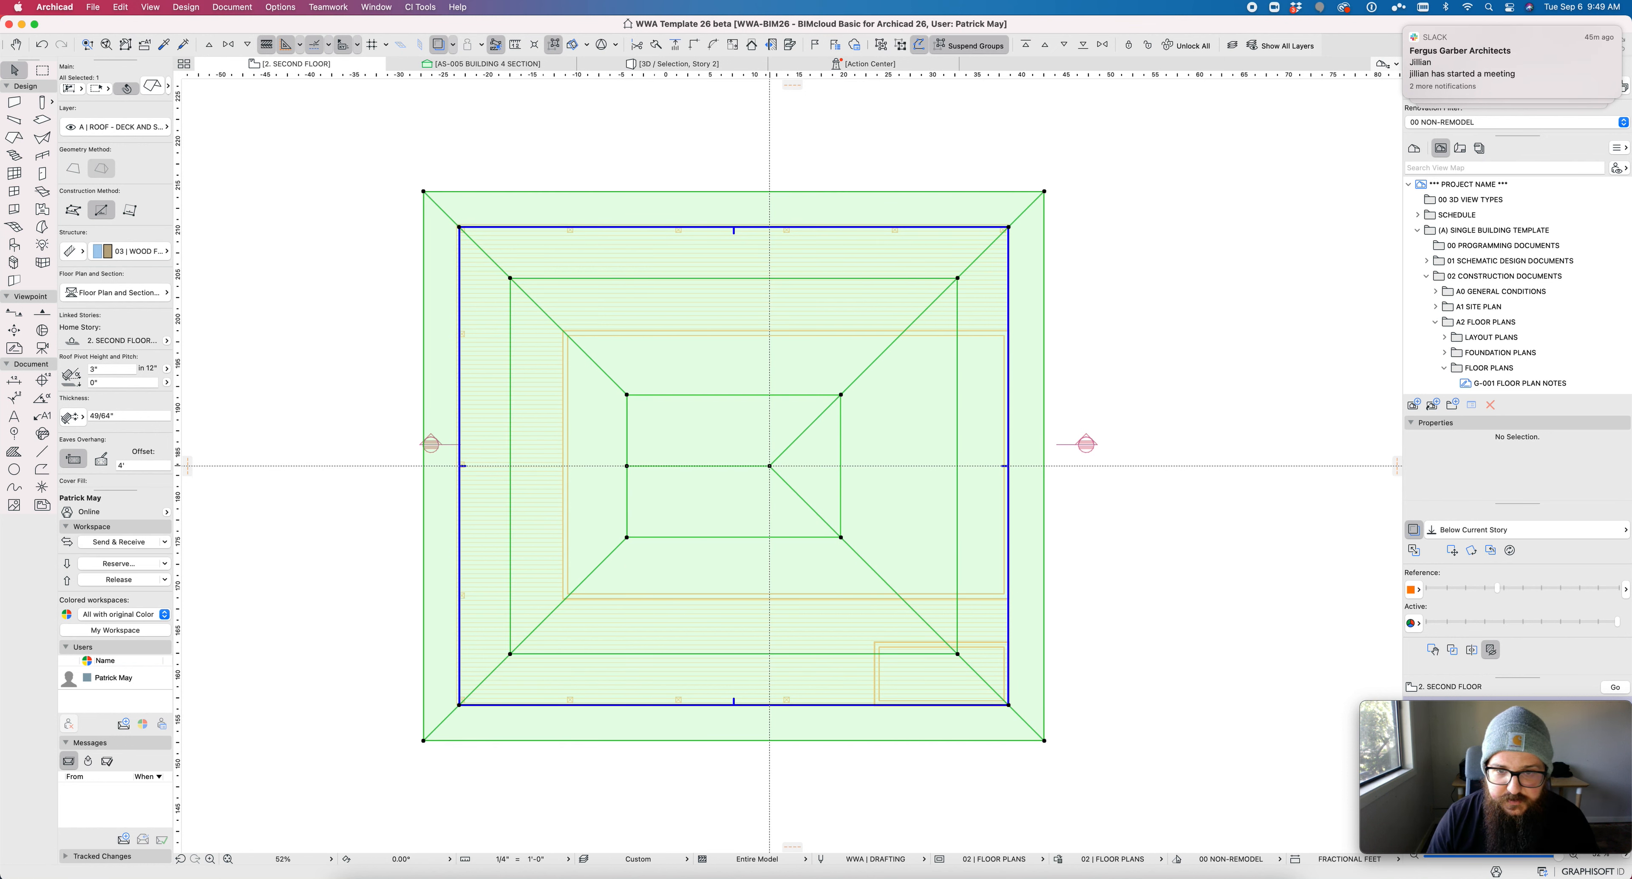
click(769, 467)
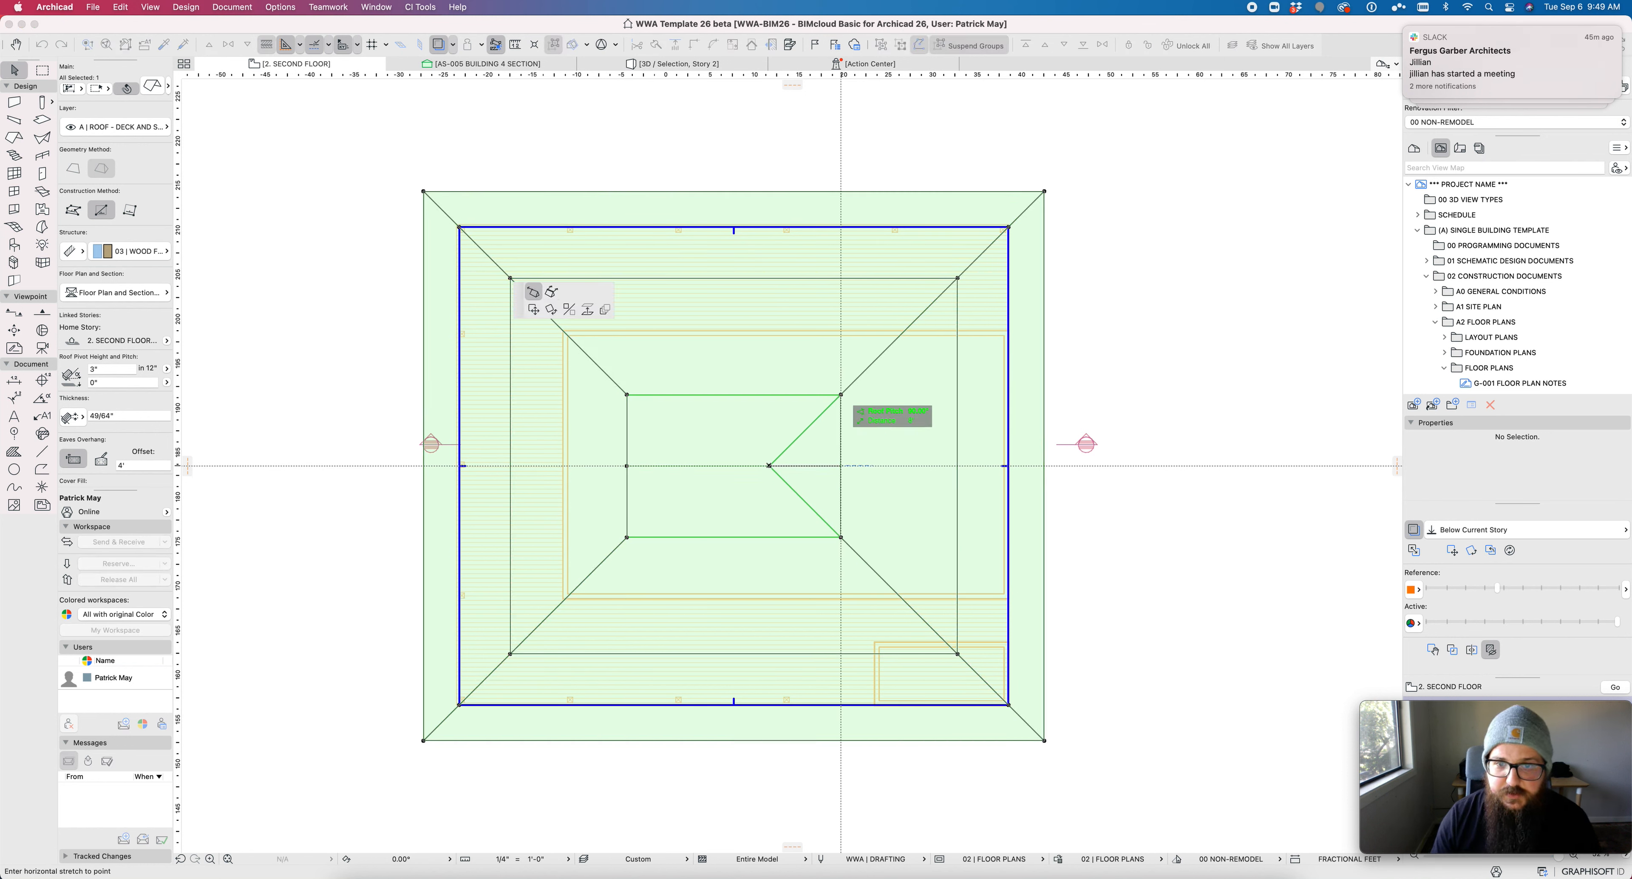
click(770, 466)
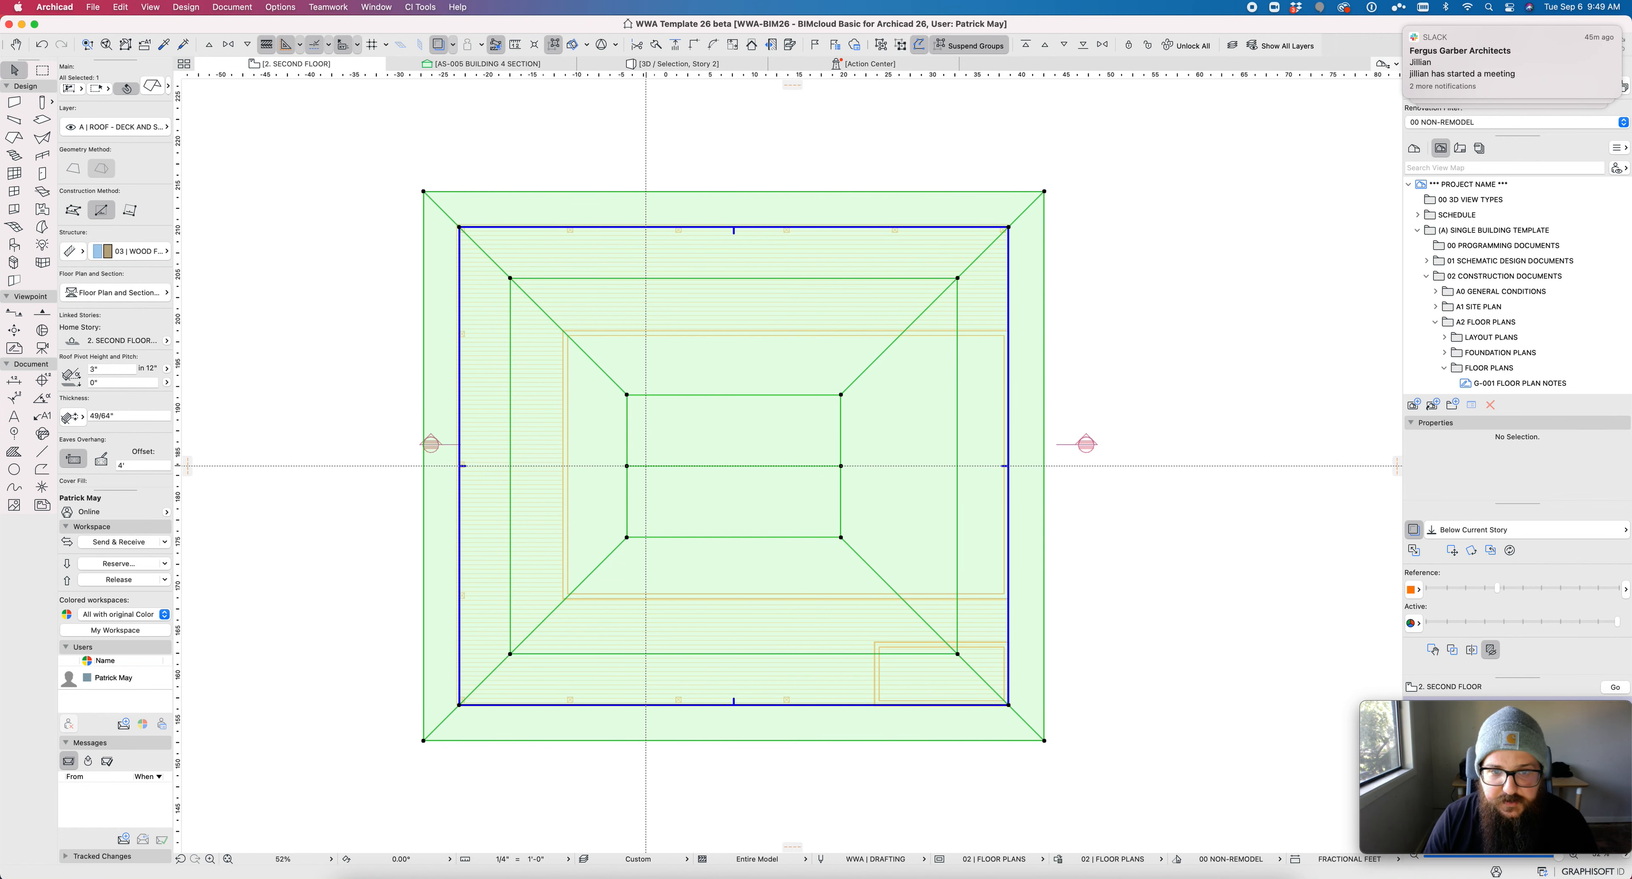
Step: Deselect the roof and delete the horizontal guide polyline at the ridge
key(Escape)
click(644, 466)
key(Delete)
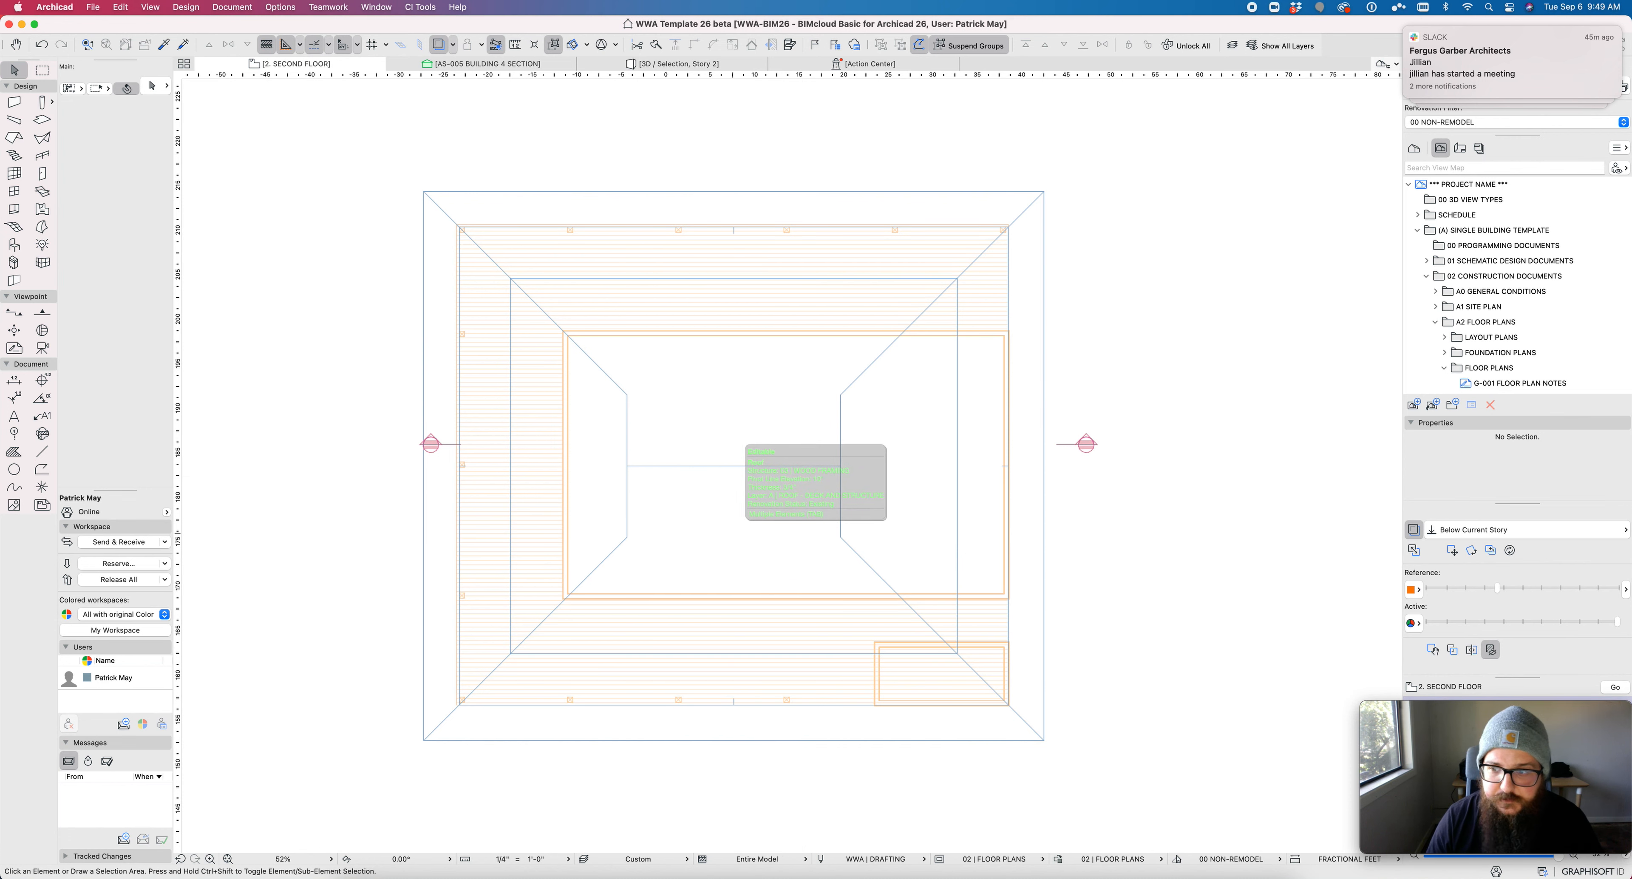
Step: Show the whole model in 3D and orbit around it to examine the gabled upper part of the roof
key(F5)
shift+middle_drag(678, 437, 710, 373)
scroll(710, 373, down, 4)
scroll(722, 453, up, 8)
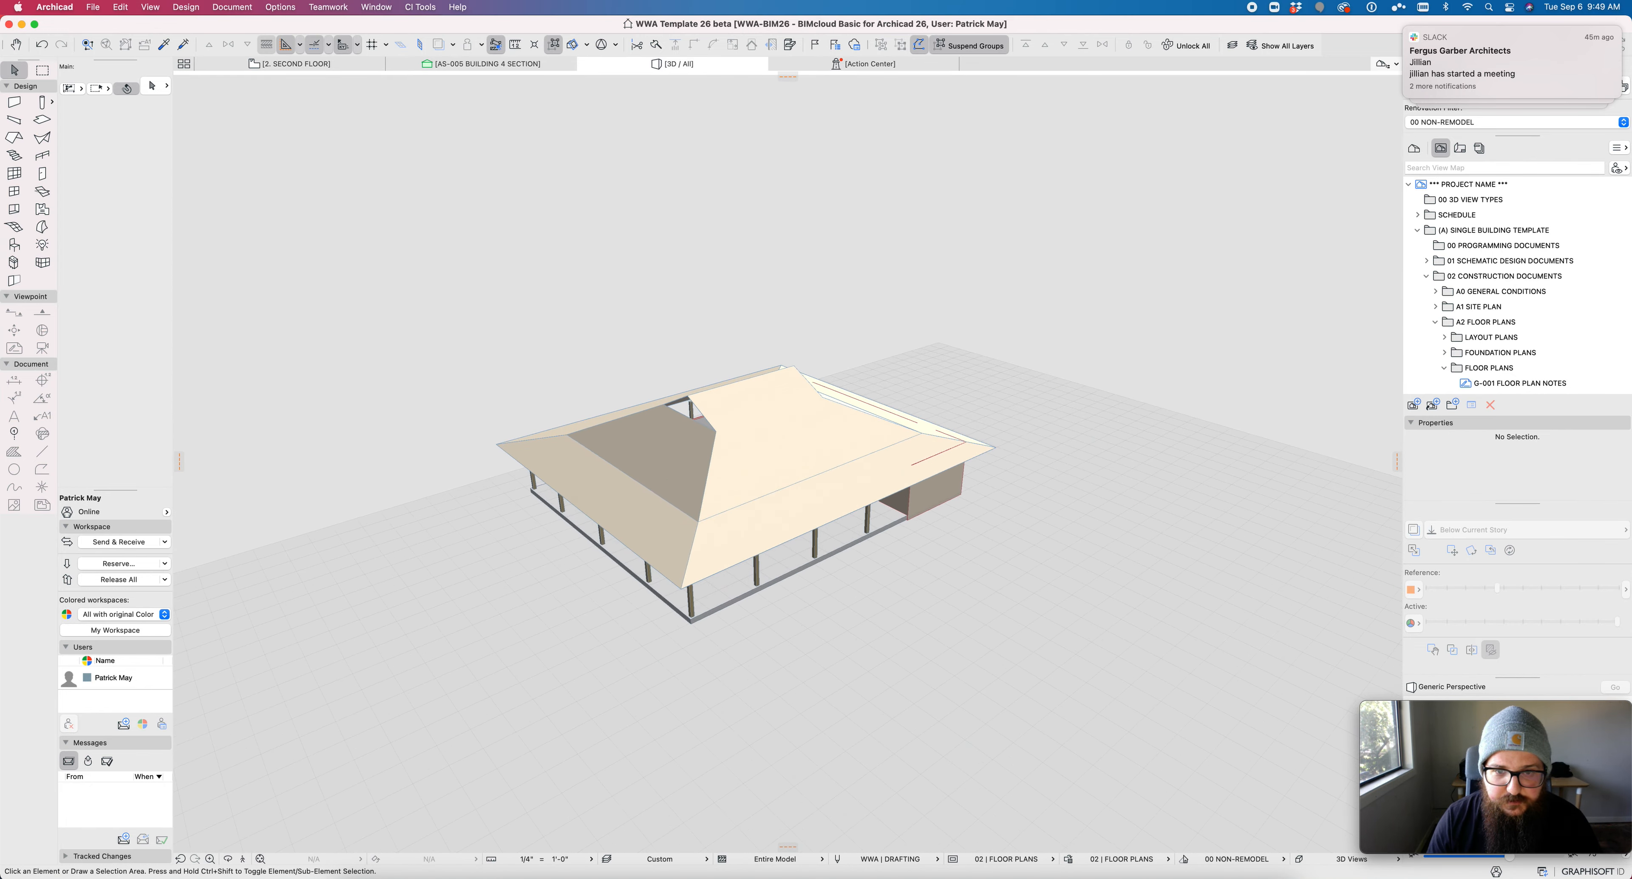
shift+middle_drag(678, 538, 634, 590)
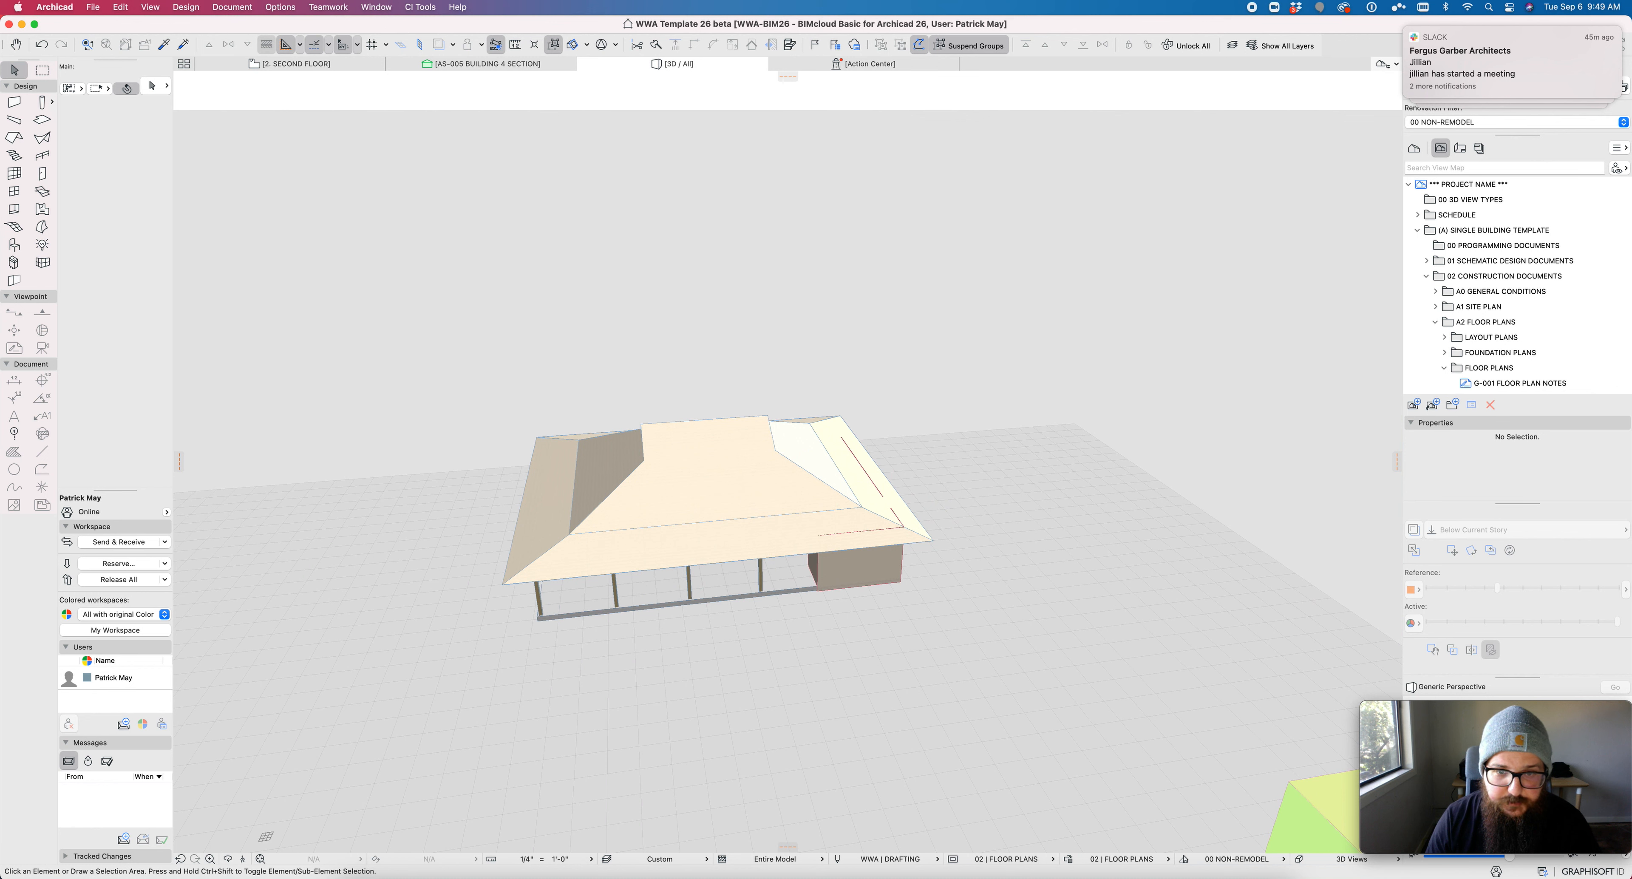
click(716, 488)
key(Escape)
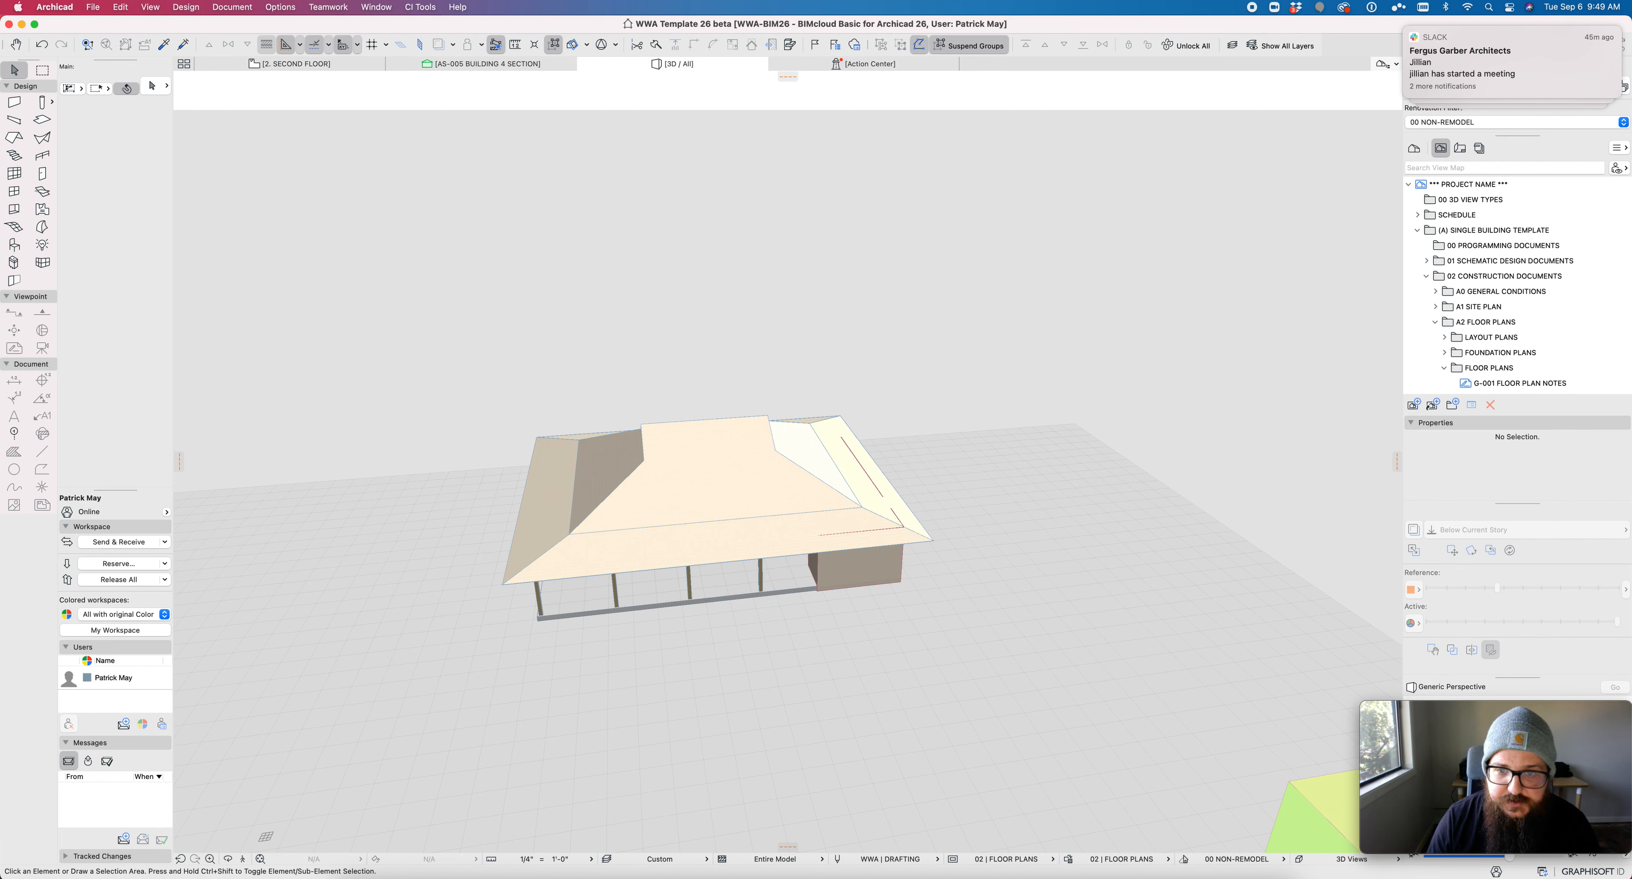
Step: On the second floor plan, try to cut a rectangular hole below the ridge using the roof's pivot polygon and check it in 3D
key(F2)
click(706, 508)
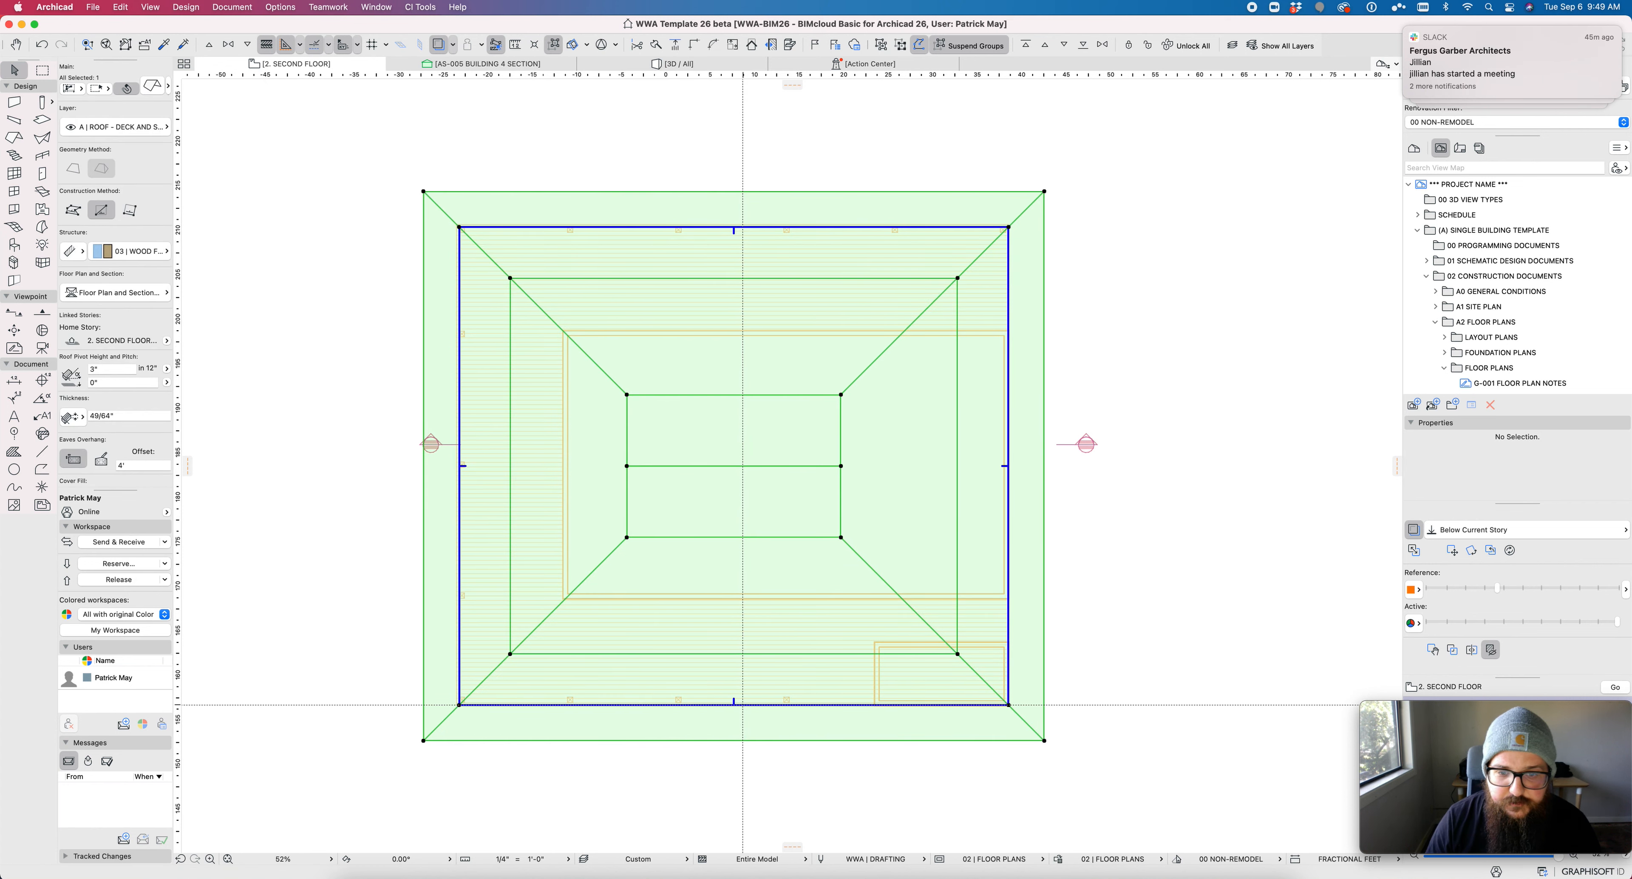
click(743, 705)
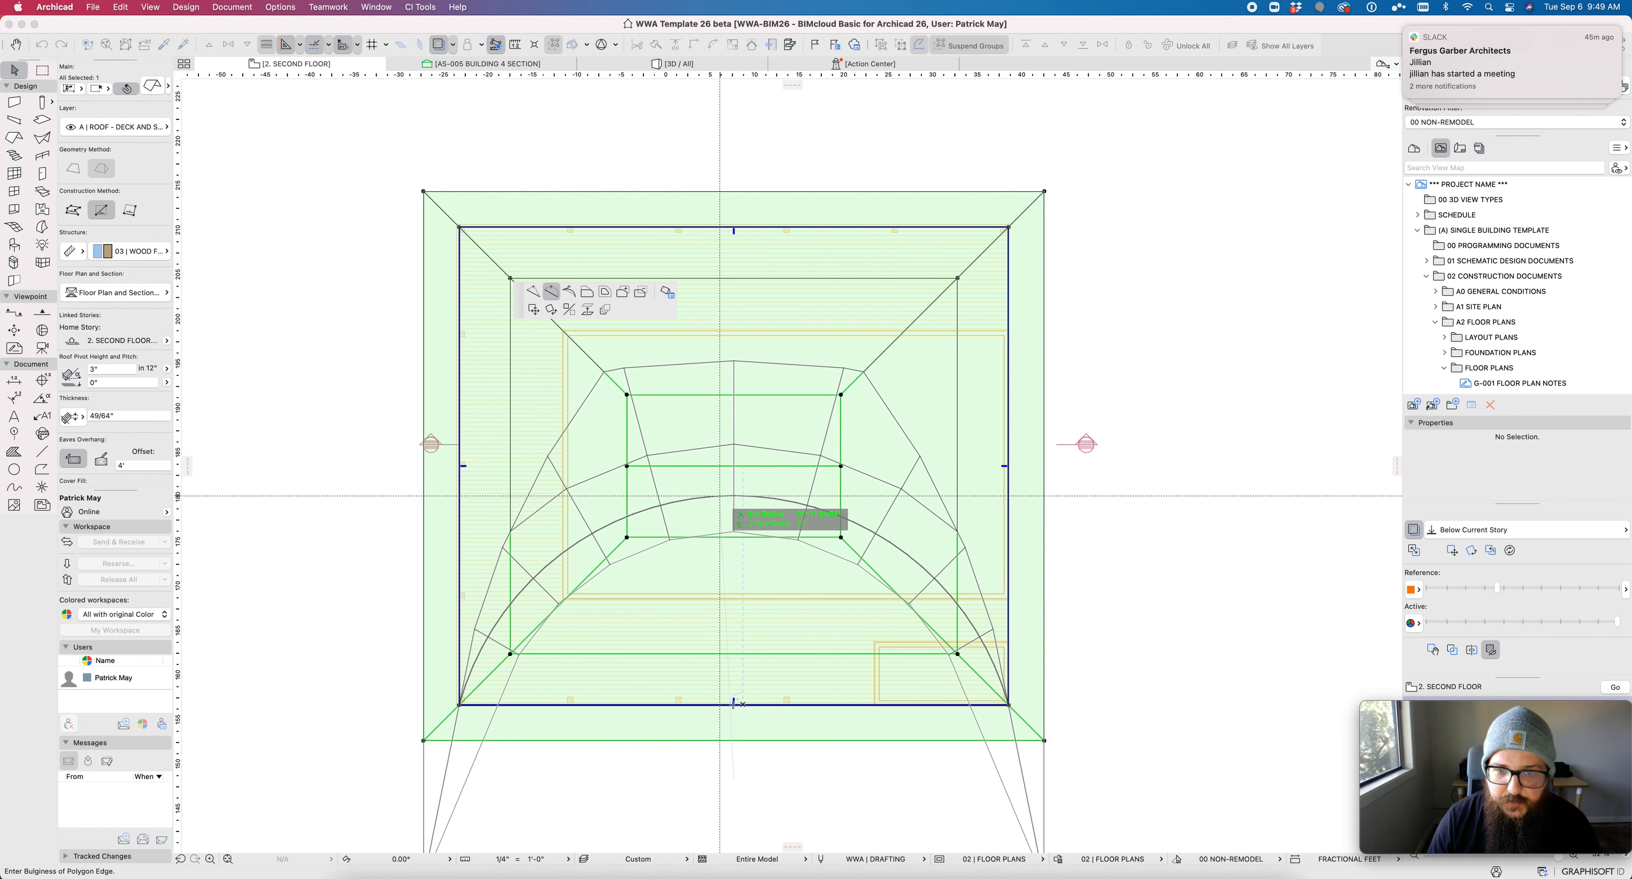
key(Escape)
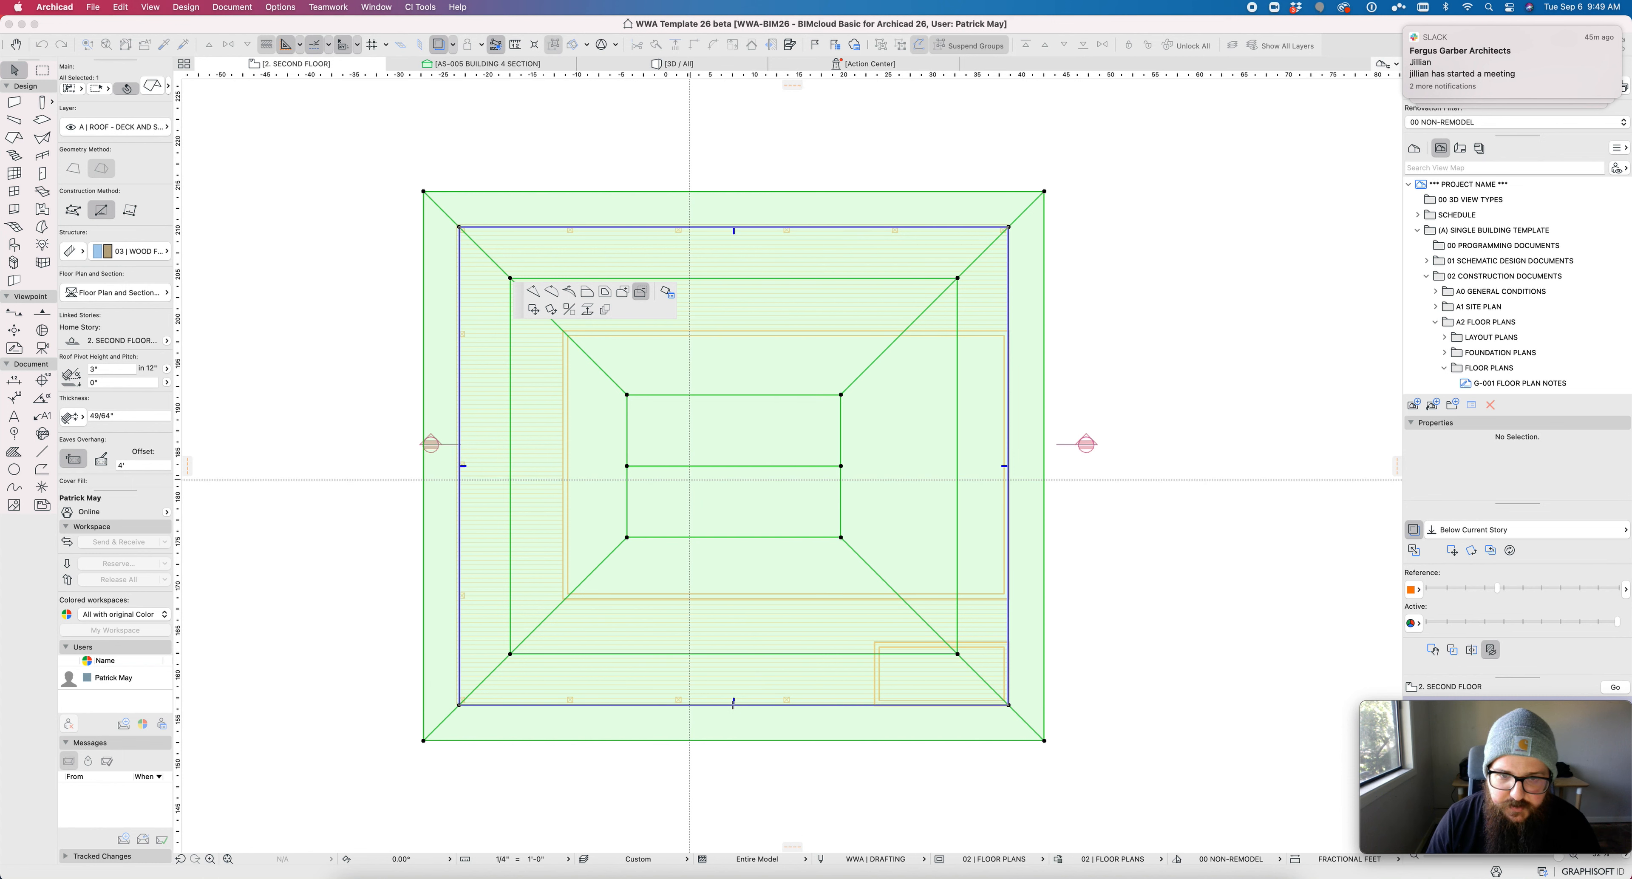
click(689, 481)
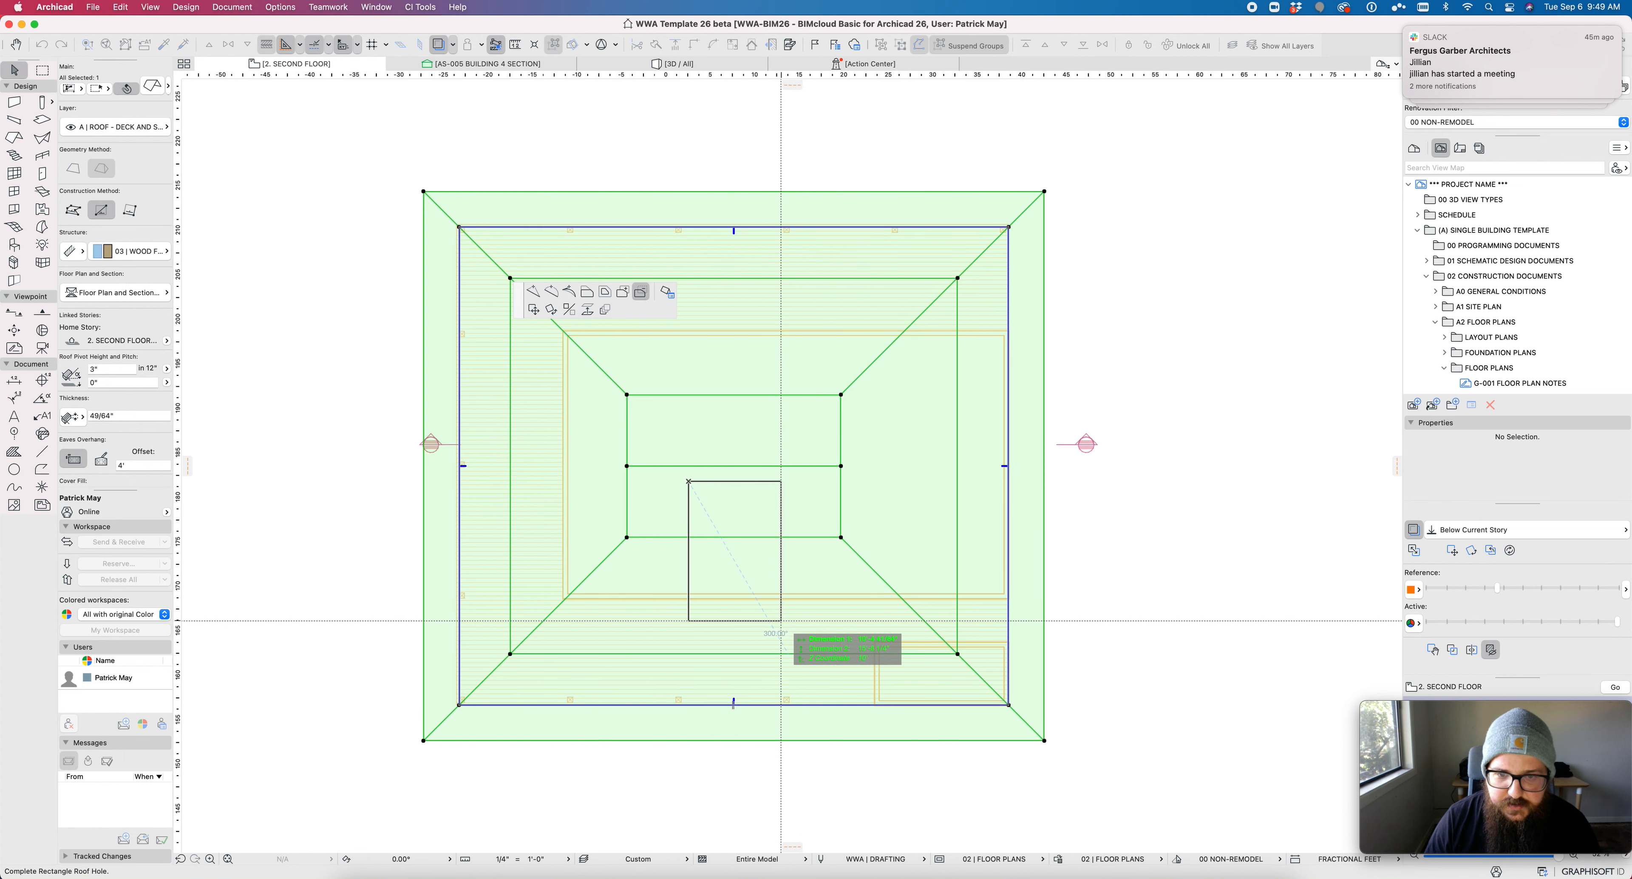
click(781, 620)
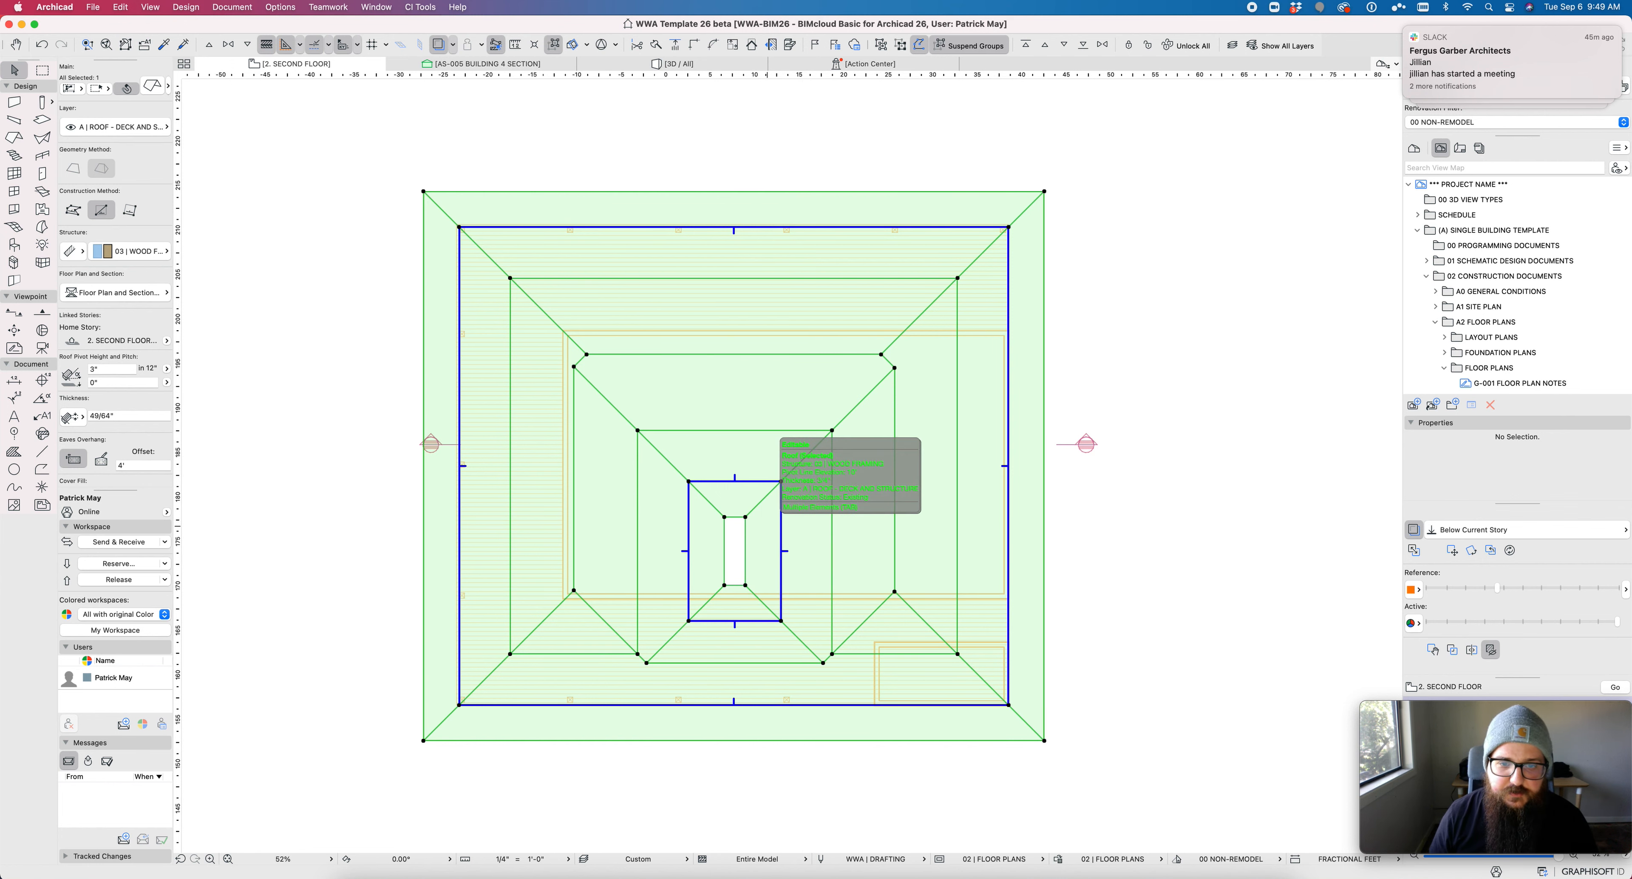
key(F5)
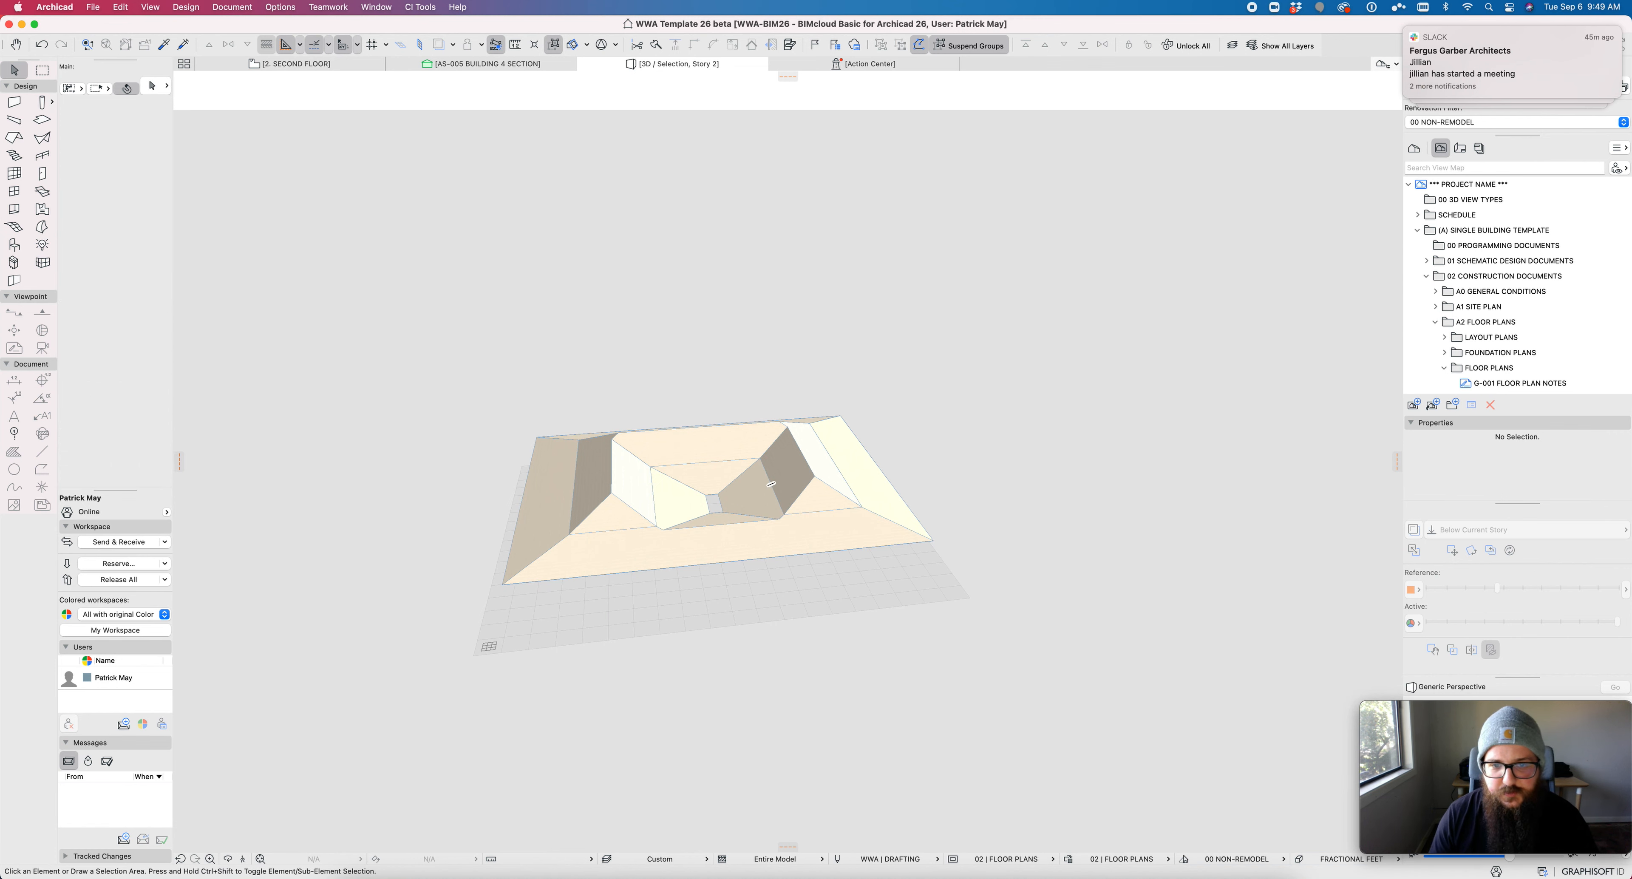
key(F2)
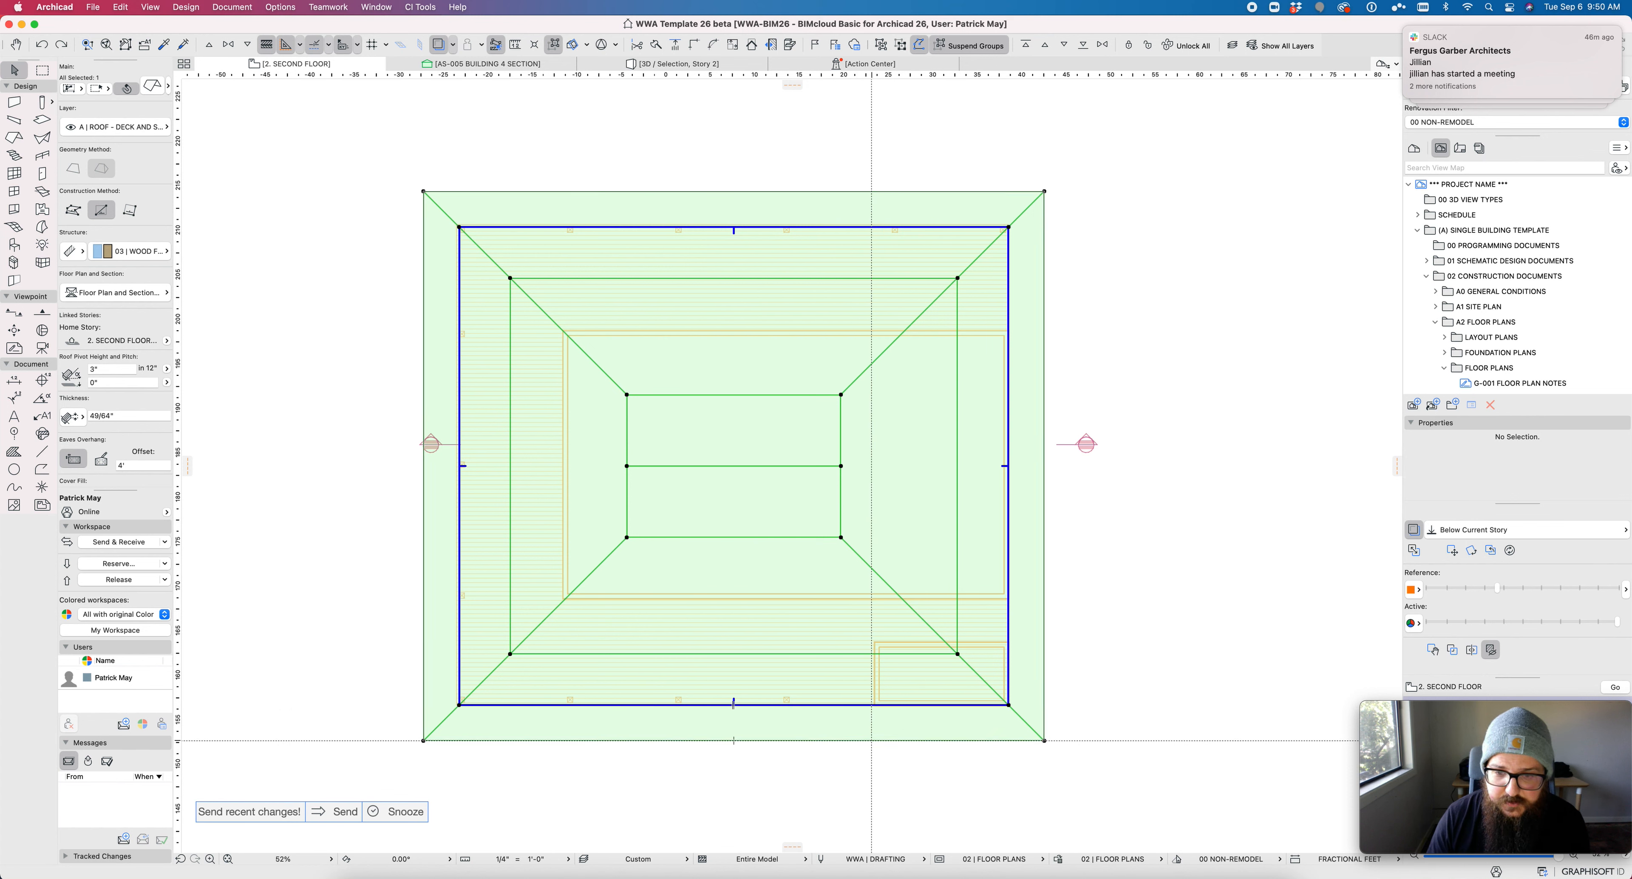
Step: Cut a 12' wide by 14' deep rectangular hole just below the ridge, using the roof's outer contour edge
click(866, 734)
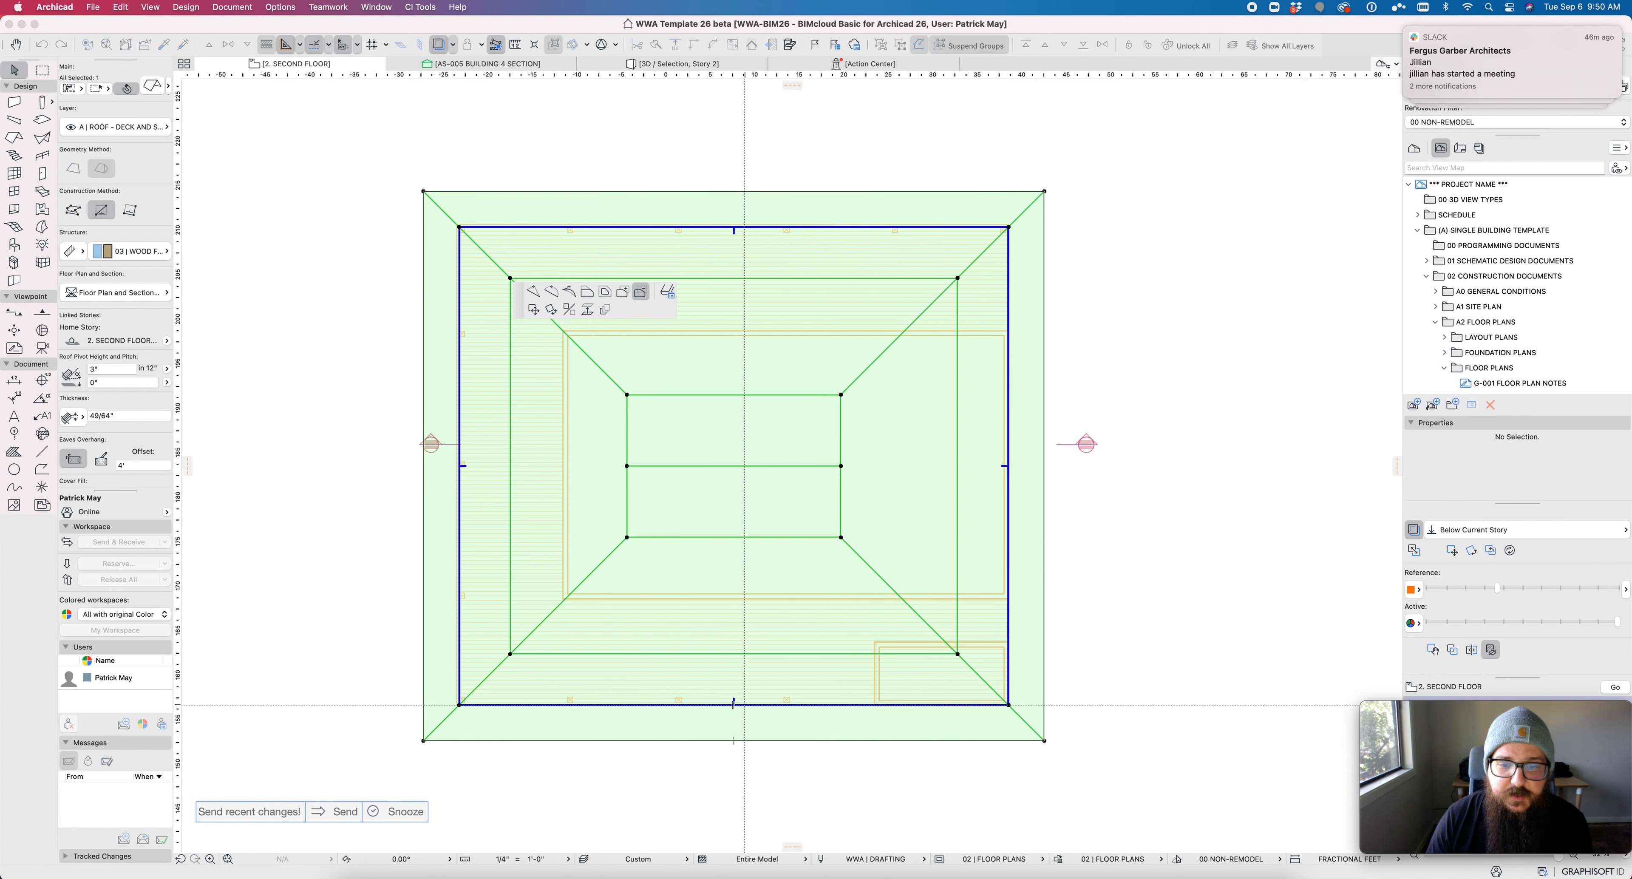
click(680, 474)
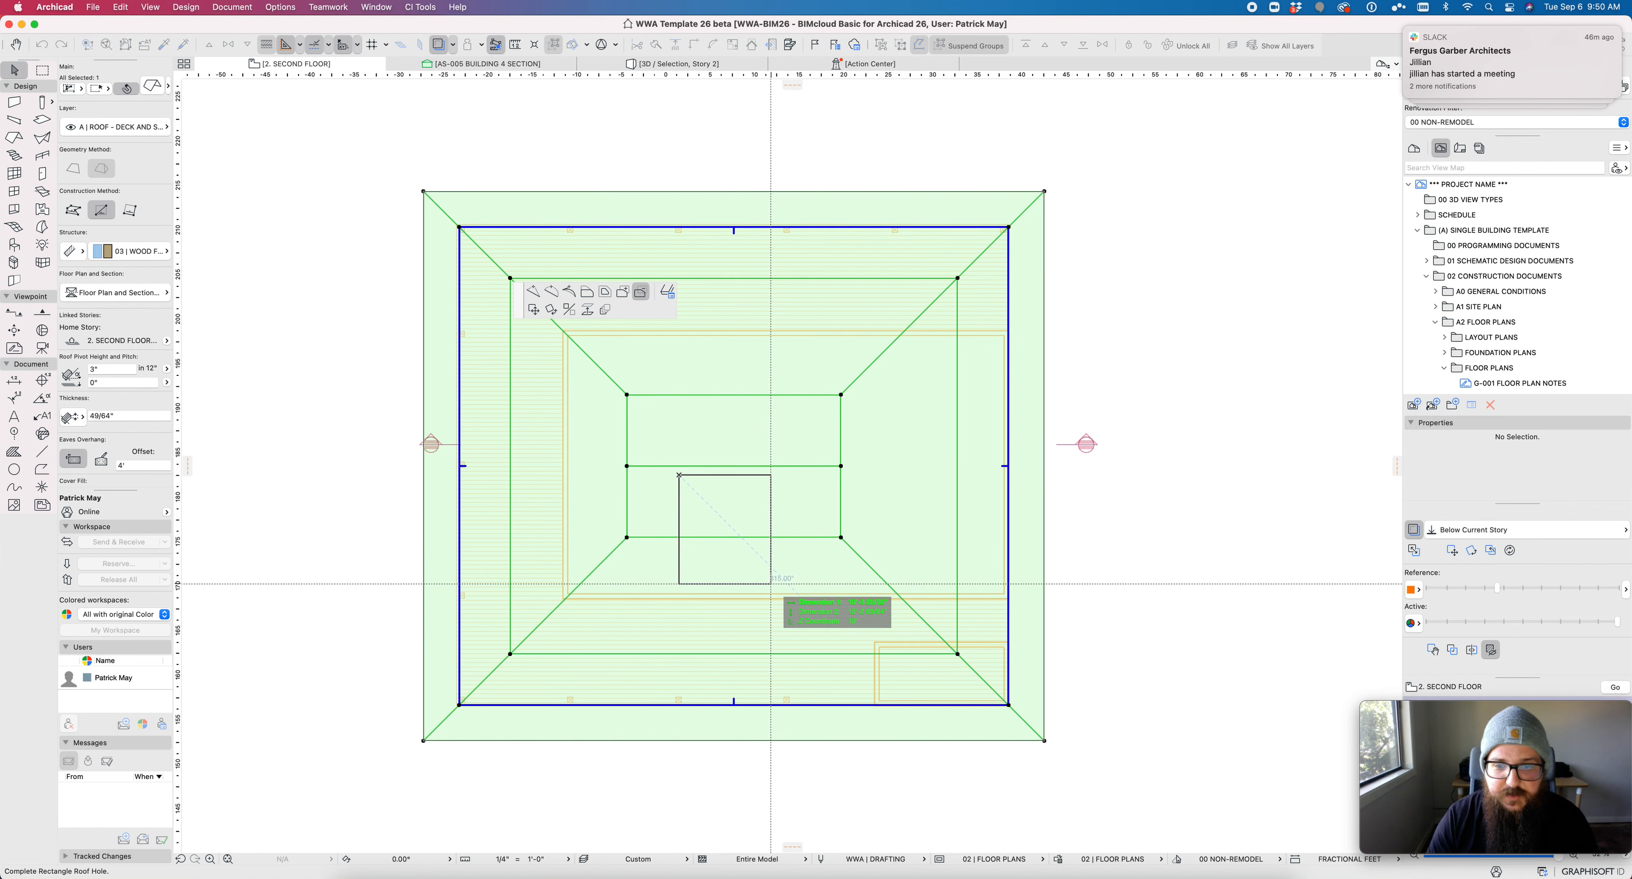
text(x-)
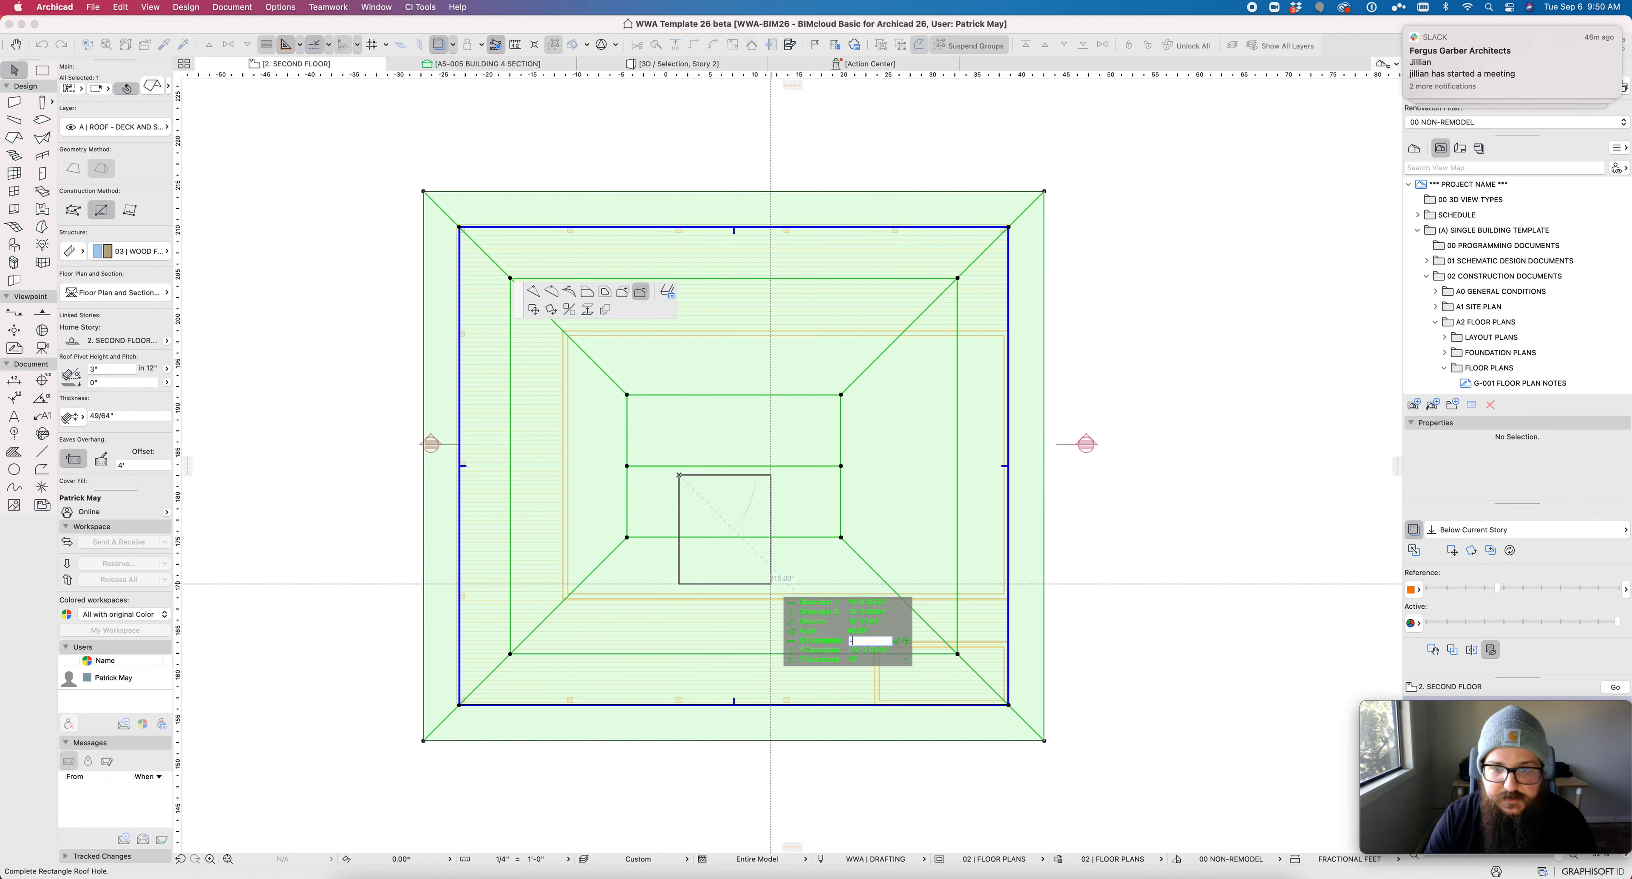
text(12)
key(Tab)
text(-)
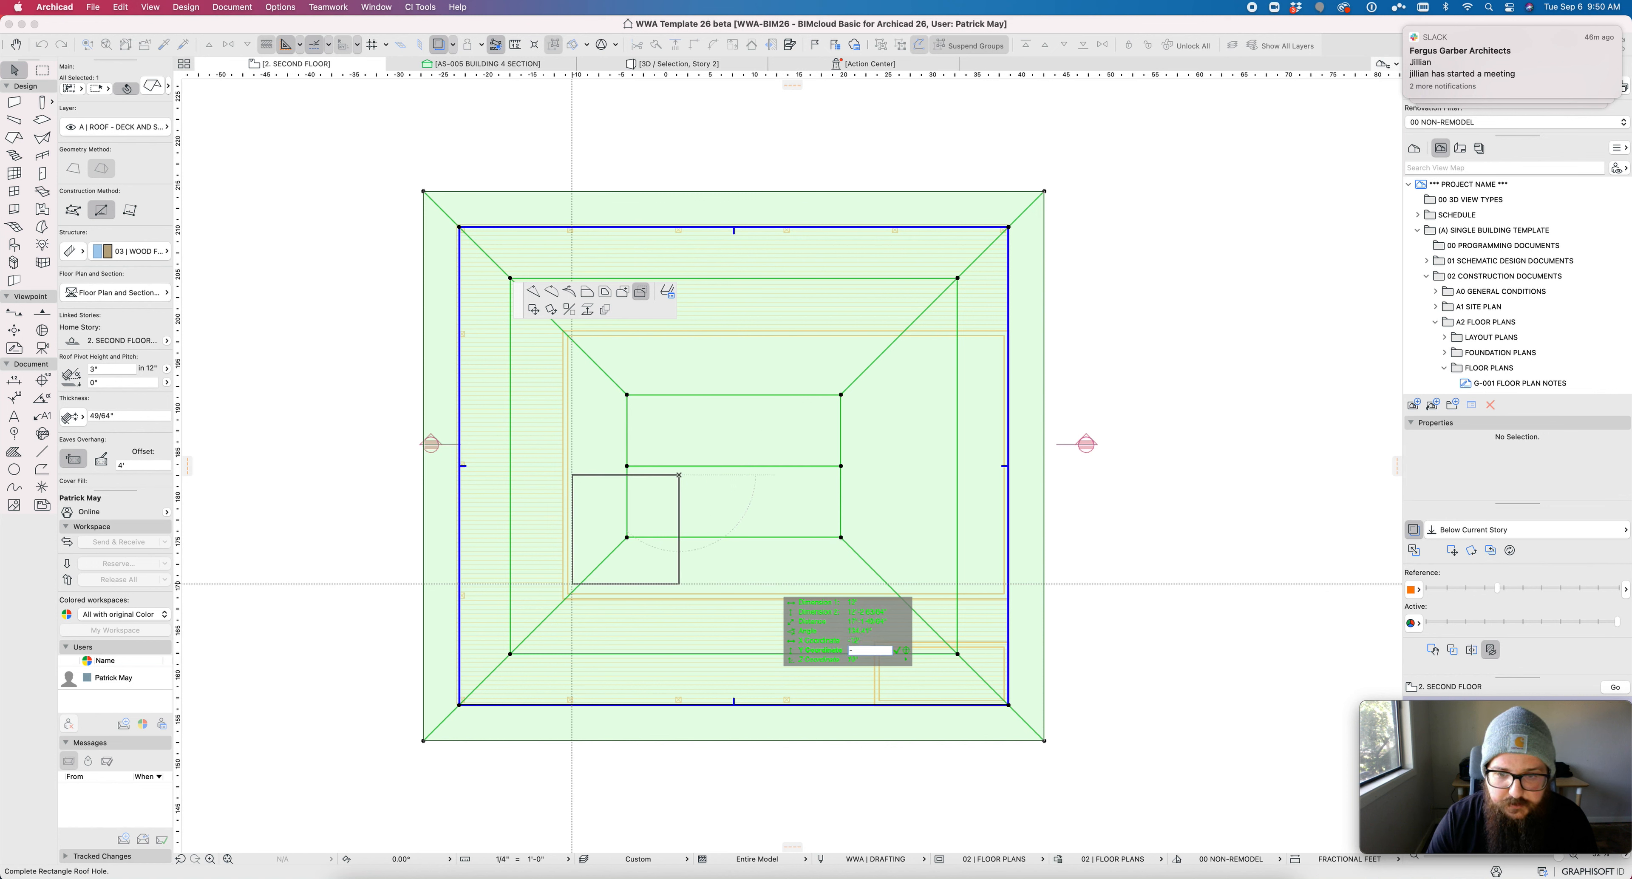
key(shift+Tab)
key(Tab)
text(-14)
key(Return)
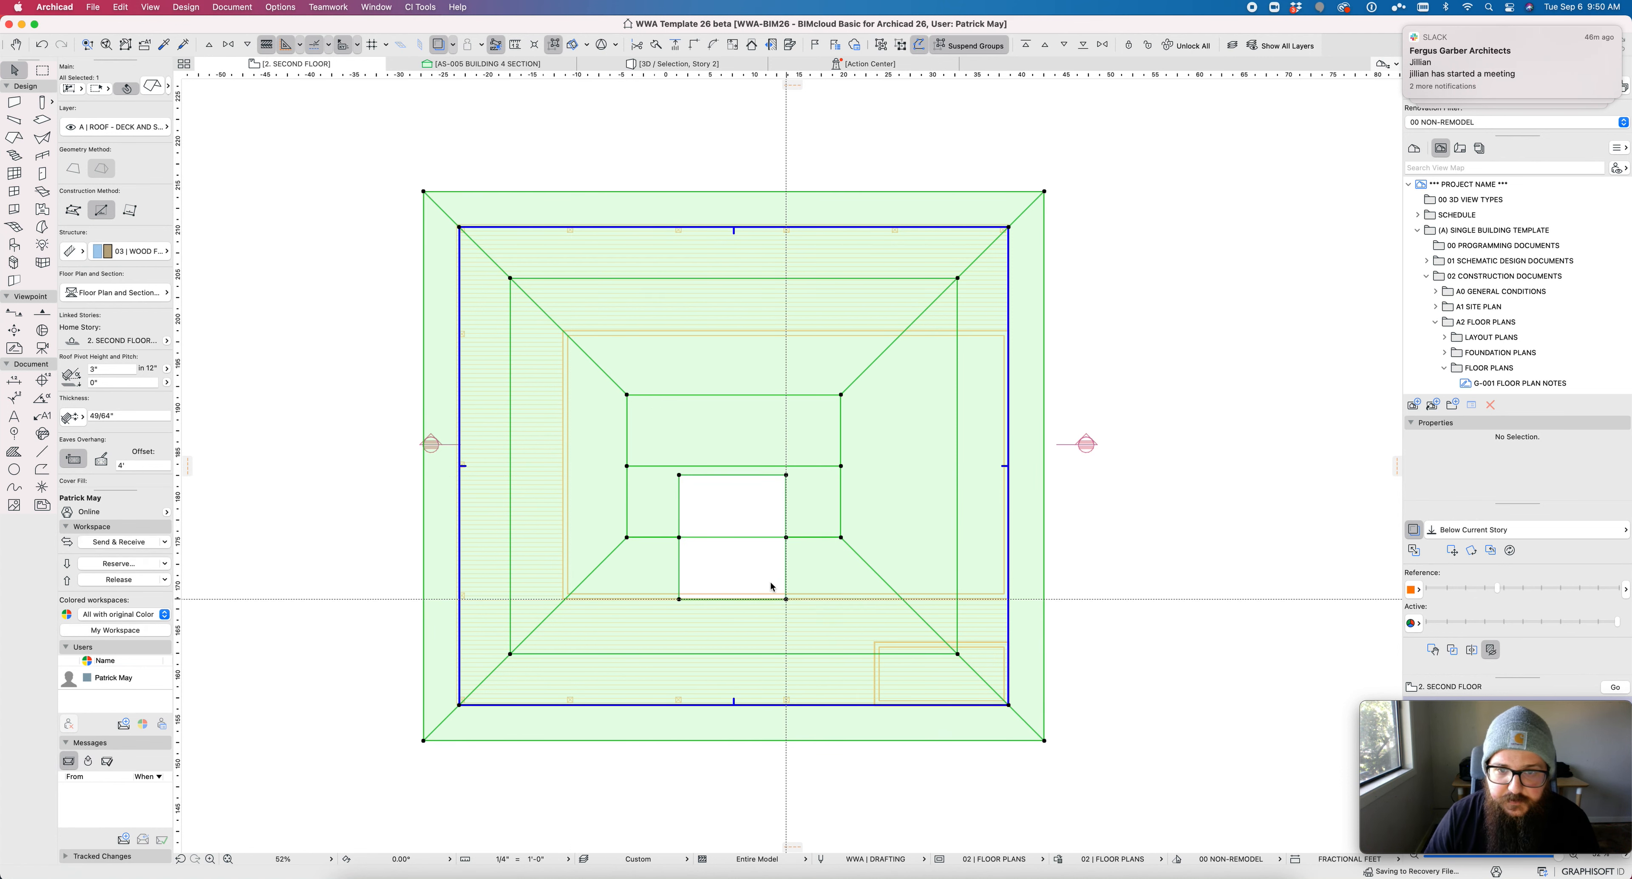
Step: Select the rectangular roof hole and move it sideways by its top midpoint so it centres on the ridge
key(Escape)
click(786, 480)
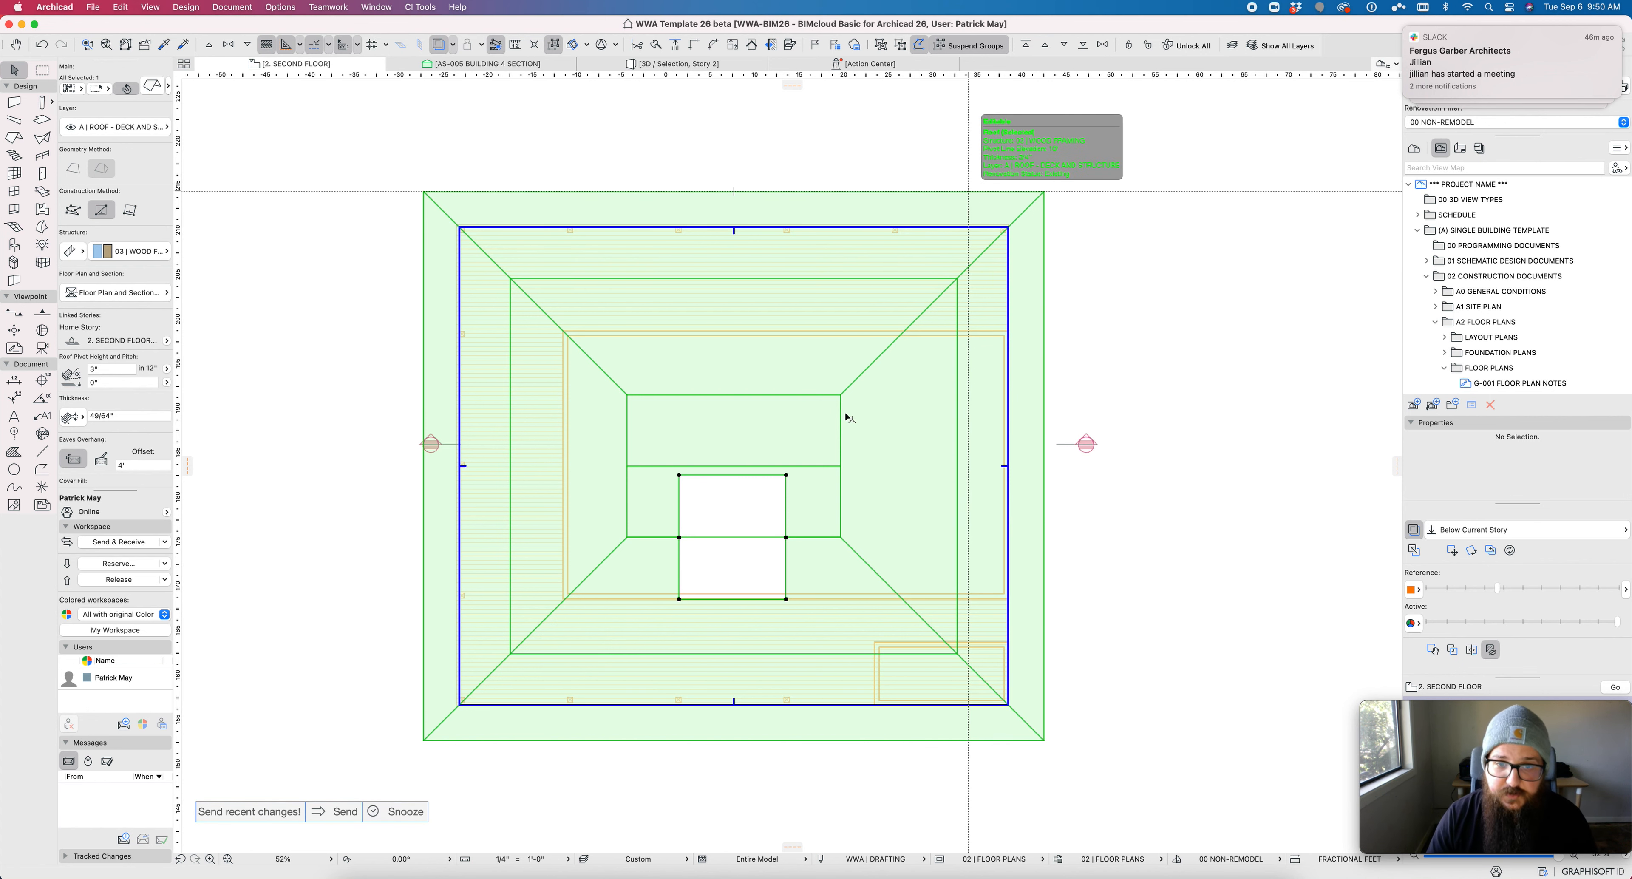
click(733, 475)
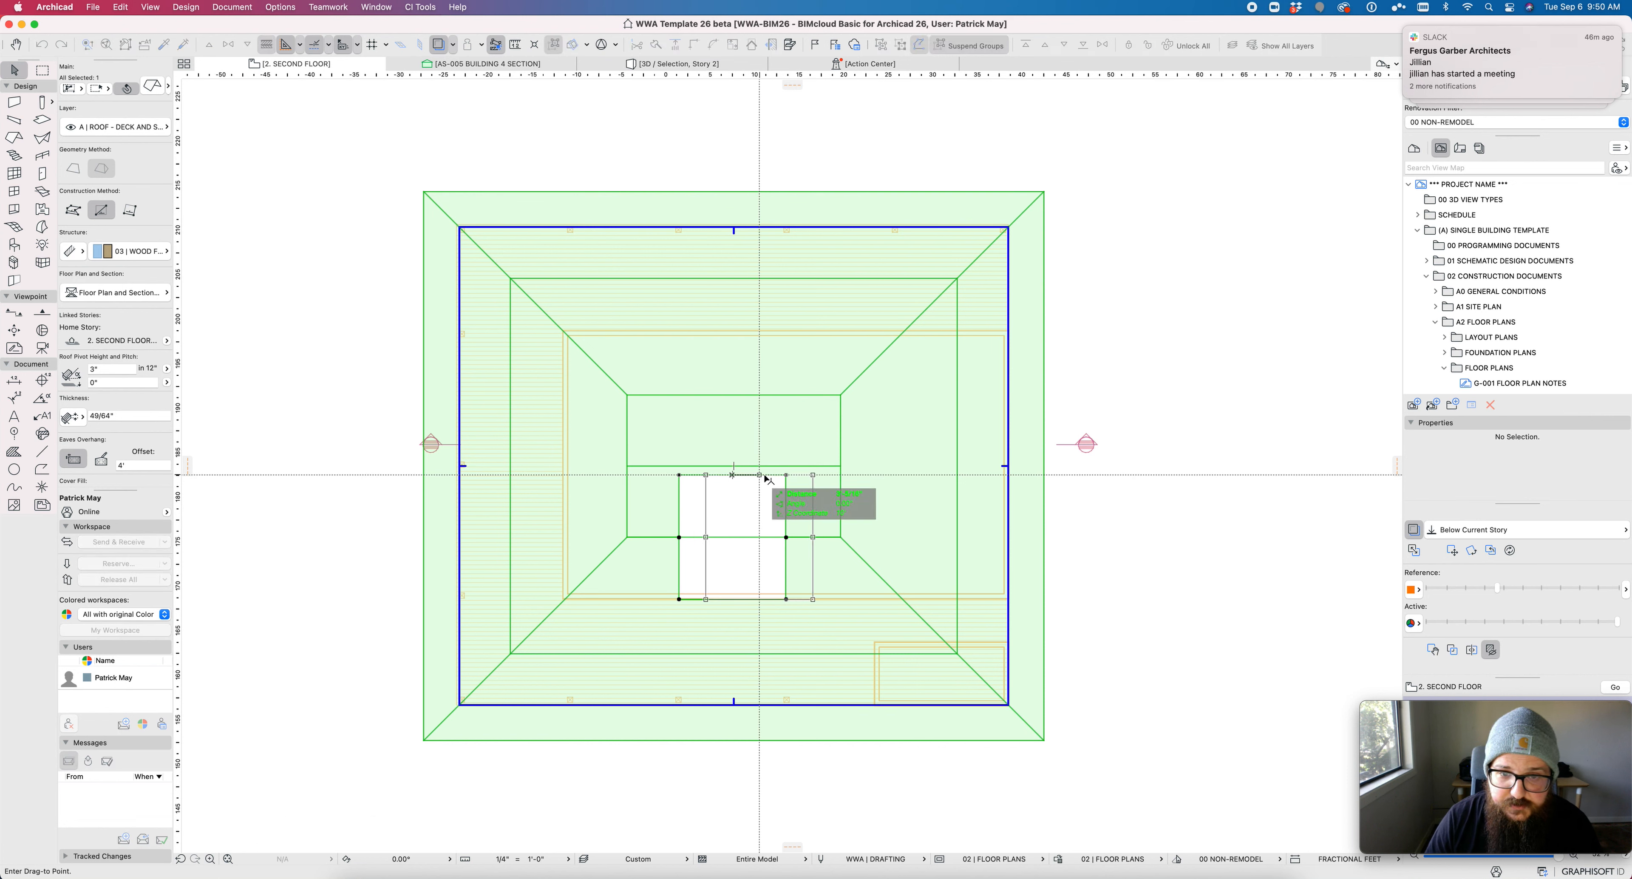
click(735, 468)
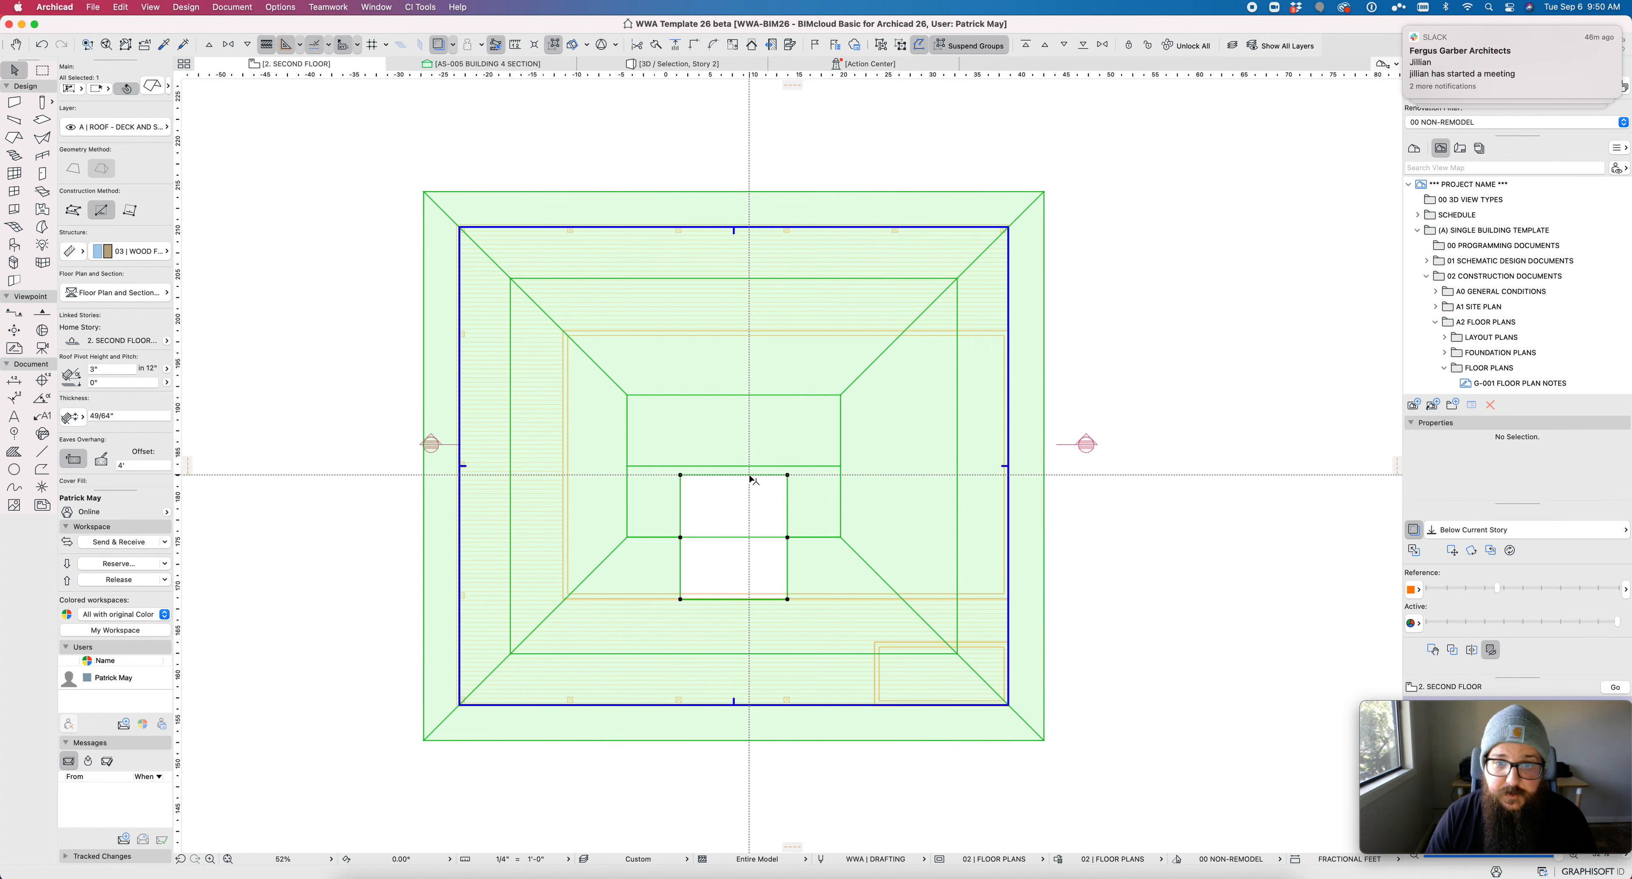
click(750, 476)
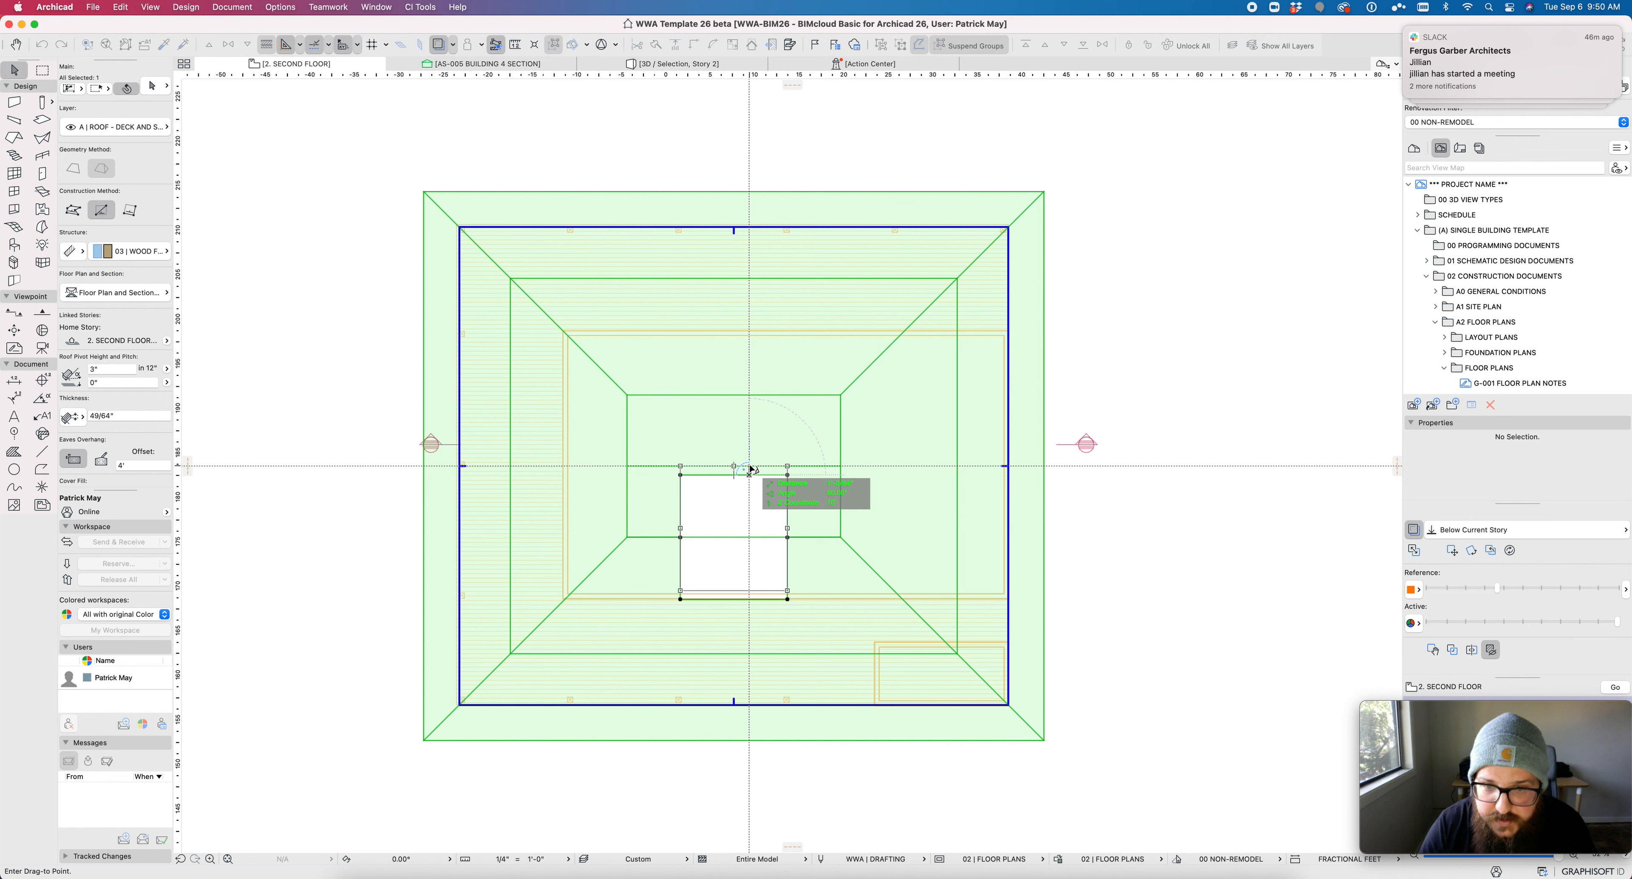
key(Tab)
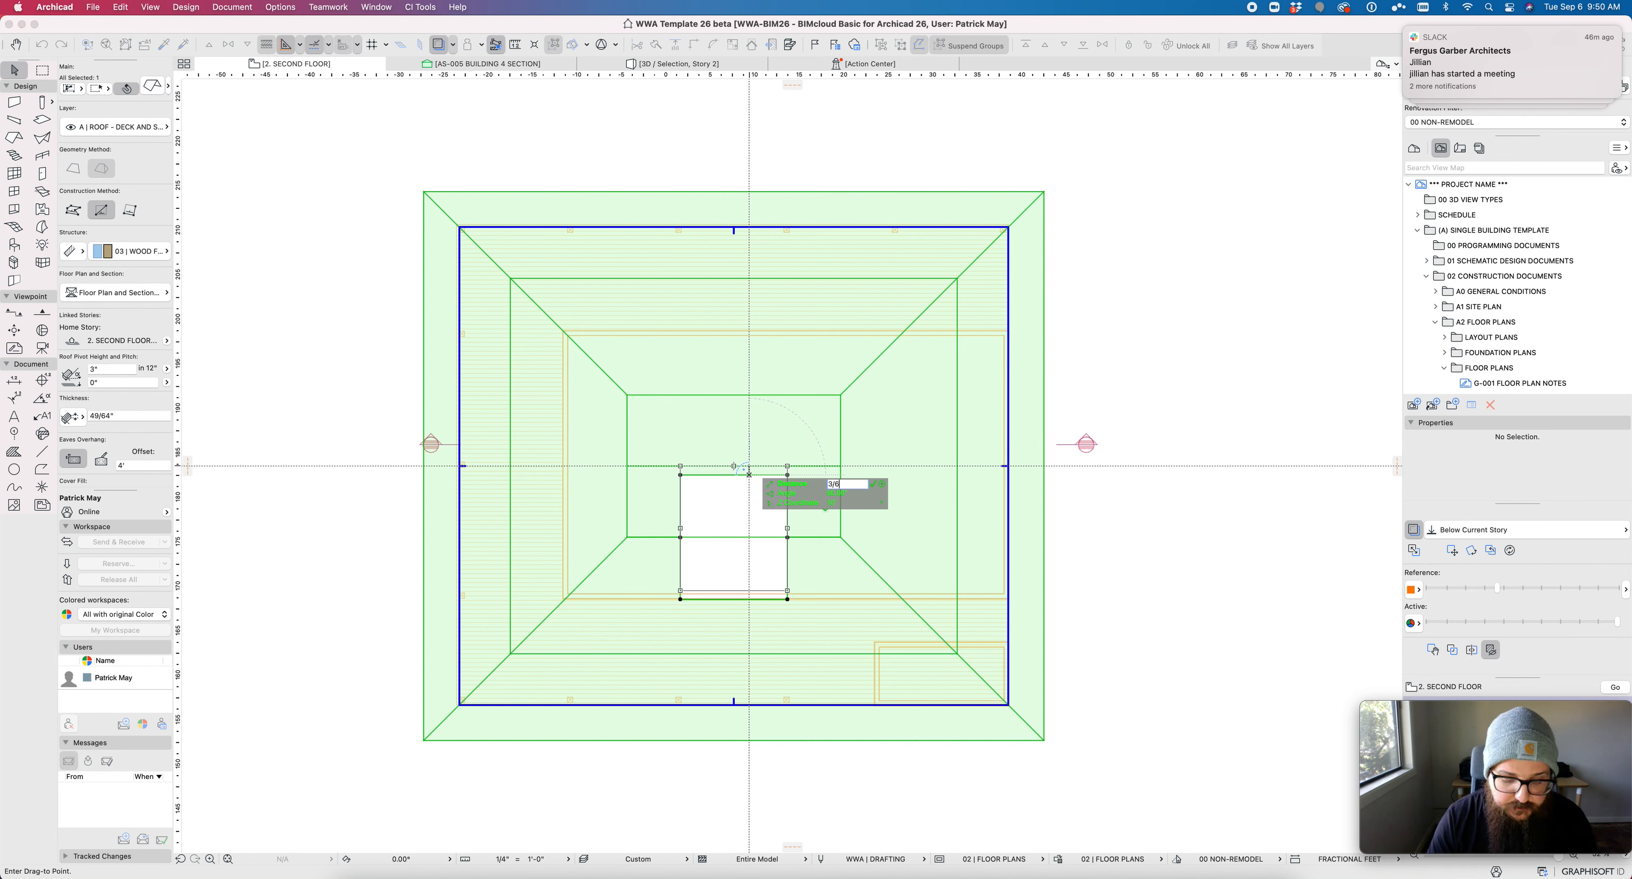
key(Escape)
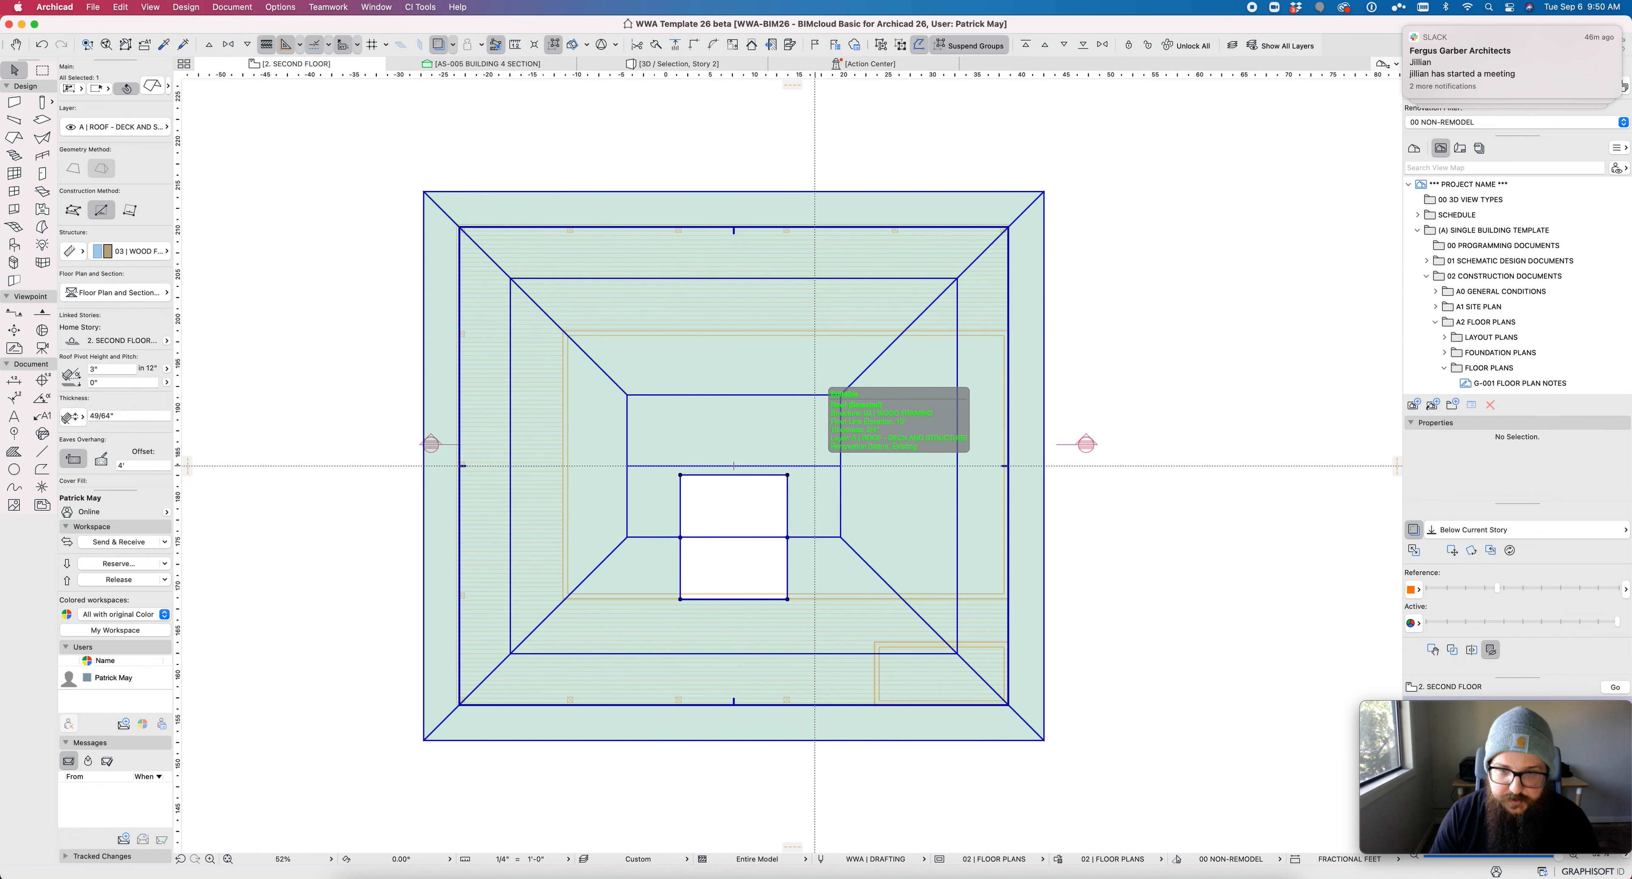
Step: Mirror a copy of the rectangular hole about the ridge line onto the opposite roof slope
key(shift+super+m)
click(815, 465)
click(742, 465)
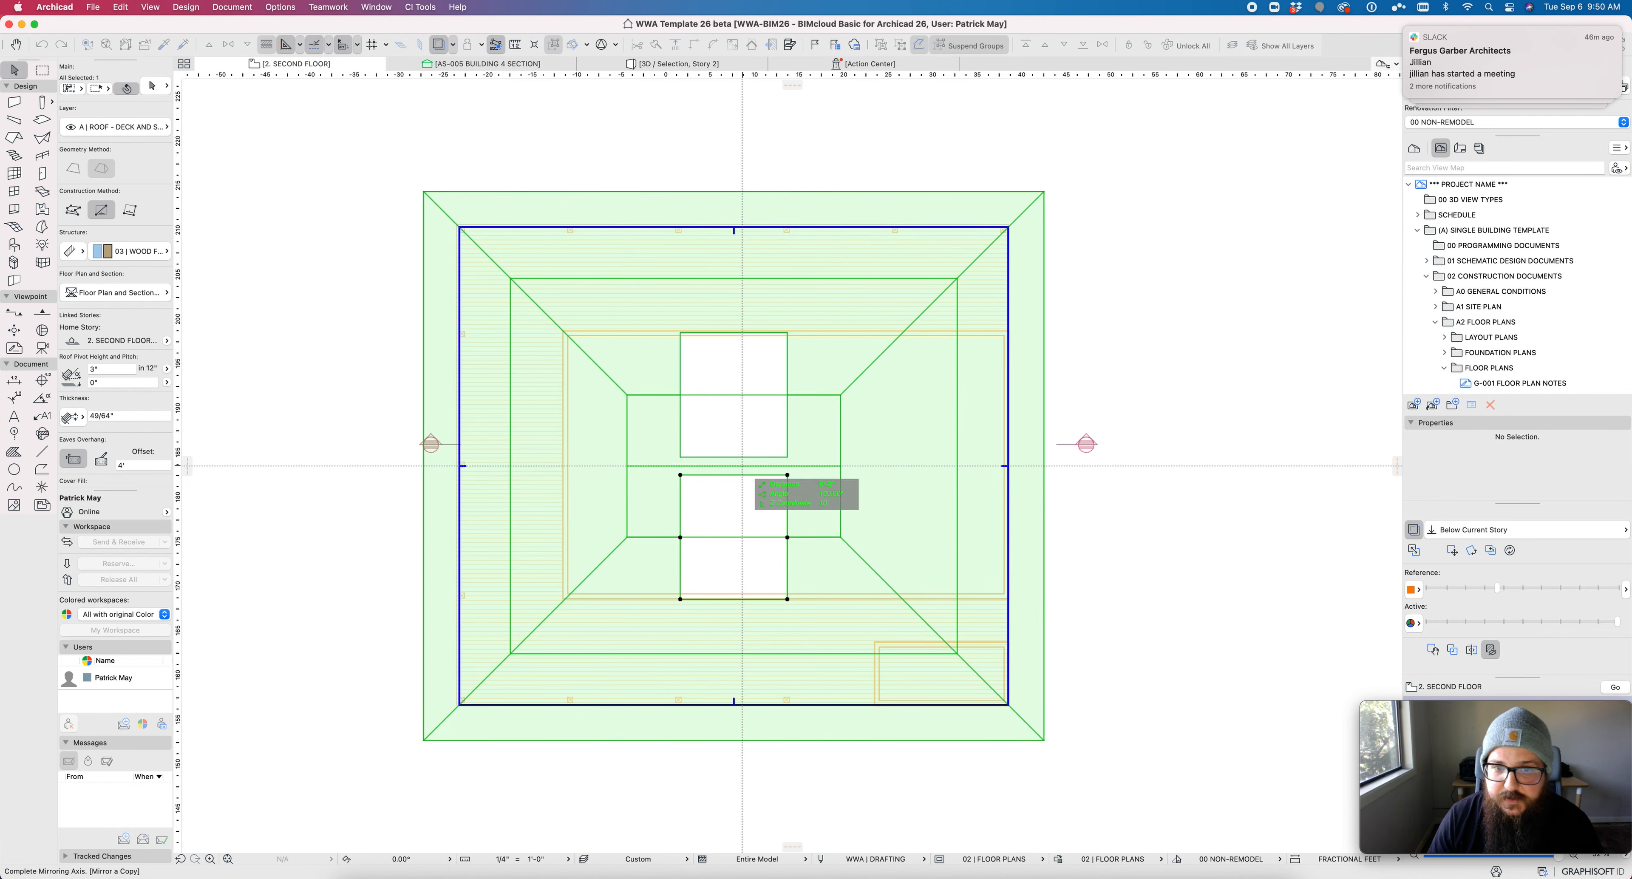
key(Escape)
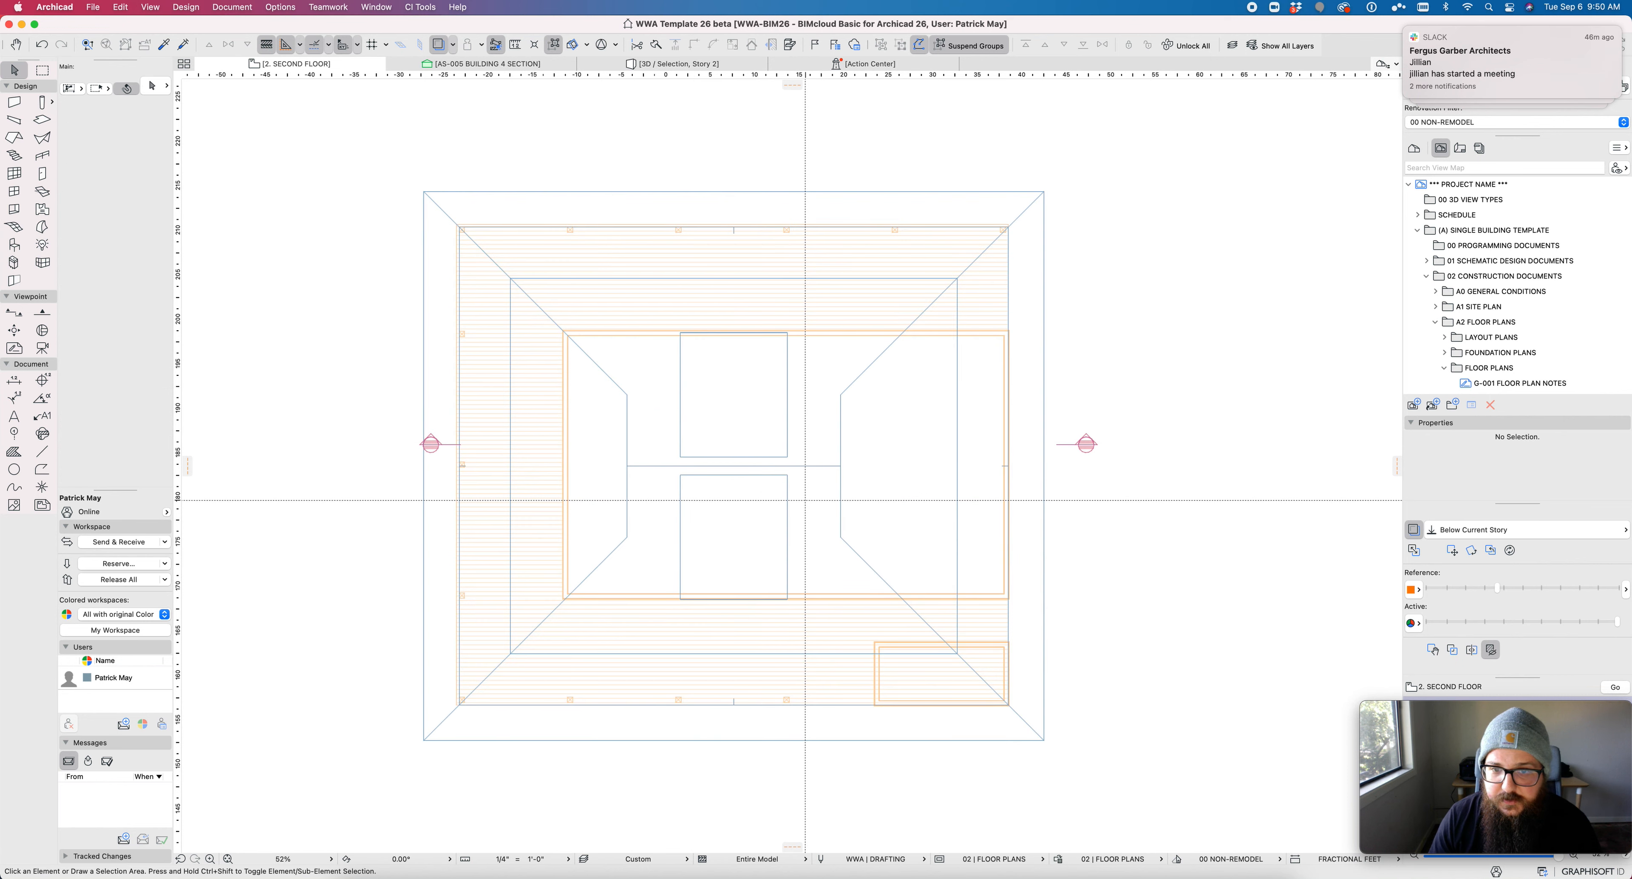
Step: Draw a rectangular single-plane roof over the opening below the ridge, with its pivot line along the opening's upper edge
alt+click(829, 537)
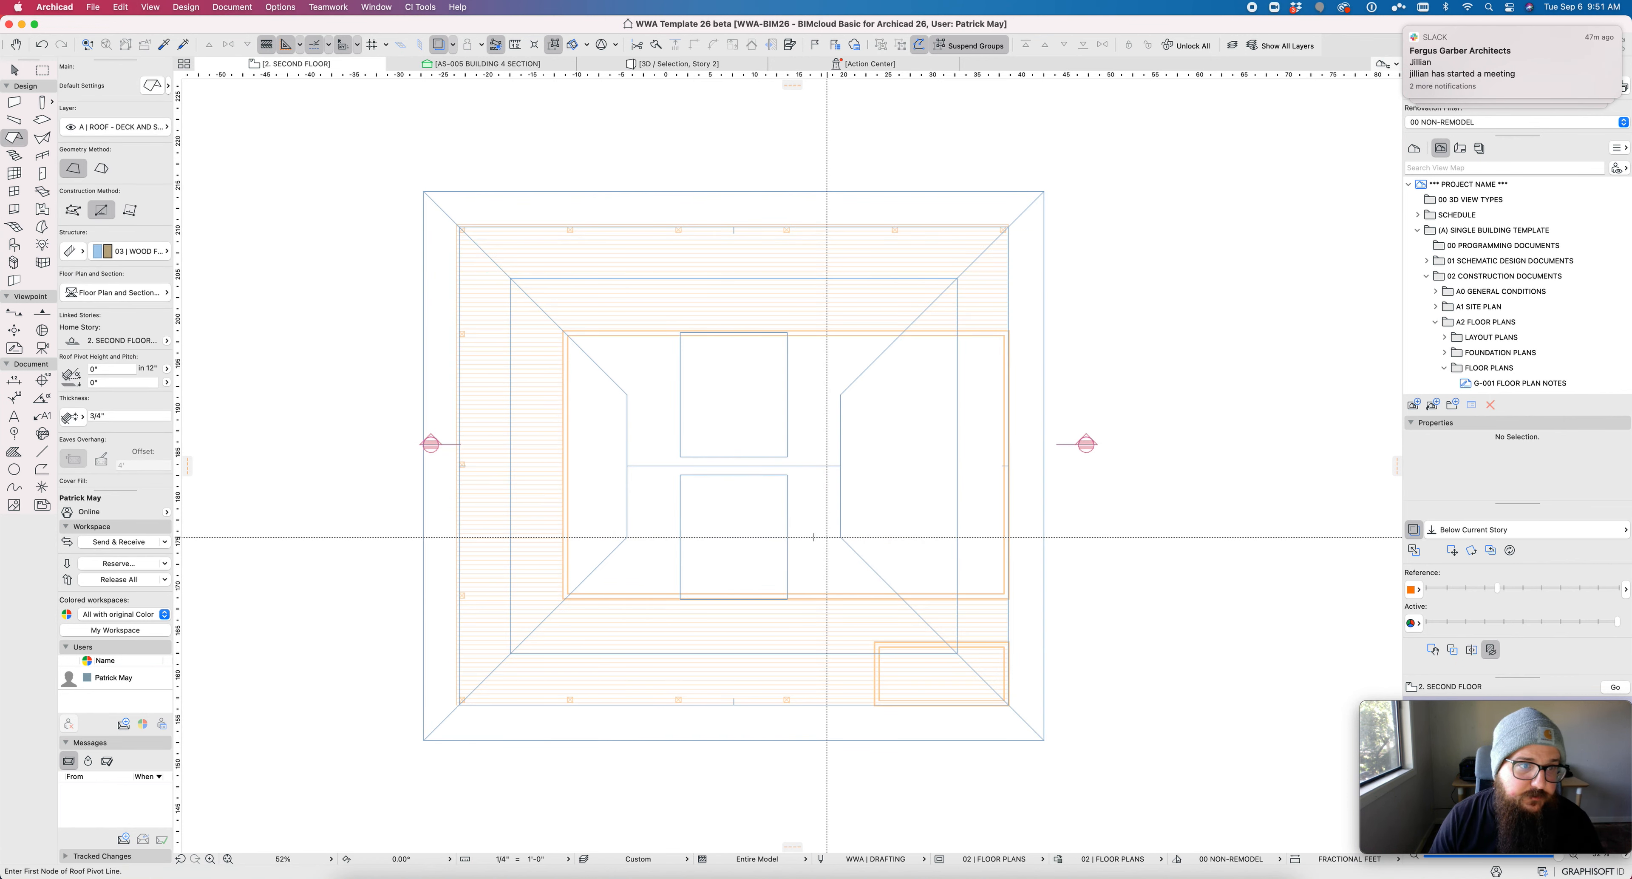
click(680, 474)
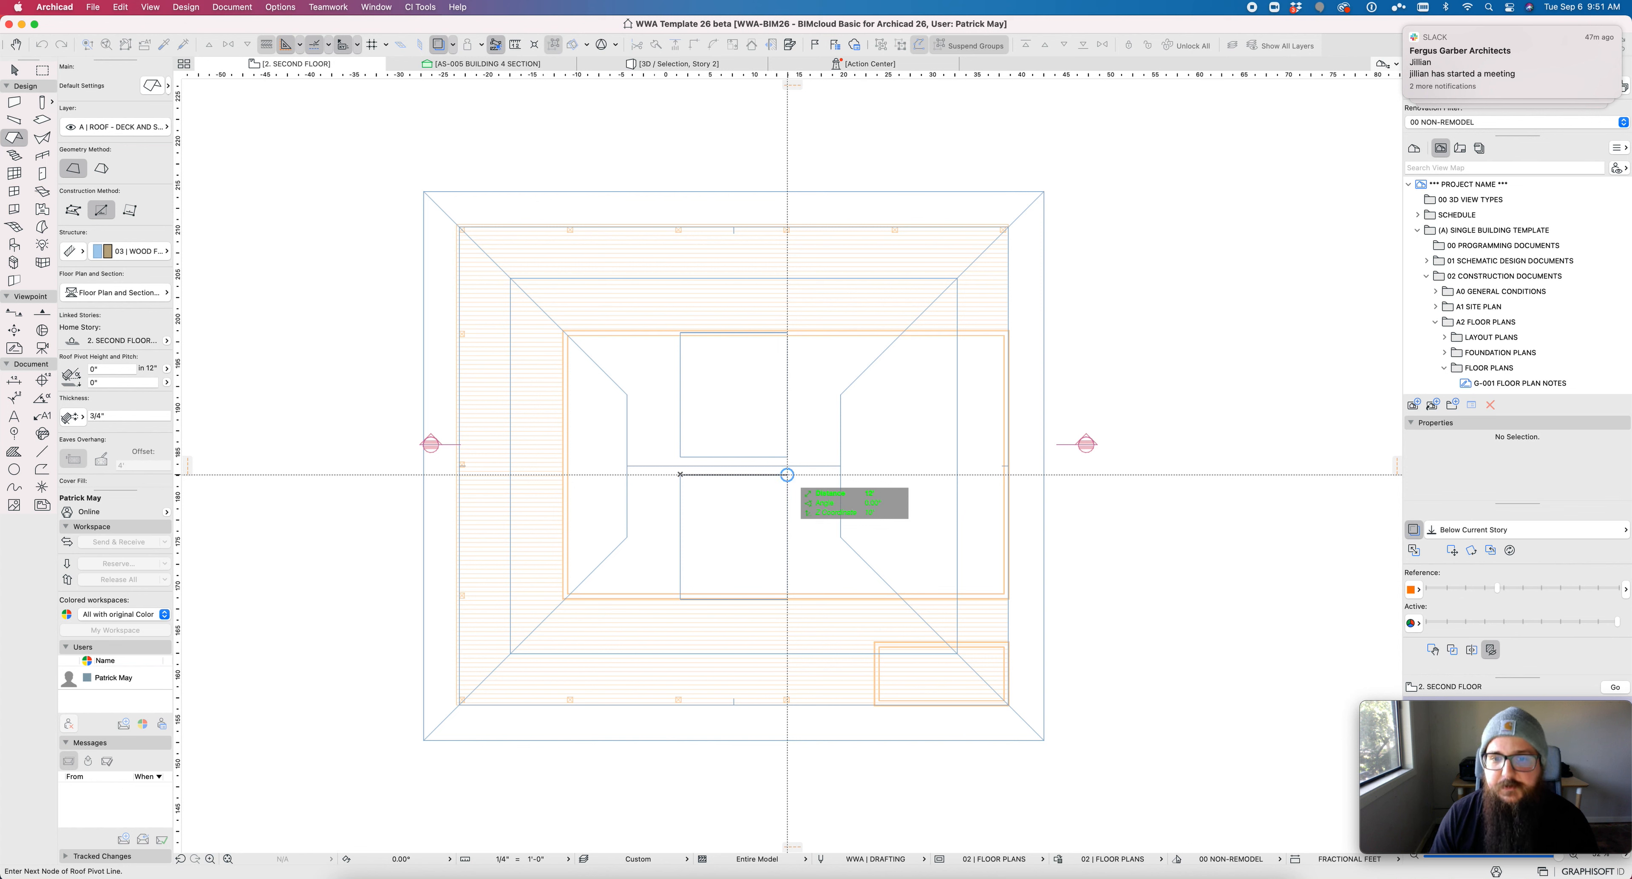
click(787, 474)
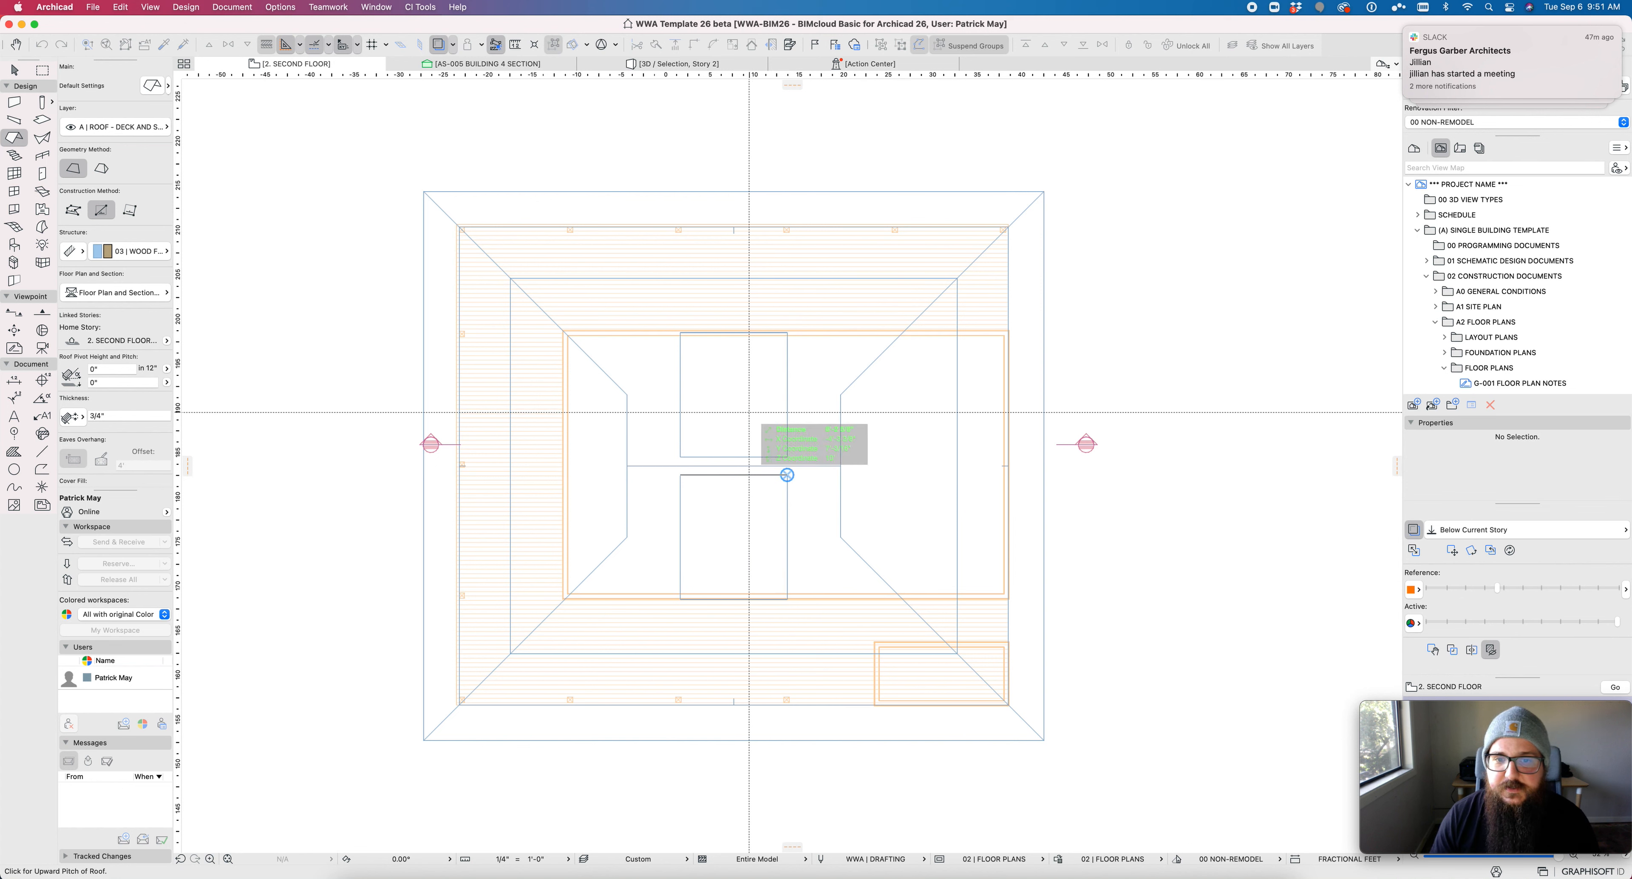
click(787, 474)
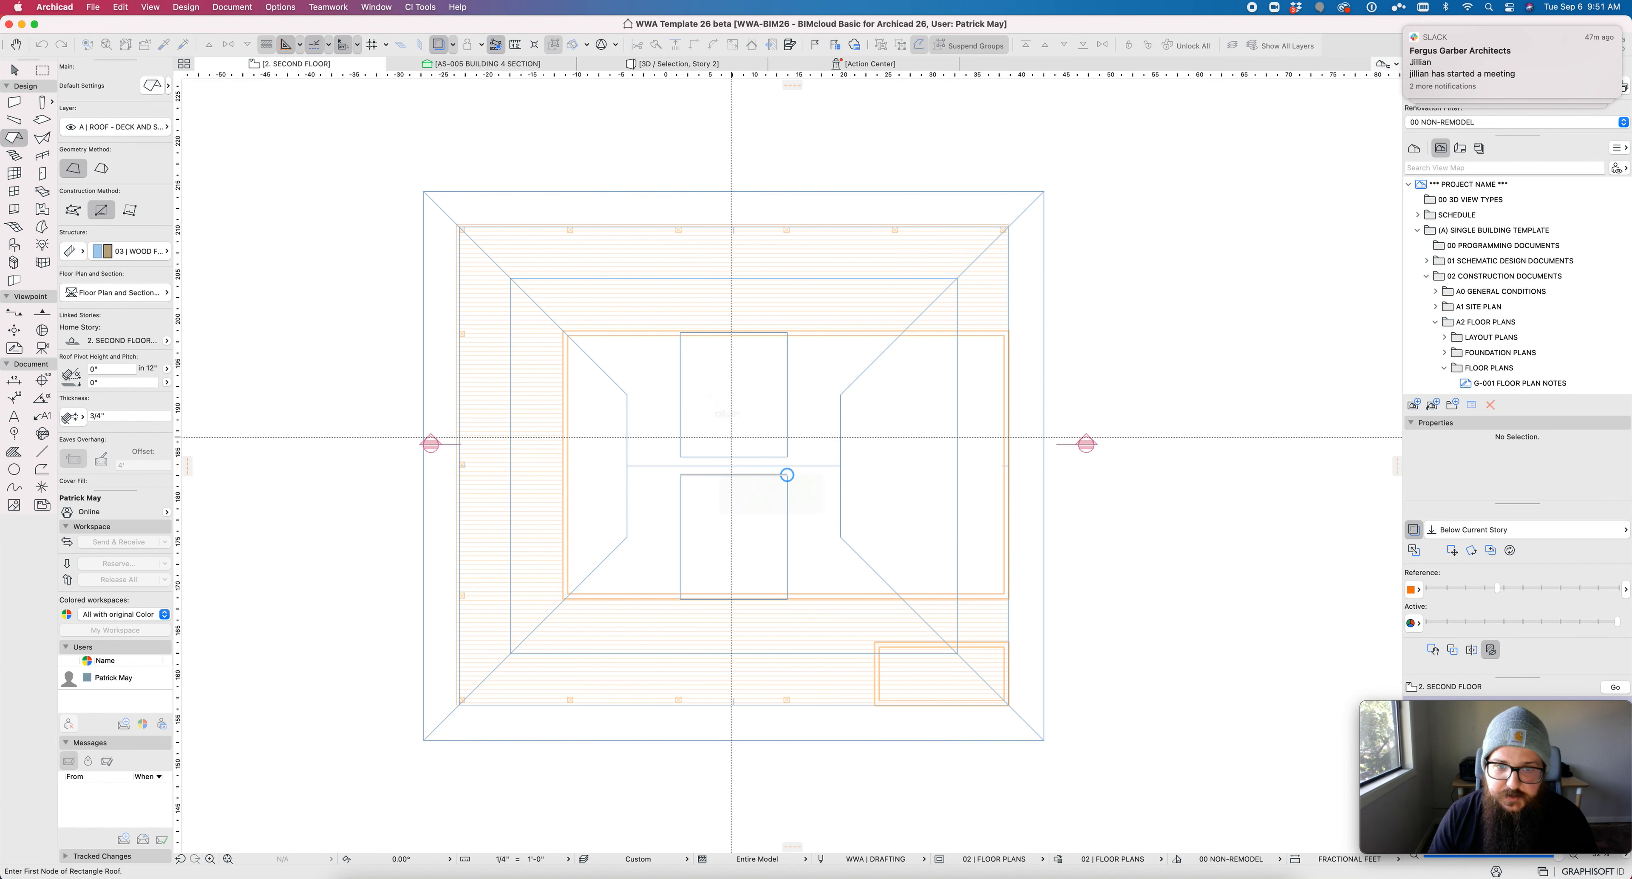
click(680, 475)
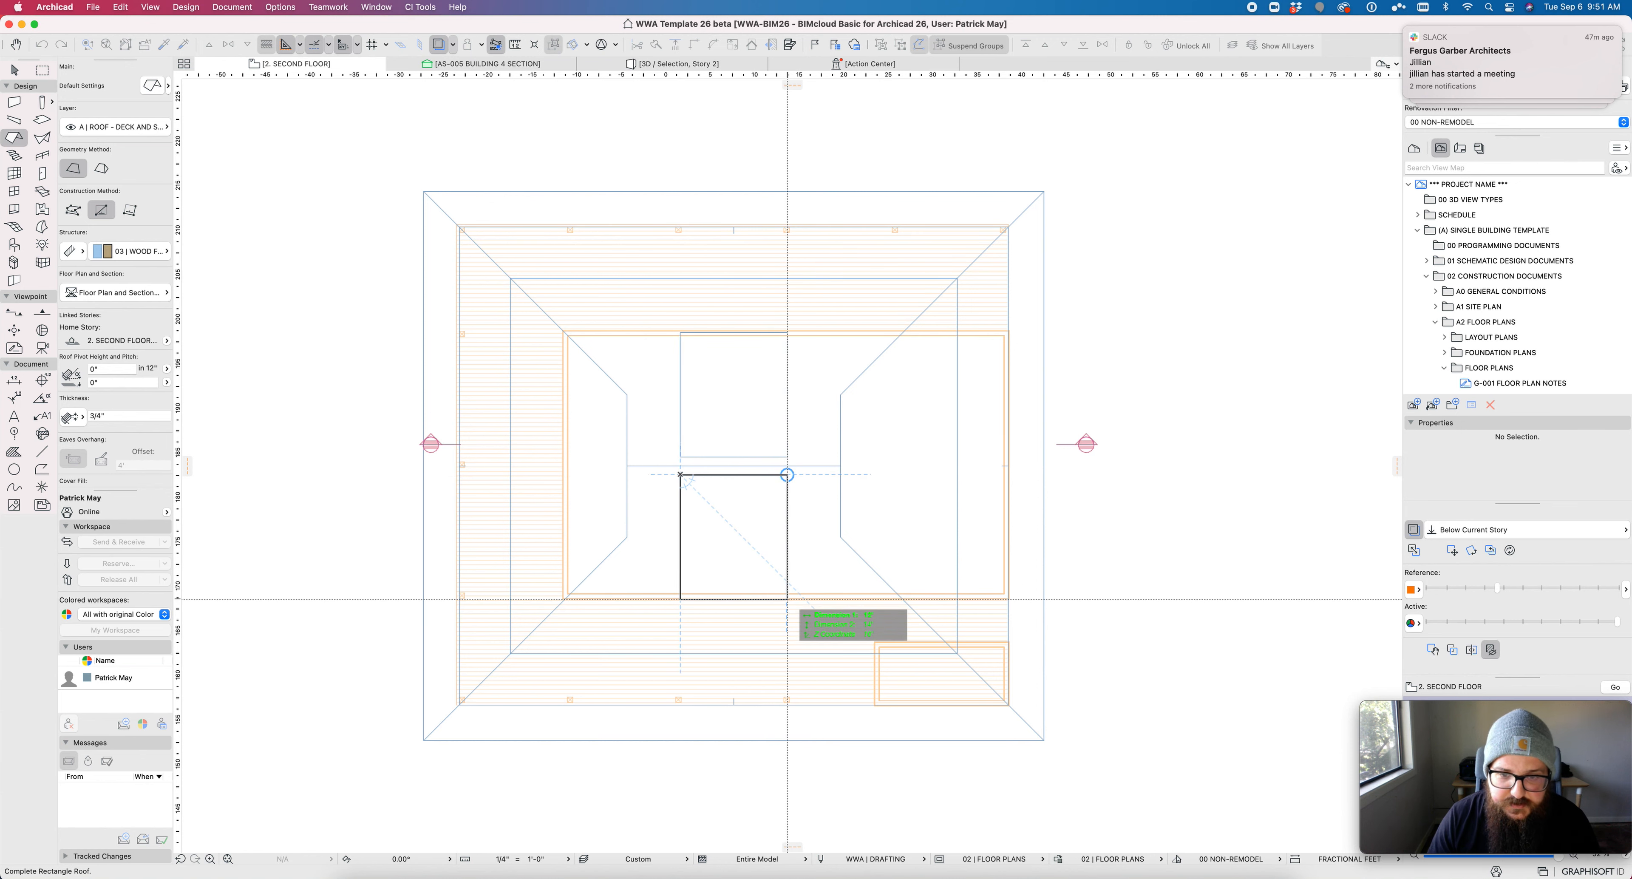
click(787, 599)
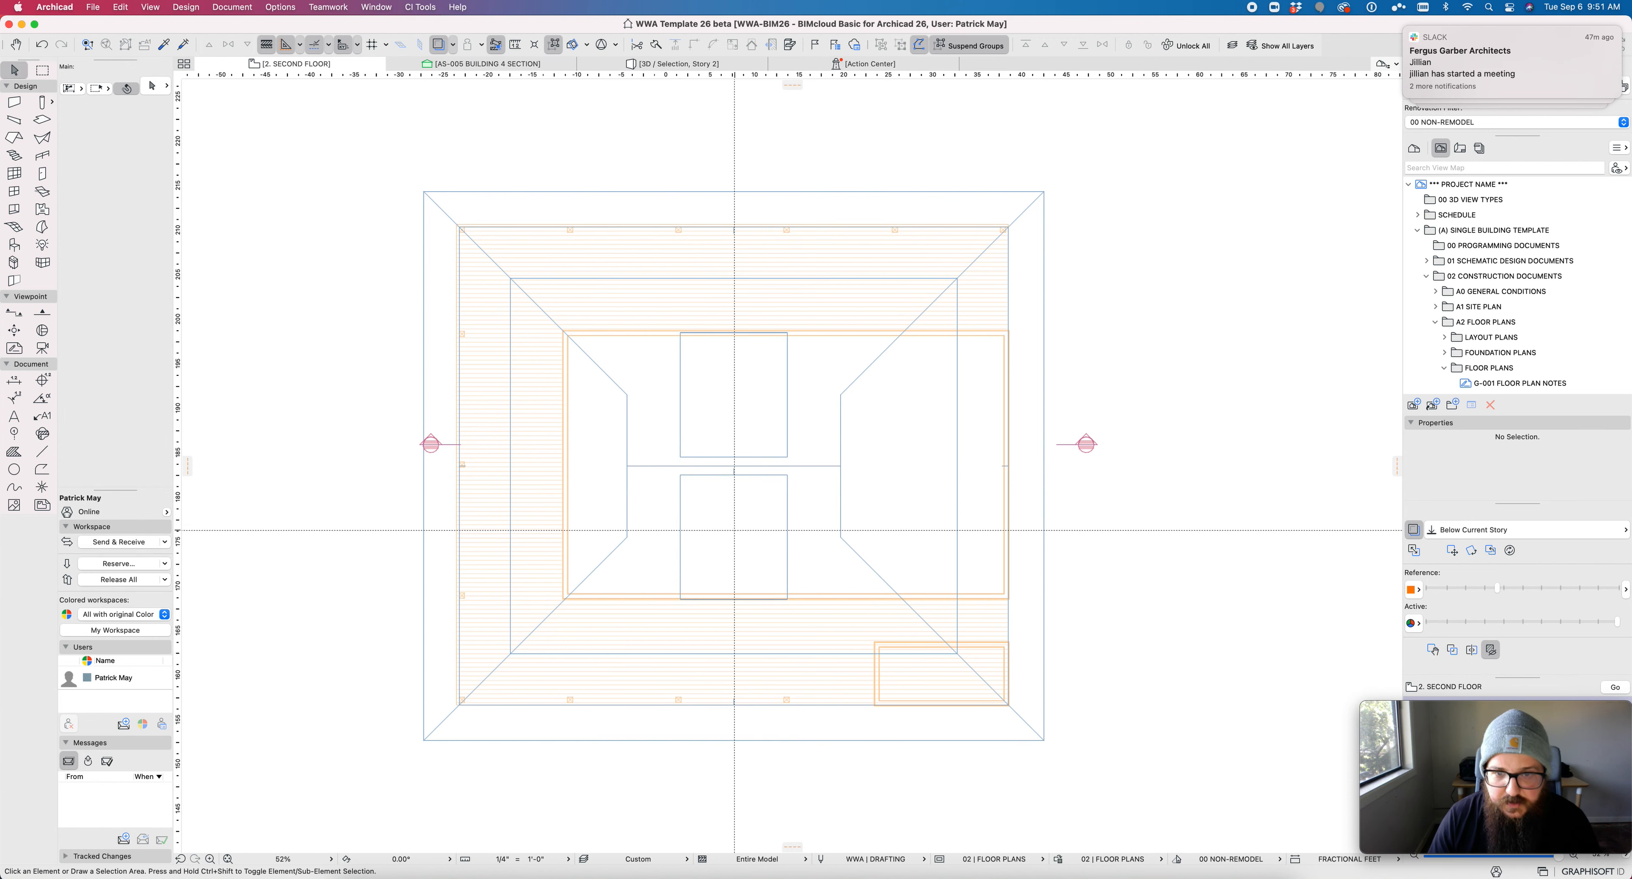
Step: Set the pitch of the single-plane roof over the lower opening to 2" in 12"
shift+click(734, 530)
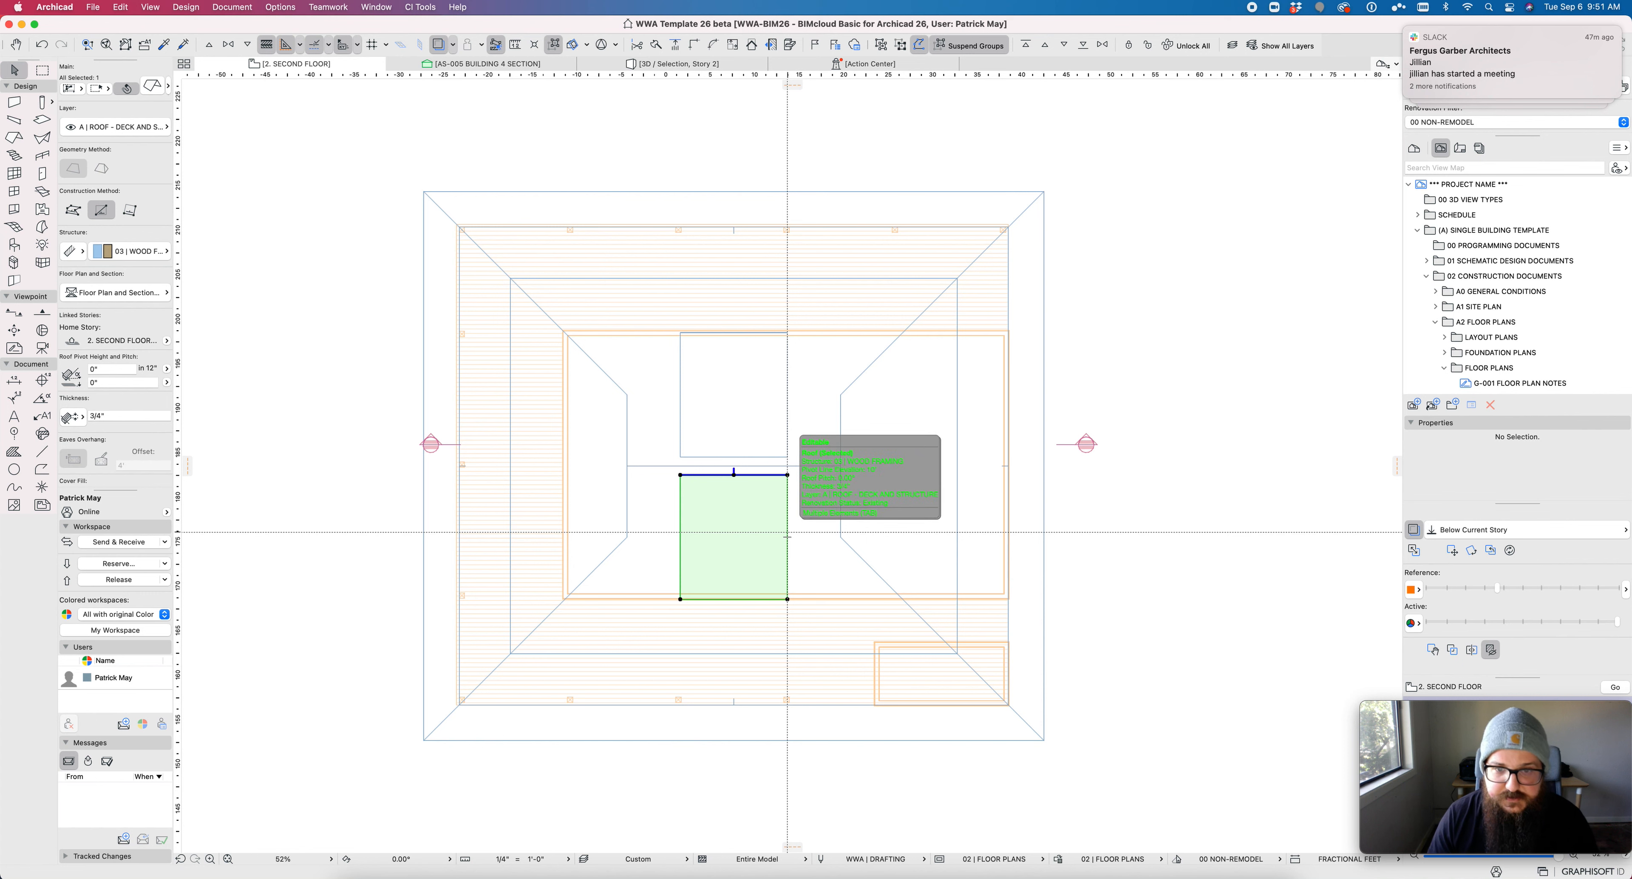
key(super+t)
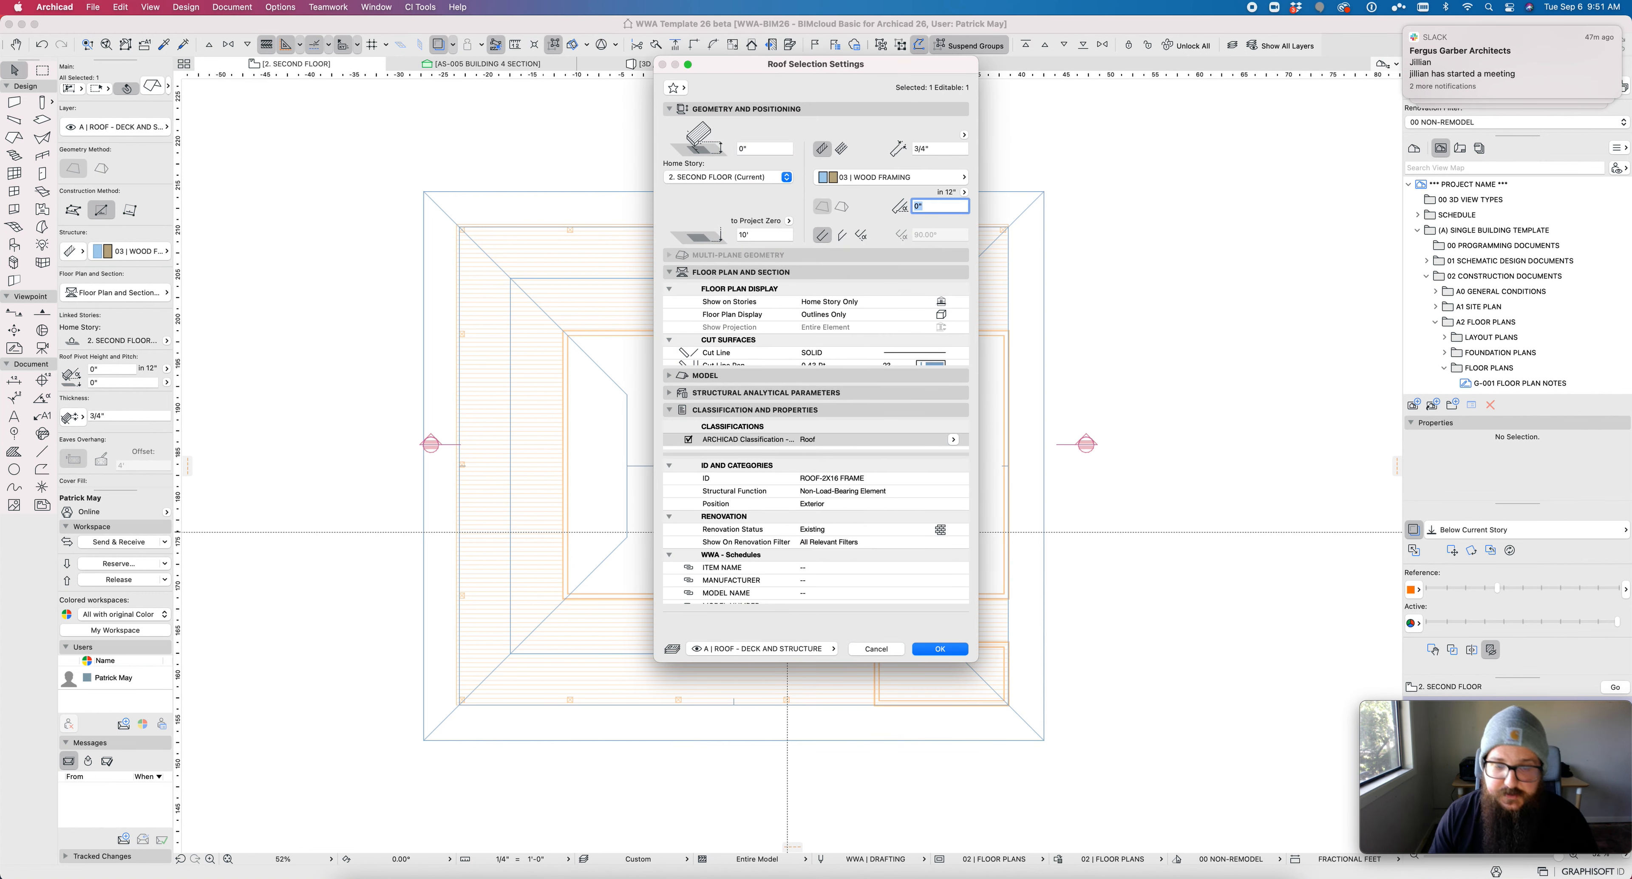
key(Return)
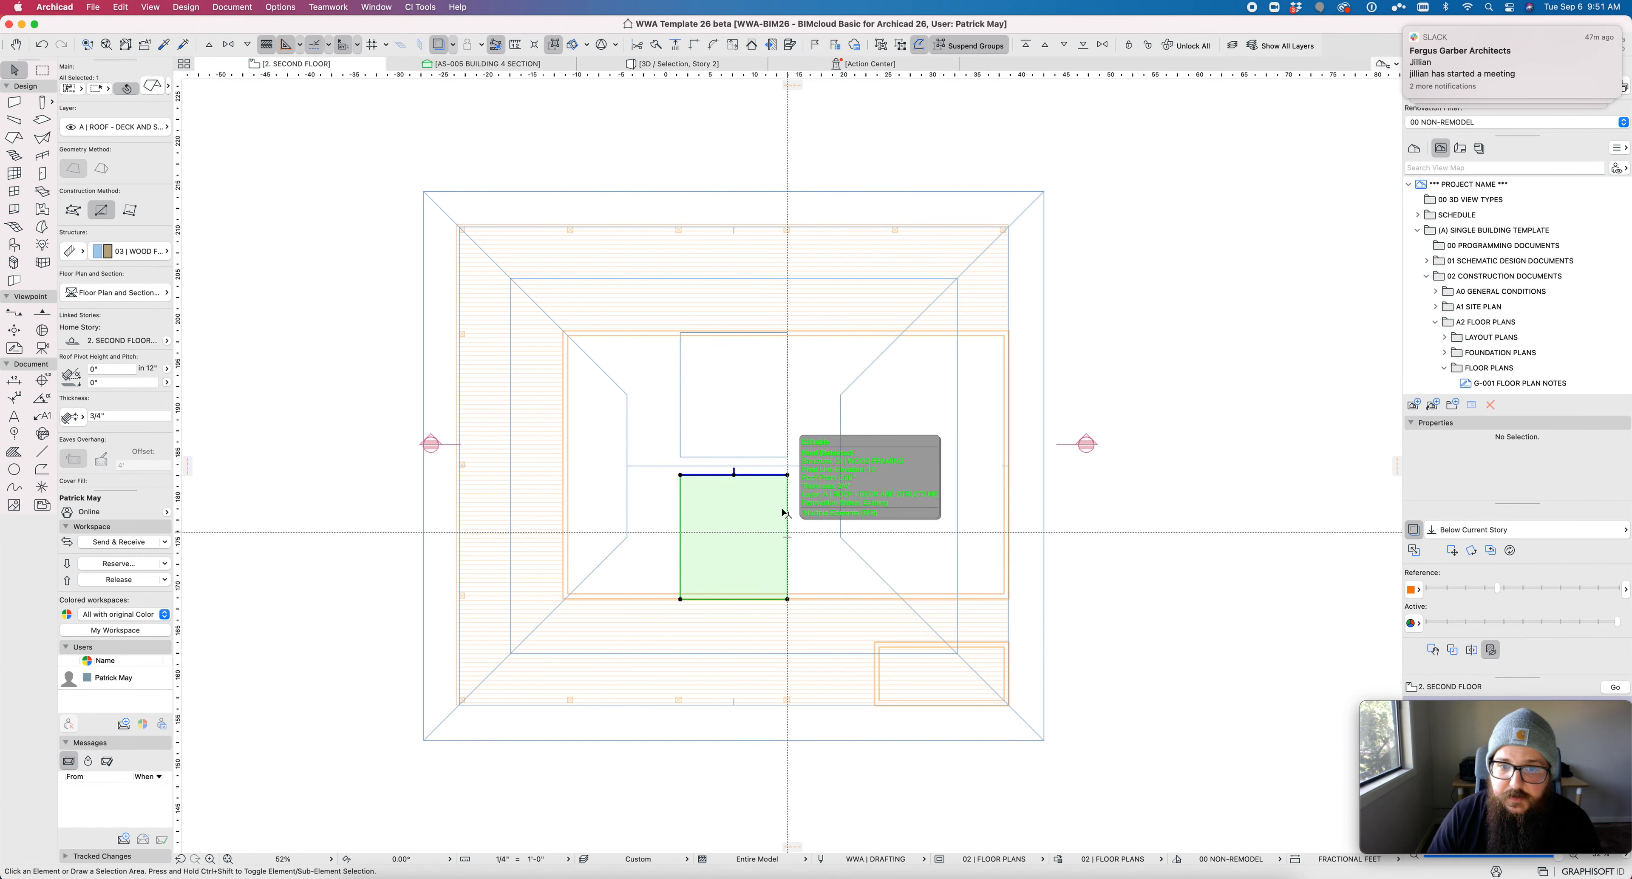
Step: Try to offset all edges of the lower single-plane roof slightly outward from the opening
click(787, 520)
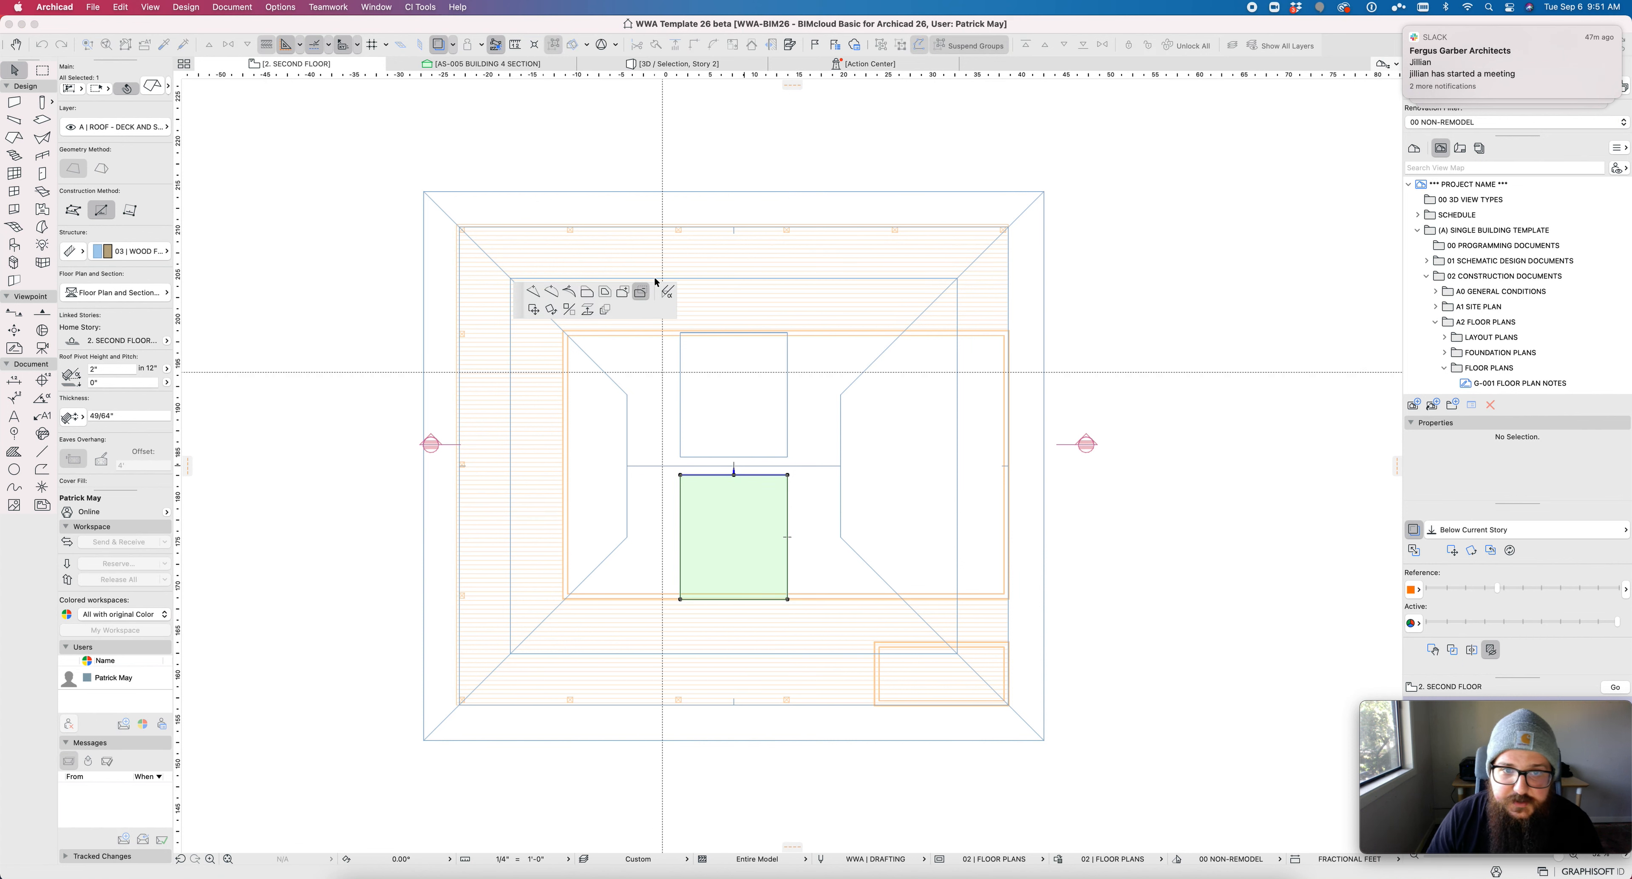
click(605, 291)
key(Tab)
key(Return)
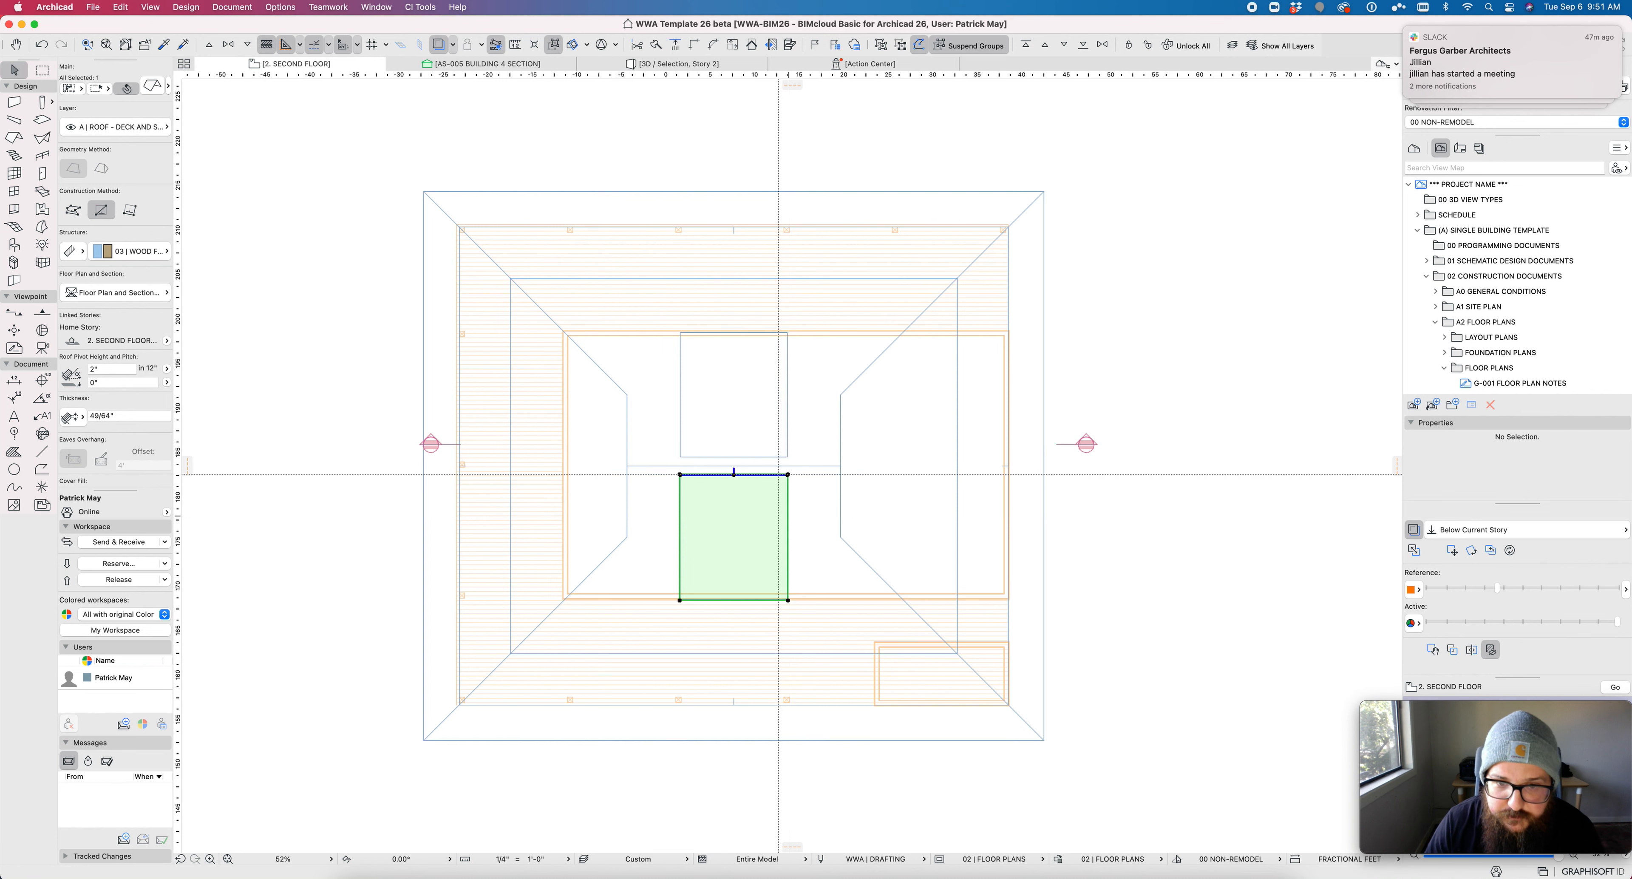
key(super+z)
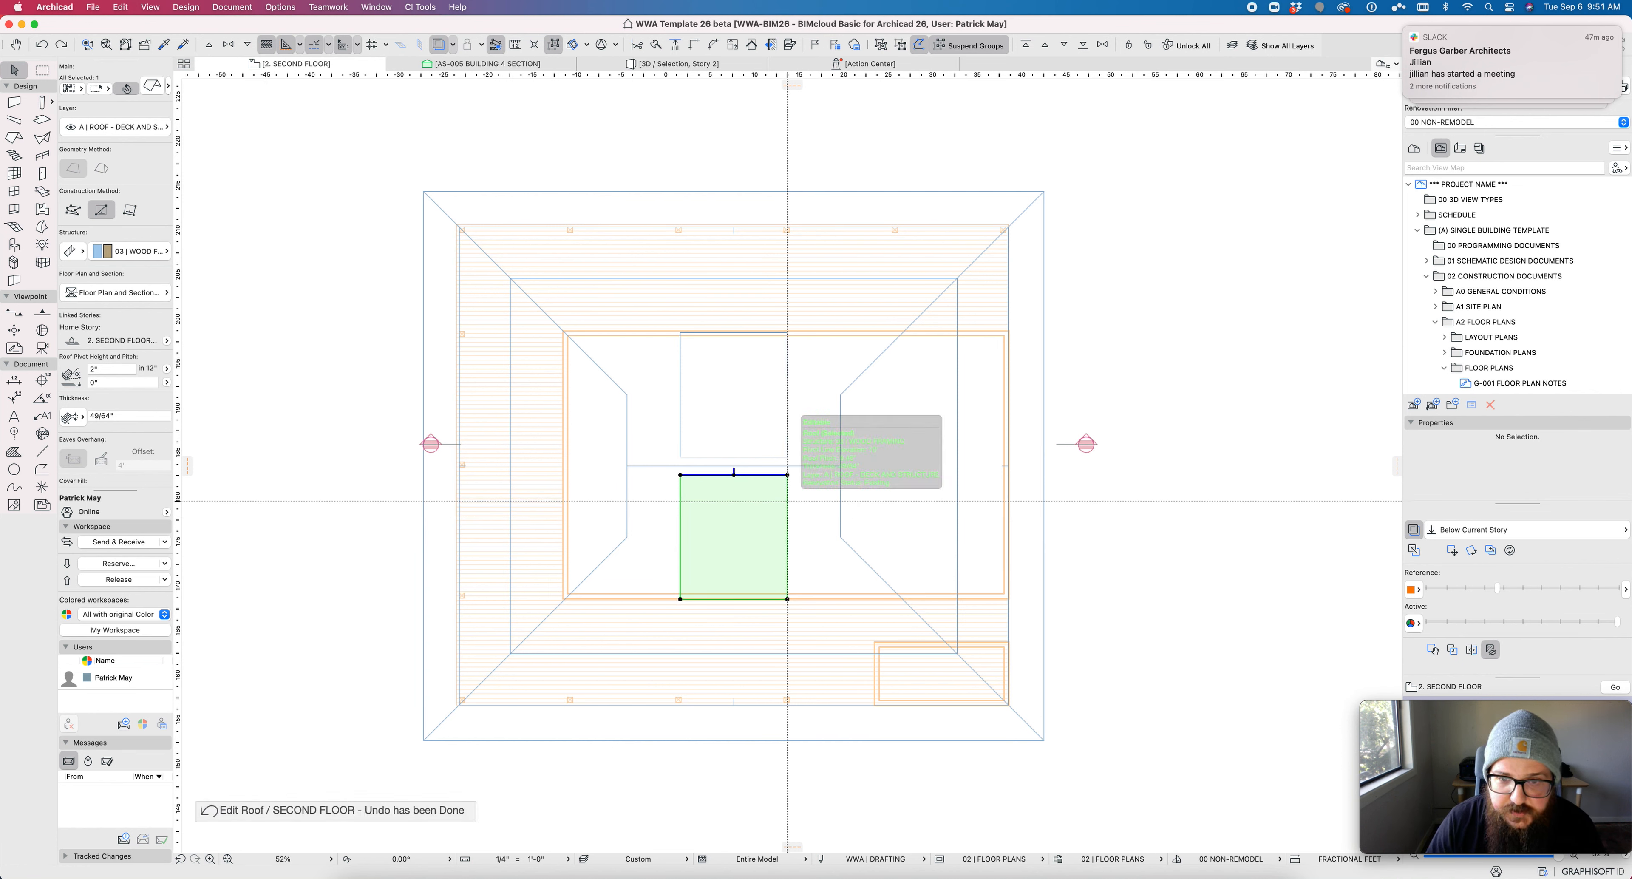
Step: Offset all edges of the lower single-plane roof outward to the ridge line, and return its upper edge to the opening's edge
click(787, 536)
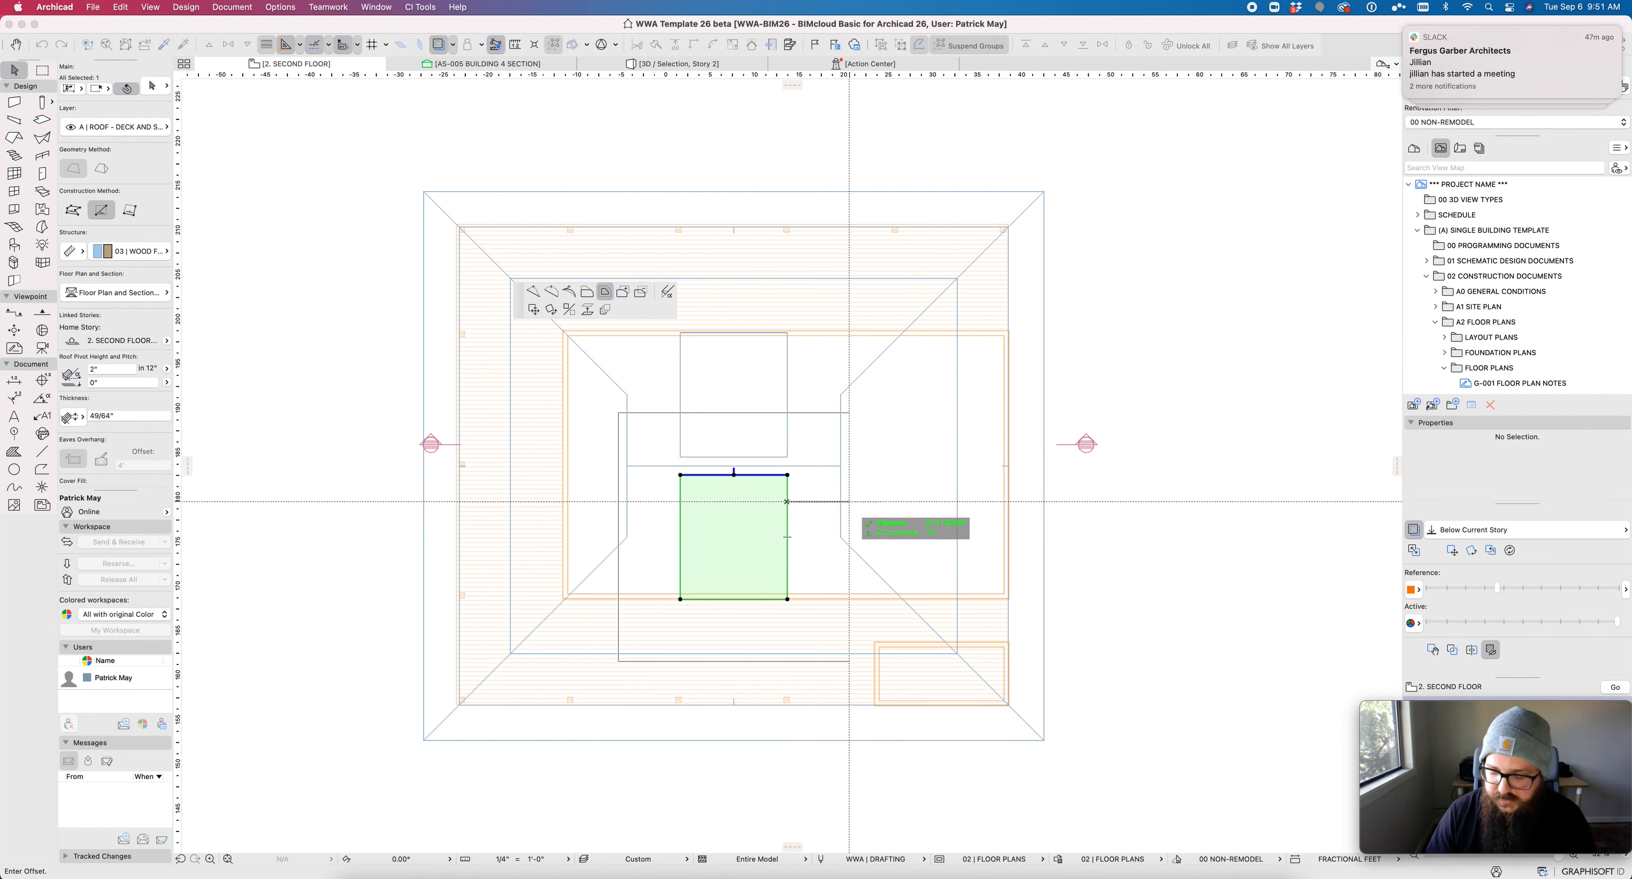
click(775, 465)
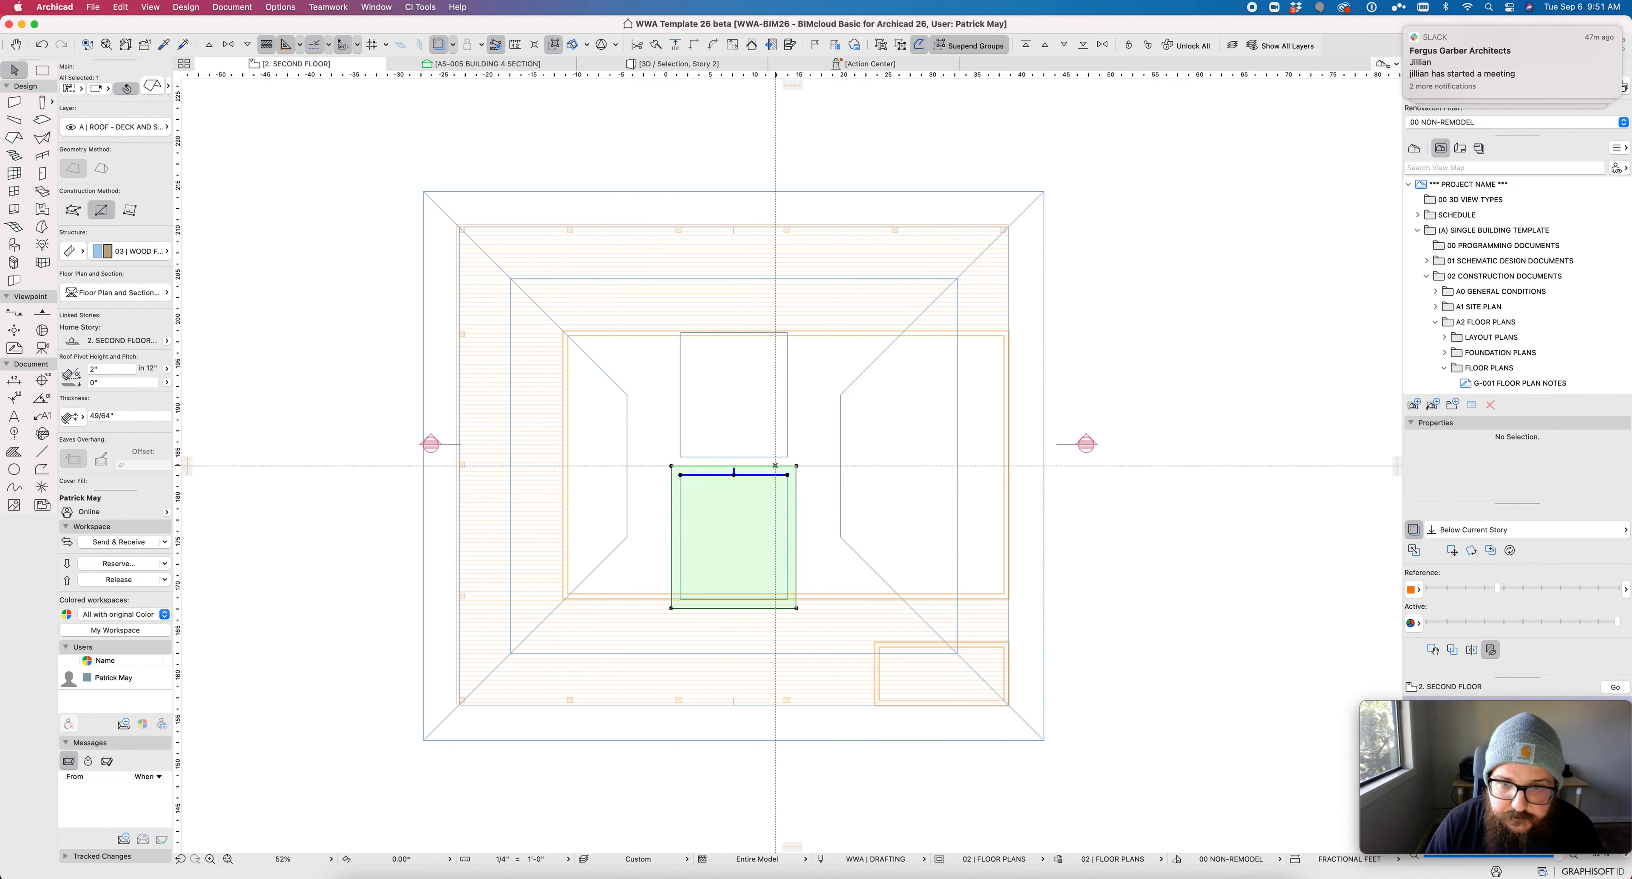
click(775, 465)
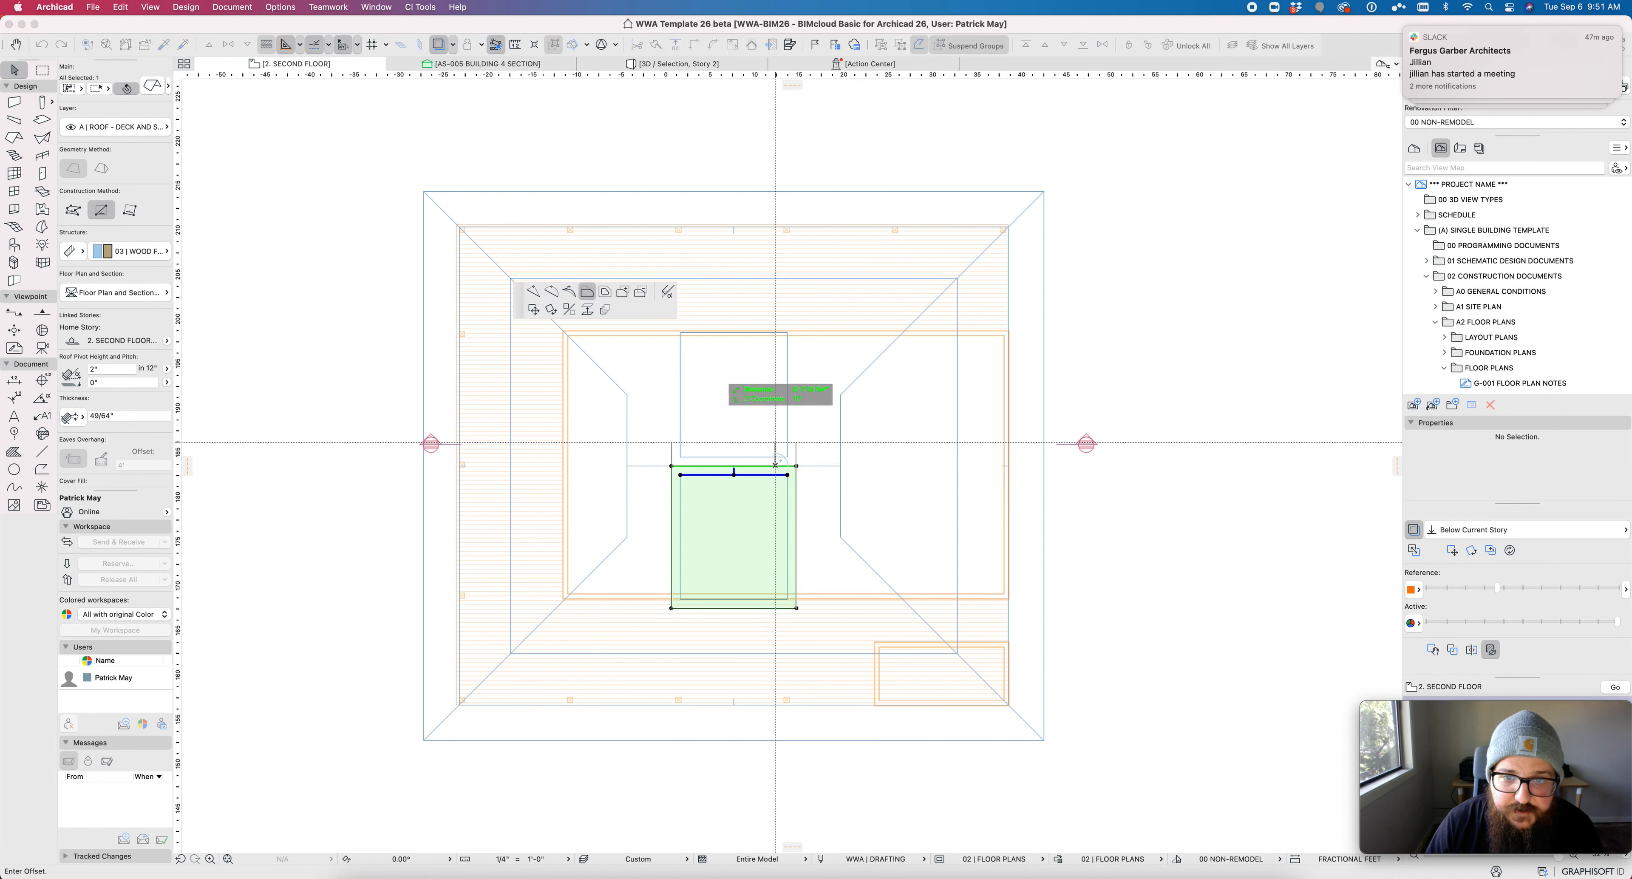
click(787, 475)
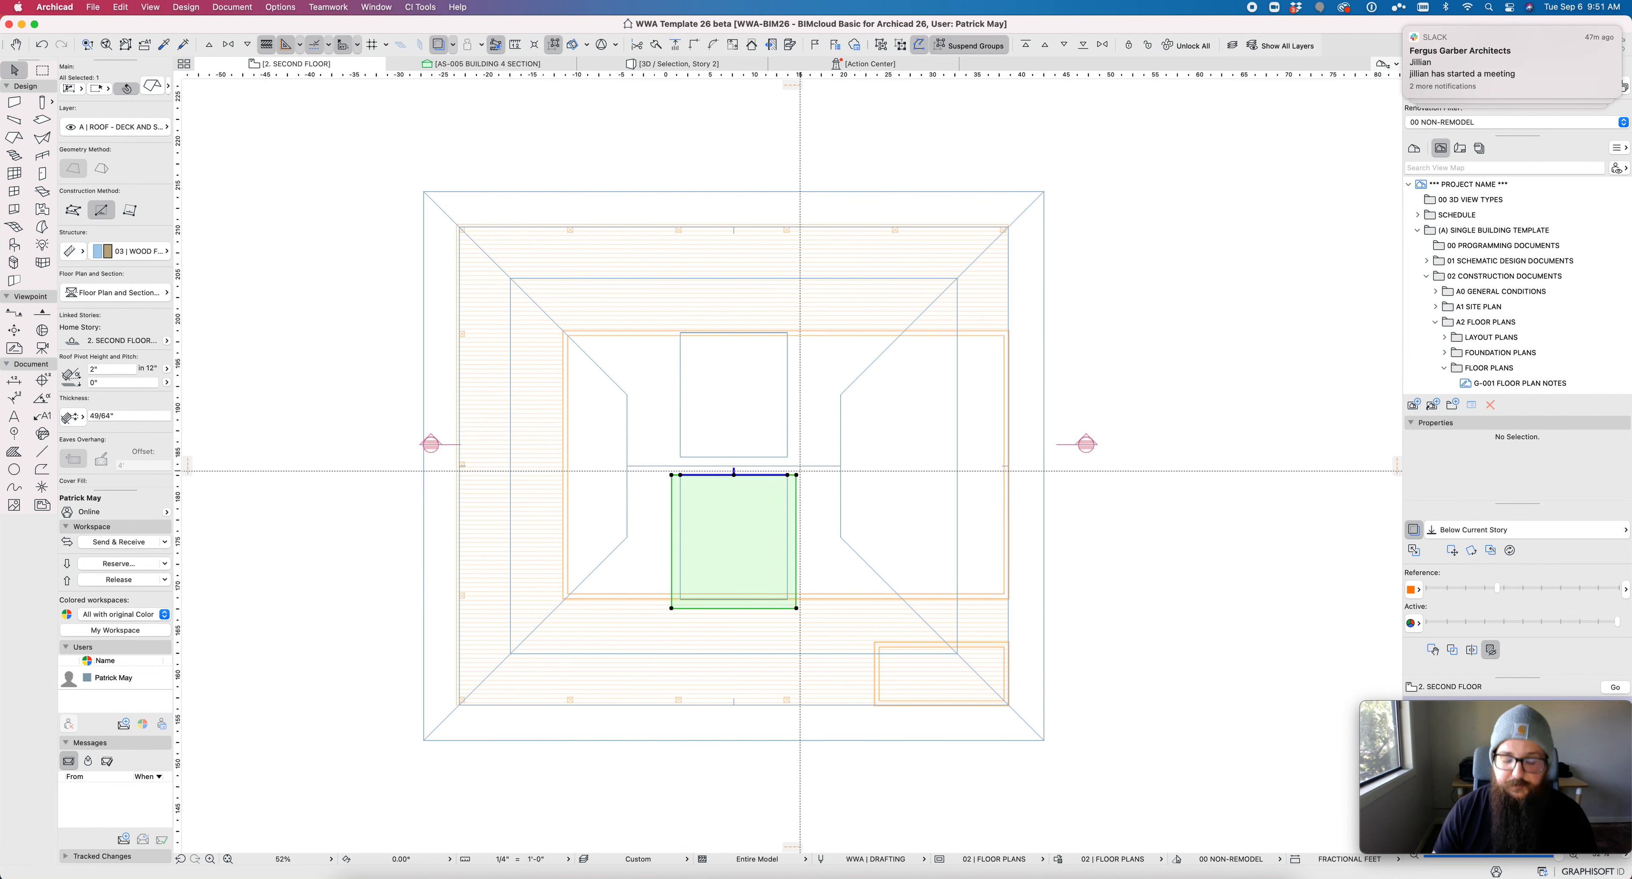
Step: Mirror a copy of the single-plane roof about the ridge line onto the opening above the ridge
key(super+alt+m)
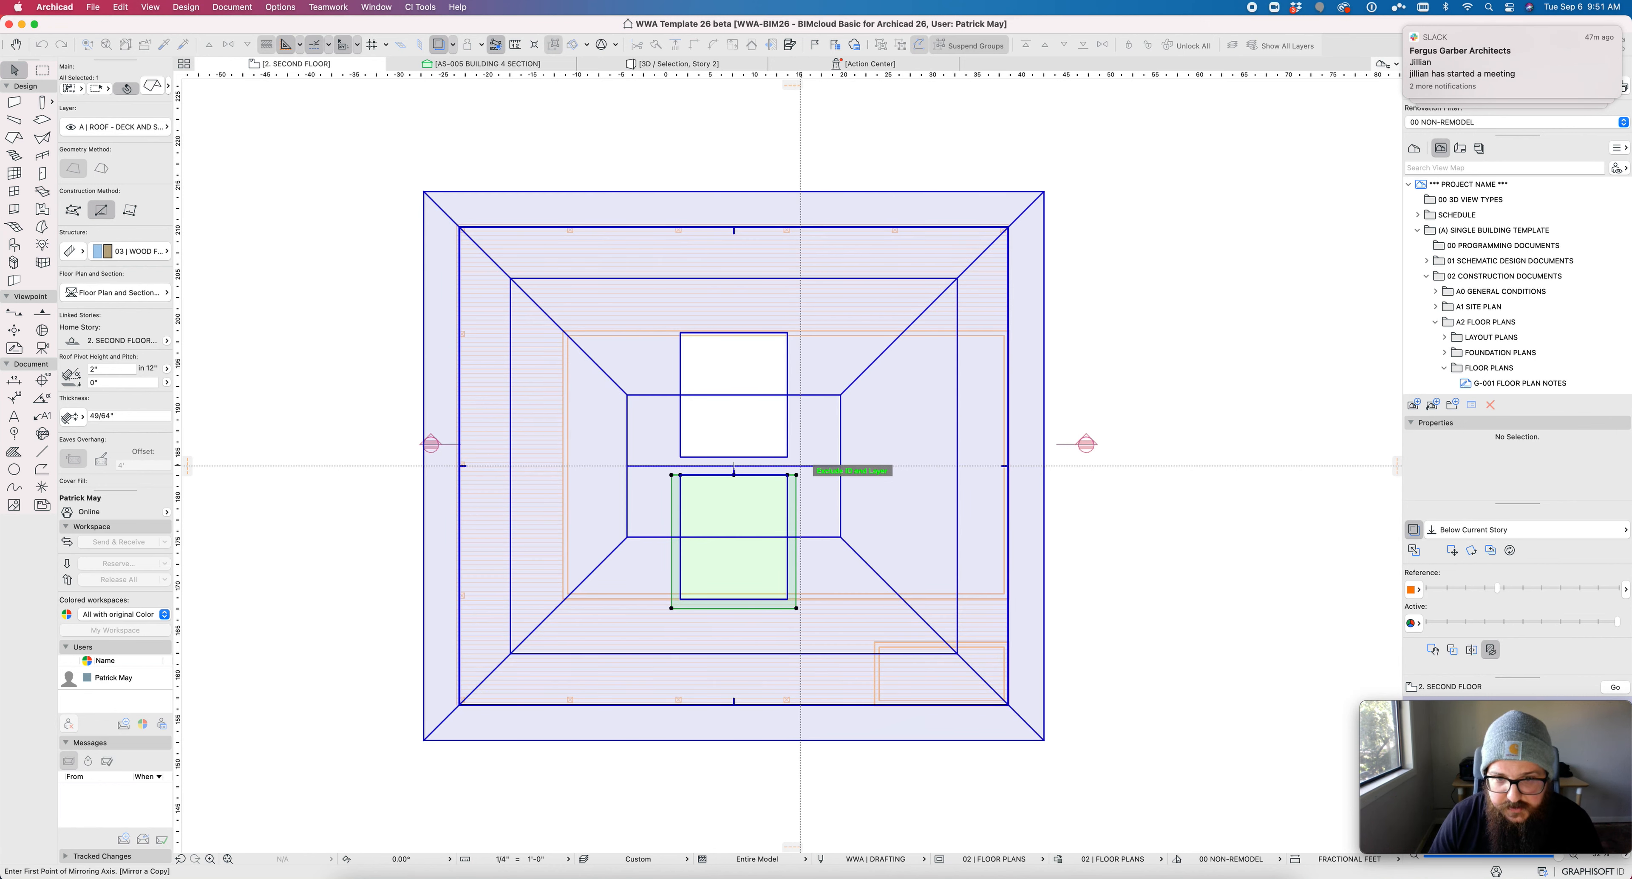
click(801, 465)
click(680, 465)
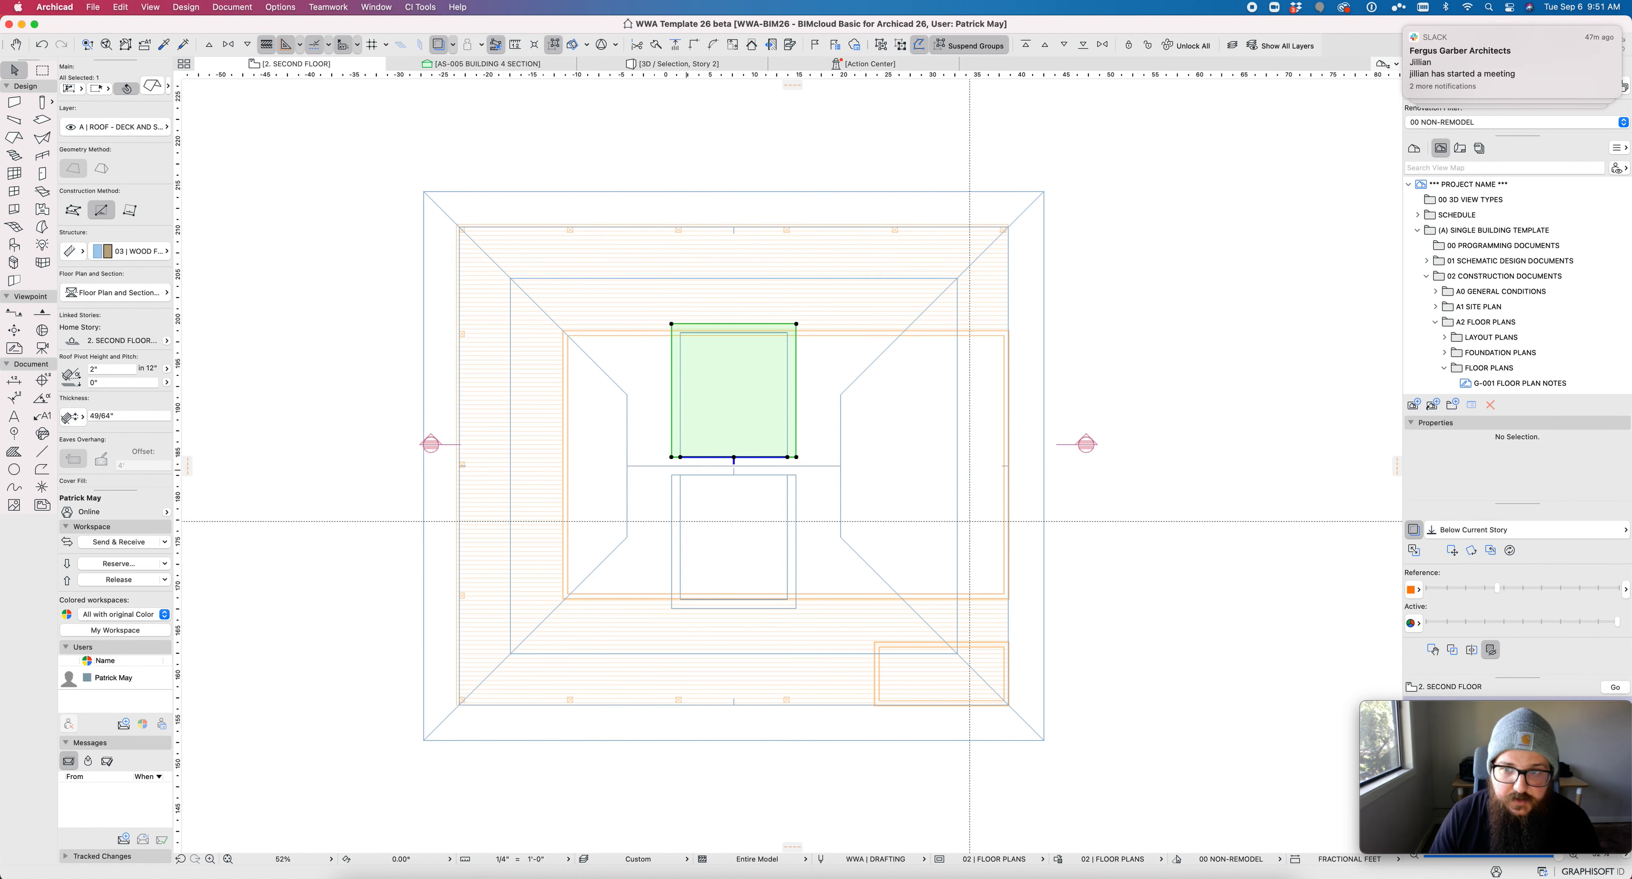
key(Escape)
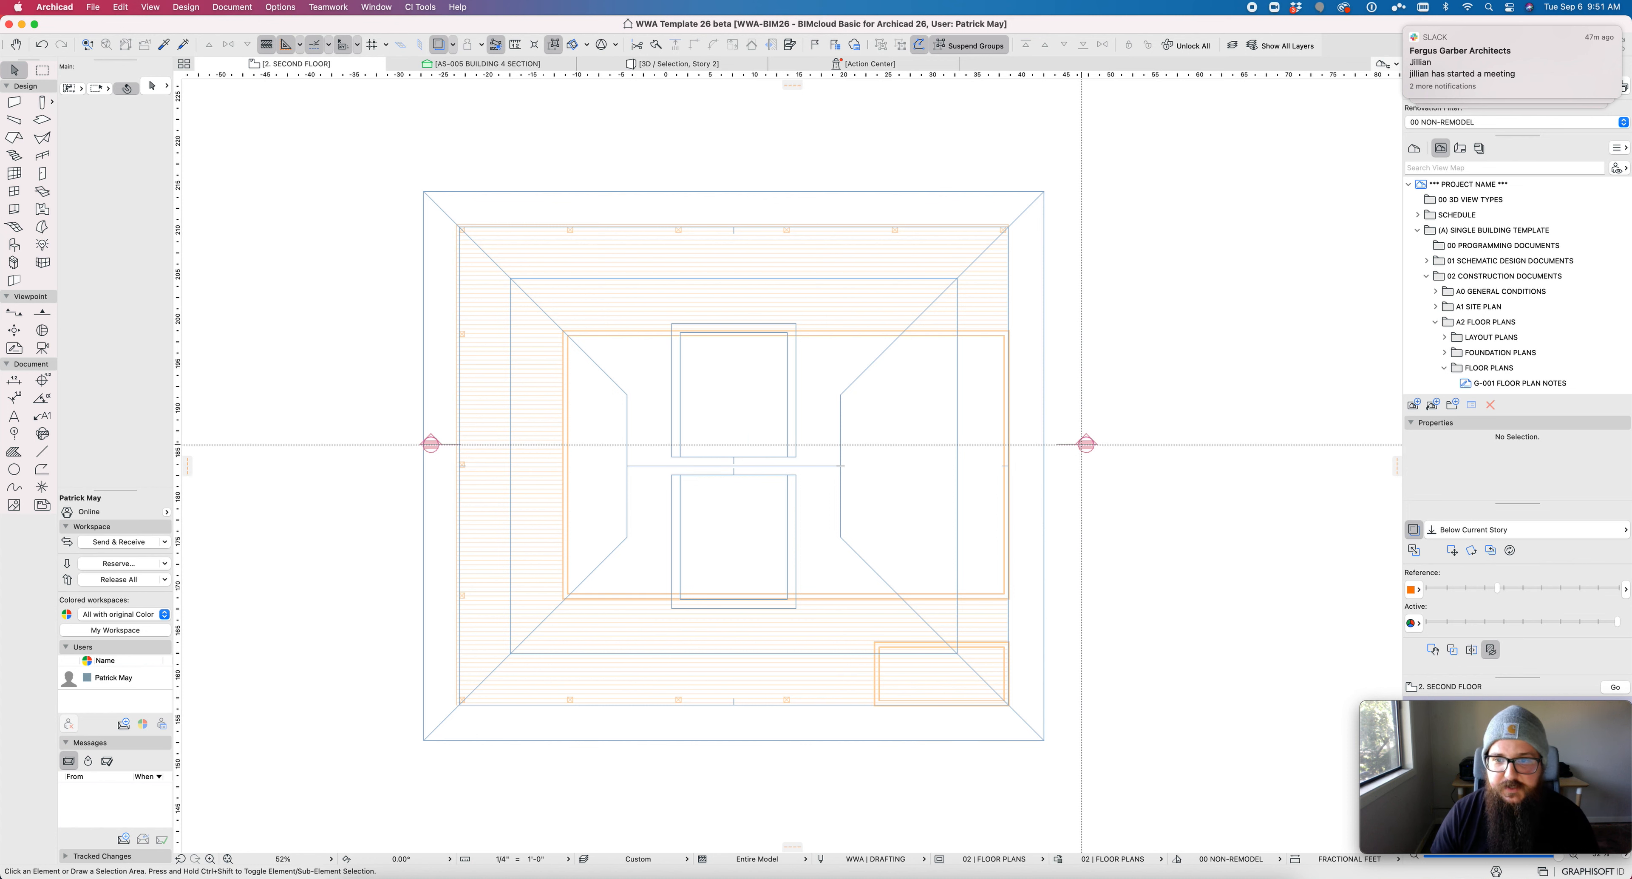
Step: Place a building section line perpendicular to the ridge through both roof openings, facing left in plan
alt+click(1086, 444)
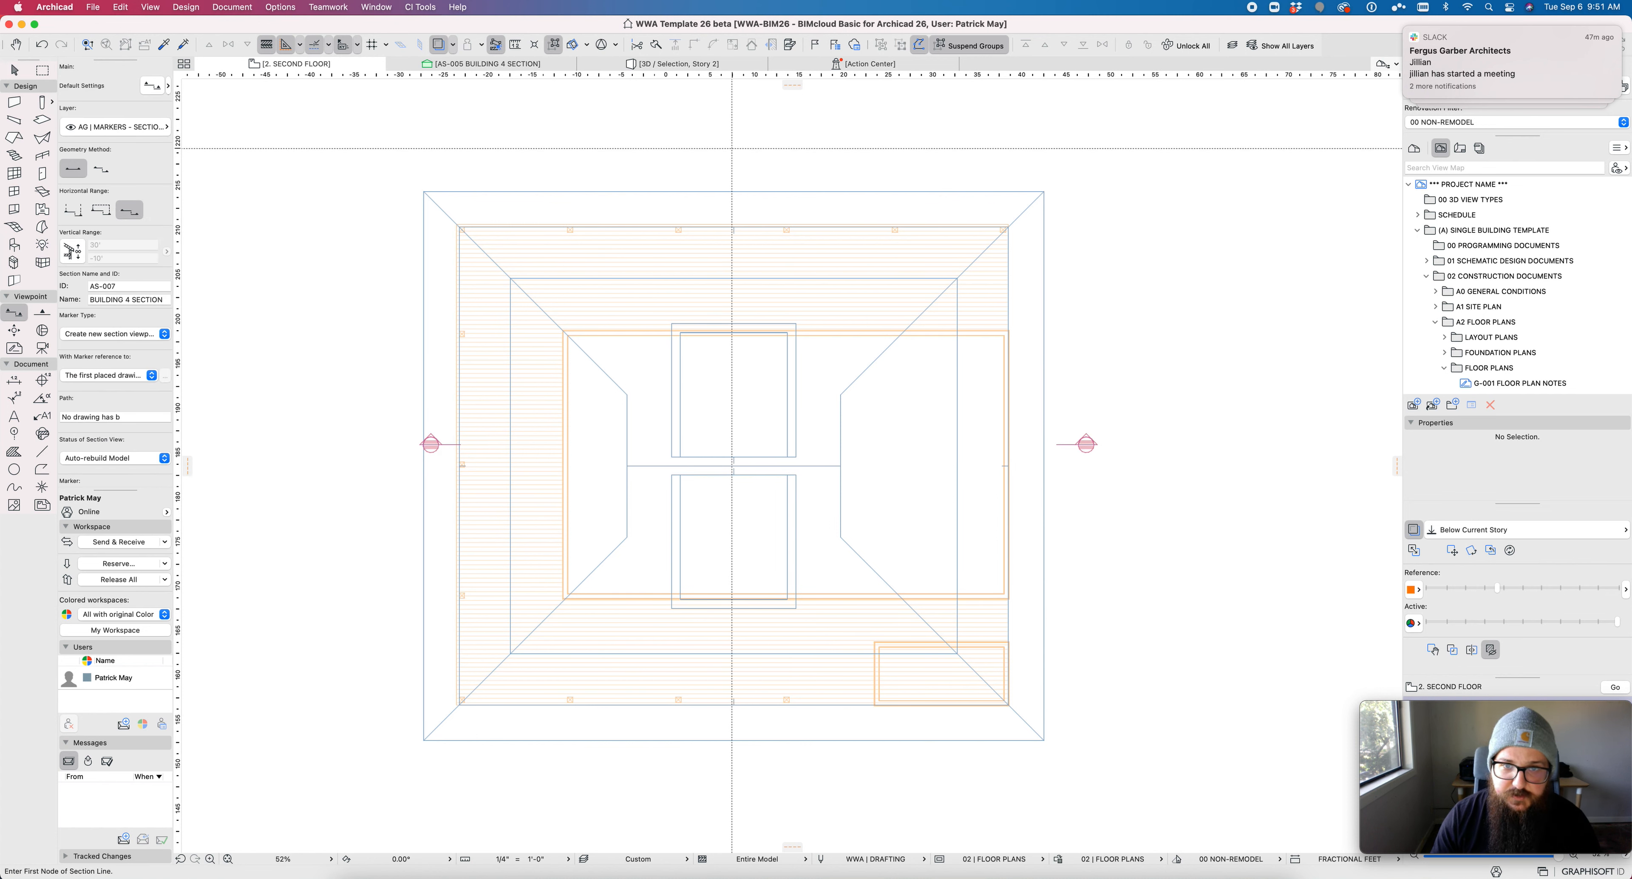
click(731, 147)
click(730, 795)
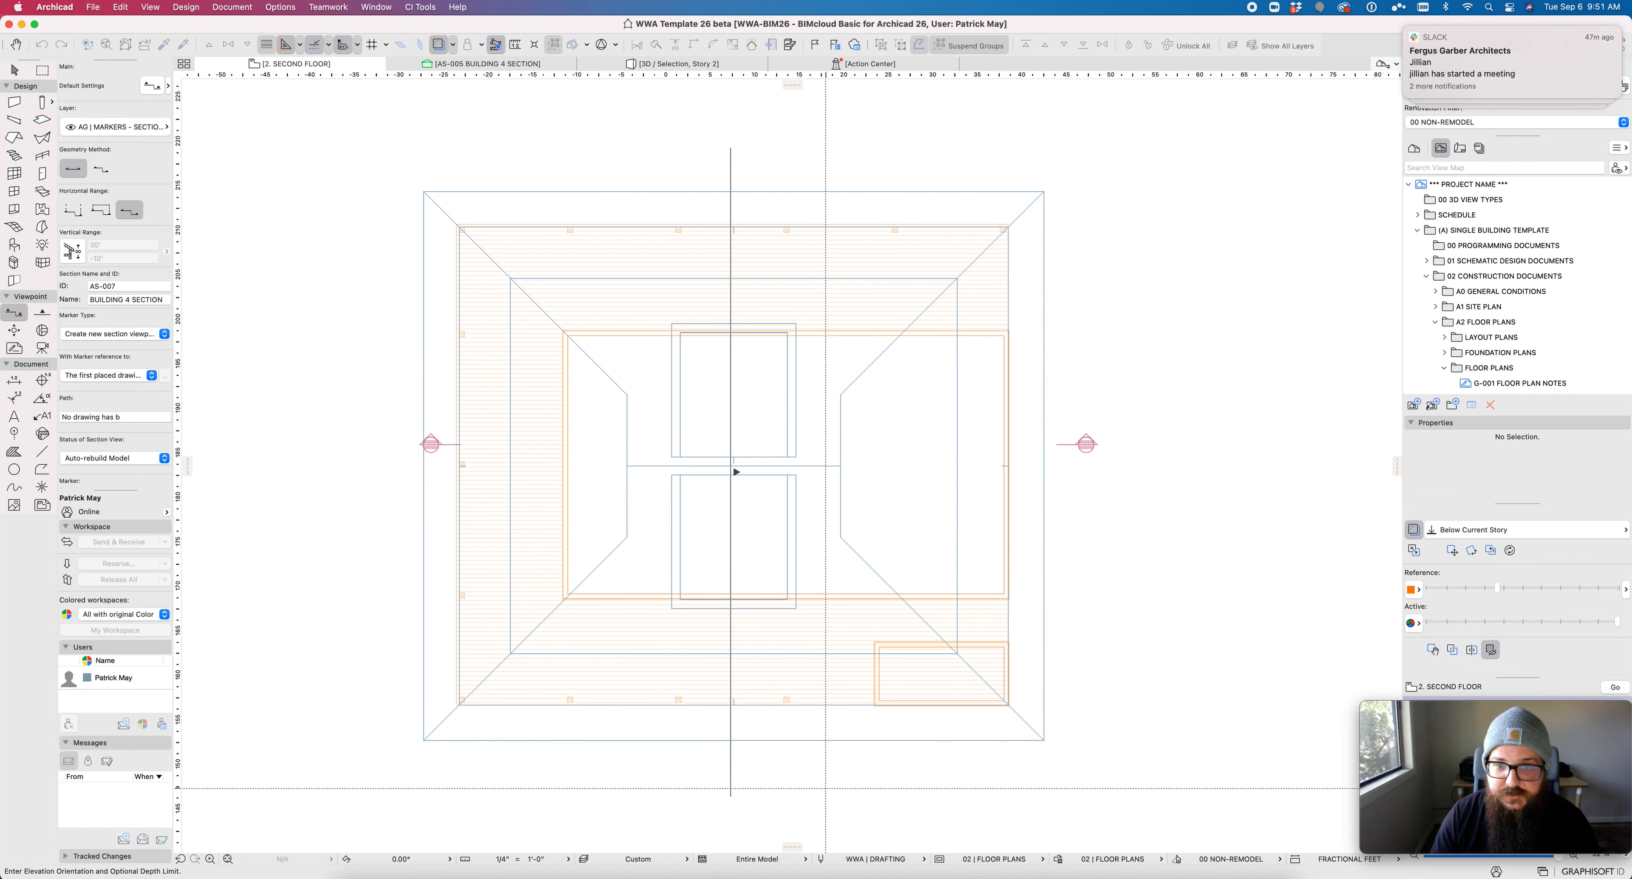
click(723, 470)
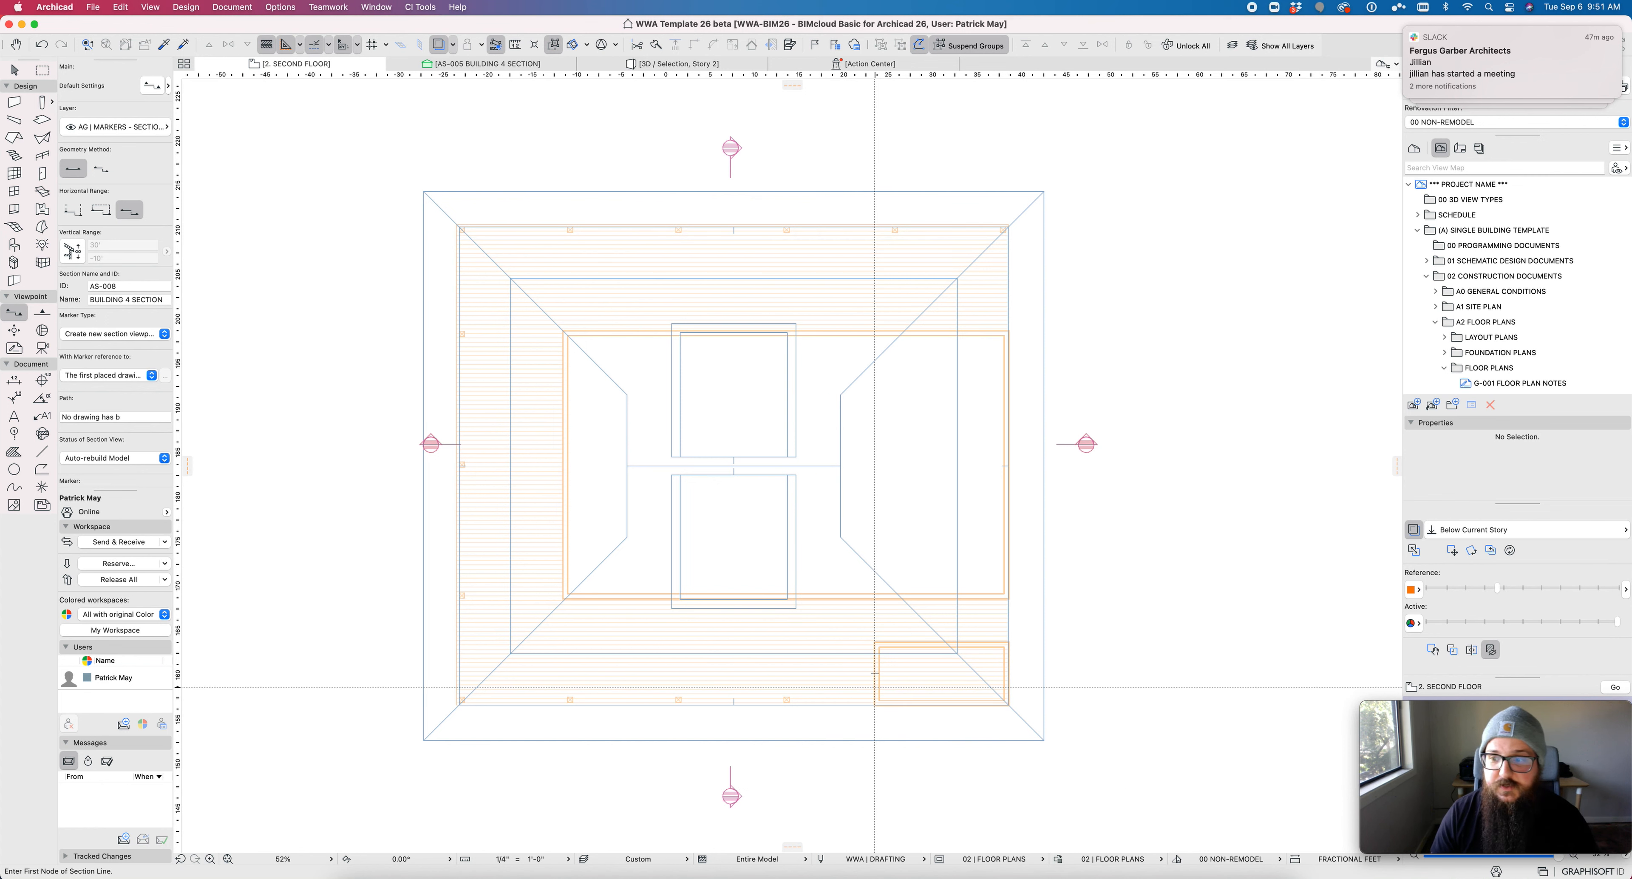
key(Escape)
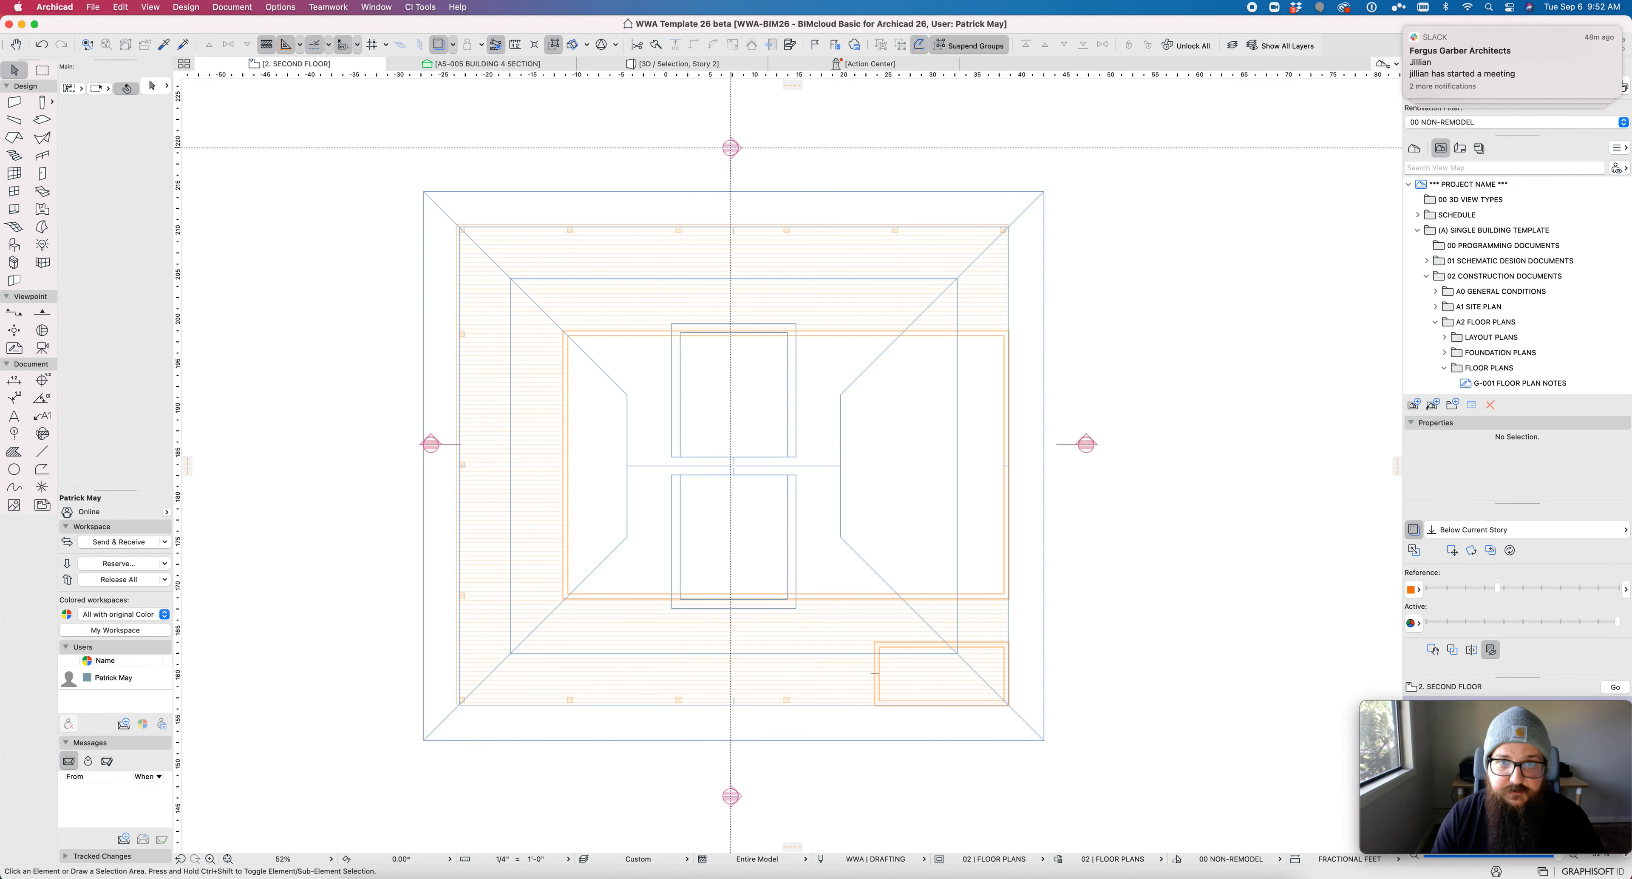
Step: Open the section view of the new section line that crosses both roof openings
click(730, 147)
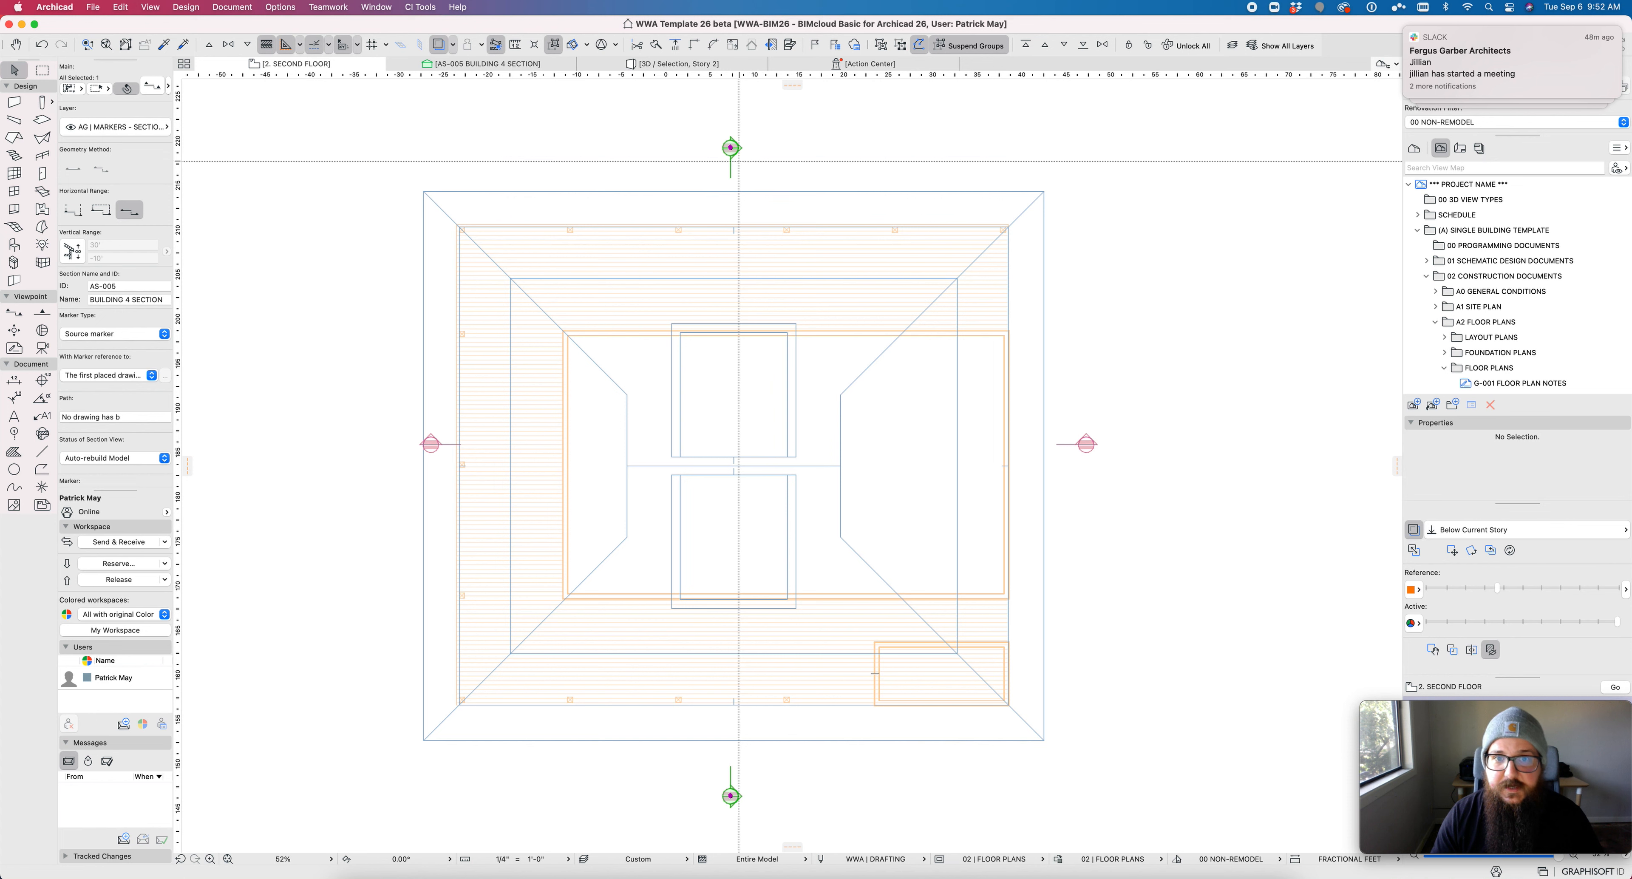
right_click(729, 148)
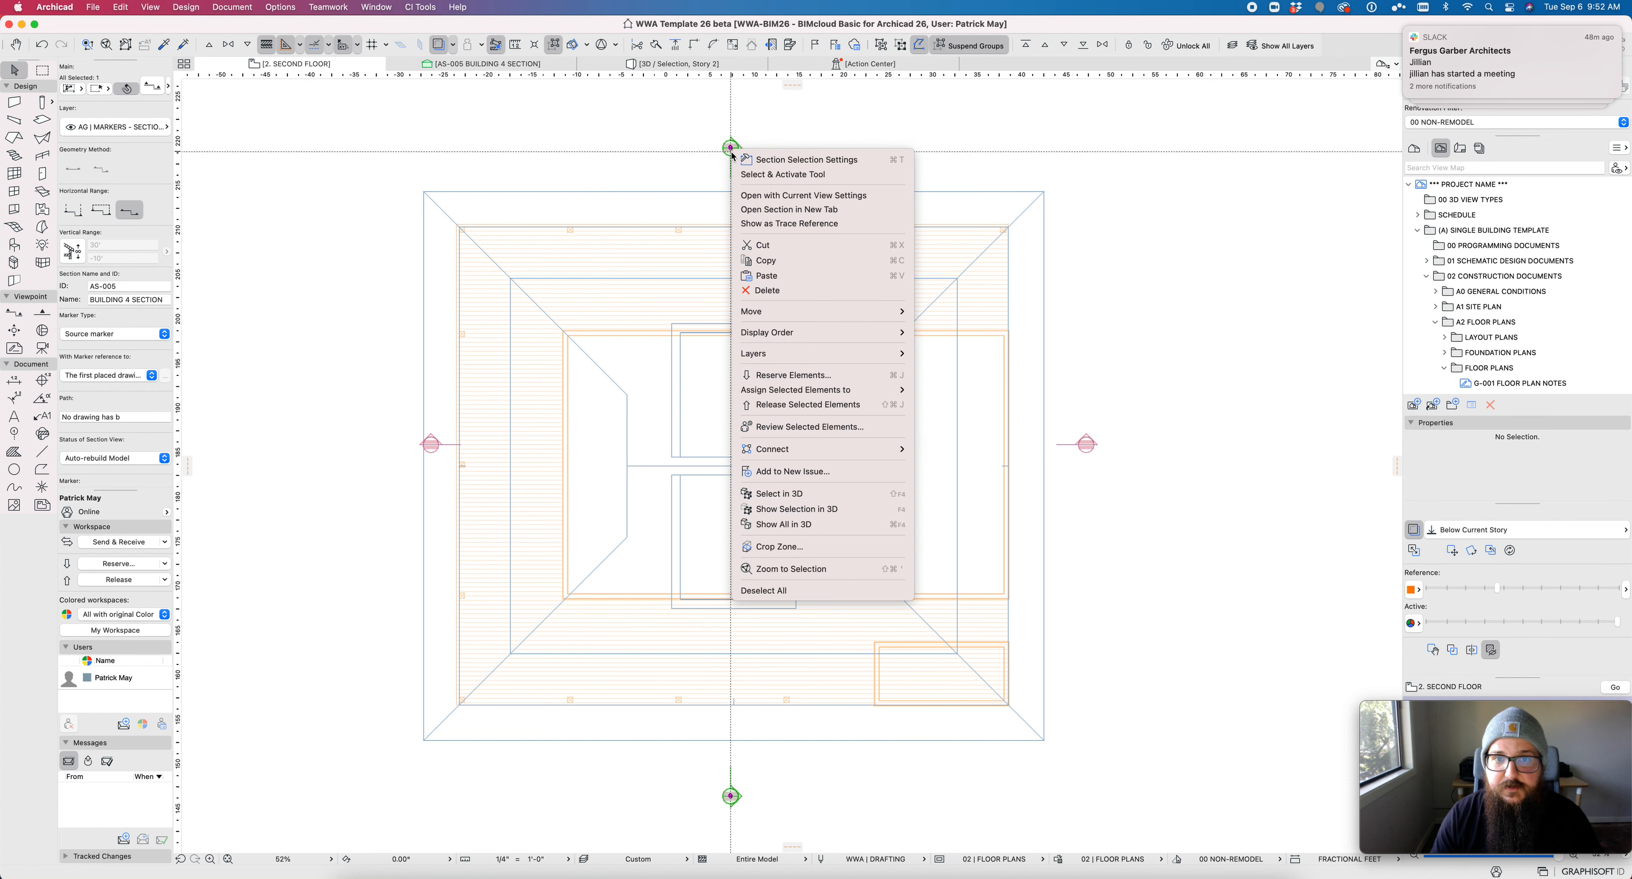
click(809, 201)
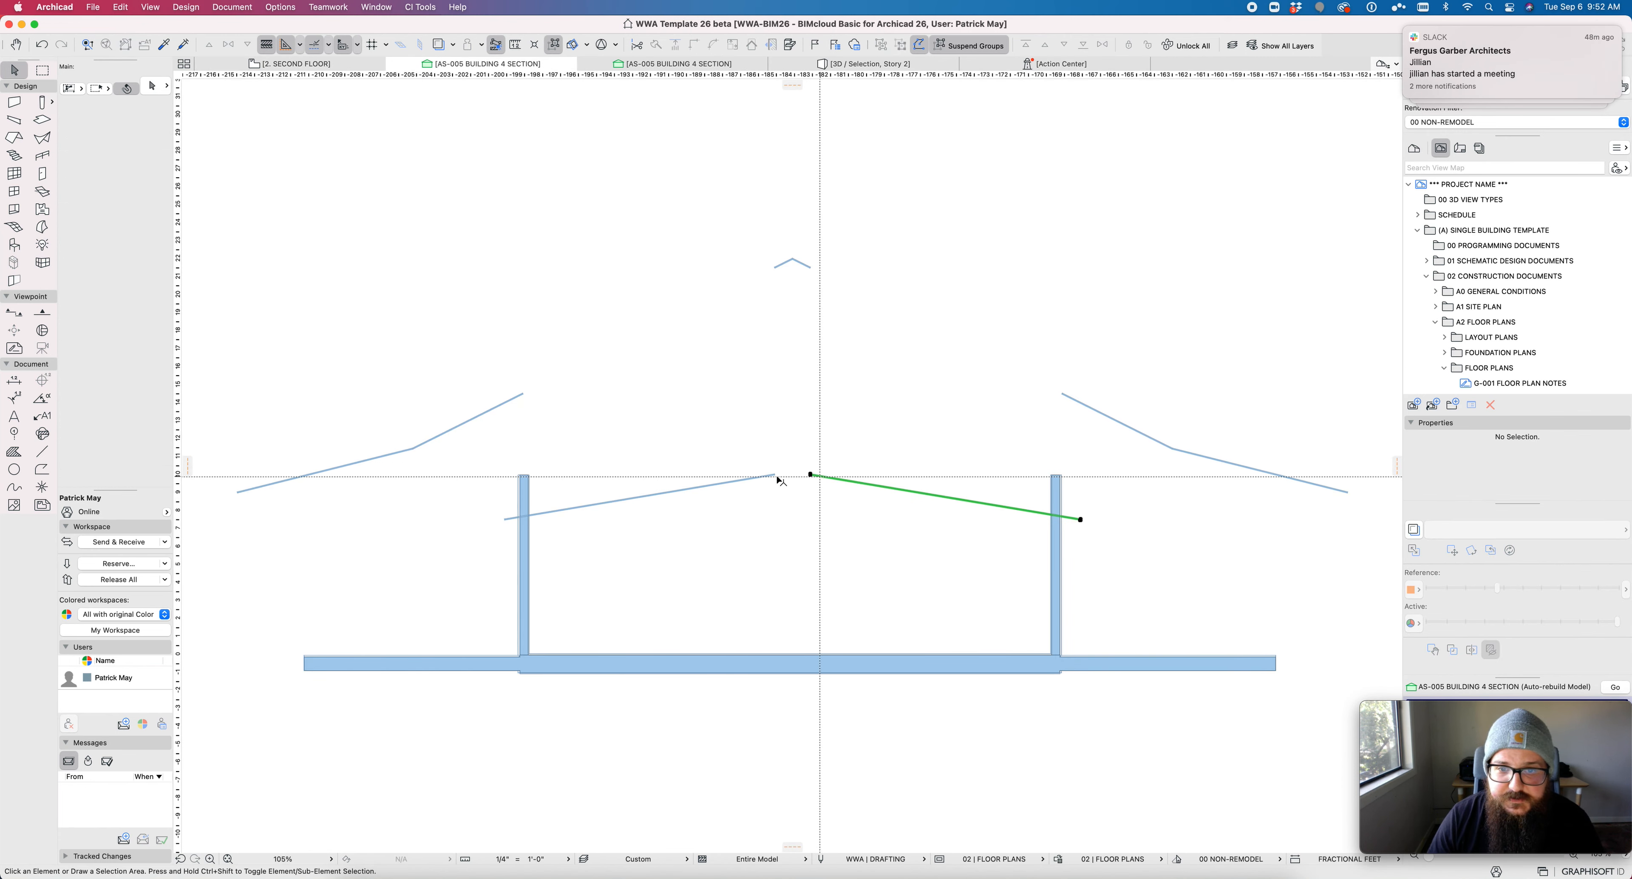
Step: In the section, move both single-plane roofs up so their inner ends meet the lower ends of the ridge piece
shift+click(776, 478)
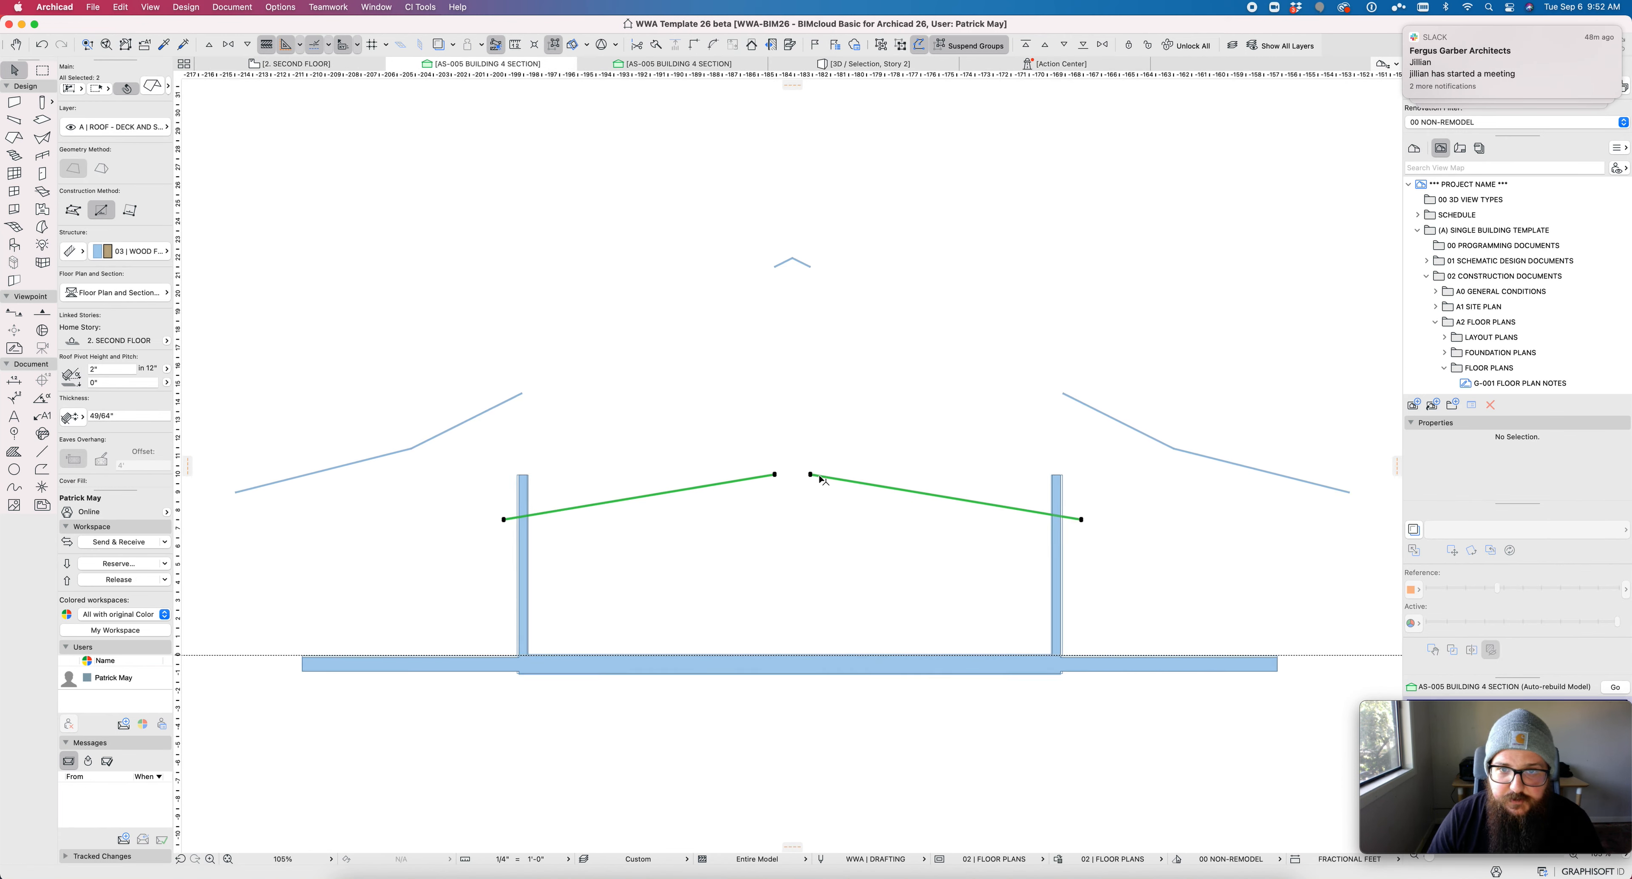
scroll(824, 480, up, 5)
drag(777, 470, 803, 192)
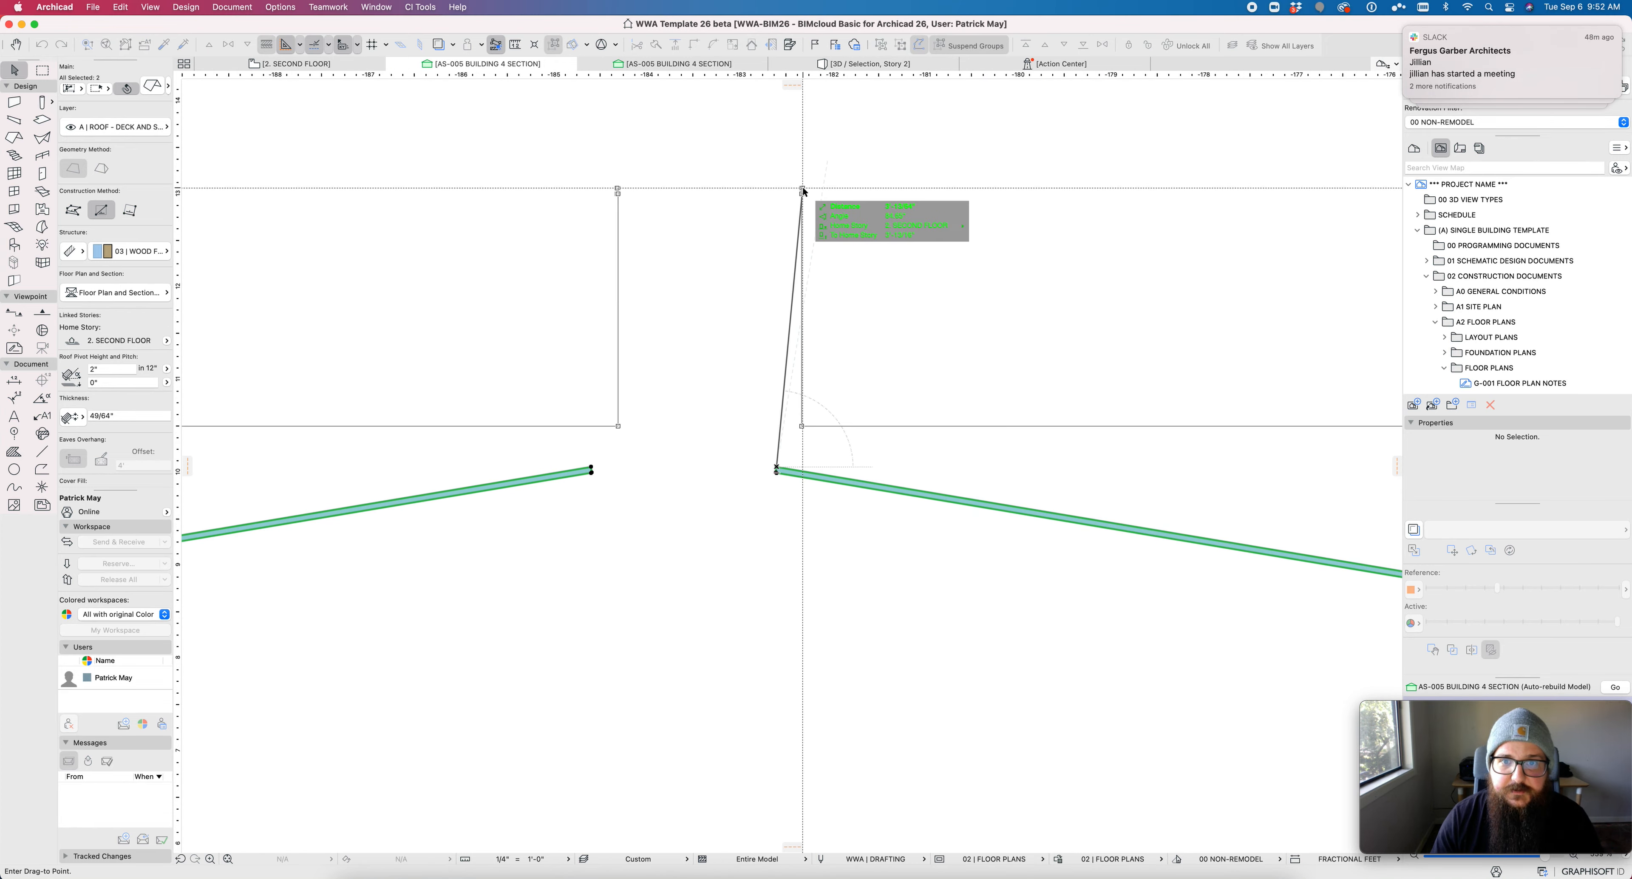
scroll(802, 392, up, 10)
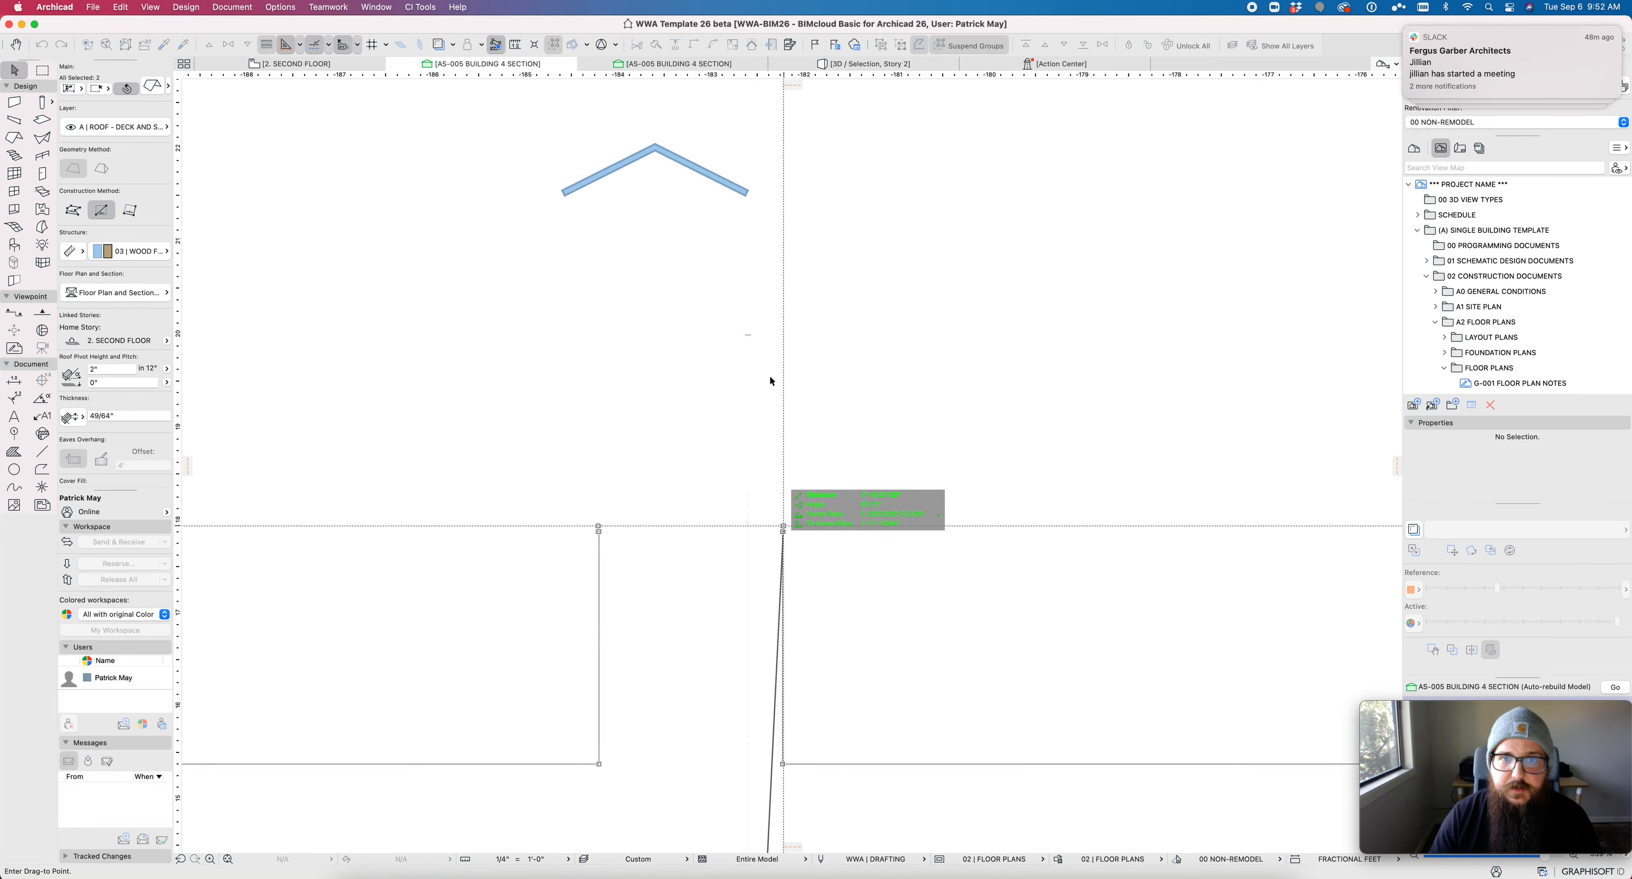
click(748, 193)
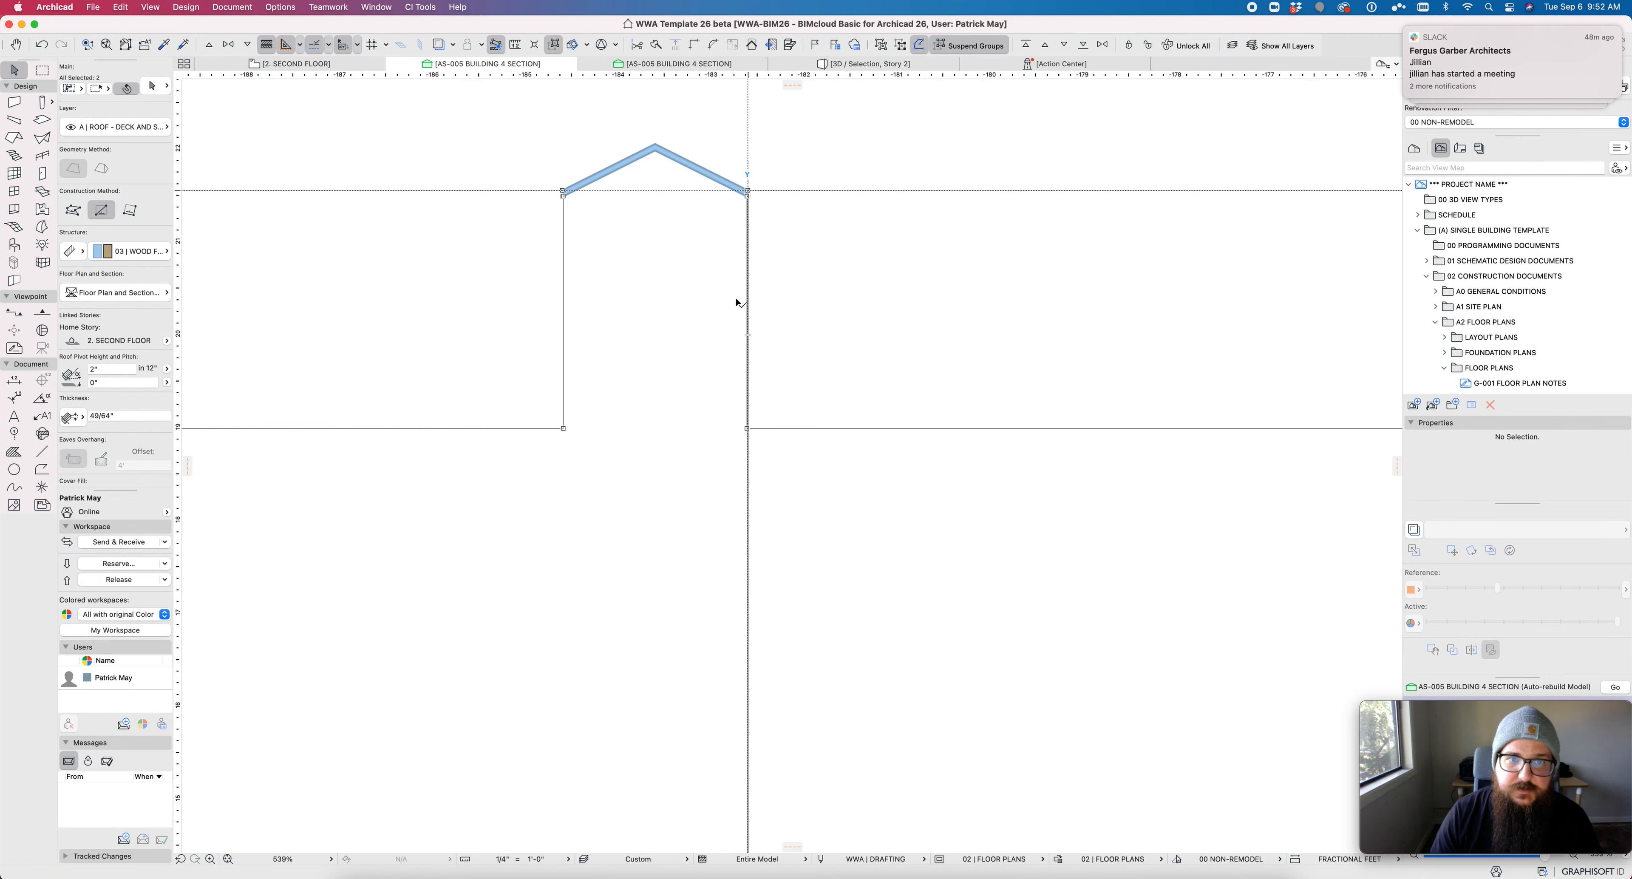
scroll(678, 339, down, 10)
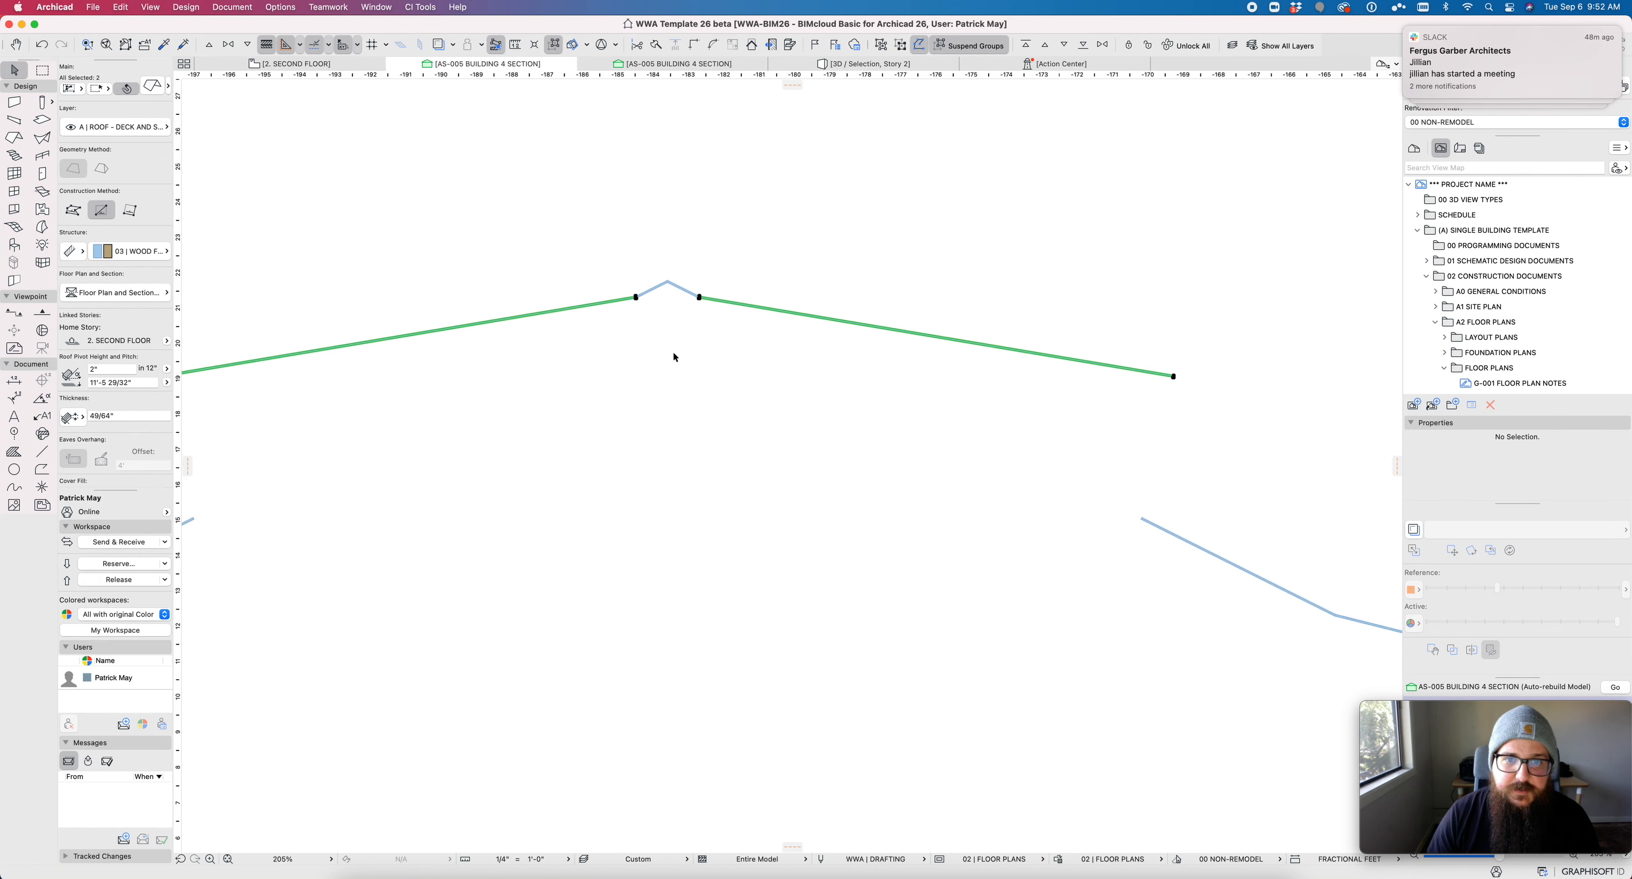
key(Escape)
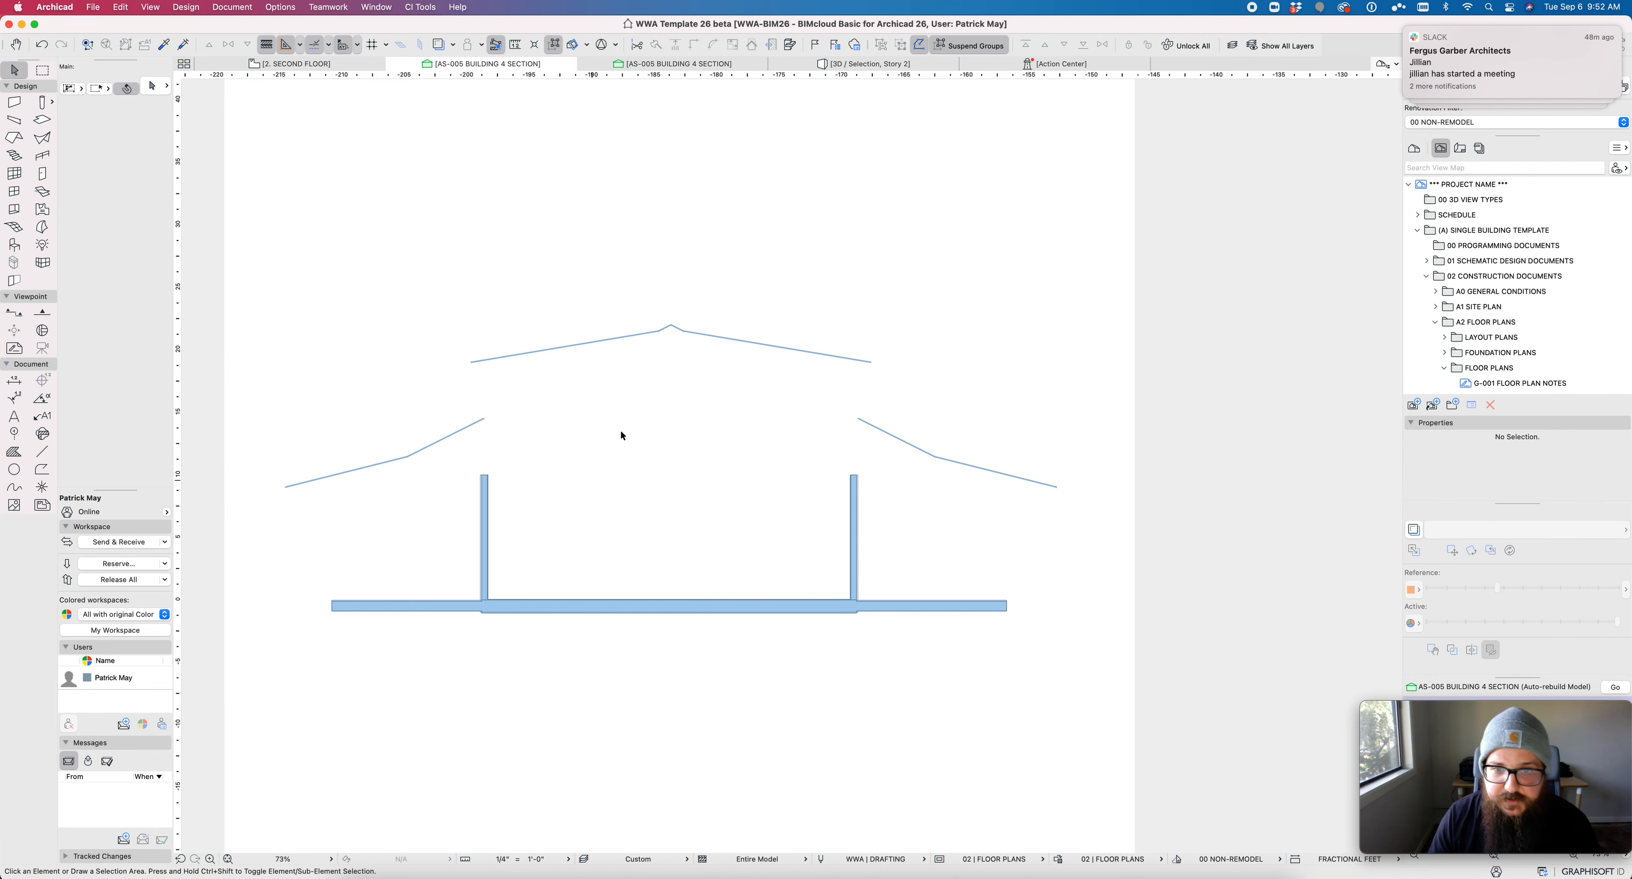
Step: Show the whole model in 3D and examine the raised single-plane roofs above the openings
key(F5)
shift+middle_drag(690, 488, 830, 469)
shift+middle_drag(697, 467, 791, 564)
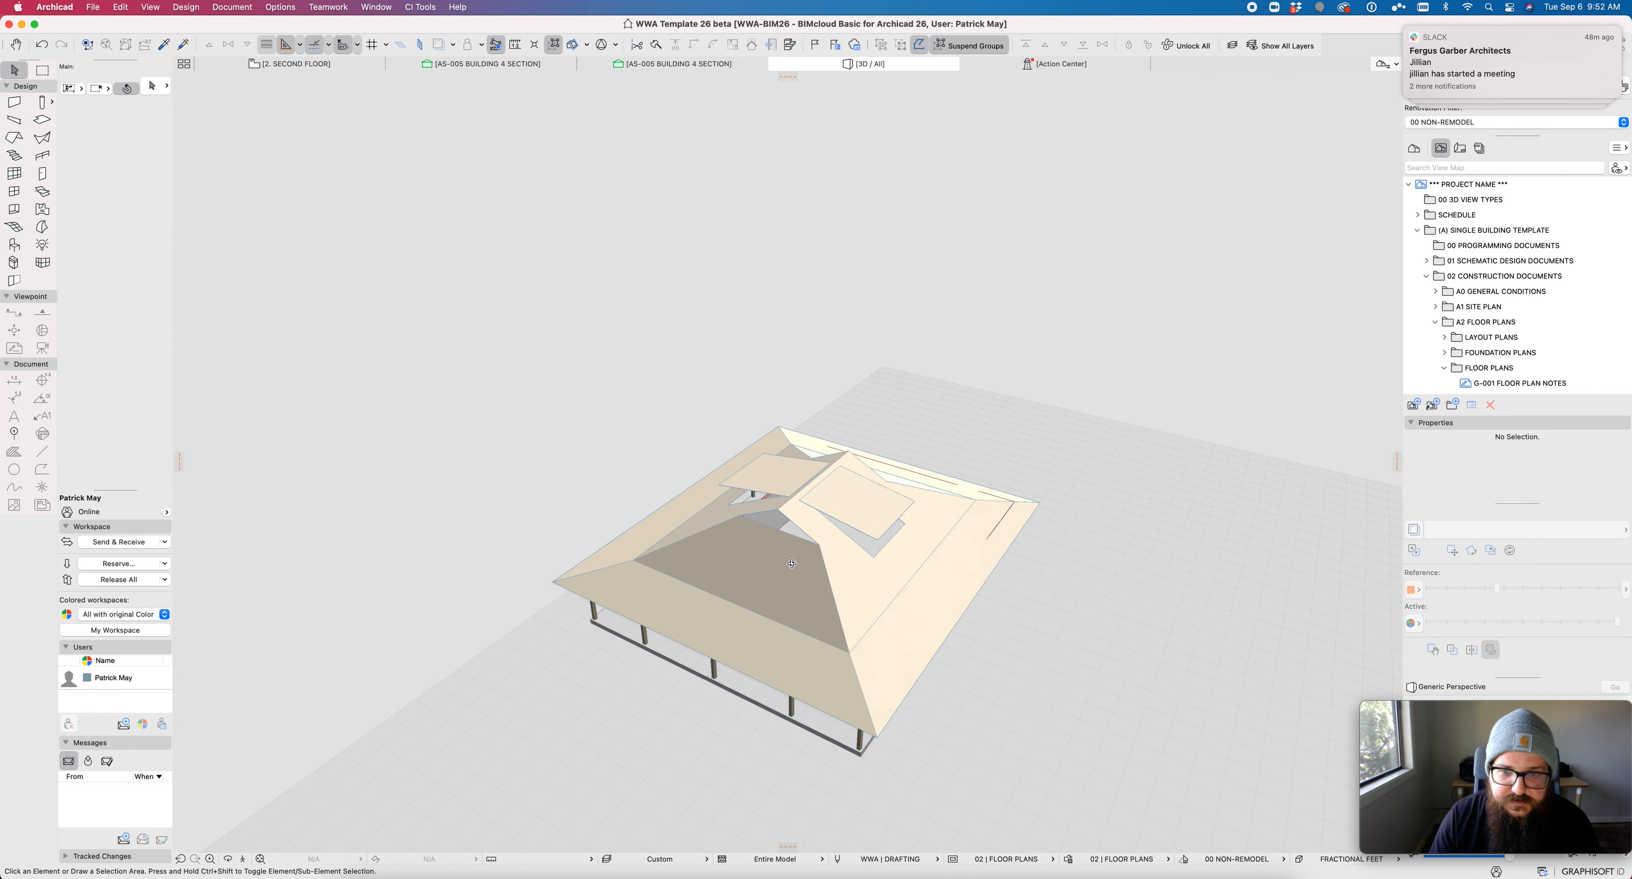
Step: Offset the front gable edge of the upper roof tier outward to form a small overhang
click(802, 527)
click(794, 526)
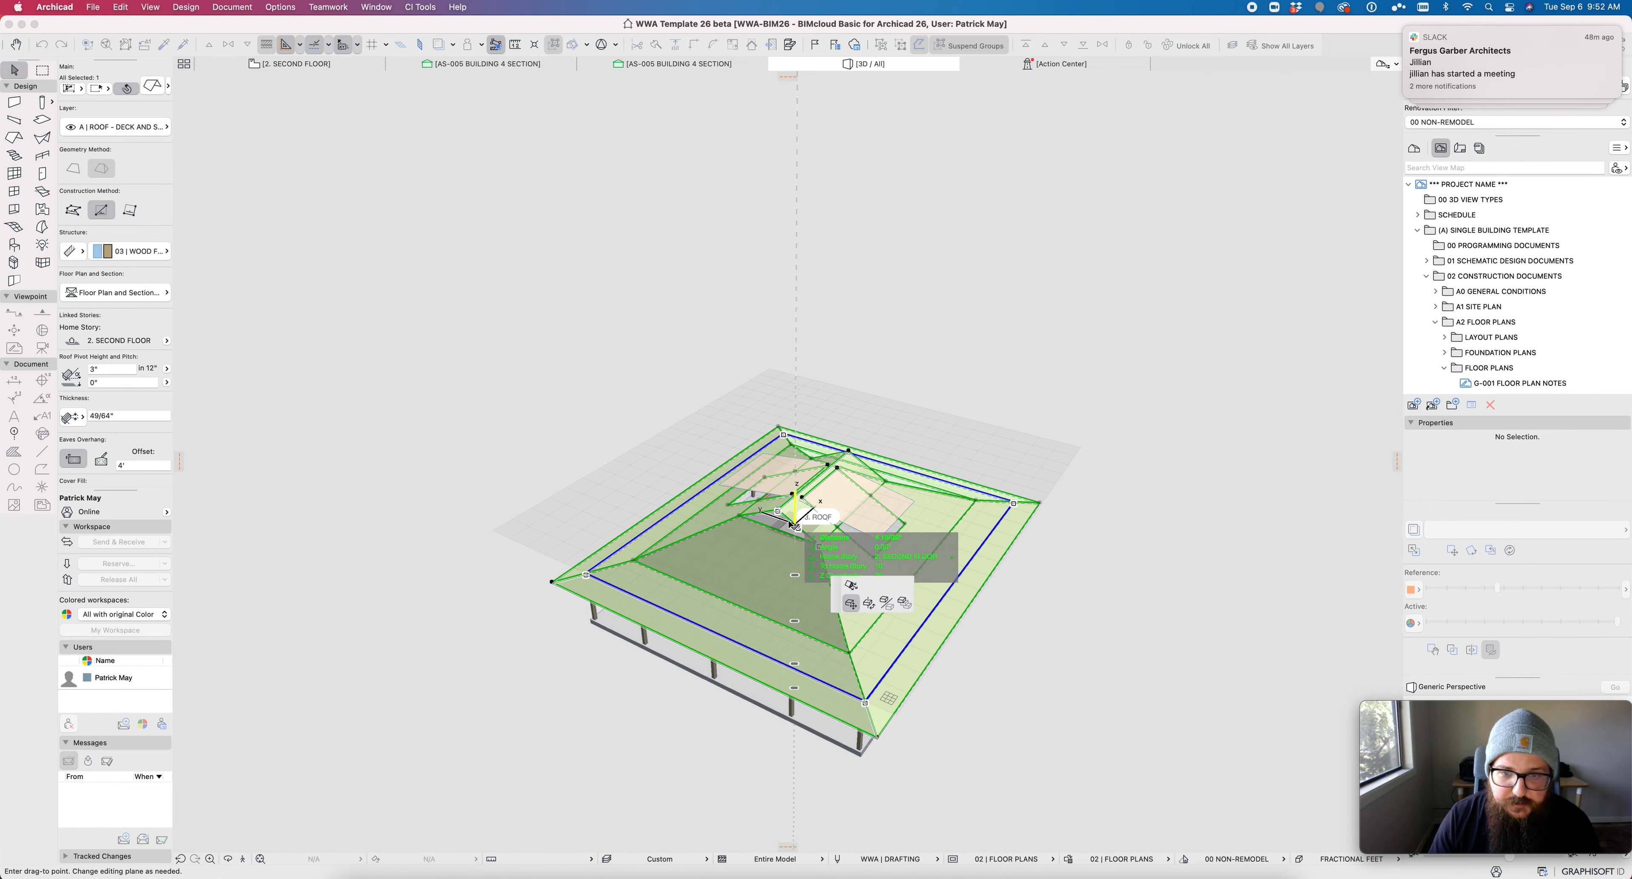
click(533, 291)
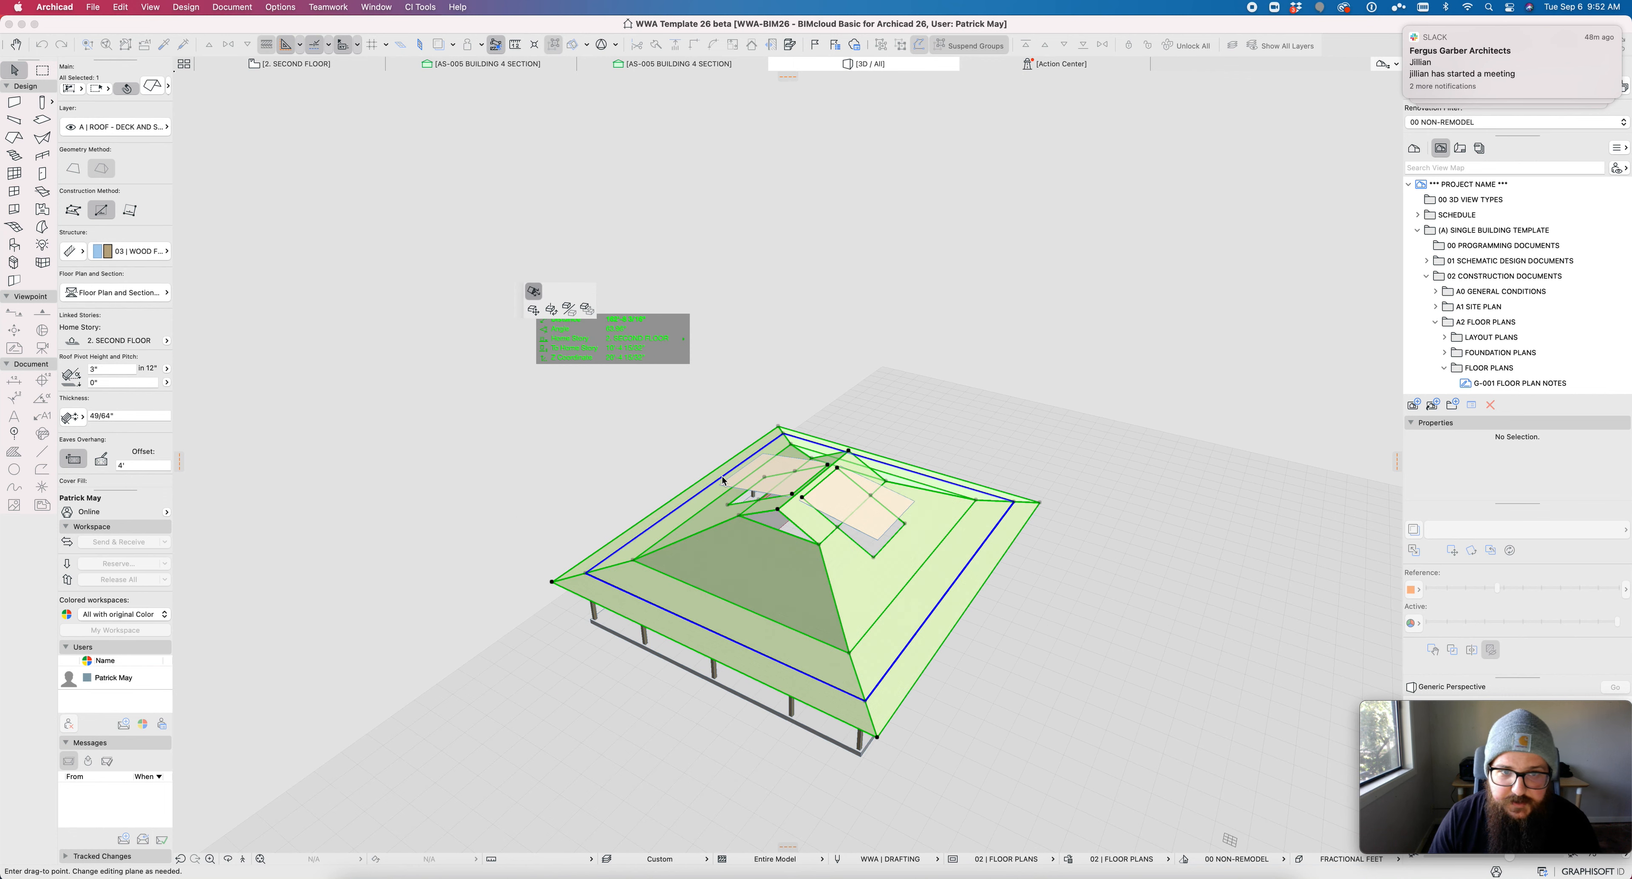
click(731, 546)
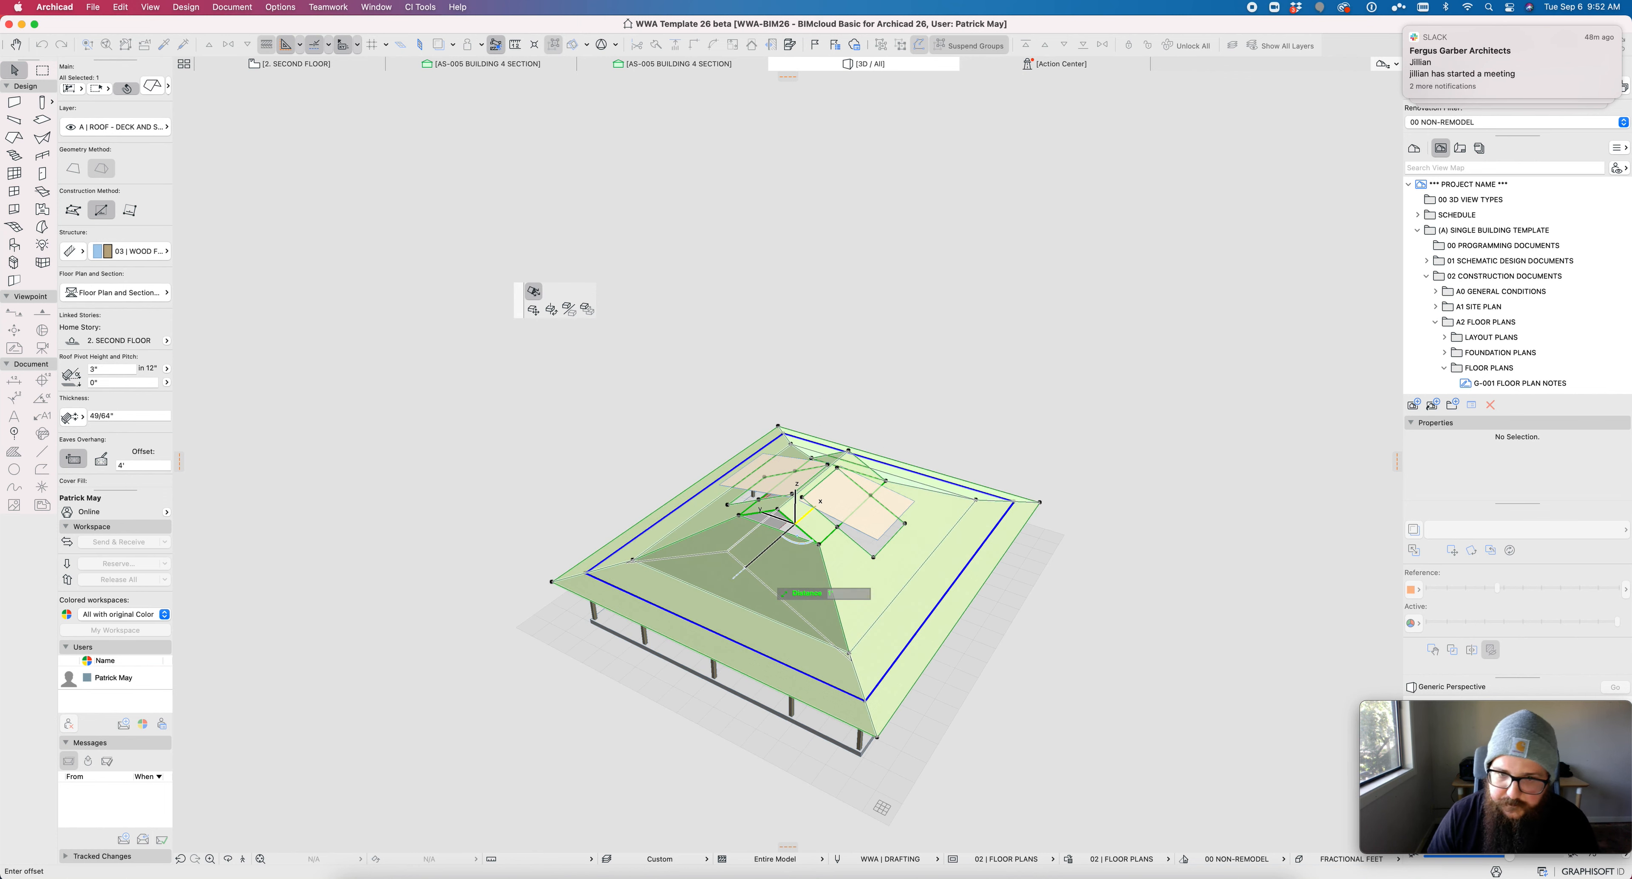
key(Return)
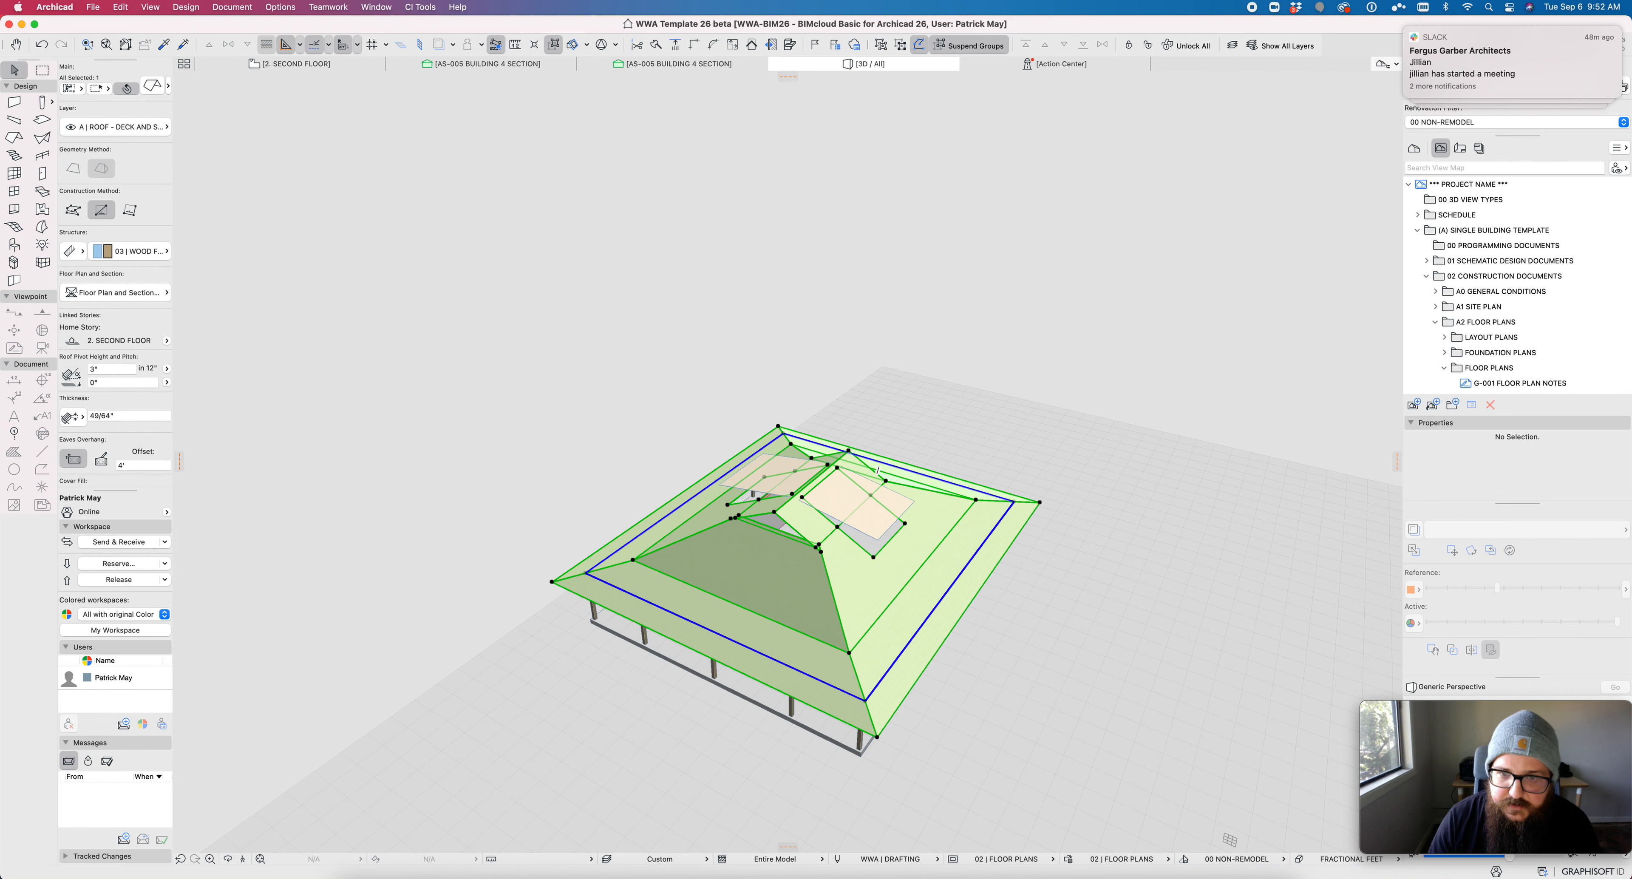
Step: Offset the opposite gable edge of the upper roof tier outward to form a matching overhang
click(878, 470)
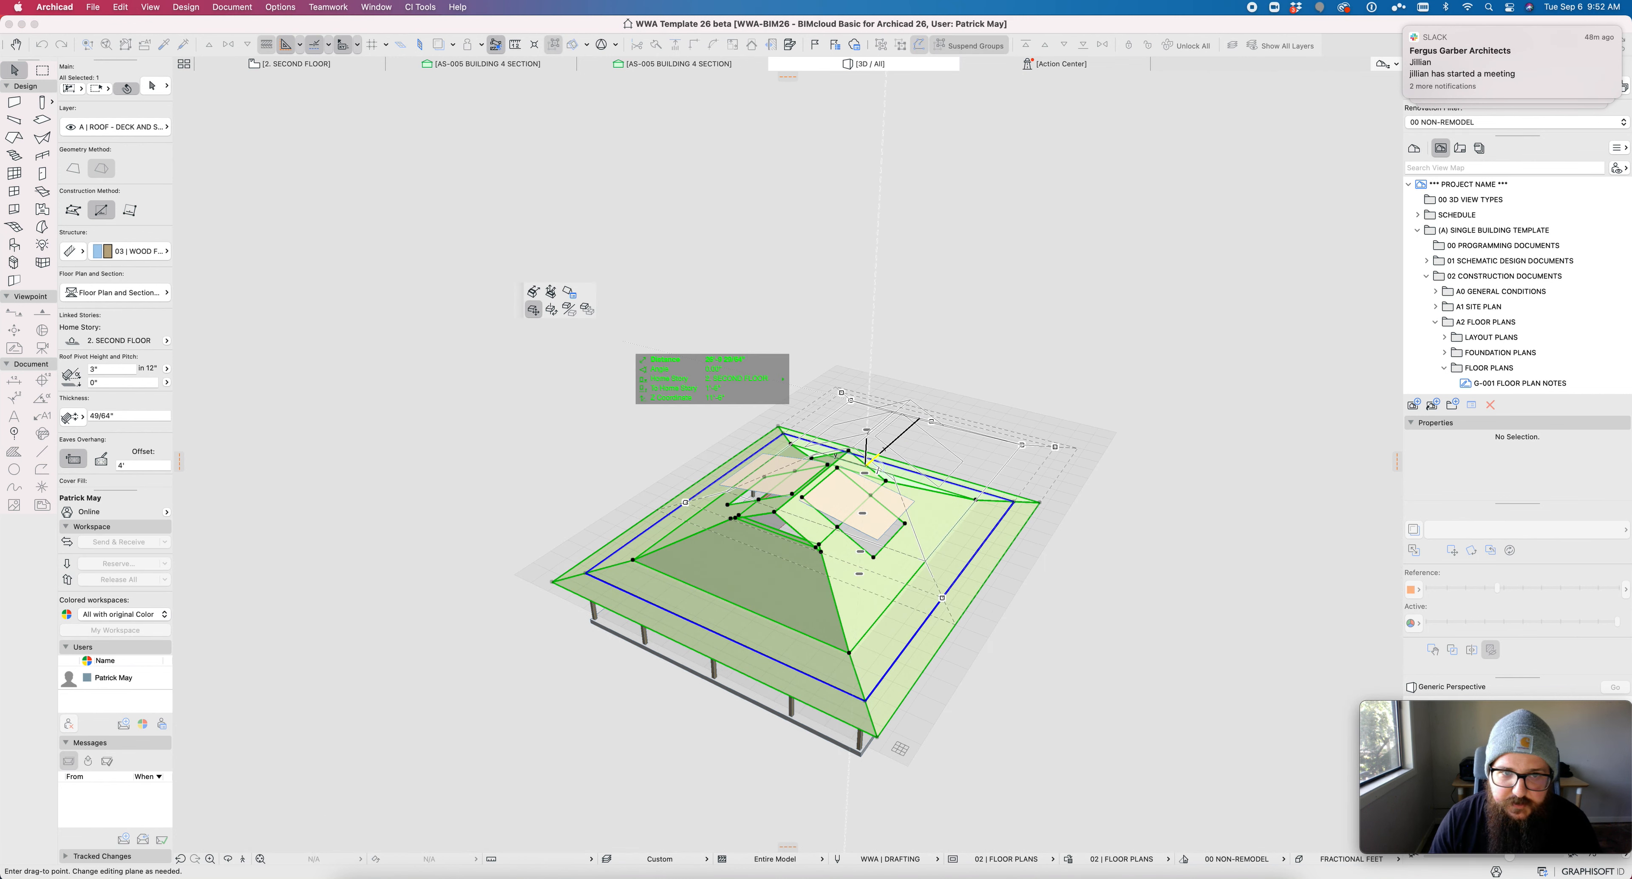
key(Escape)
middle_drag(886, 481, 642, 654)
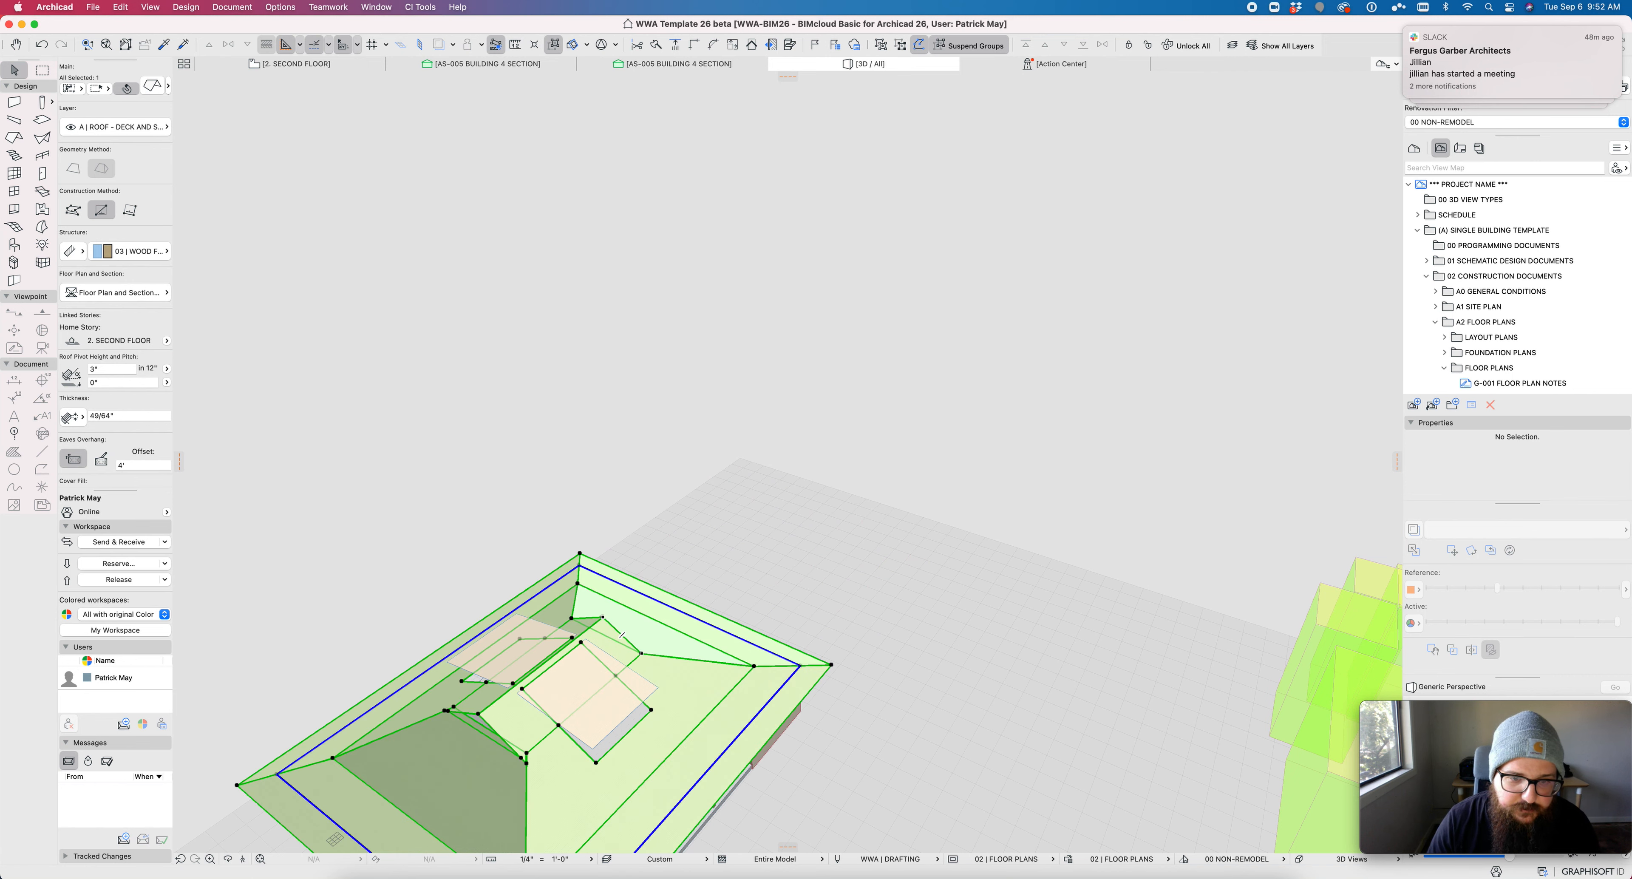
click(623, 635)
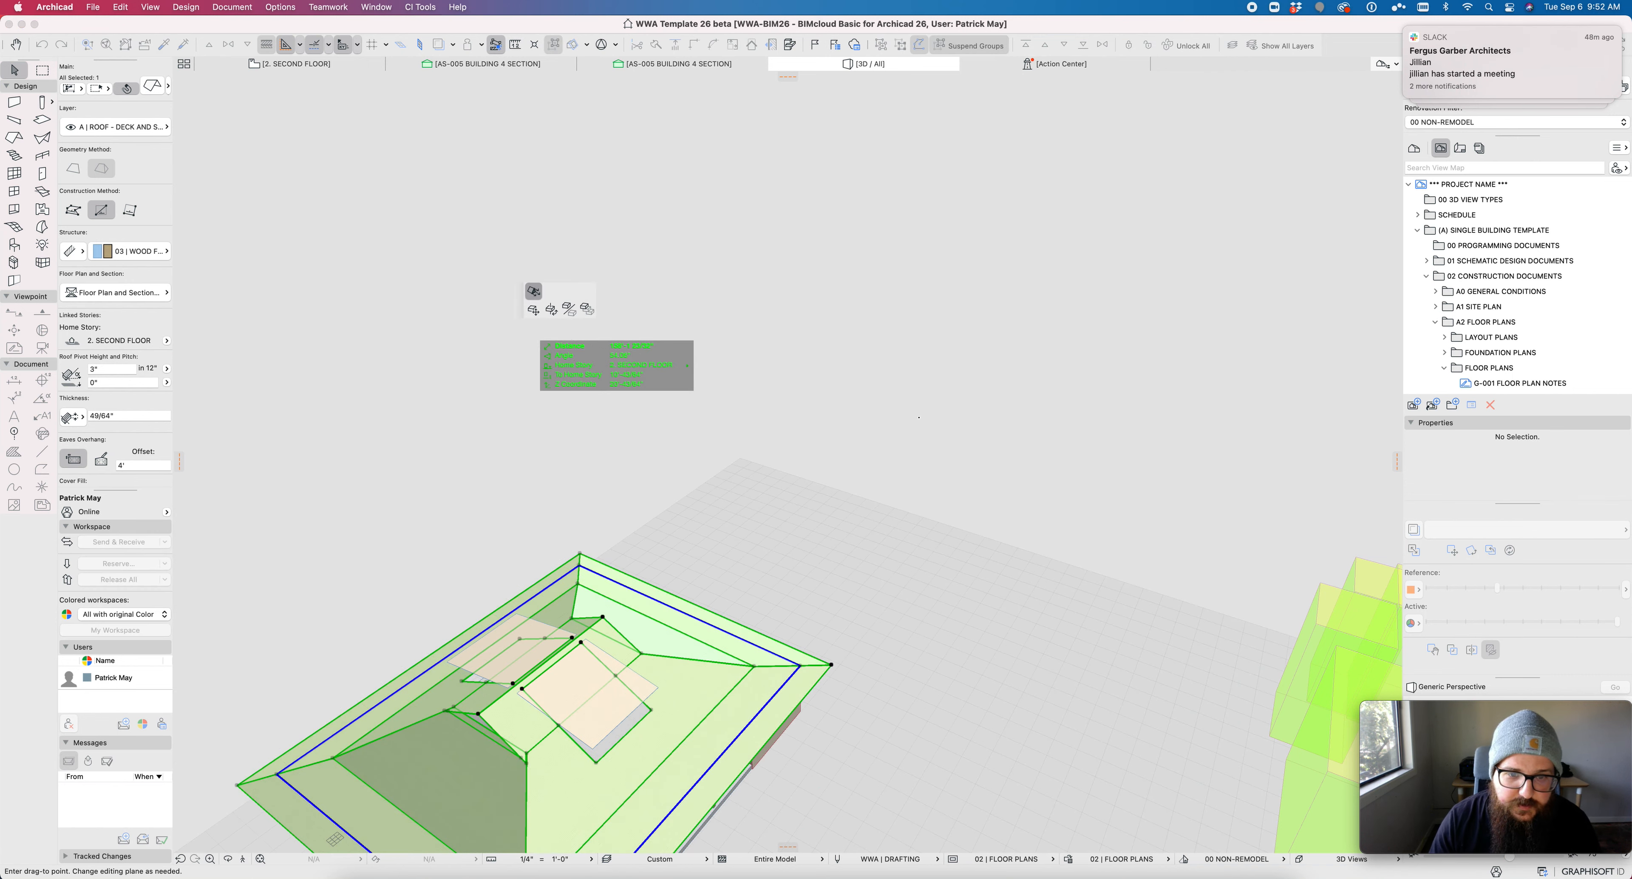
click(534, 292)
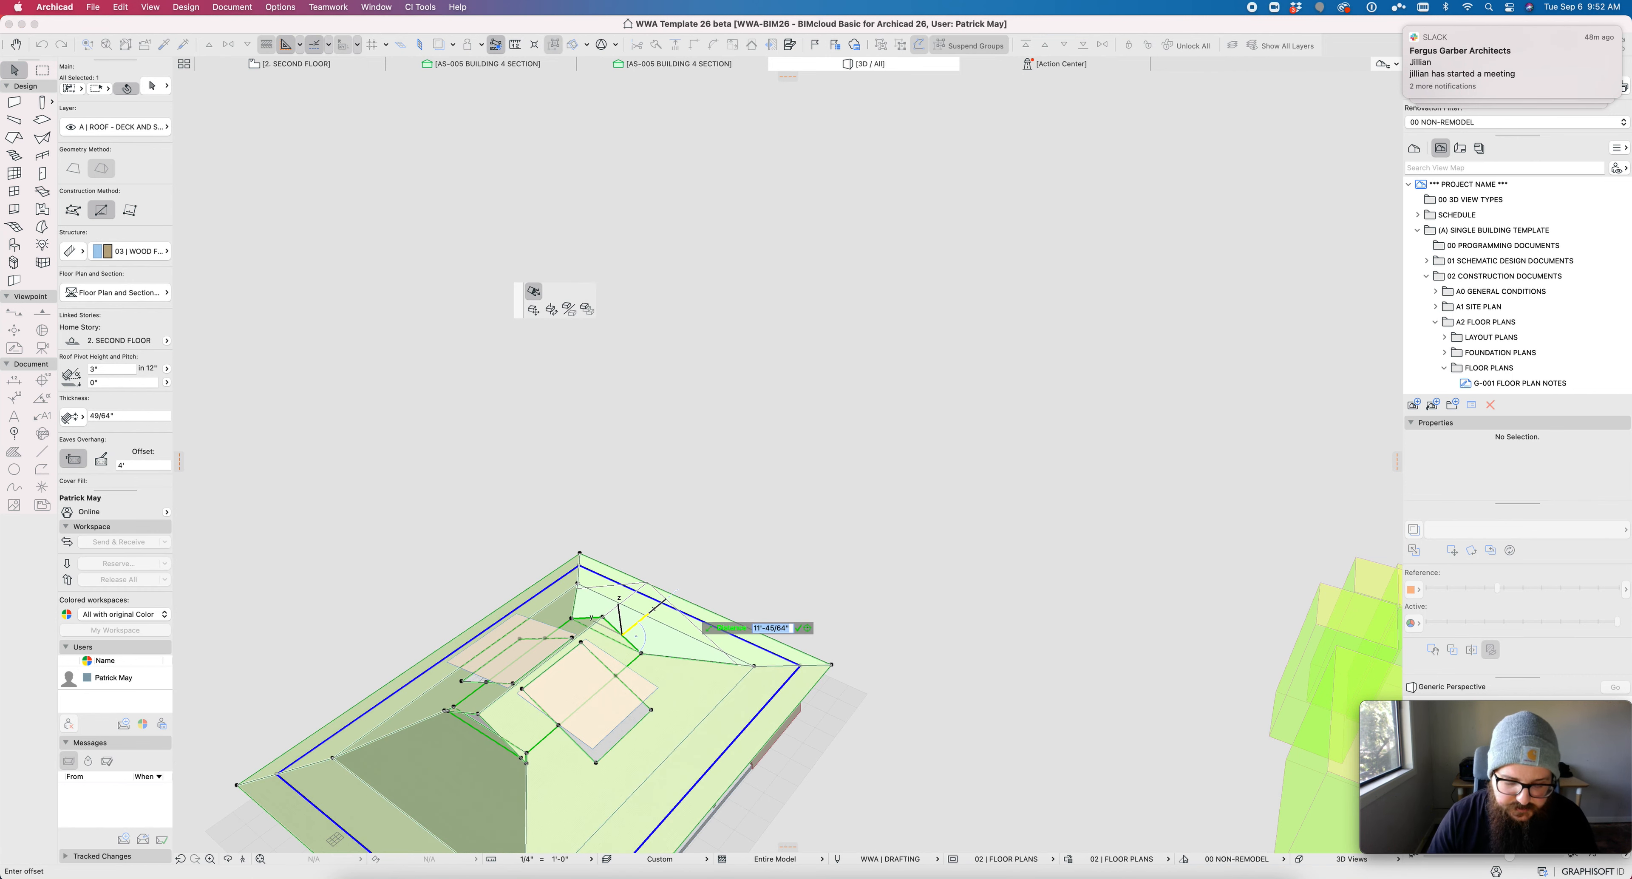
click(637, 635)
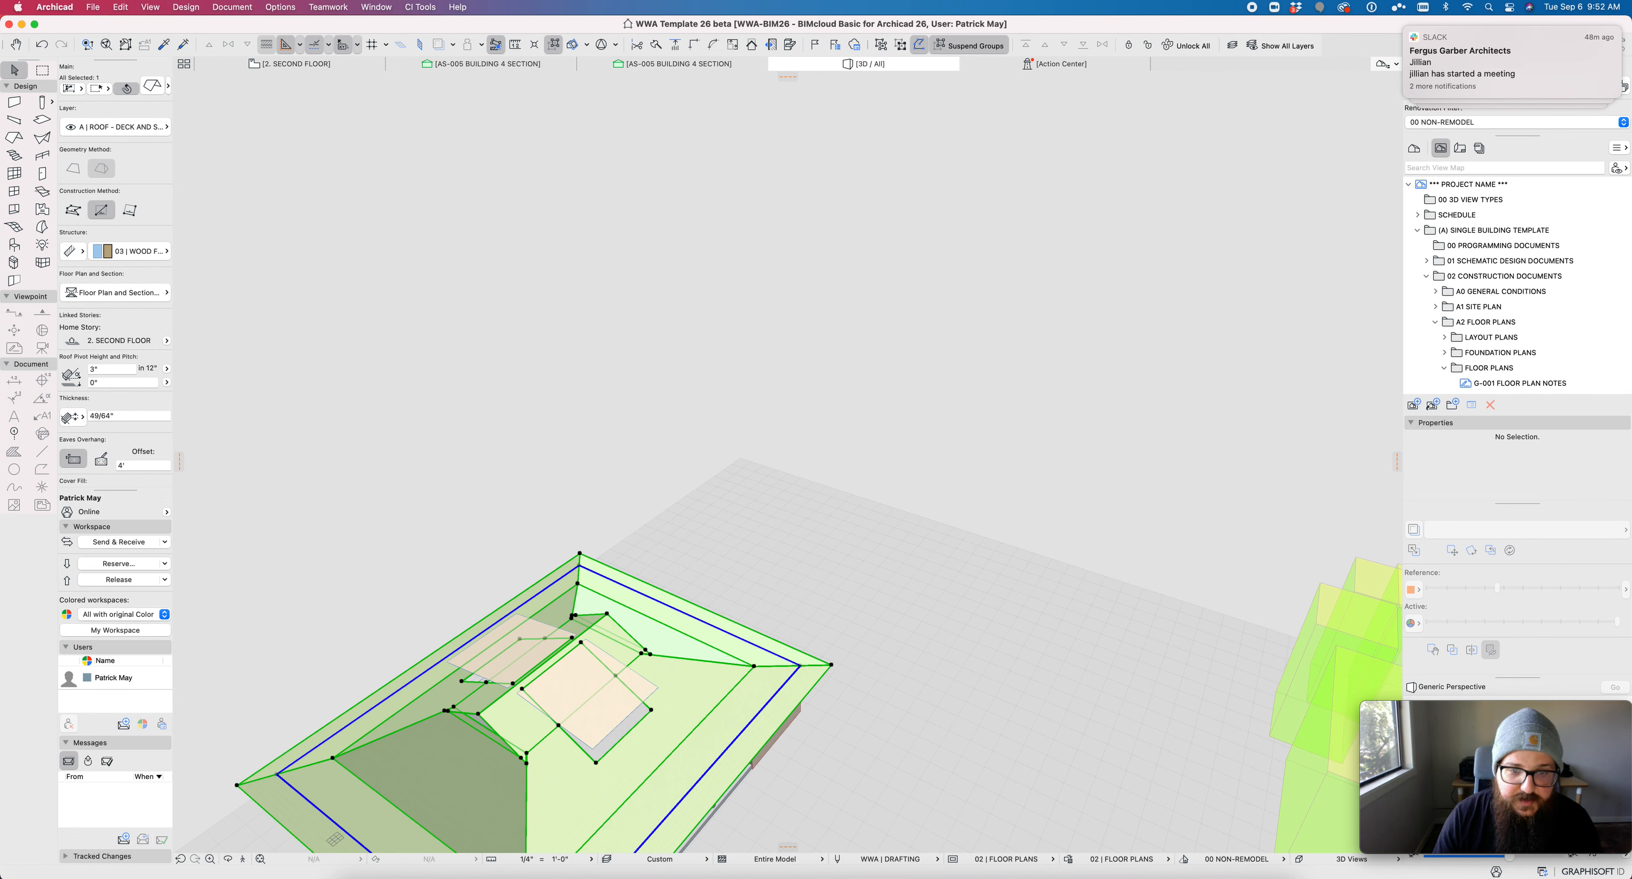
key(Escape)
middle_drag(636, 635, 843, 501)
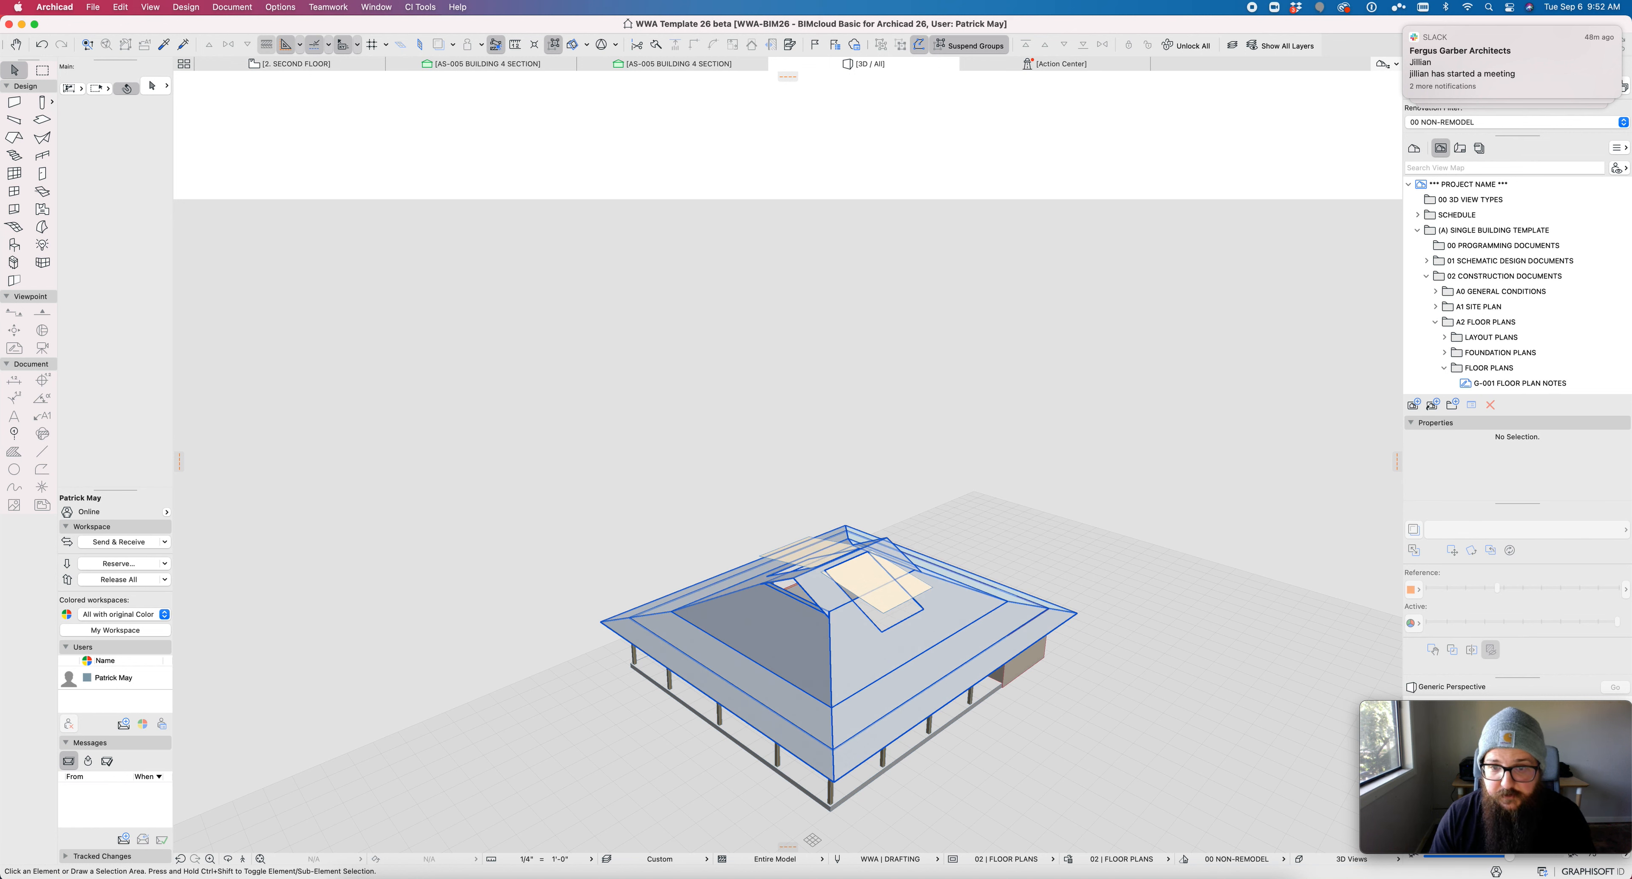
Step: Split the whole multi-plane roof into single-plane roofs, accepting deletion of the original
click(899, 671)
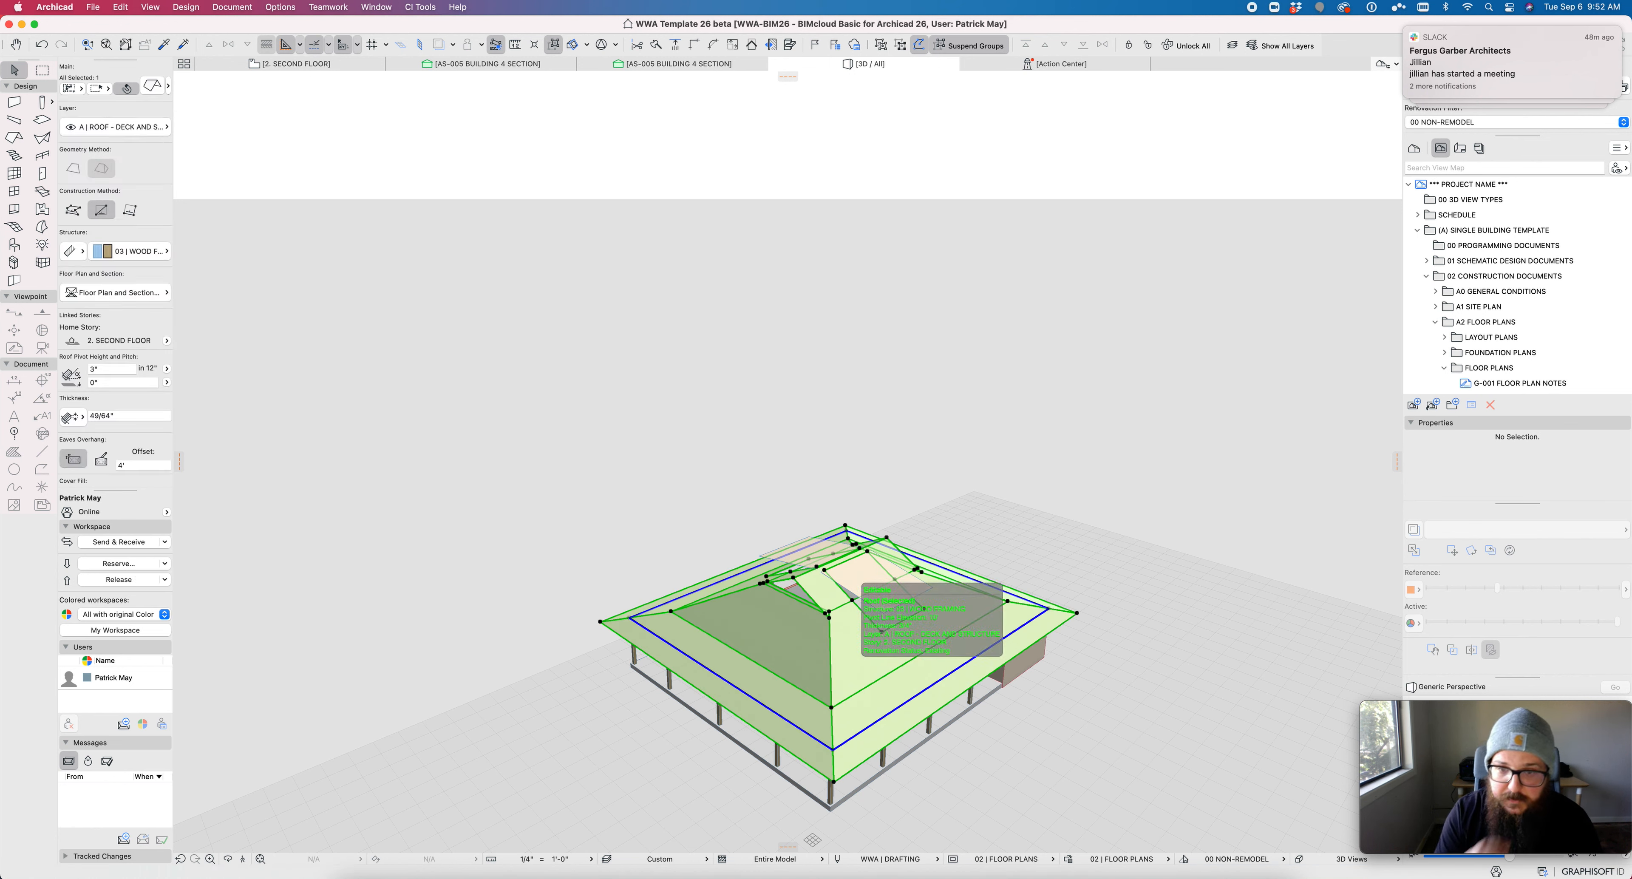
right_click(849, 592)
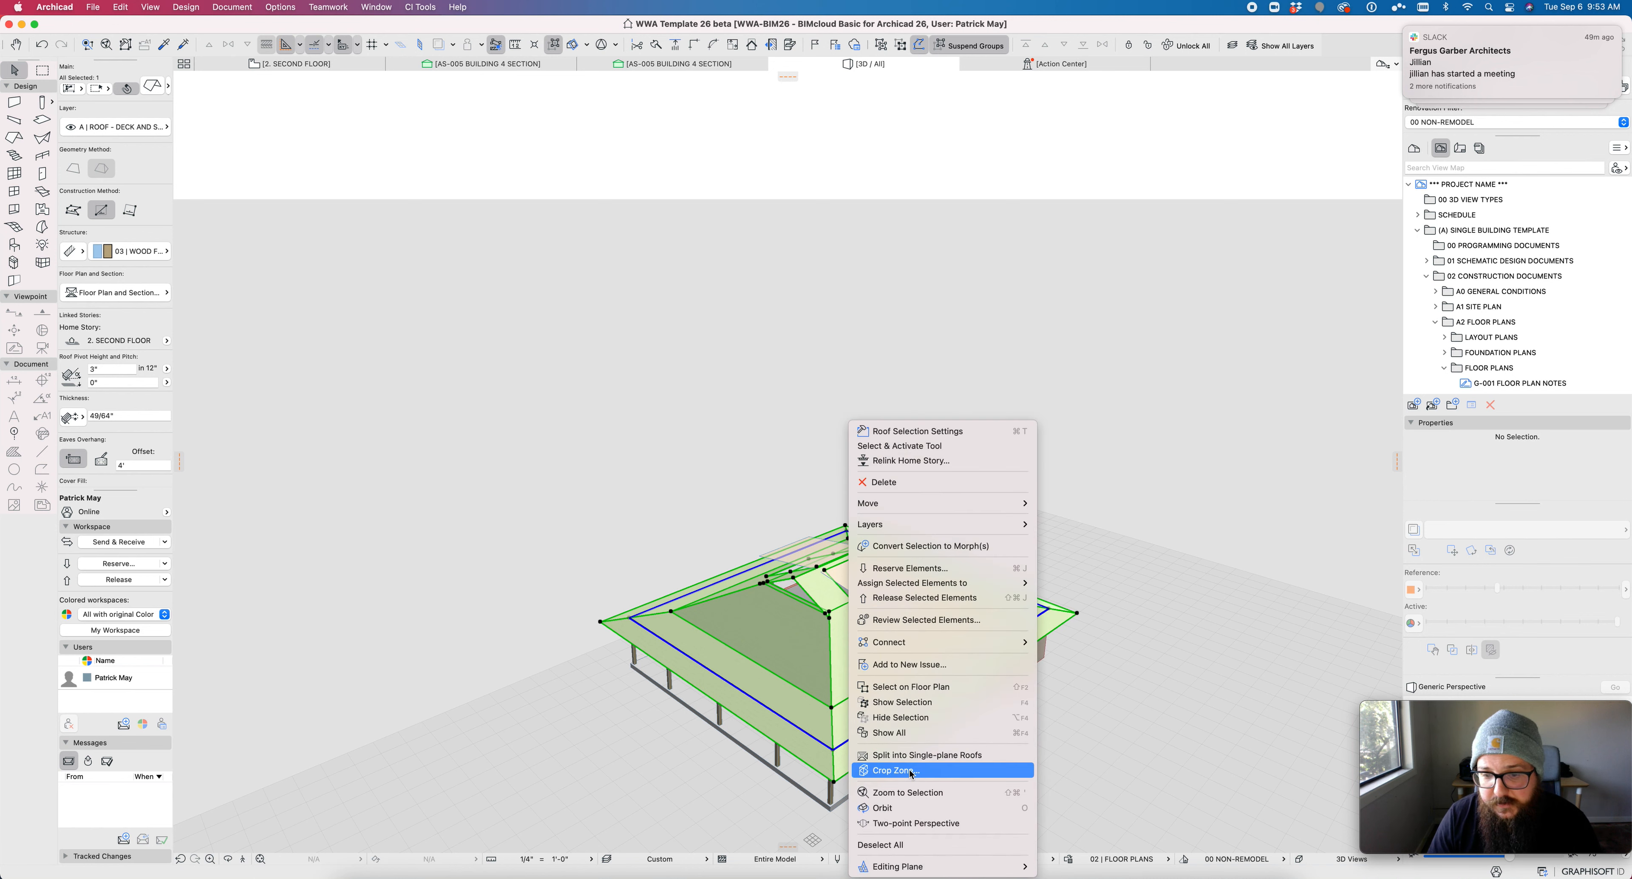
click(921, 759)
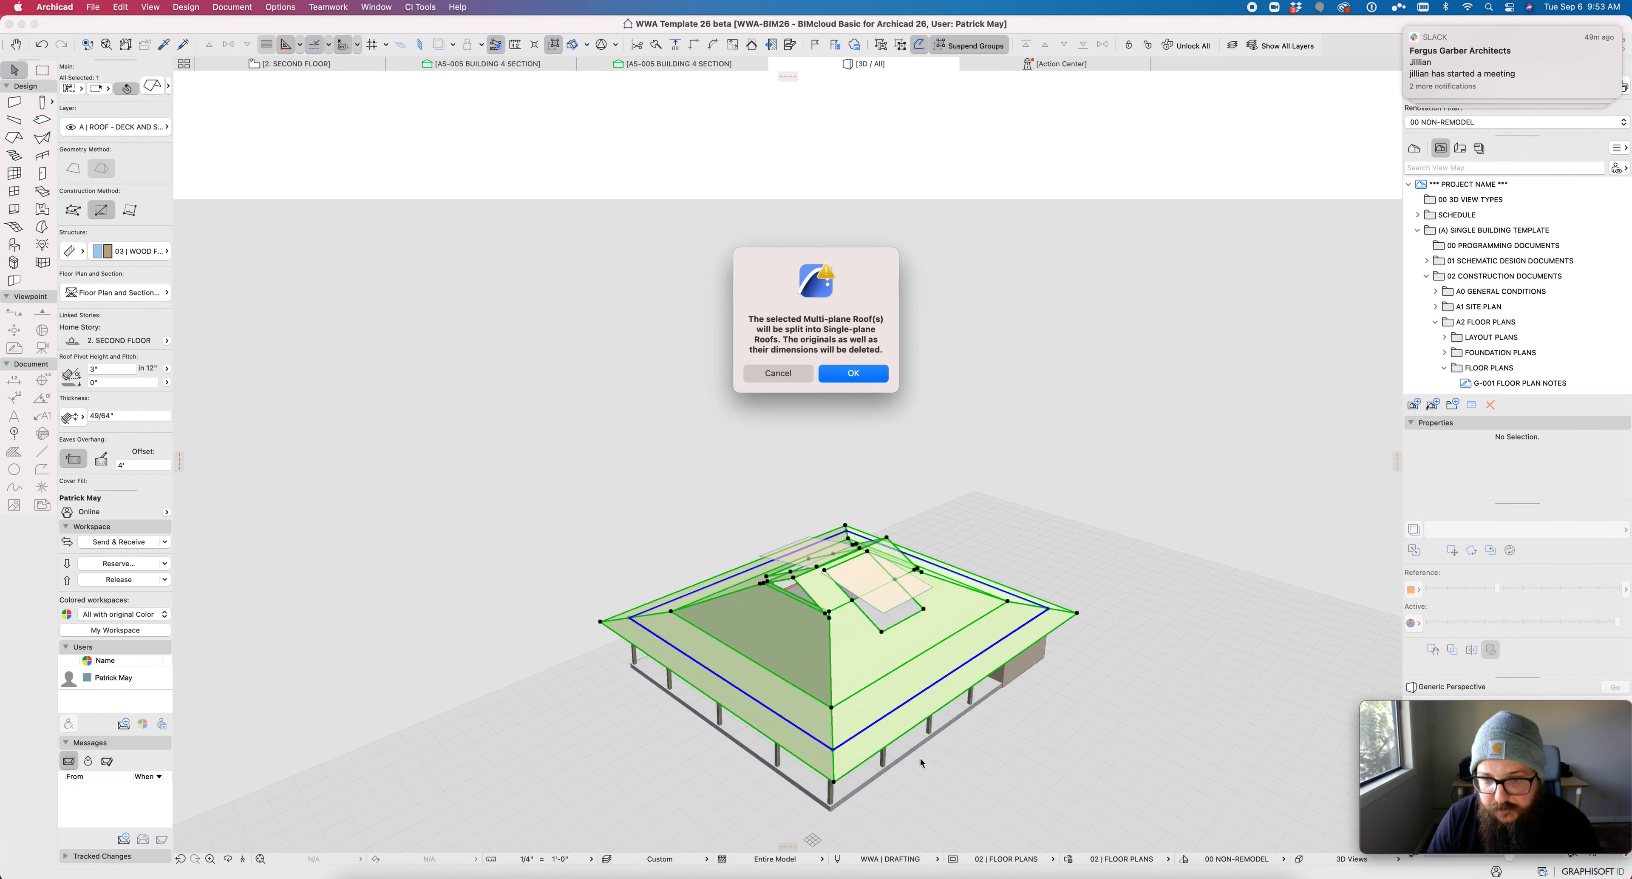
key(Return)
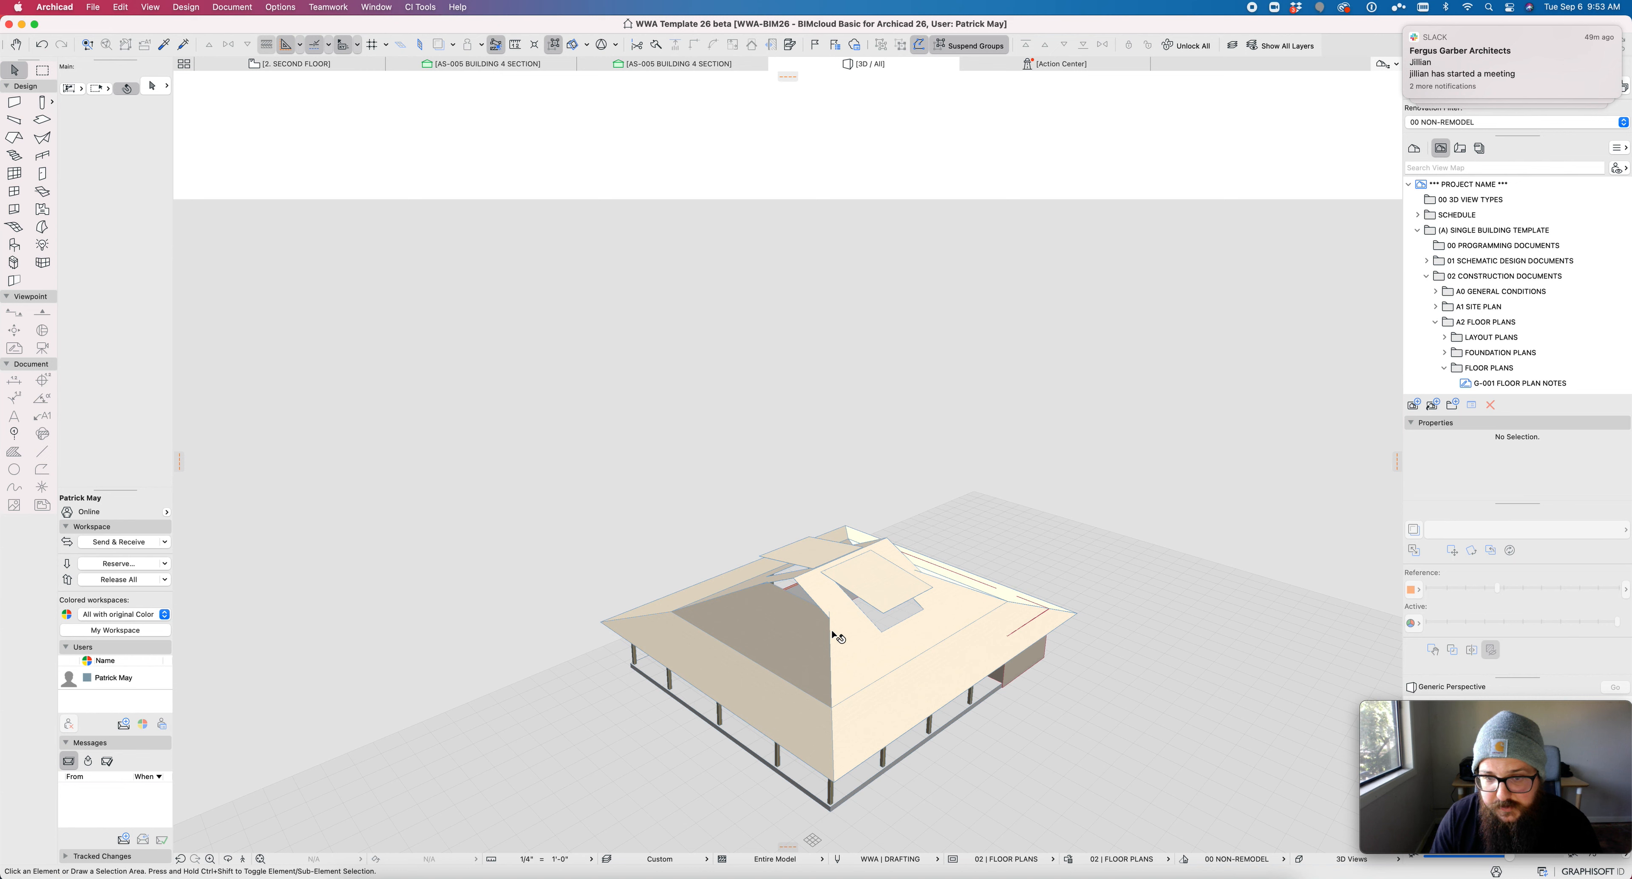
Step: Merge the upper ridge-side roof plane into the larger plane below it by adding its outline to that plane, then inspect the combined piece
click(833, 638)
click(828, 592)
scroll(824, 680, up, 10)
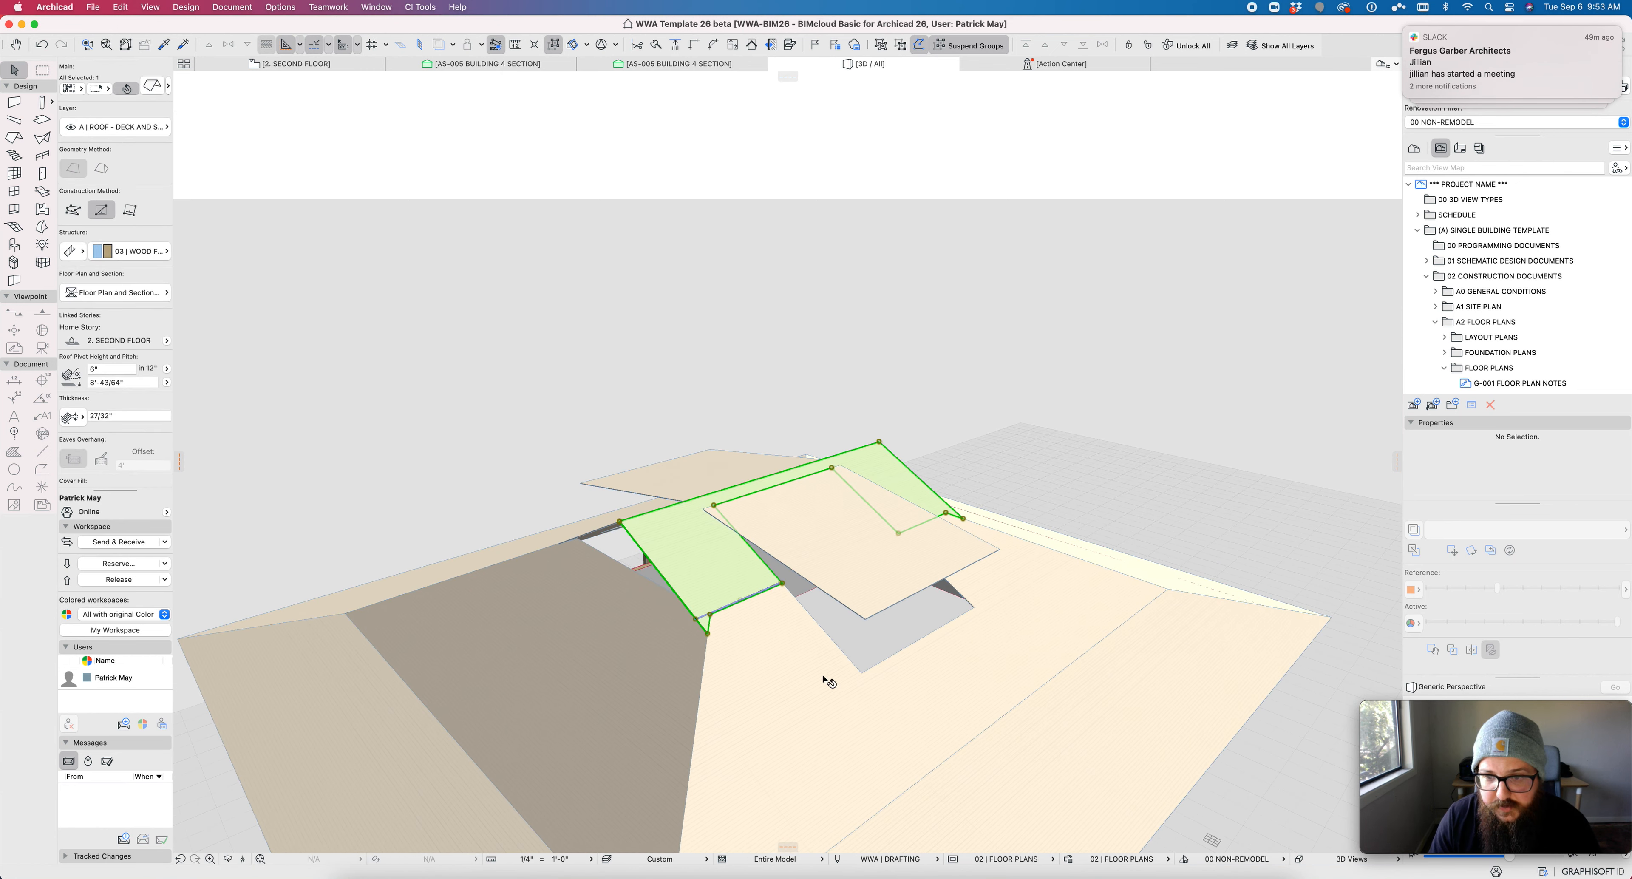
click(777, 638)
click(819, 628)
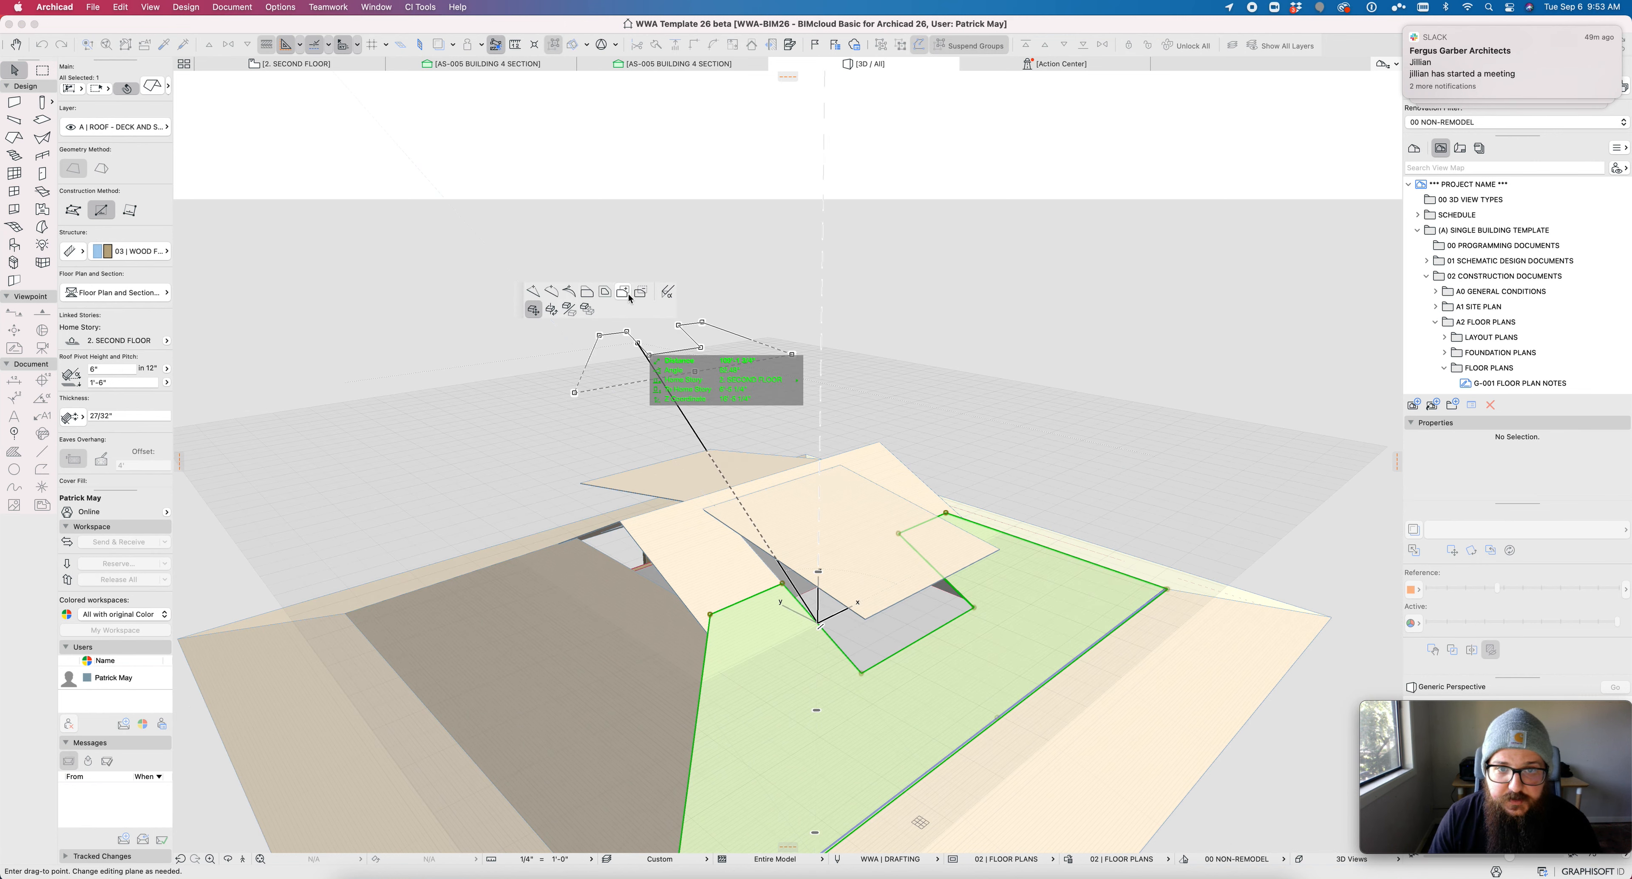
click(624, 292)
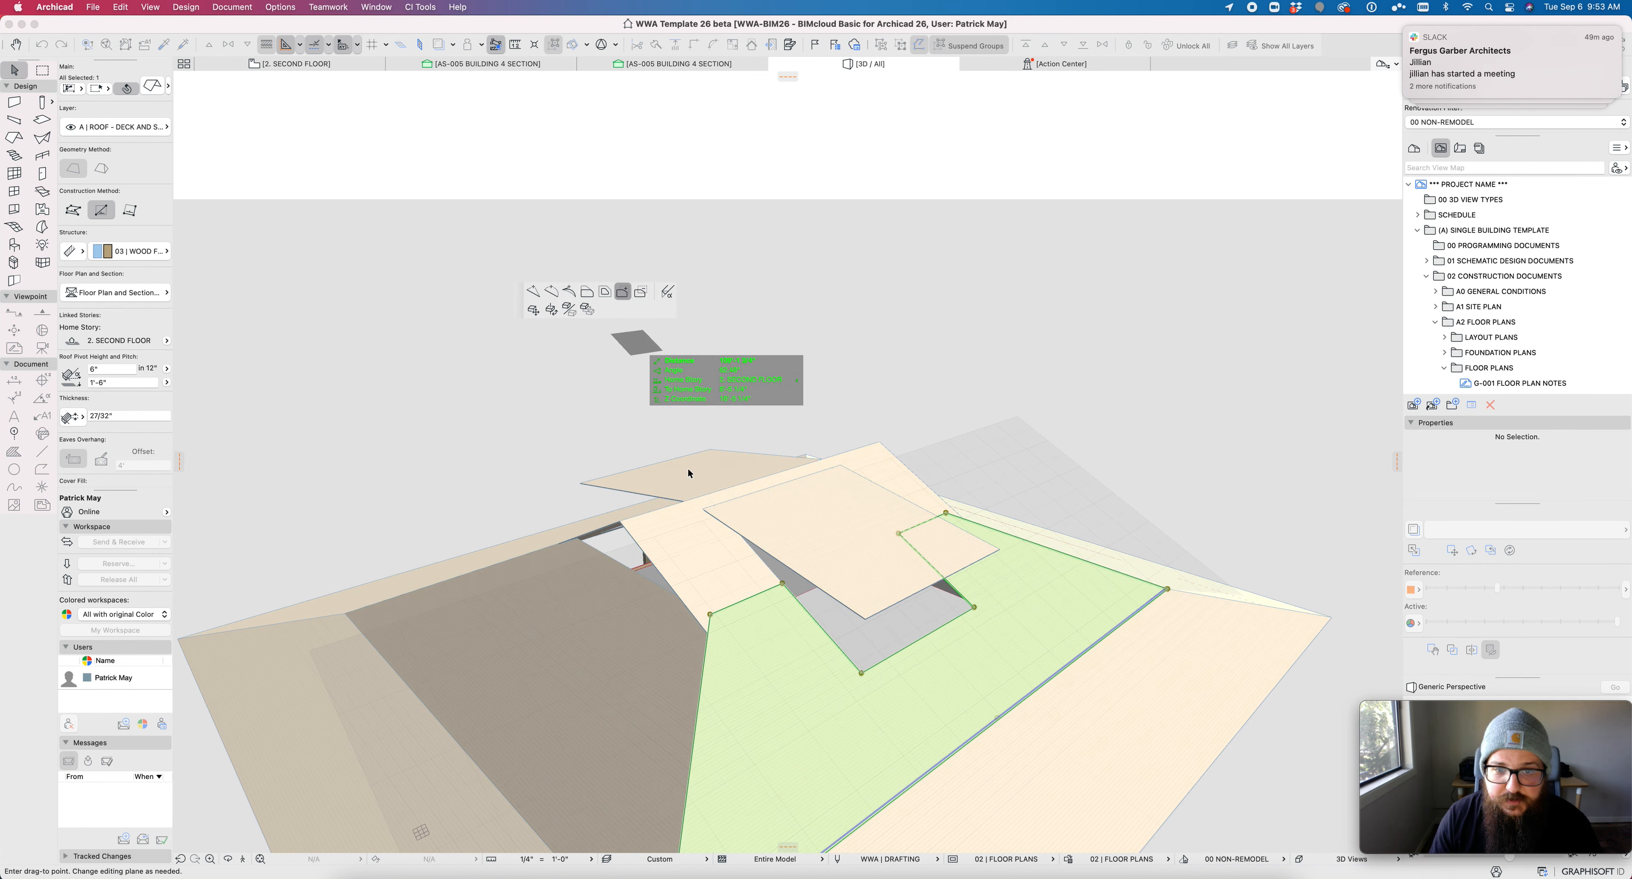
click(663, 577)
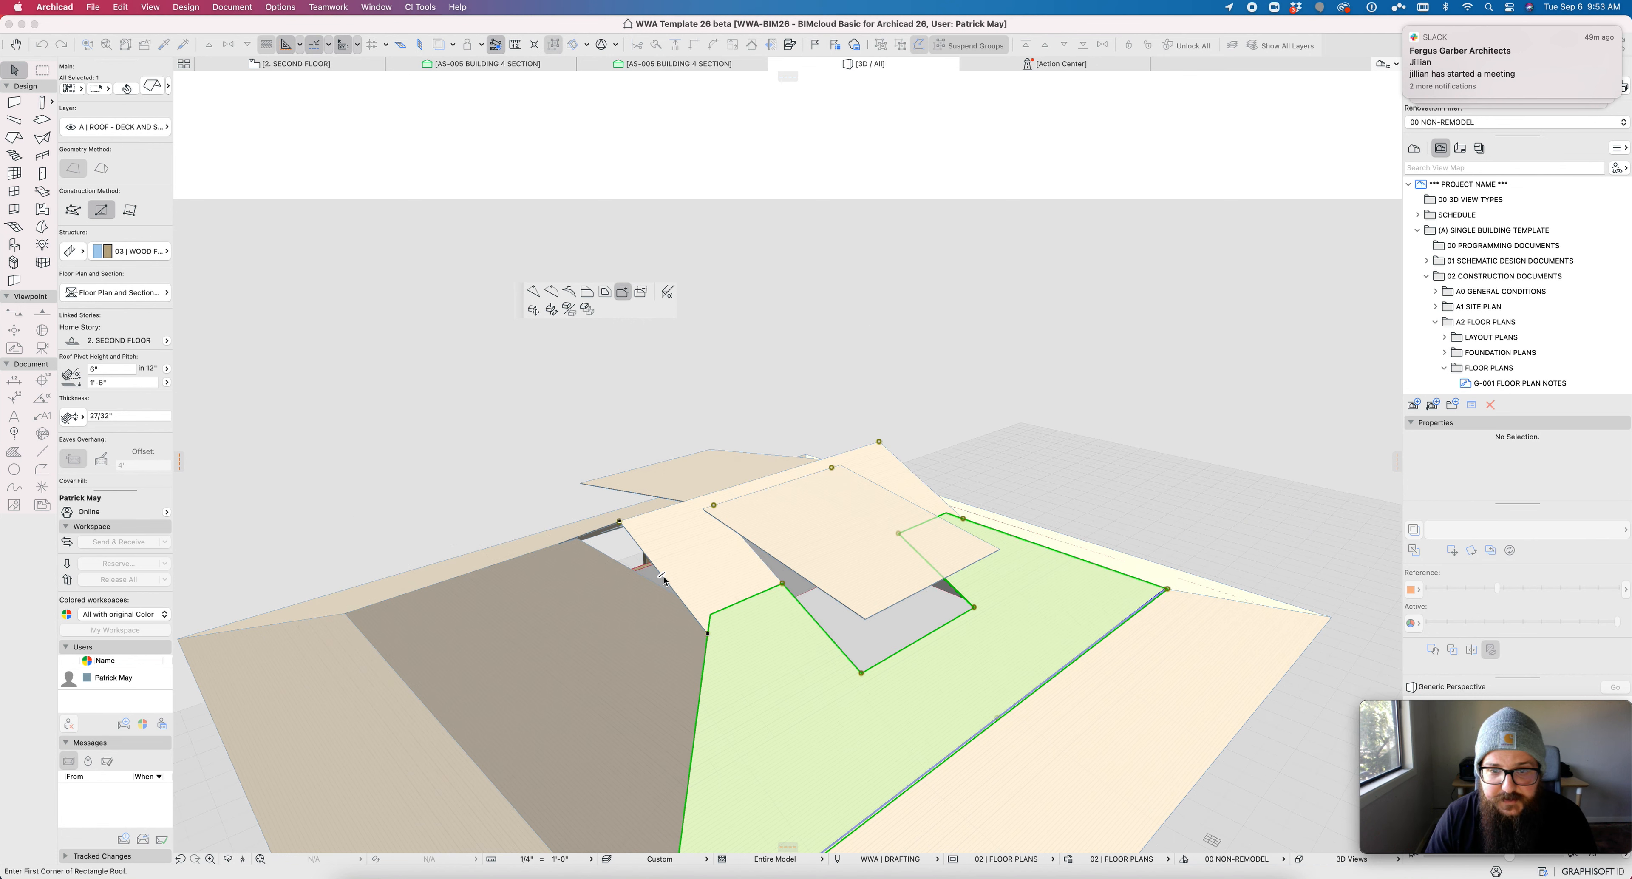
key(Escape)
click(747, 573)
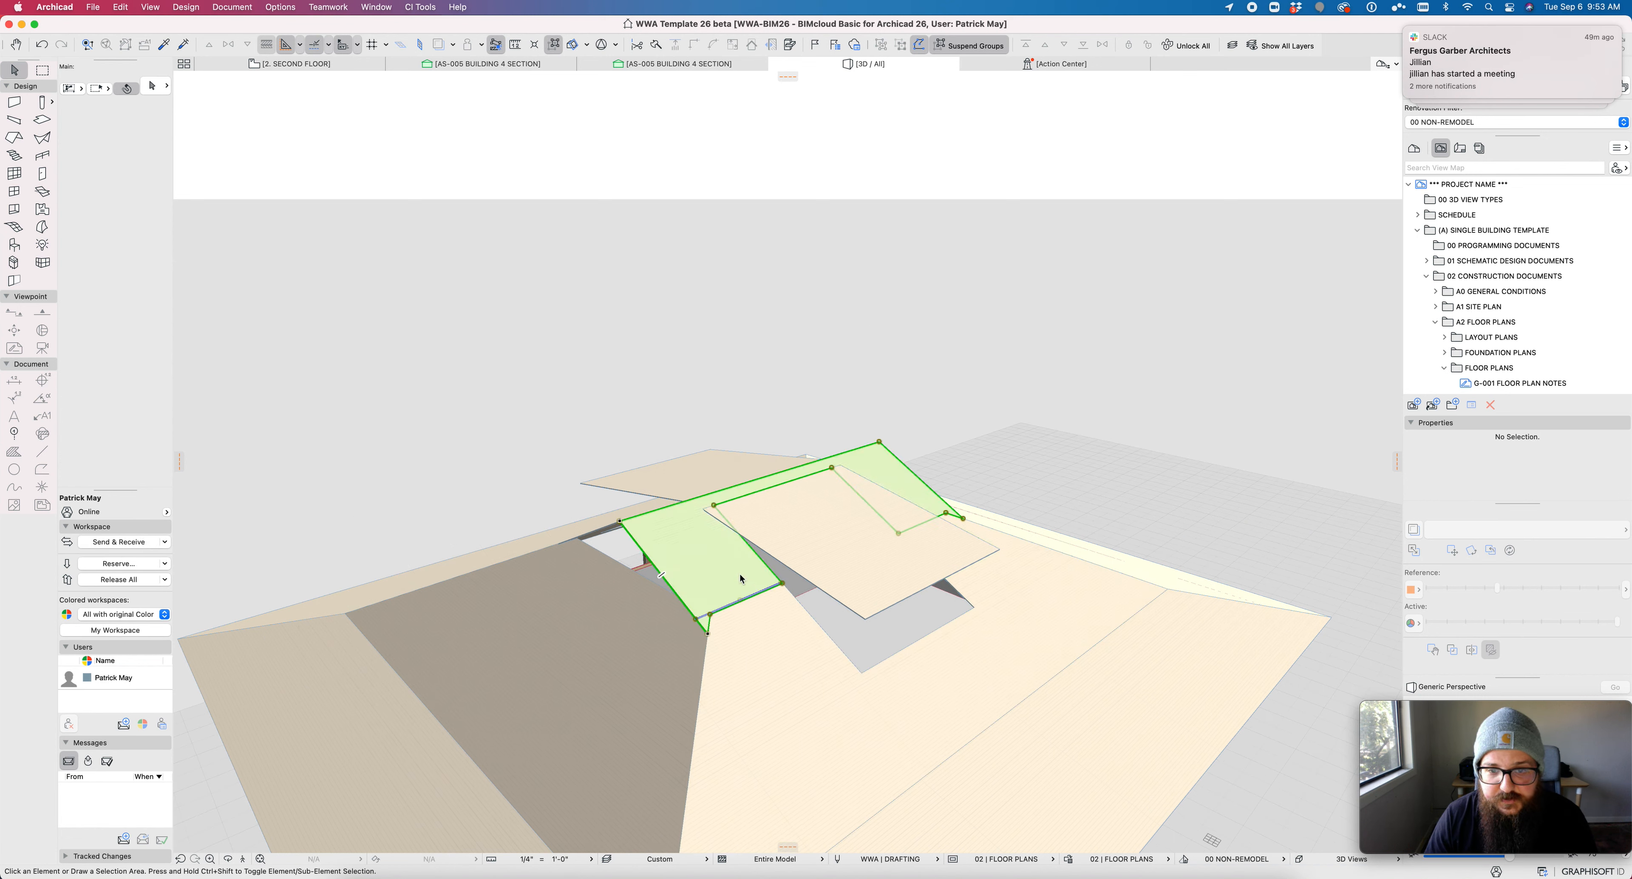
key(Escape)
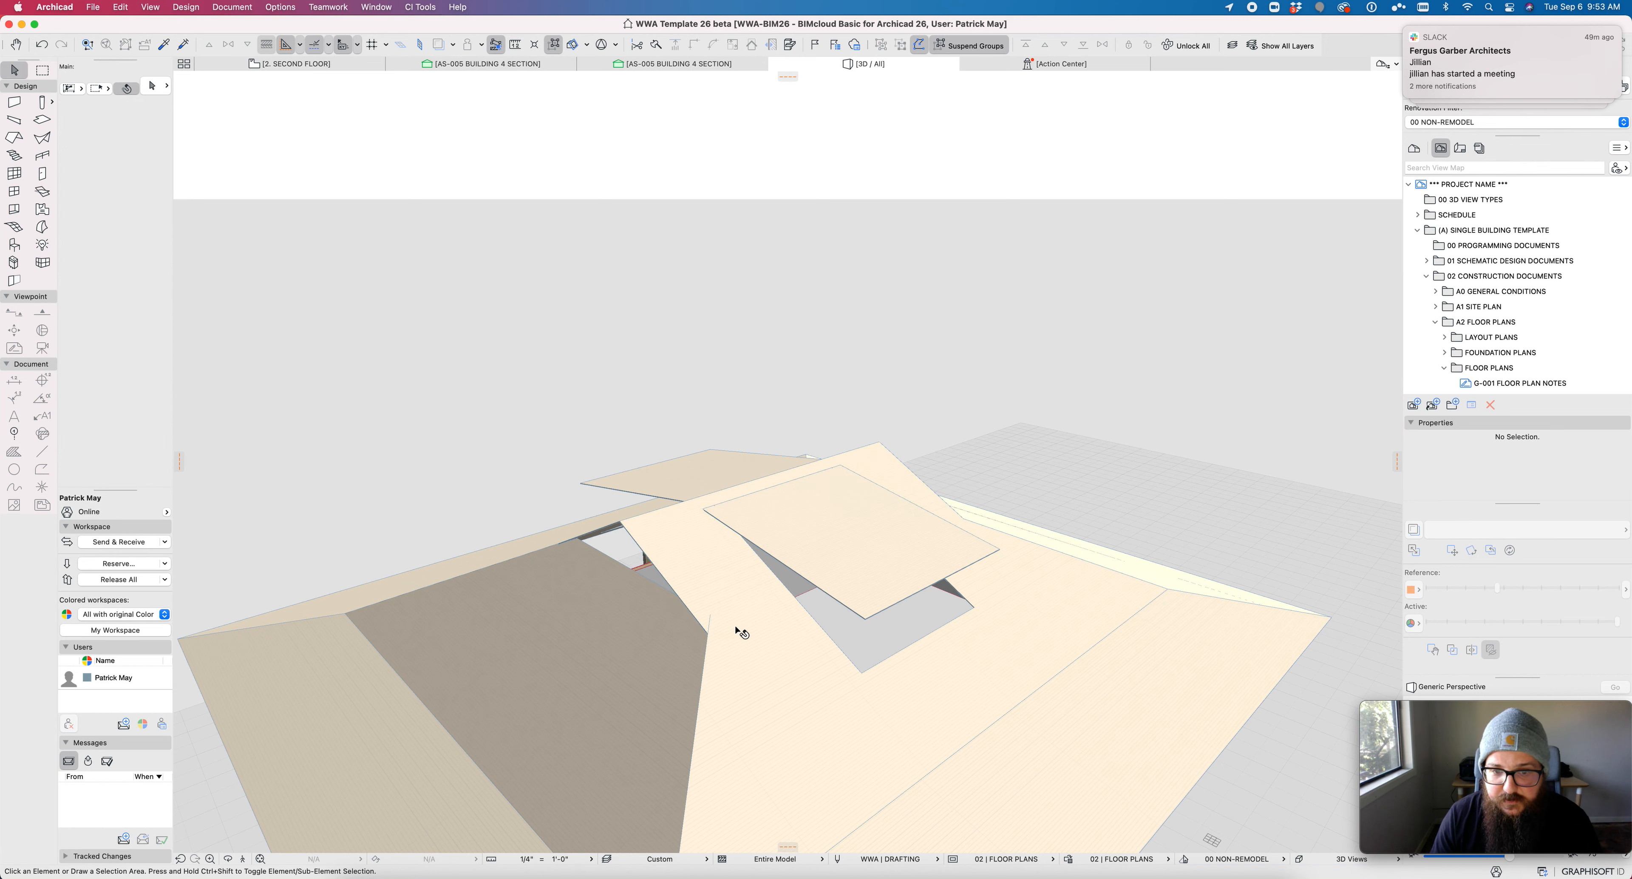
click(736, 629)
shift+middle_drag(718, 626, 1001, 563)
scroll(1083, 541, down, 10)
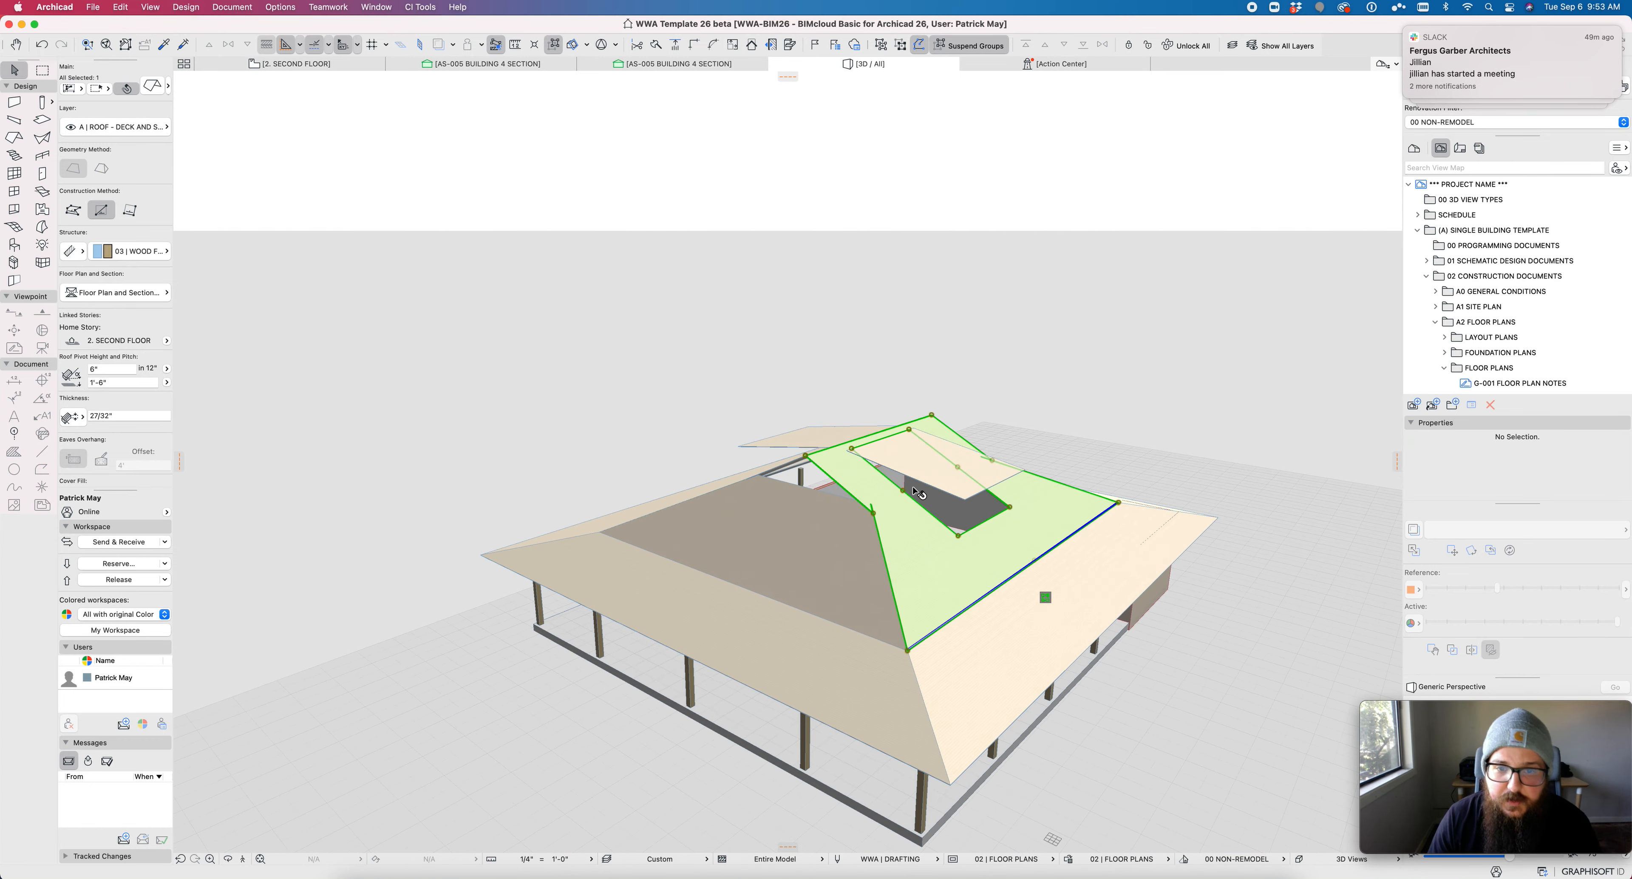
key(Escape)
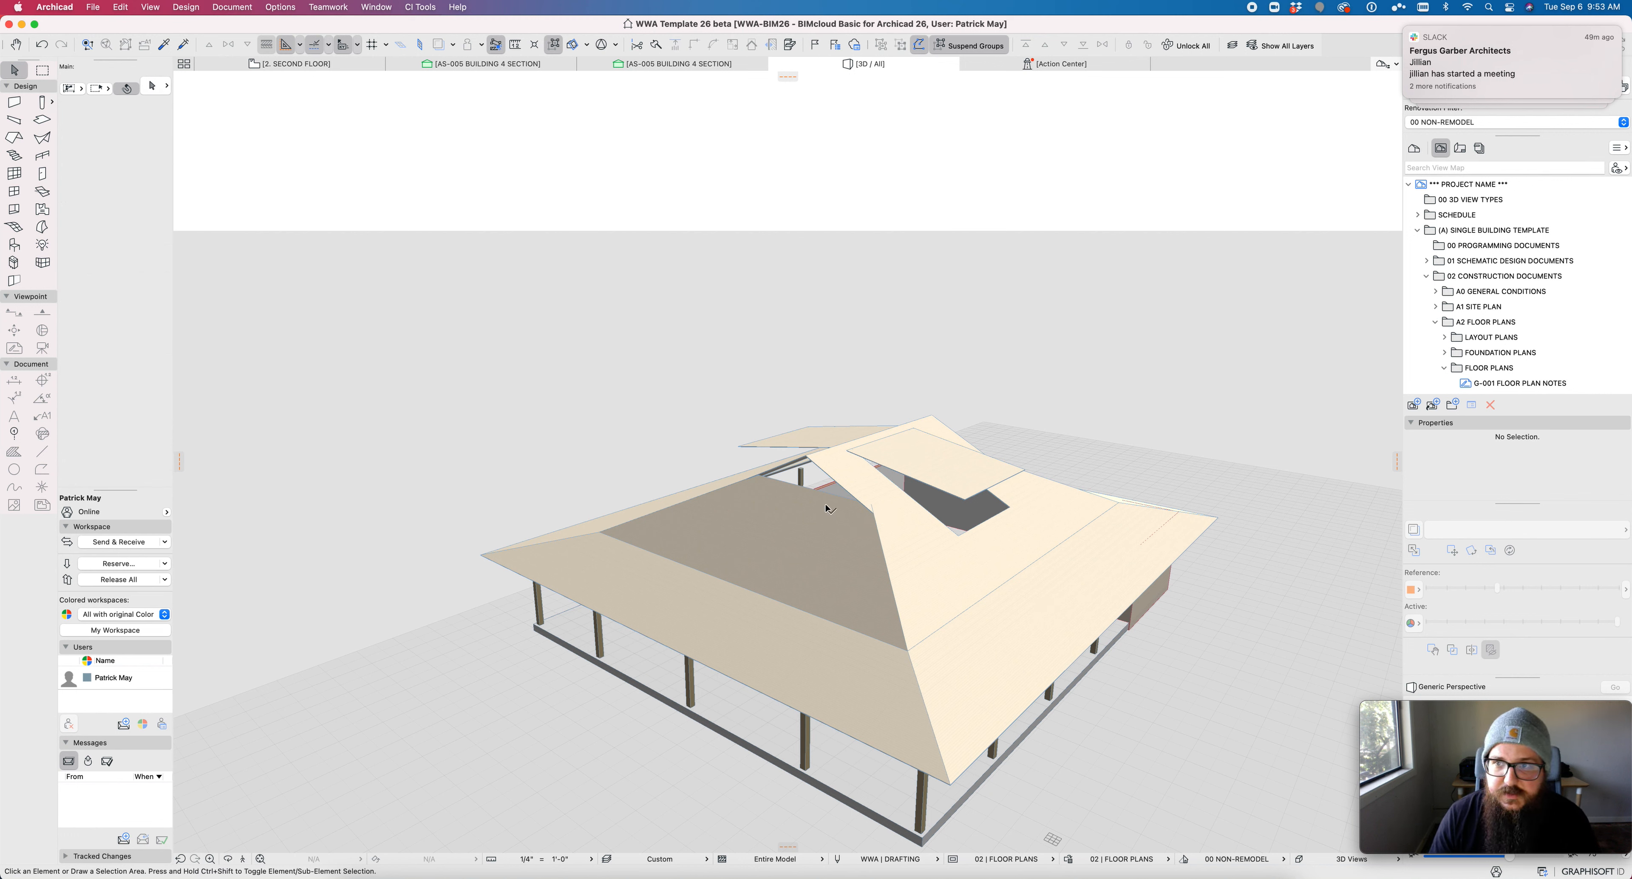
Step: In the second-floor plan, select all roof pieces without the section markers and move them straight up, clear of the building
key(F2)
mouse_move(896, 554)
mouse_down()
mouse_move(649, 397)
mouse_move(887, 551)
mouse_up()
mouse_move(1088, 744)
mouse_down()
mouse_move(358, 160)
mouse_move(1093, 774)
mouse_up()
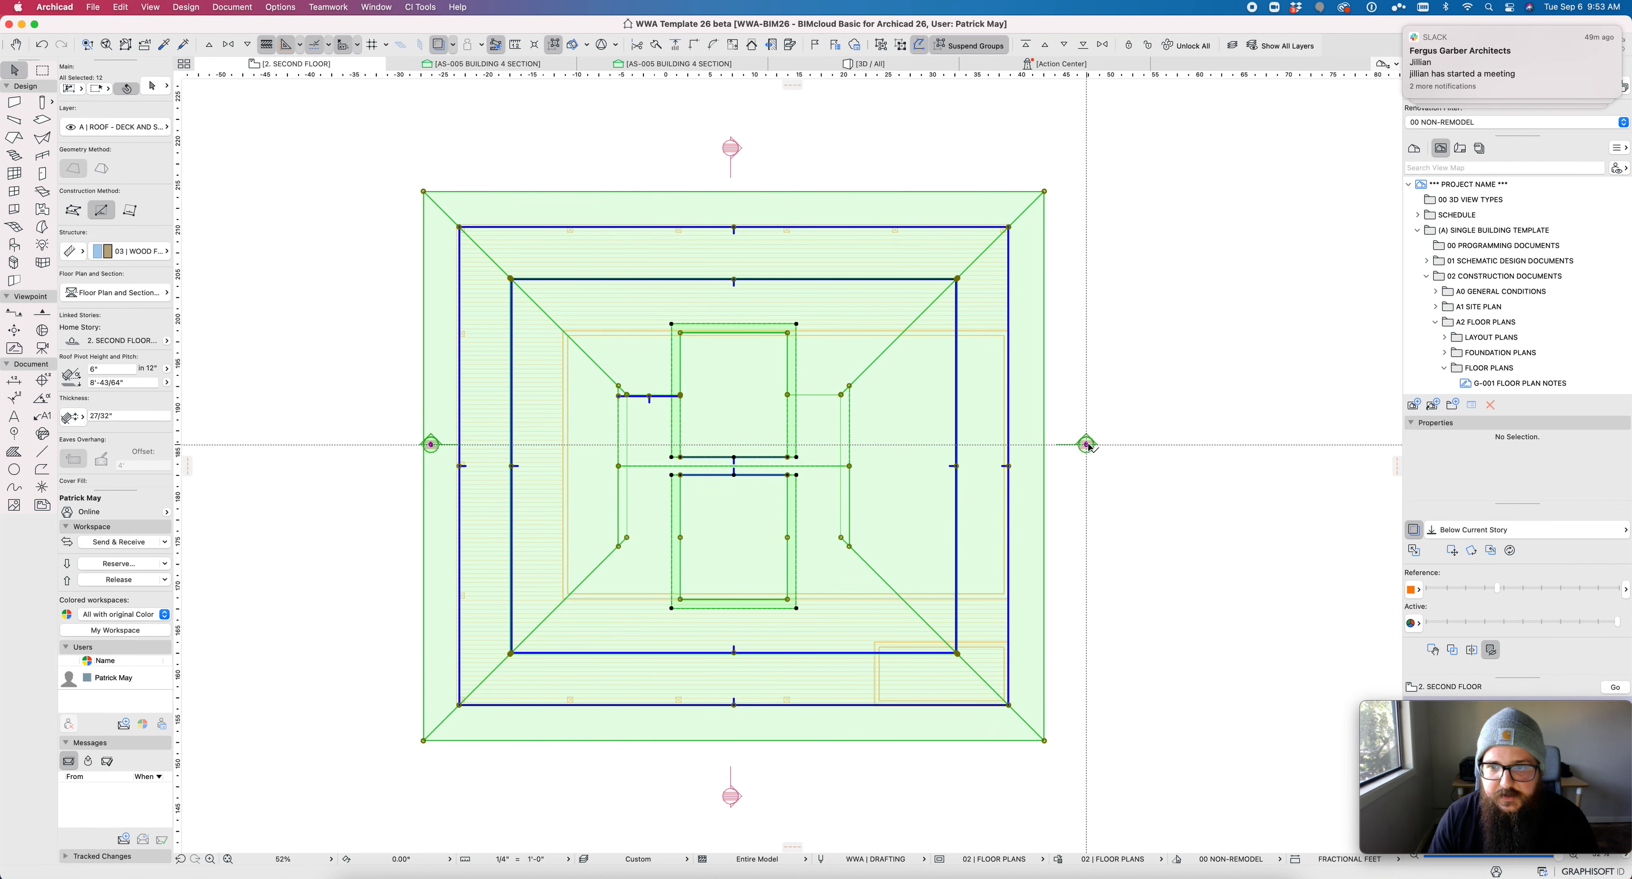
key(super+d)
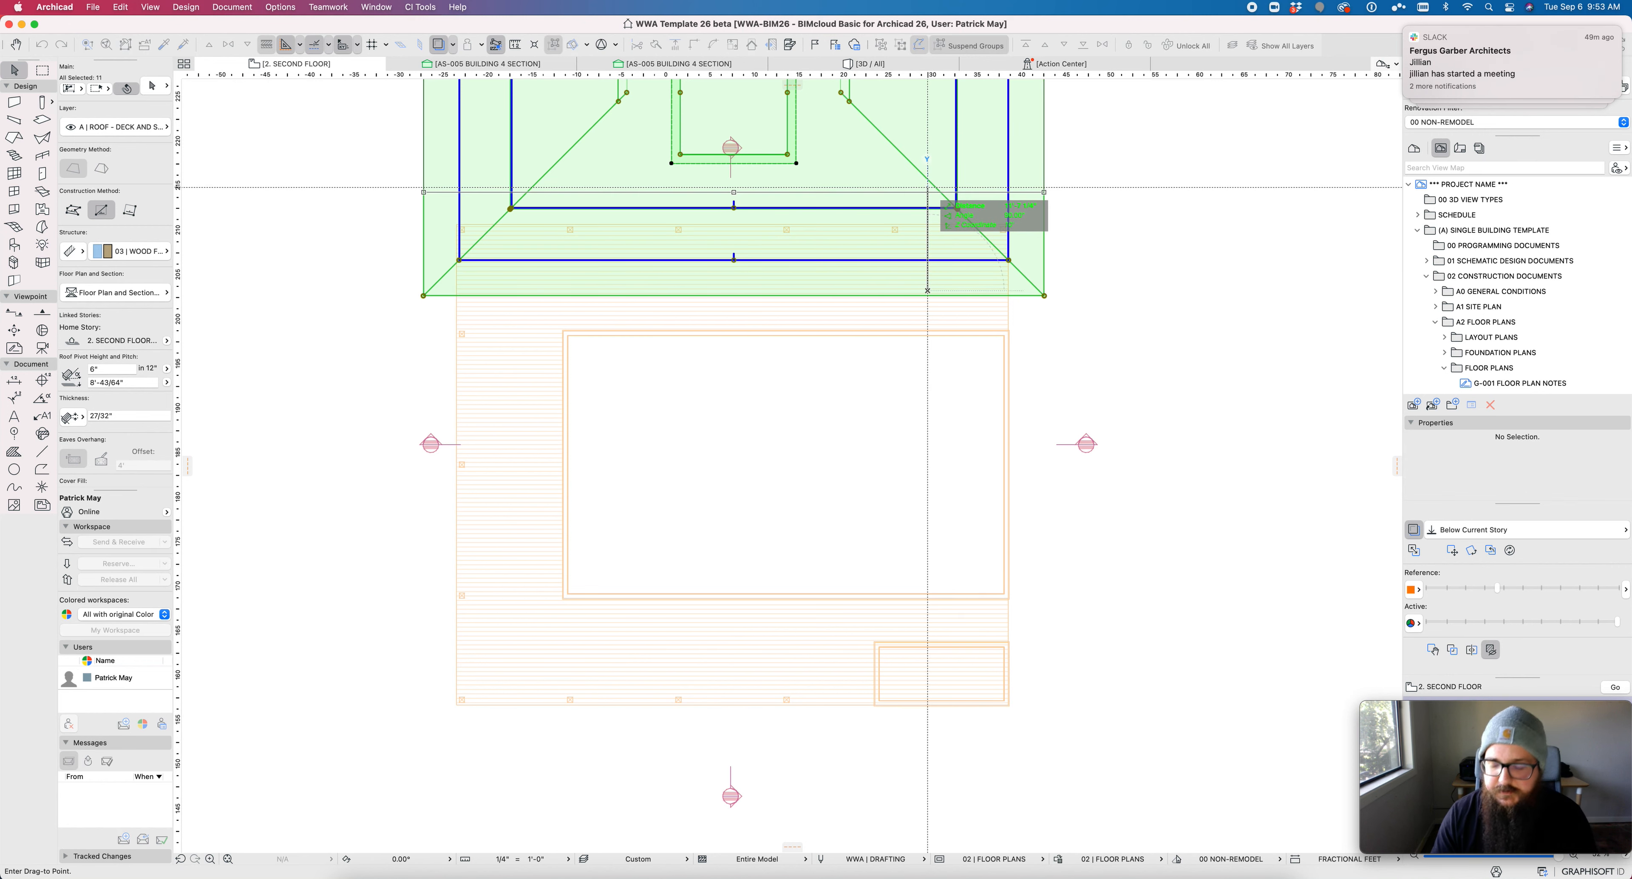
key(Escape)
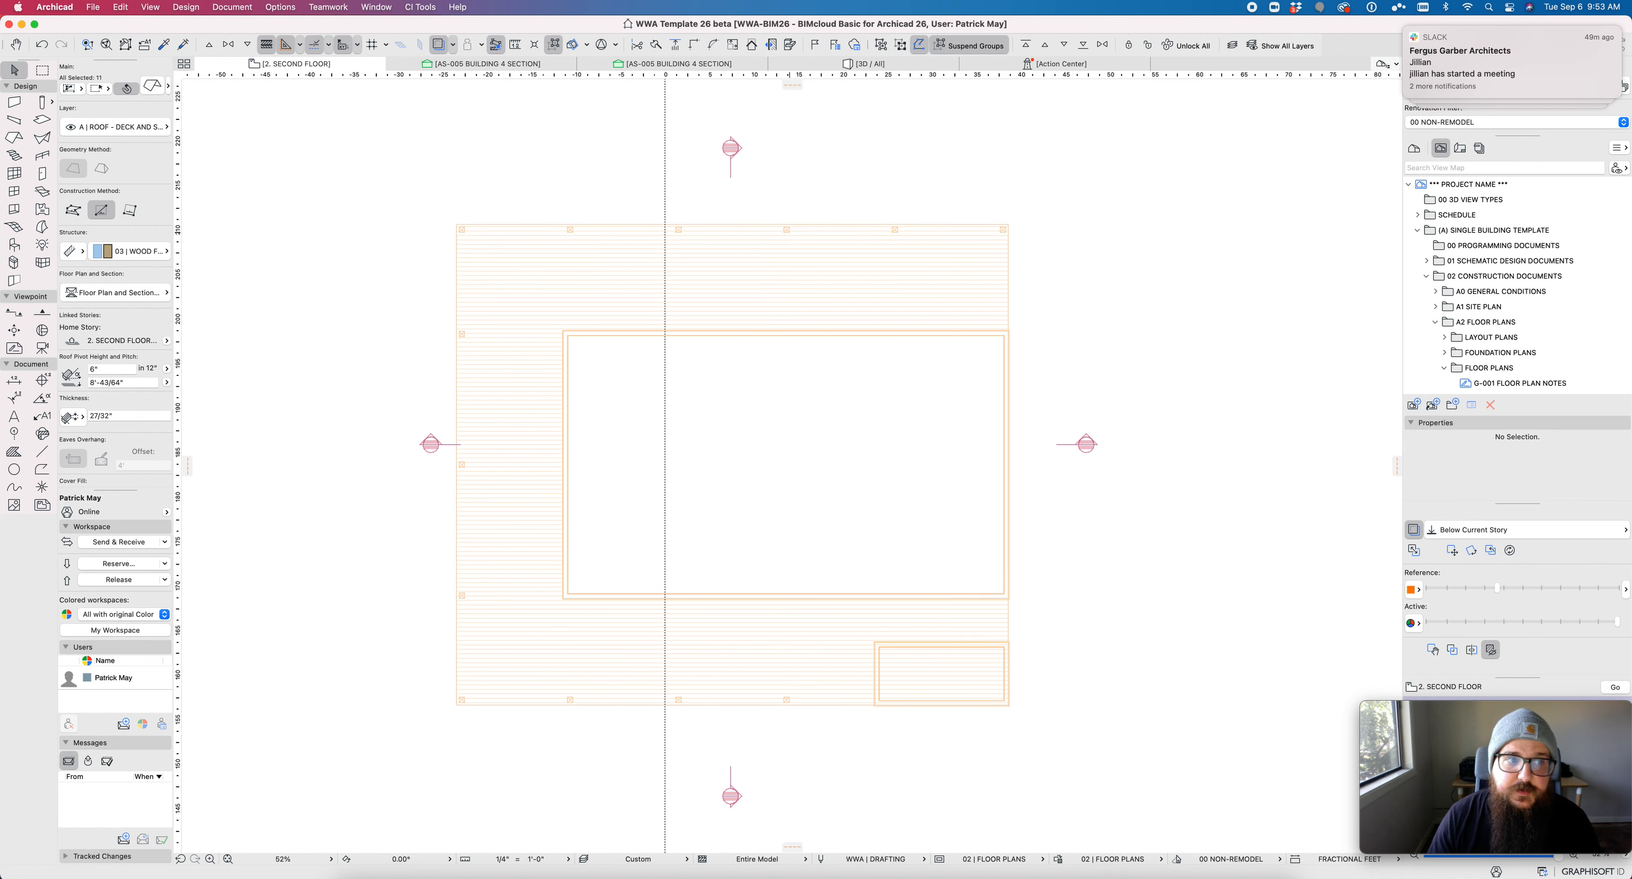
scroll(743, 237, down, 2)
scroll(828, 440, up, 3)
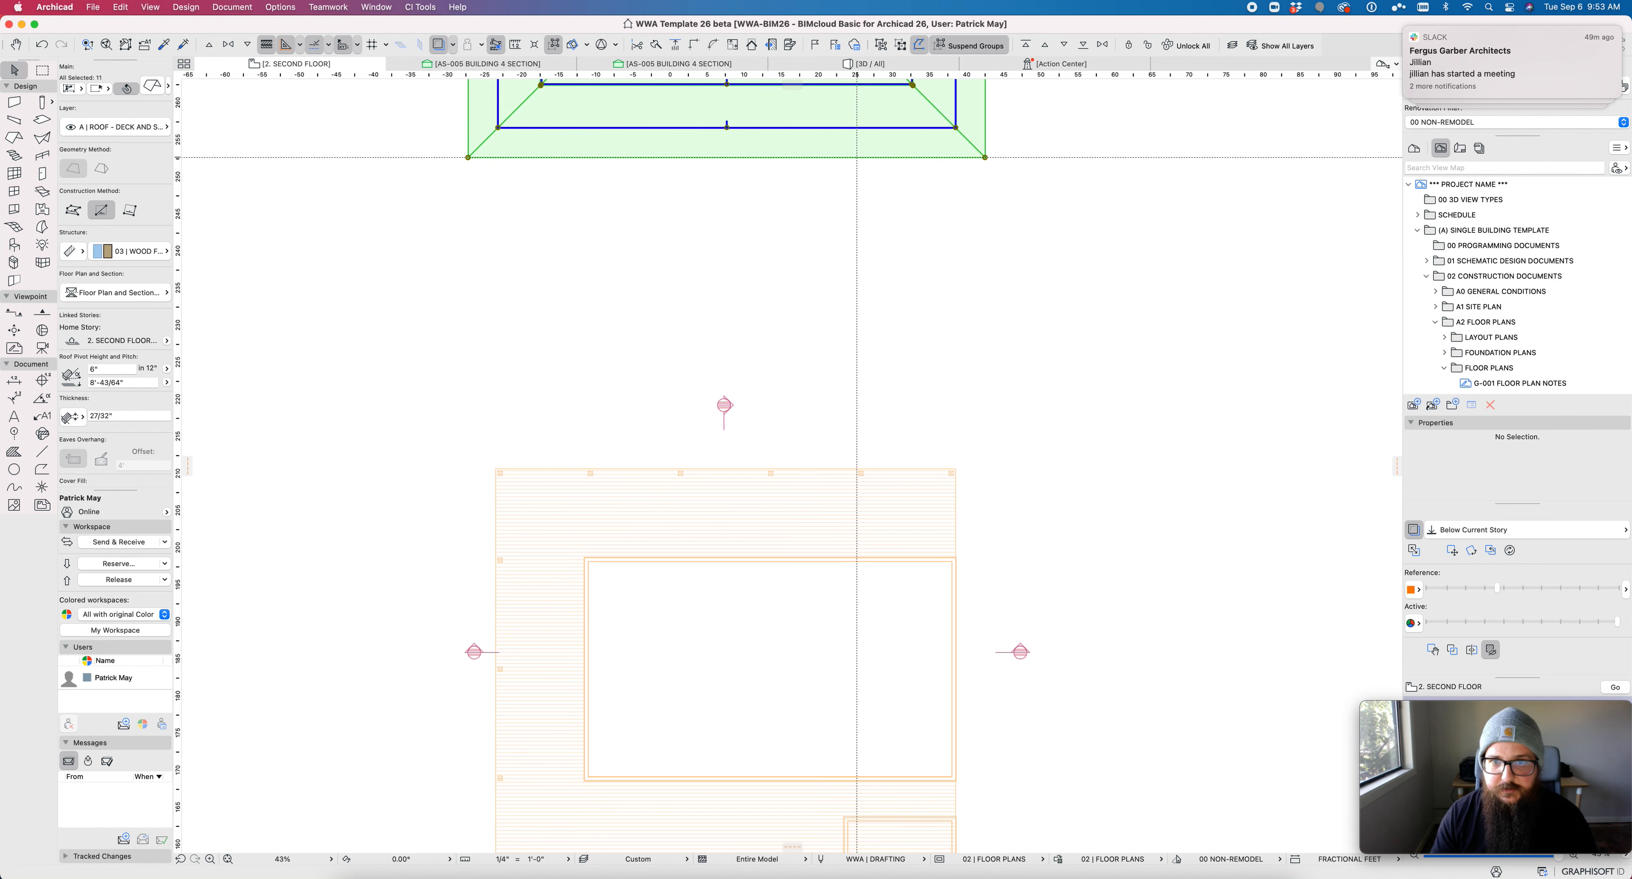
key(Escape)
Step: Start a rectangular single-plane roof with the 3-in-12 wood framing settings and set its pivot line along the upper column row between the outer columns
alt+click(850, 142)
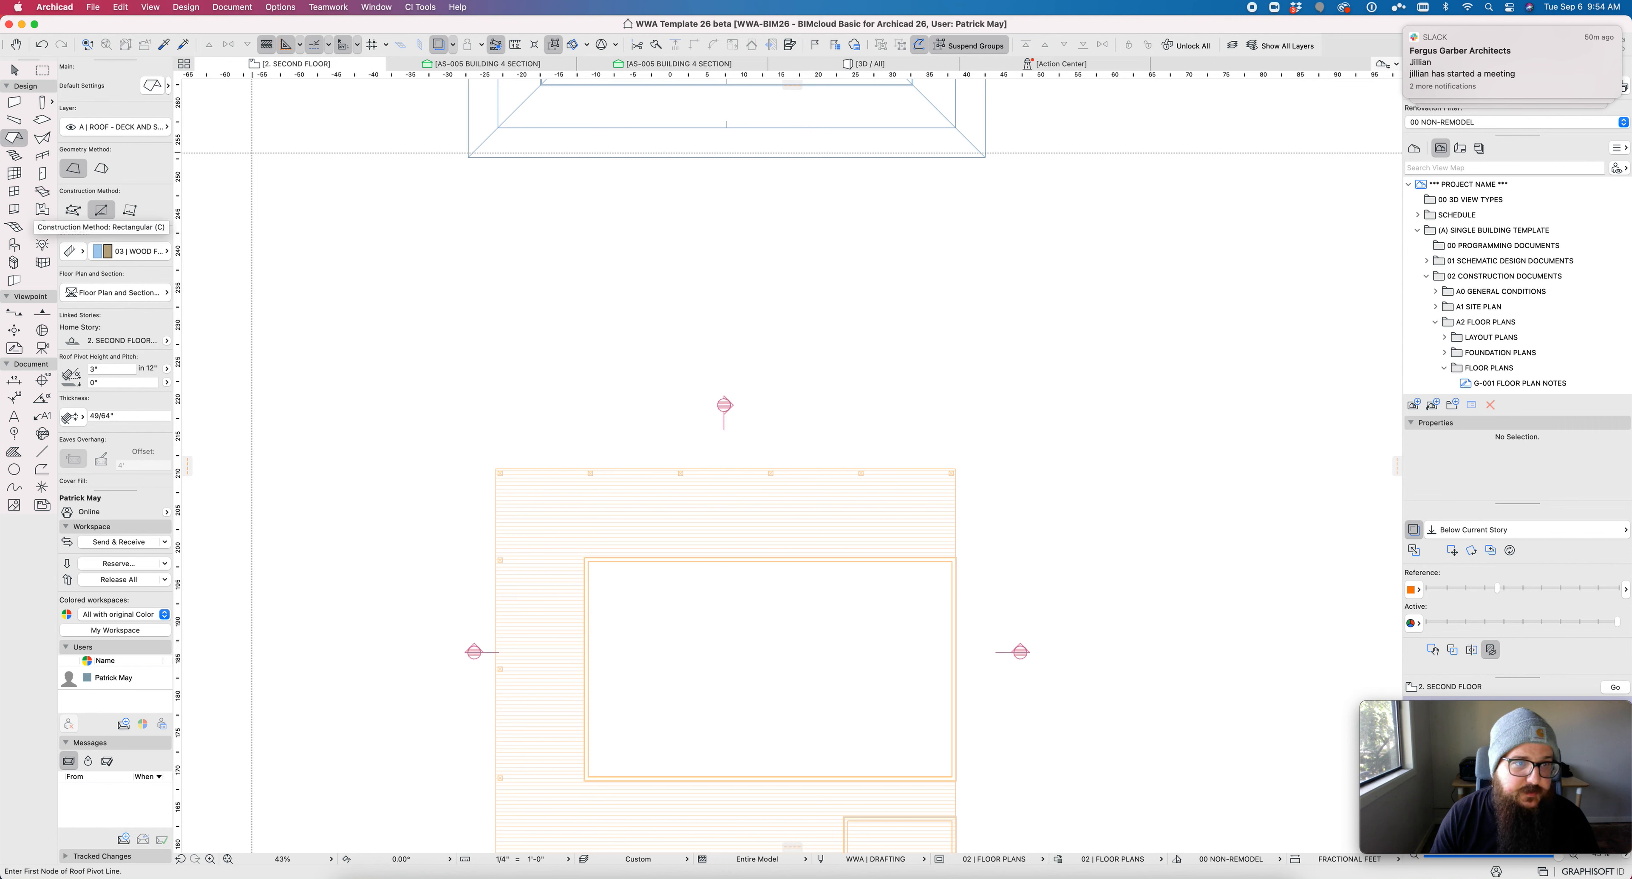
click(152, 86)
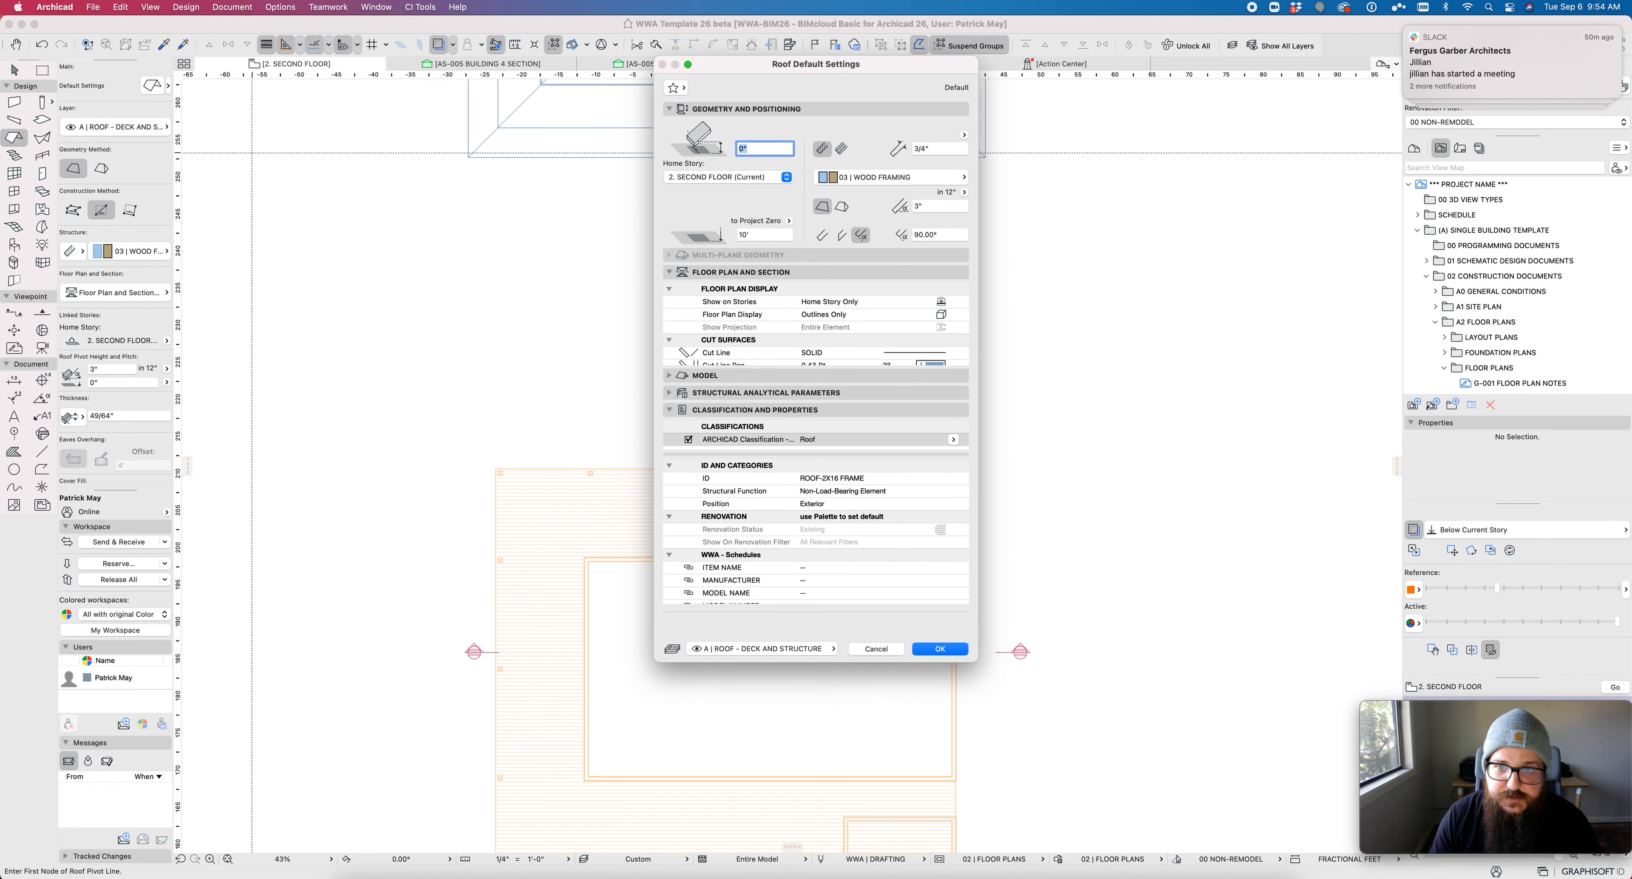
click(940, 648)
scroll(501, 477, up, 5)
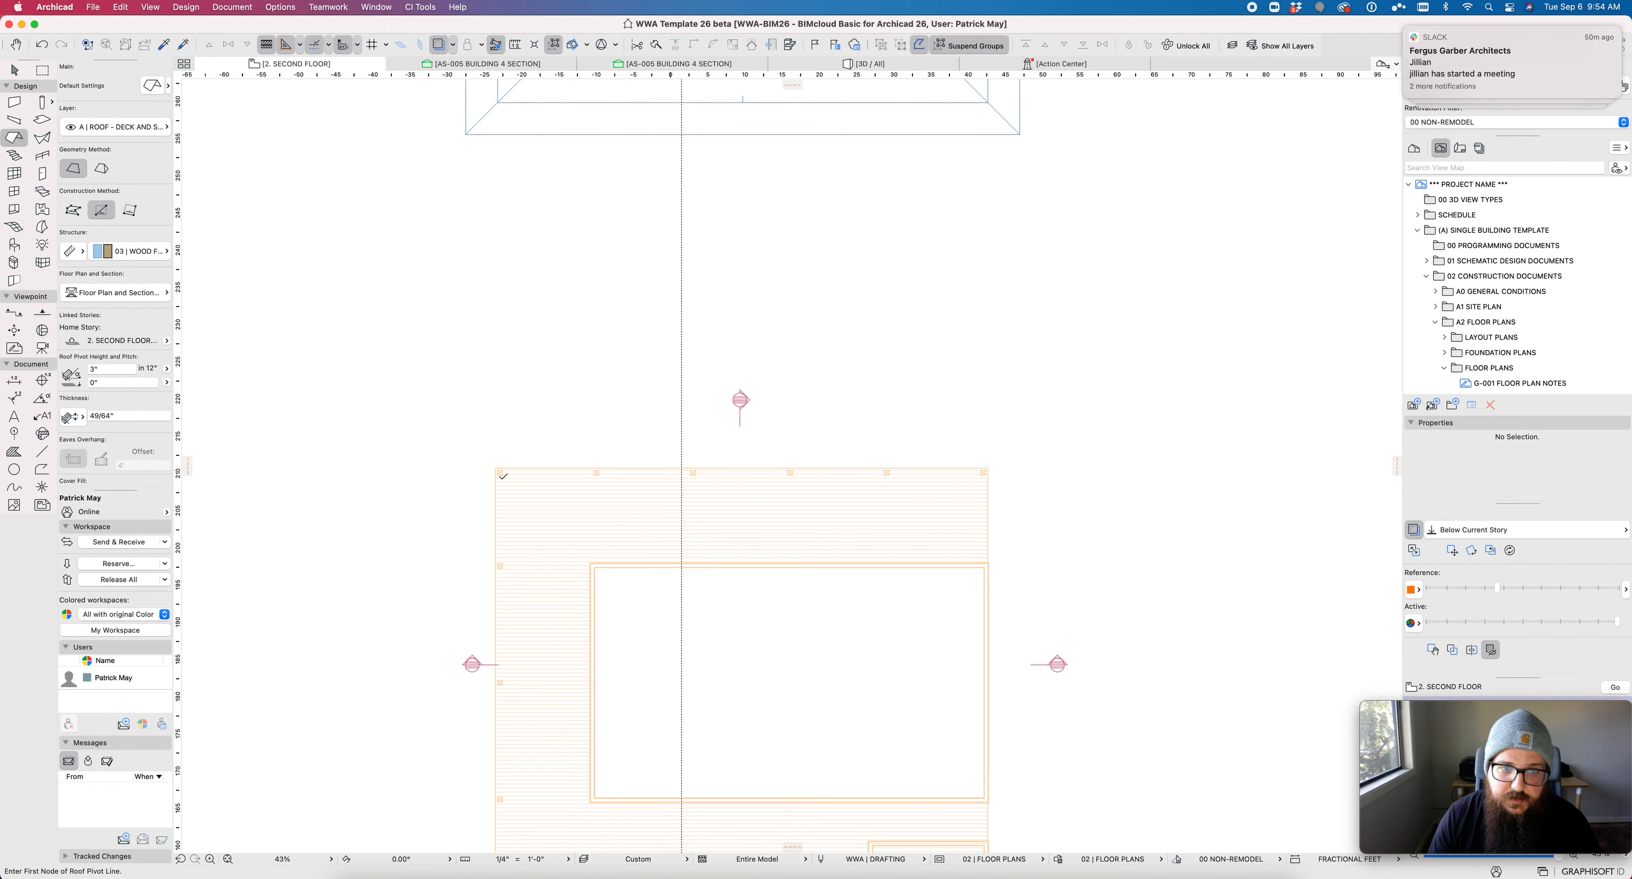
scroll(502, 477, up, 5)
click(458, 447)
scroll(550, 474, down, 5)
middle_drag(736, 491, 294, 471)
middle_drag(1070, 457, 477, 423)
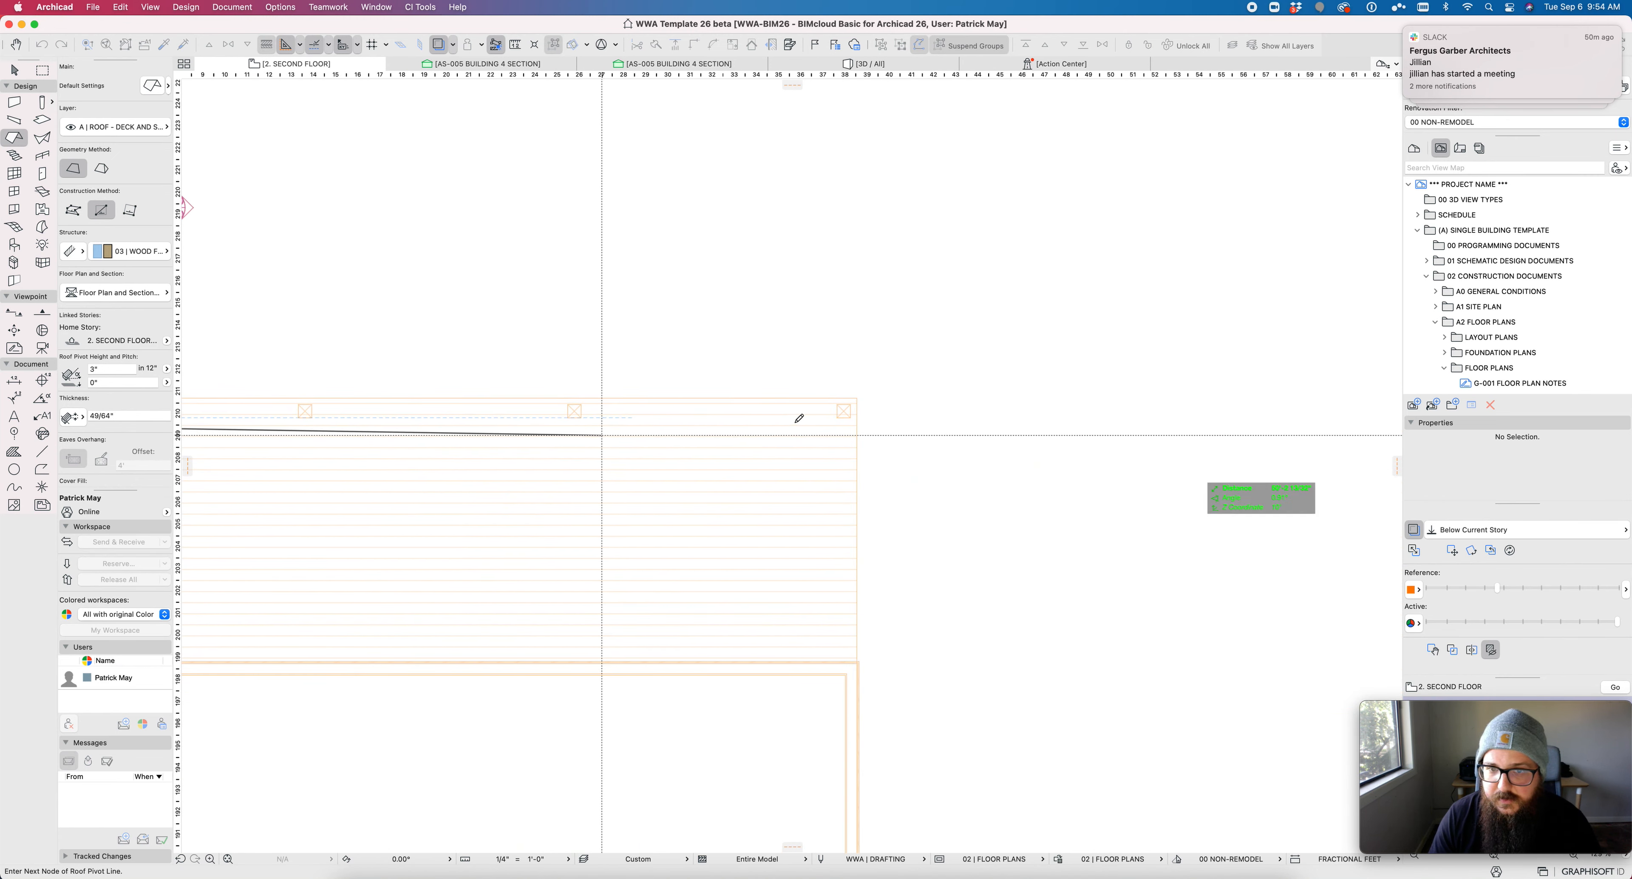
click(851, 417)
Step: Pitch the new roof up toward the house and complete its rectangle from the upper column row to the next column at the house wall
scroll(712, 499, down, 2)
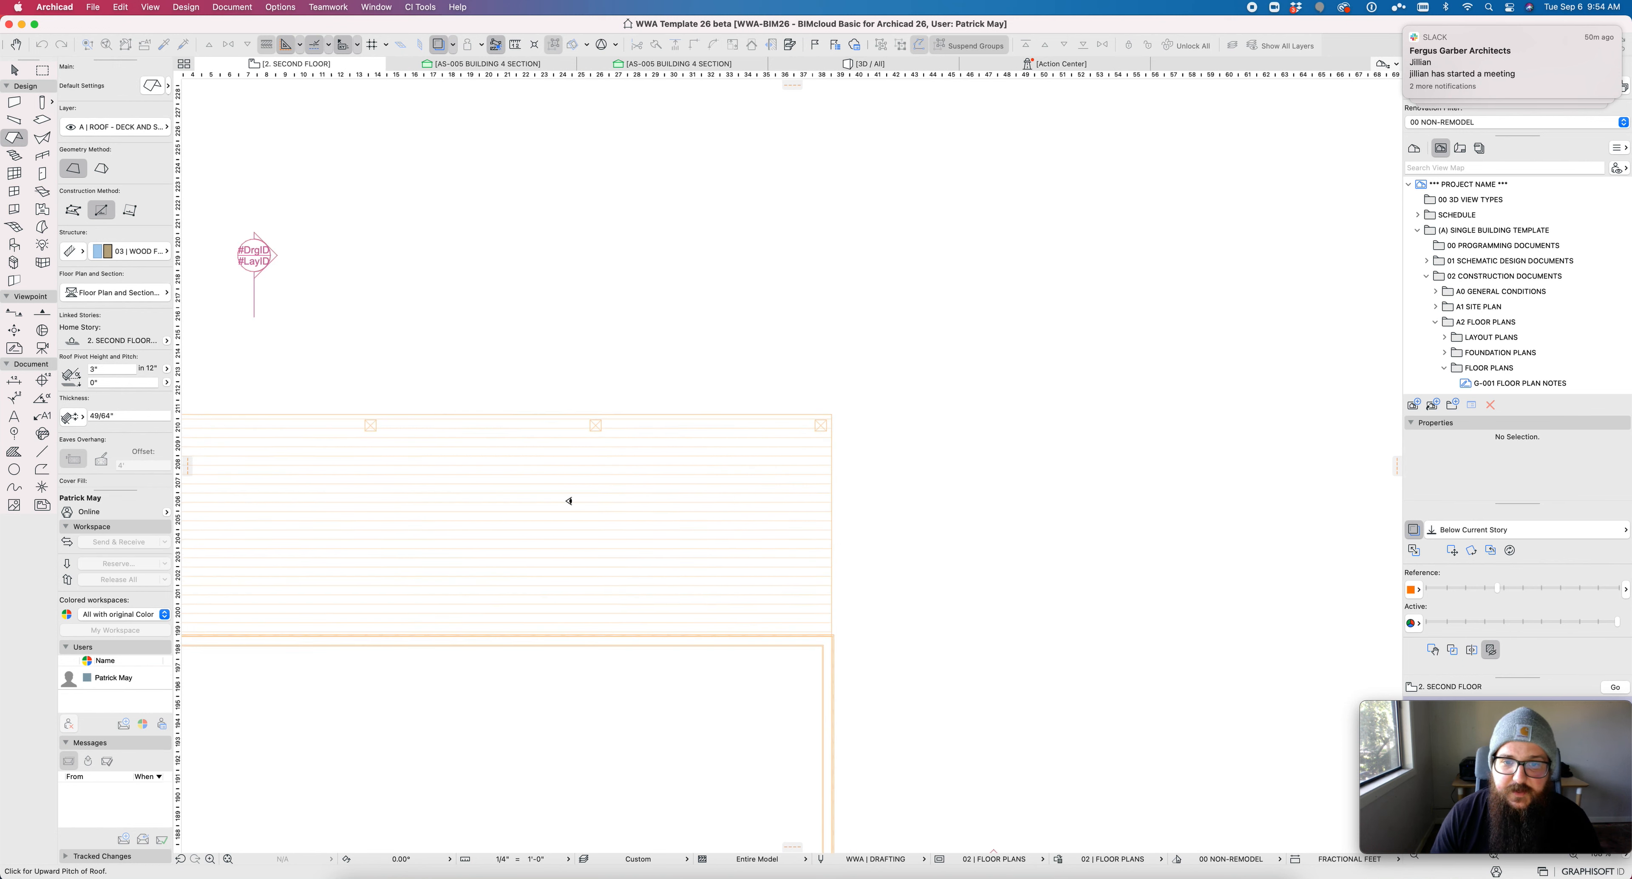
middle_drag(1021, 400, 1059, 388)
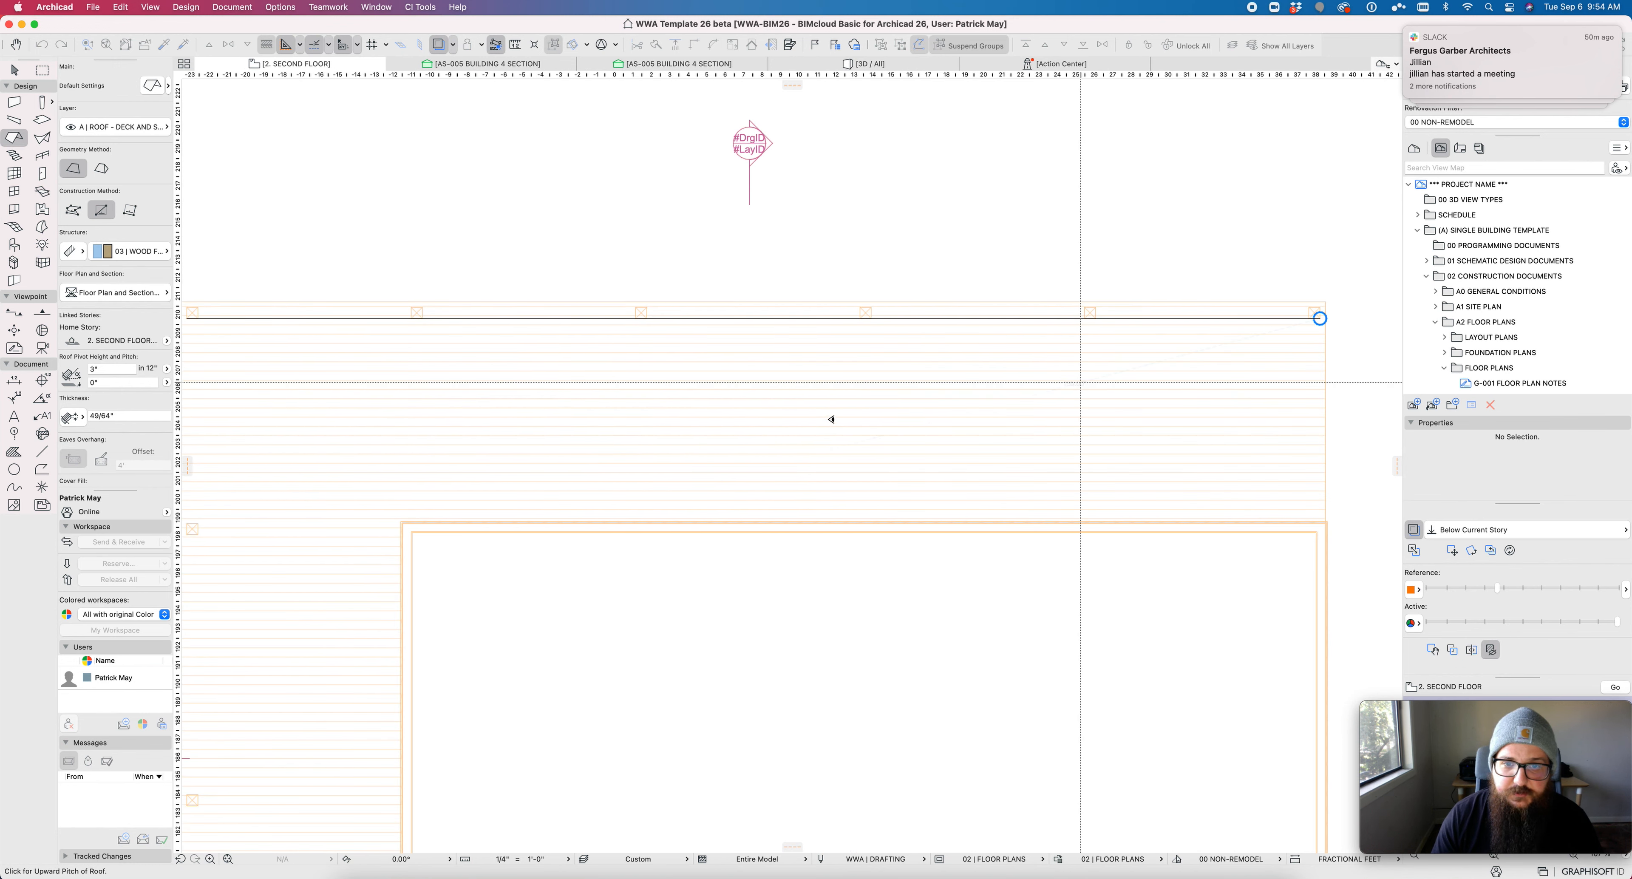
click(762, 521)
click(1319, 318)
scroll(623, 478, left, 8)
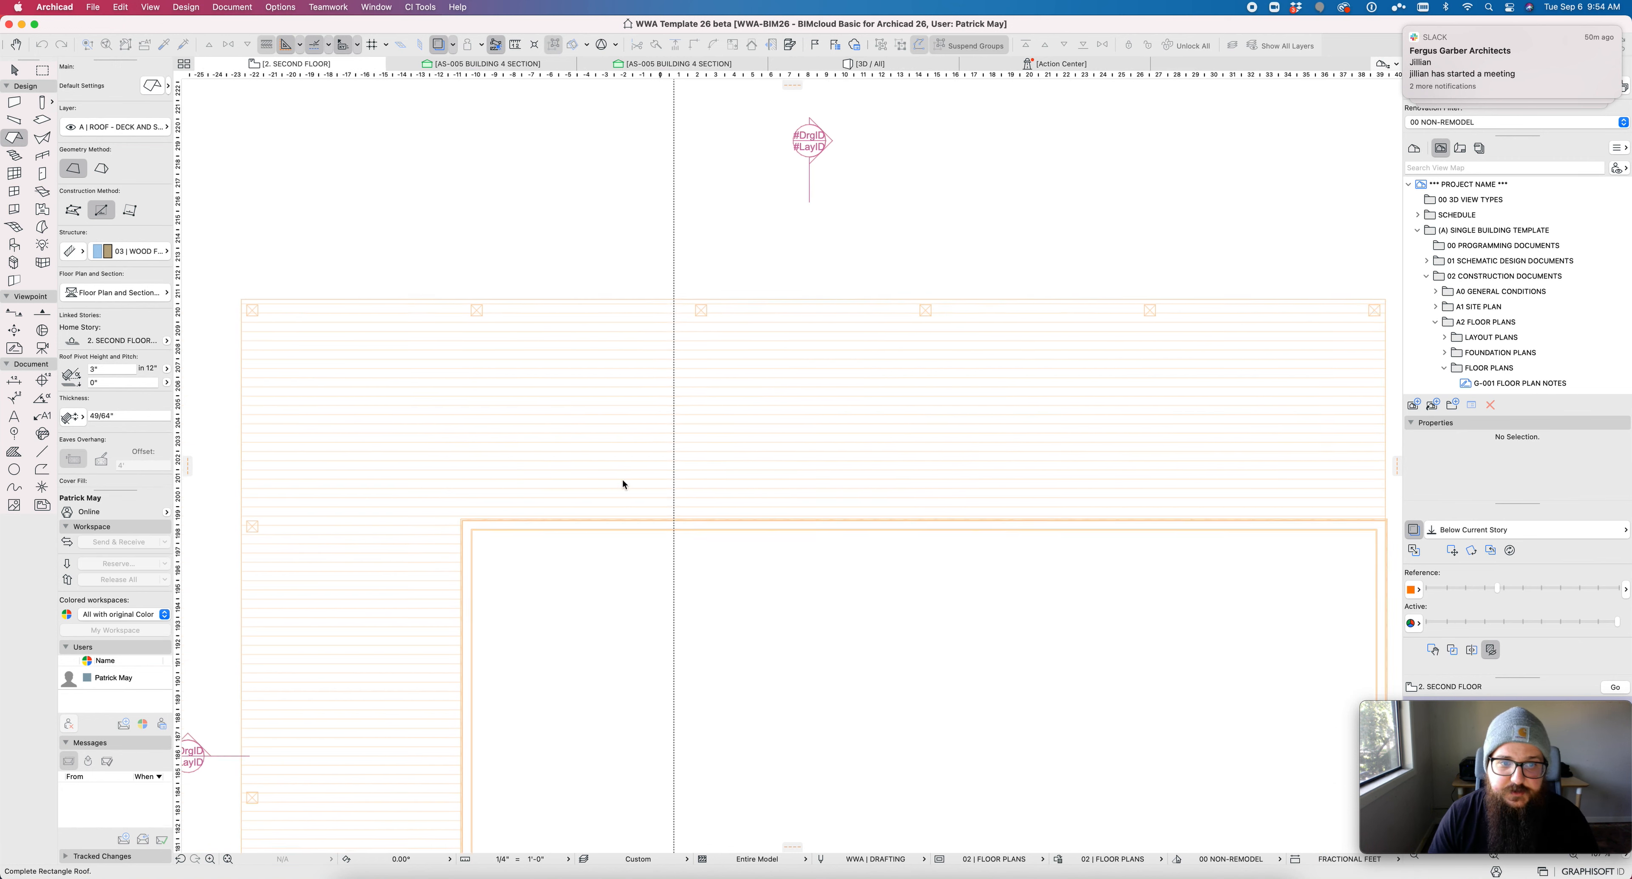
click(575, 502)
key(Escape)
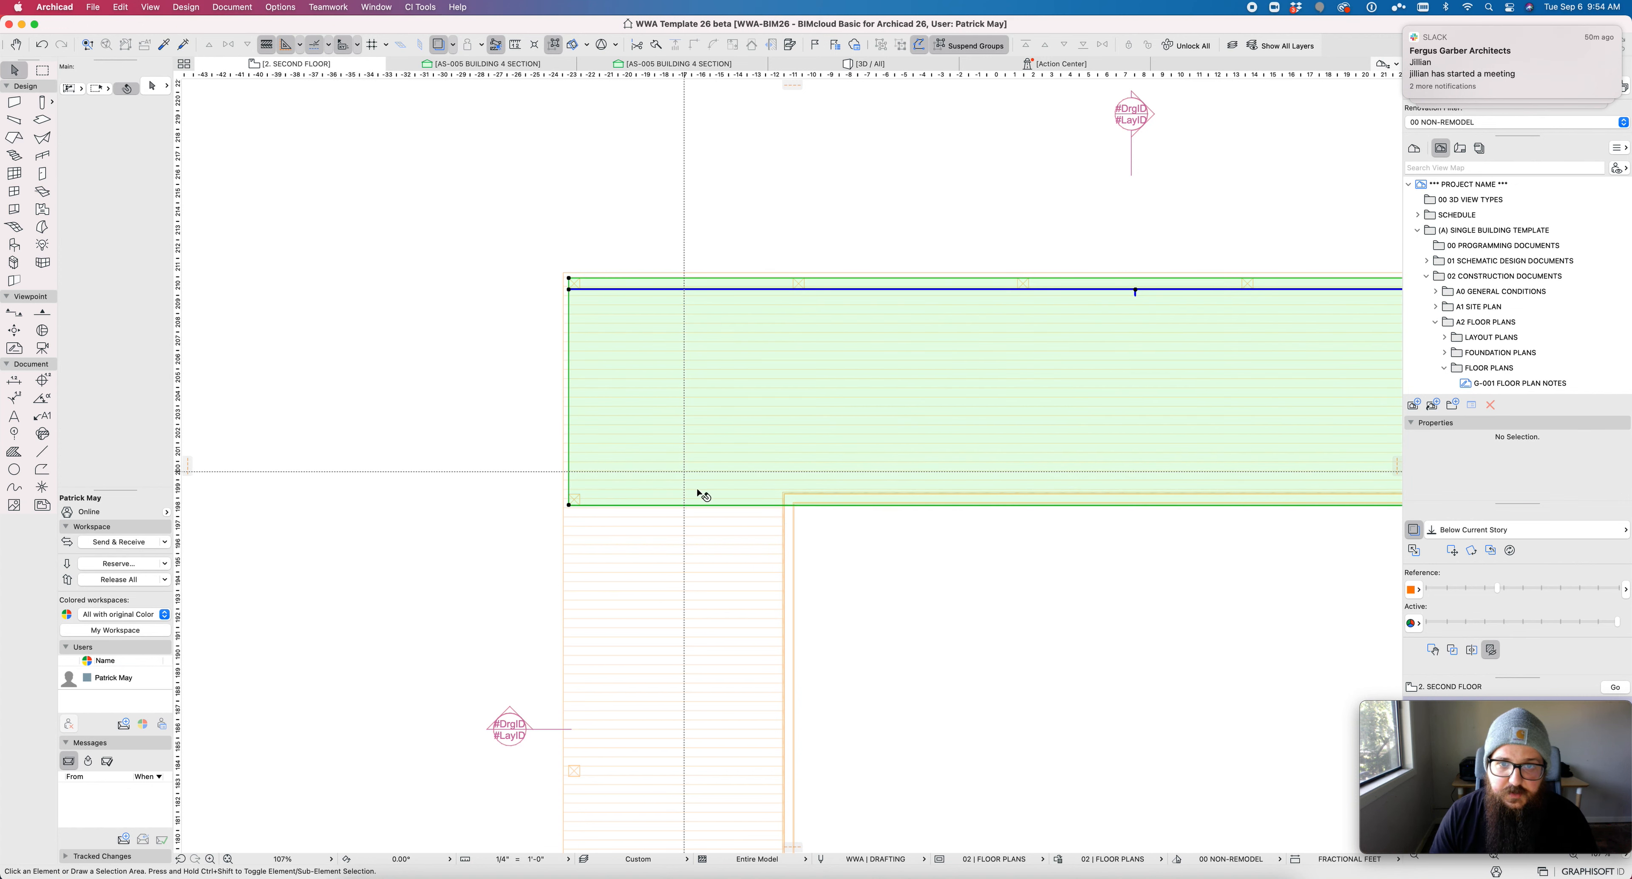
Step: Offset the new roof's house-side edge back from the wall and its outer edge 4' outward past the columns
click(696, 505)
click(688, 504)
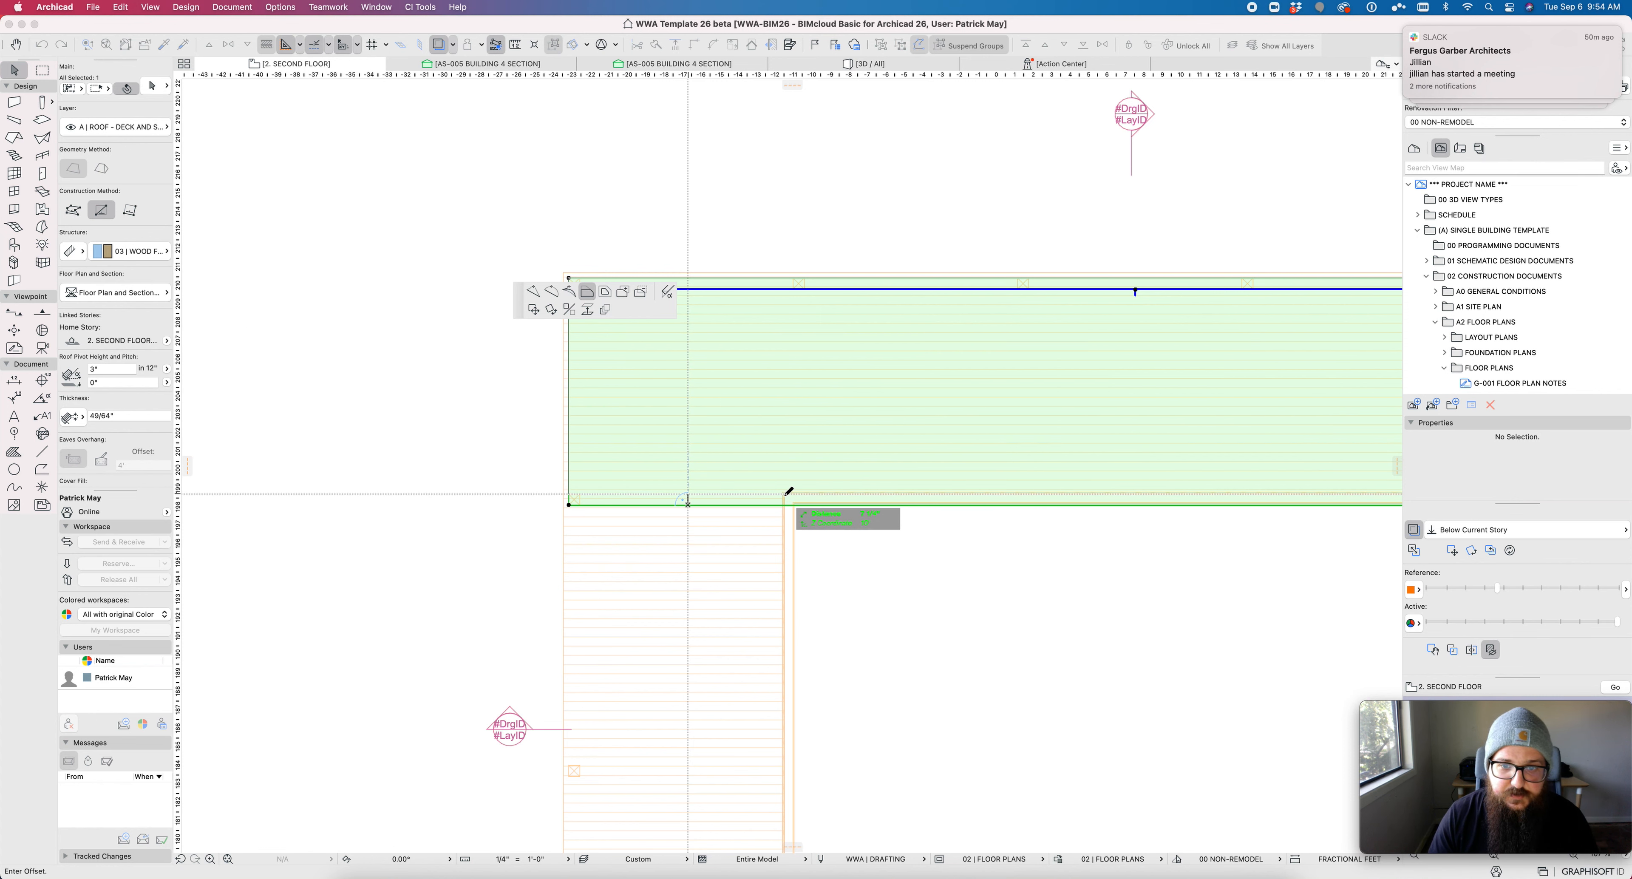
click(757, 495)
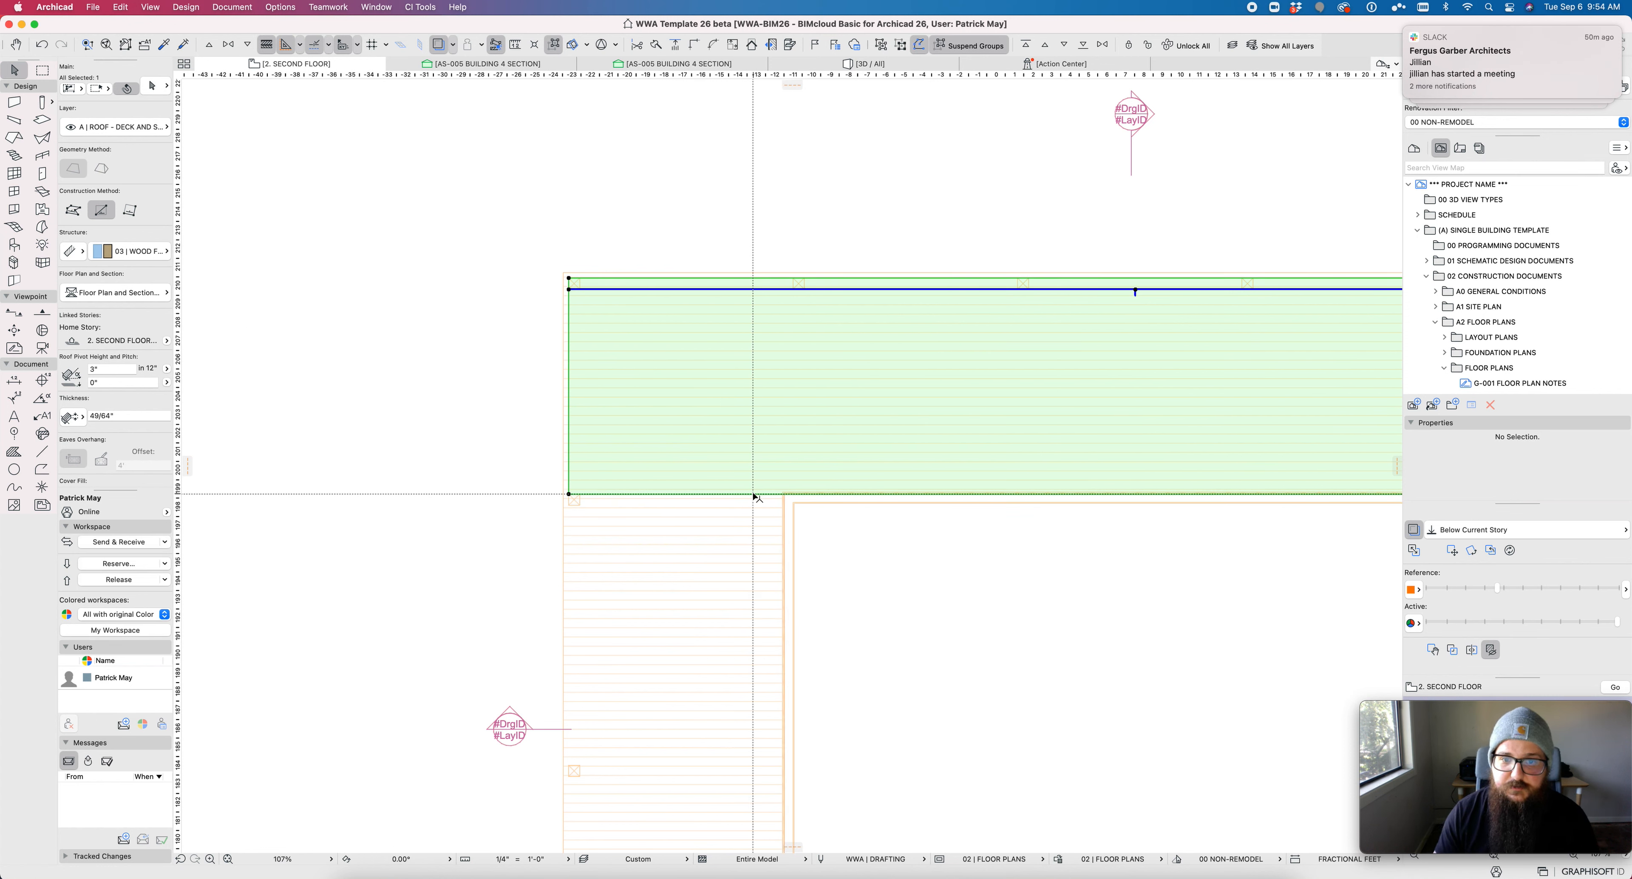
click(754, 495)
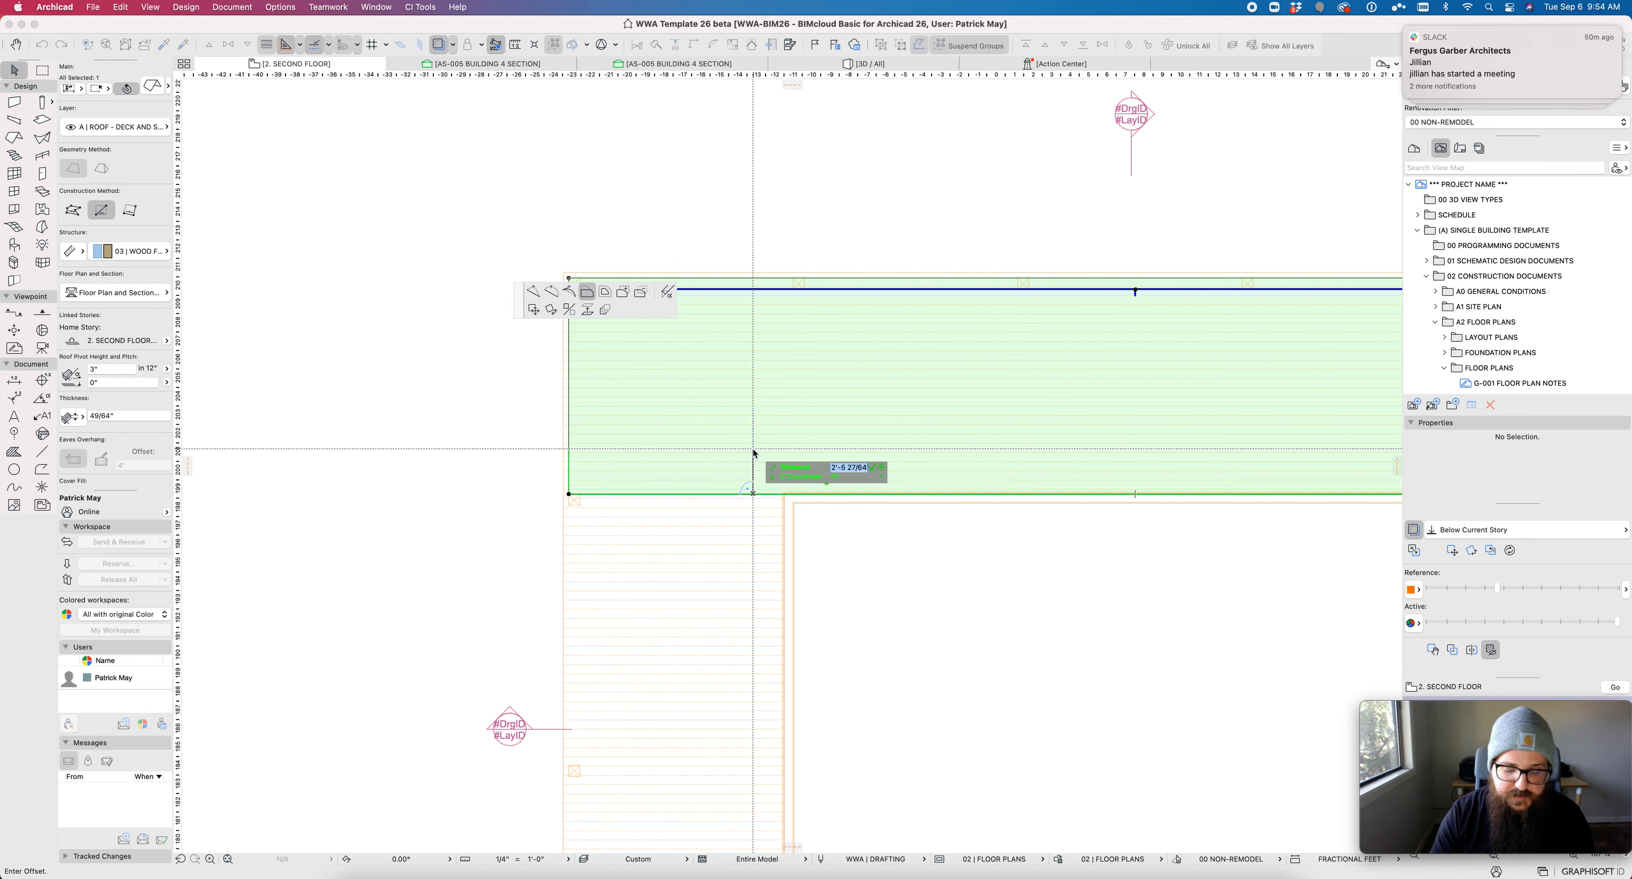
click(753, 457)
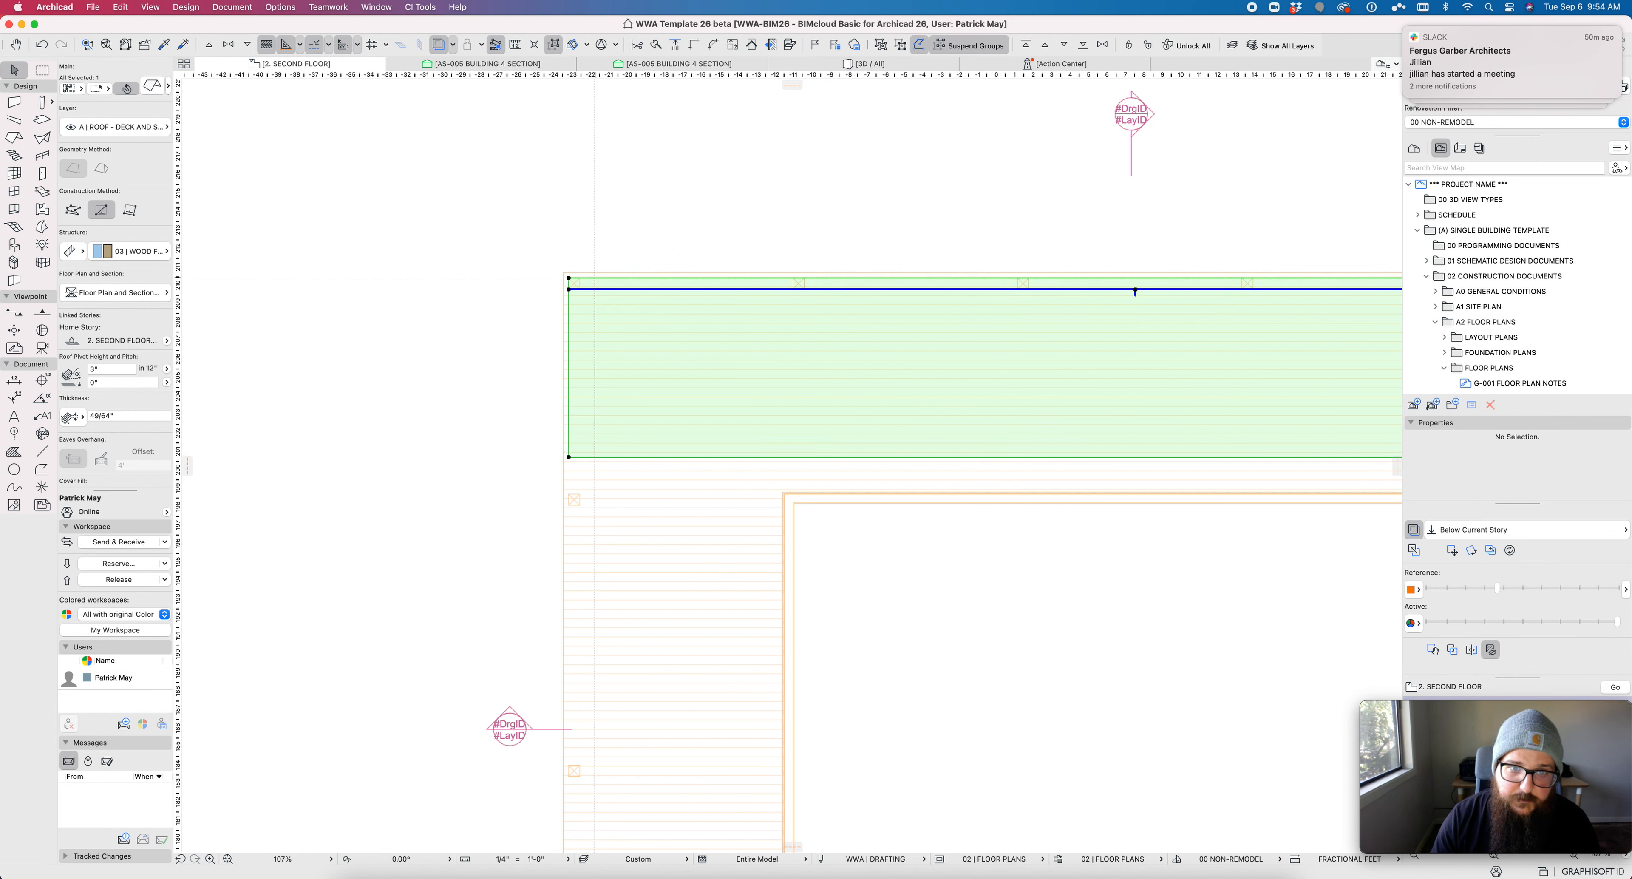
click(595, 277)
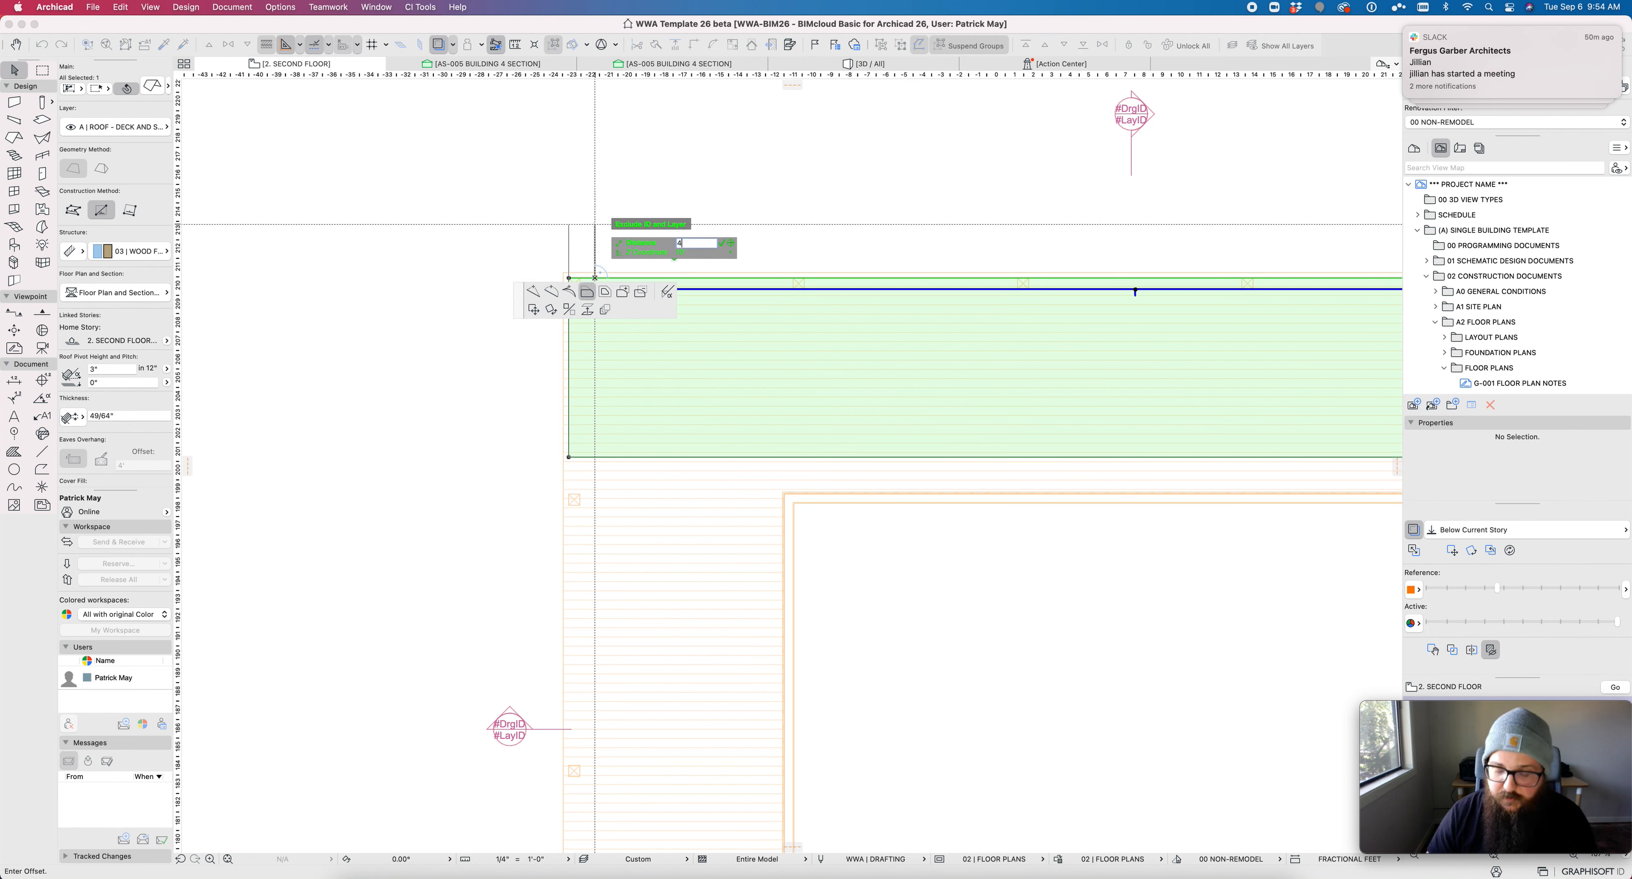
click(594, 203)
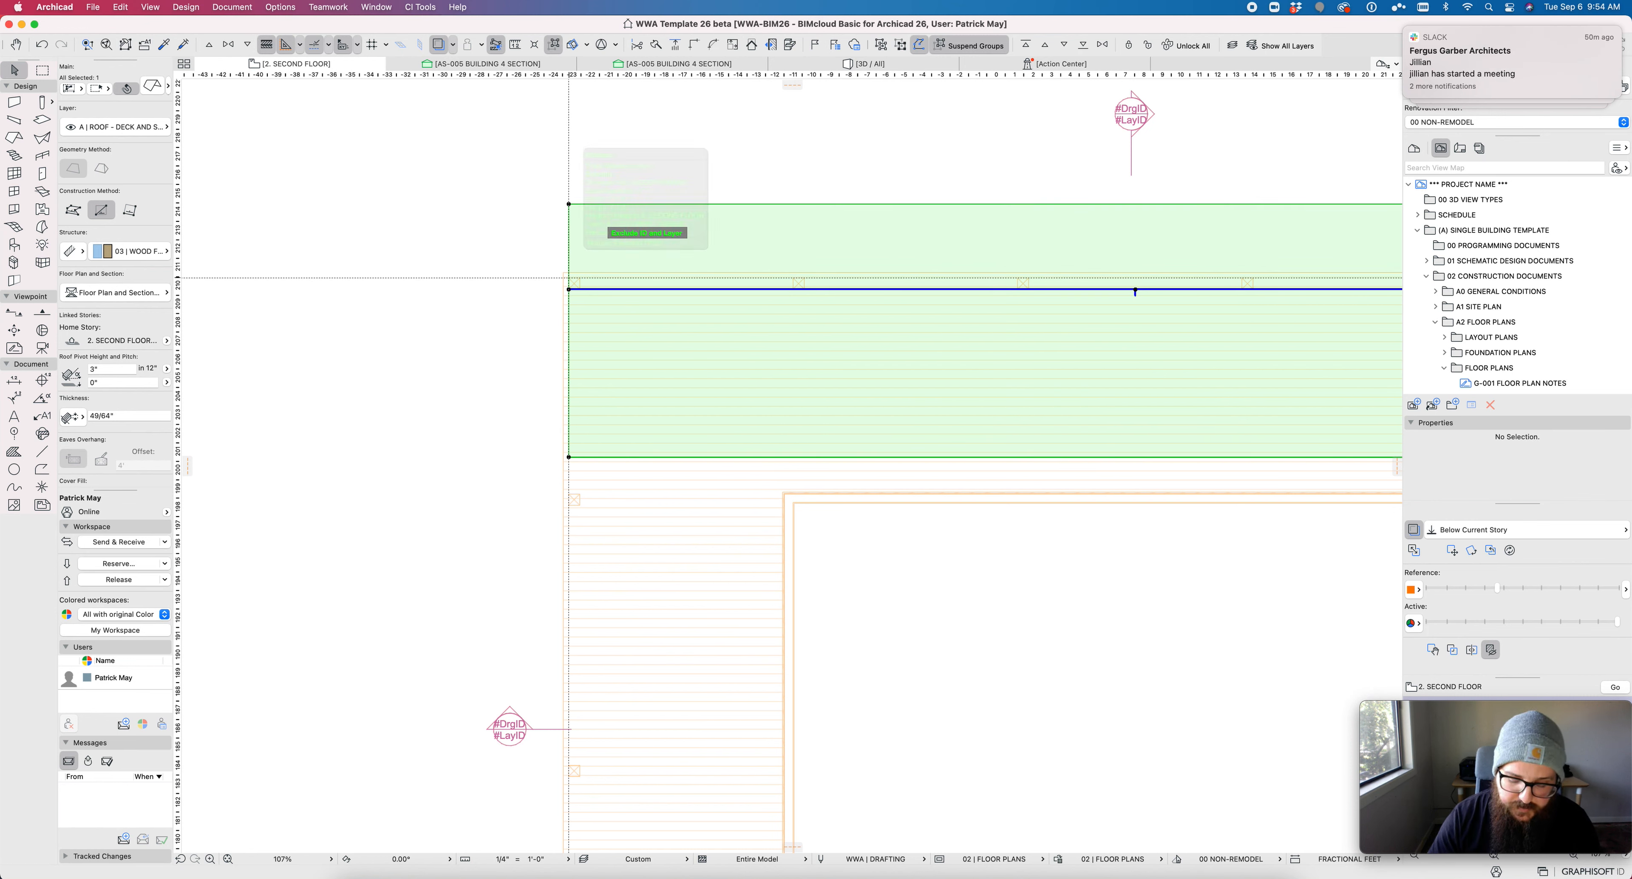
Step: Mirror a copy of the roof about the diagonal at the building's upper-left corner to cover the left side
key(super+alt+m)
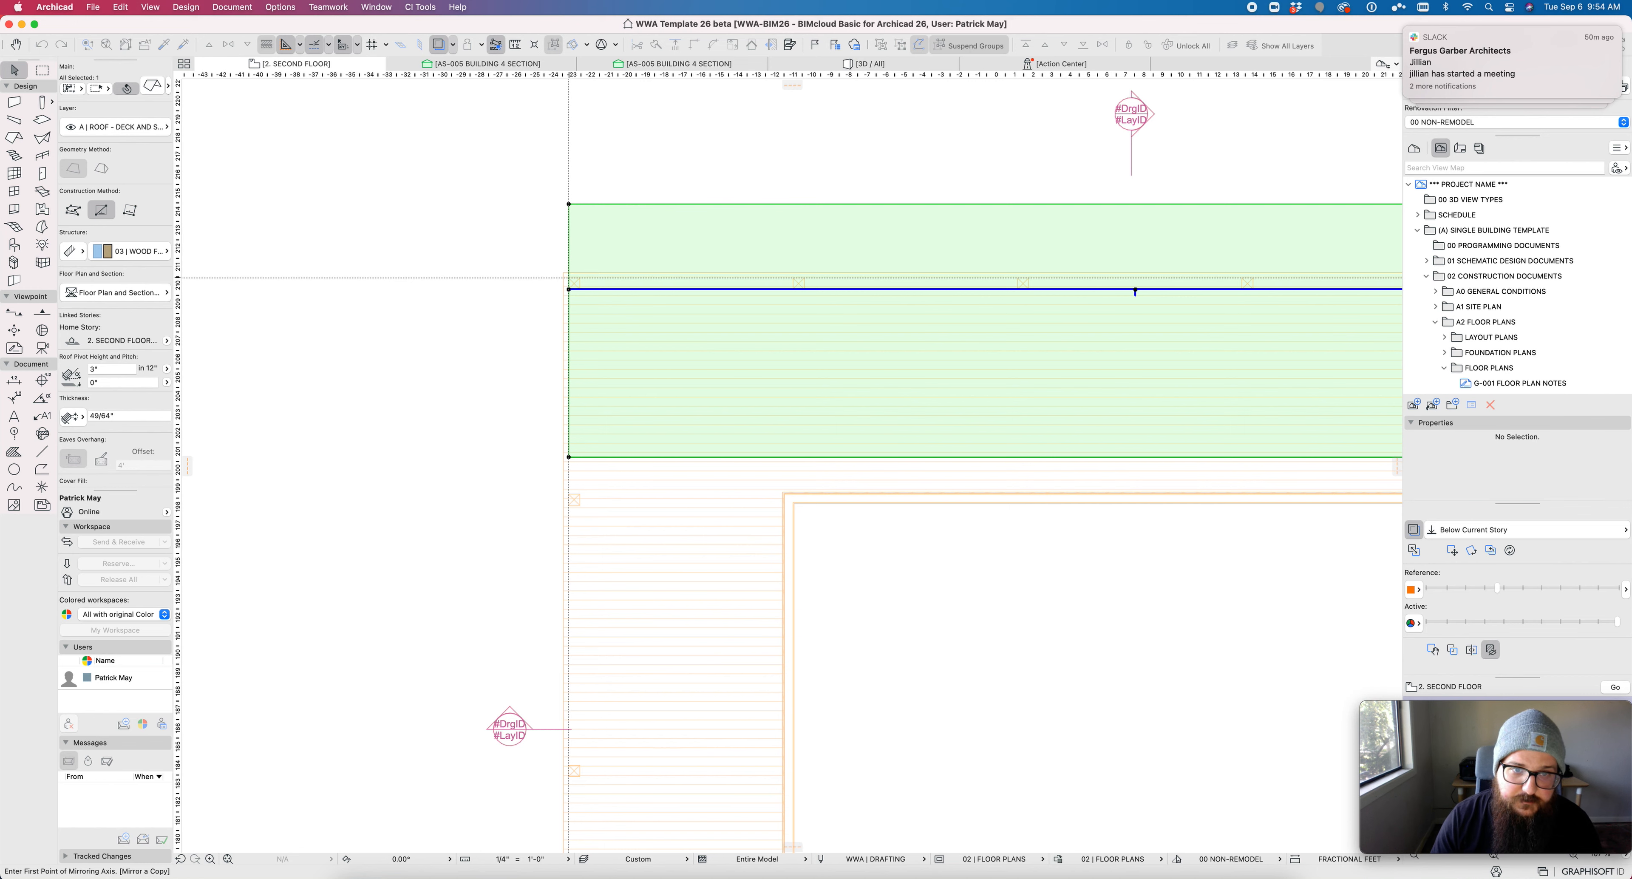
click(568, 277)
click(672, 380)
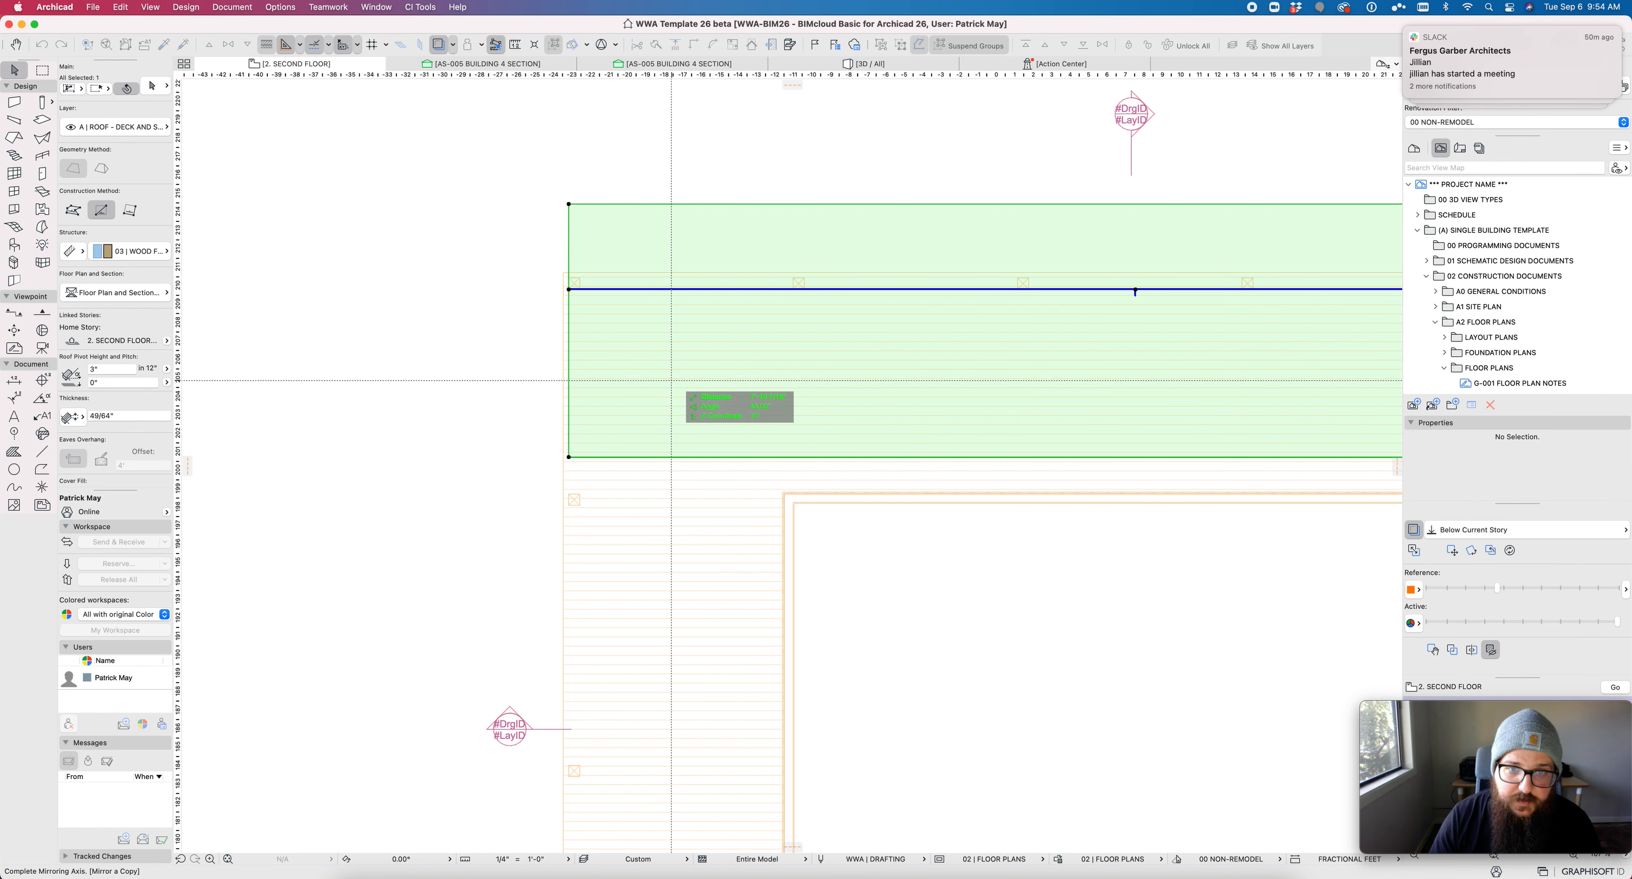
scroll(671, 380, down, 10)
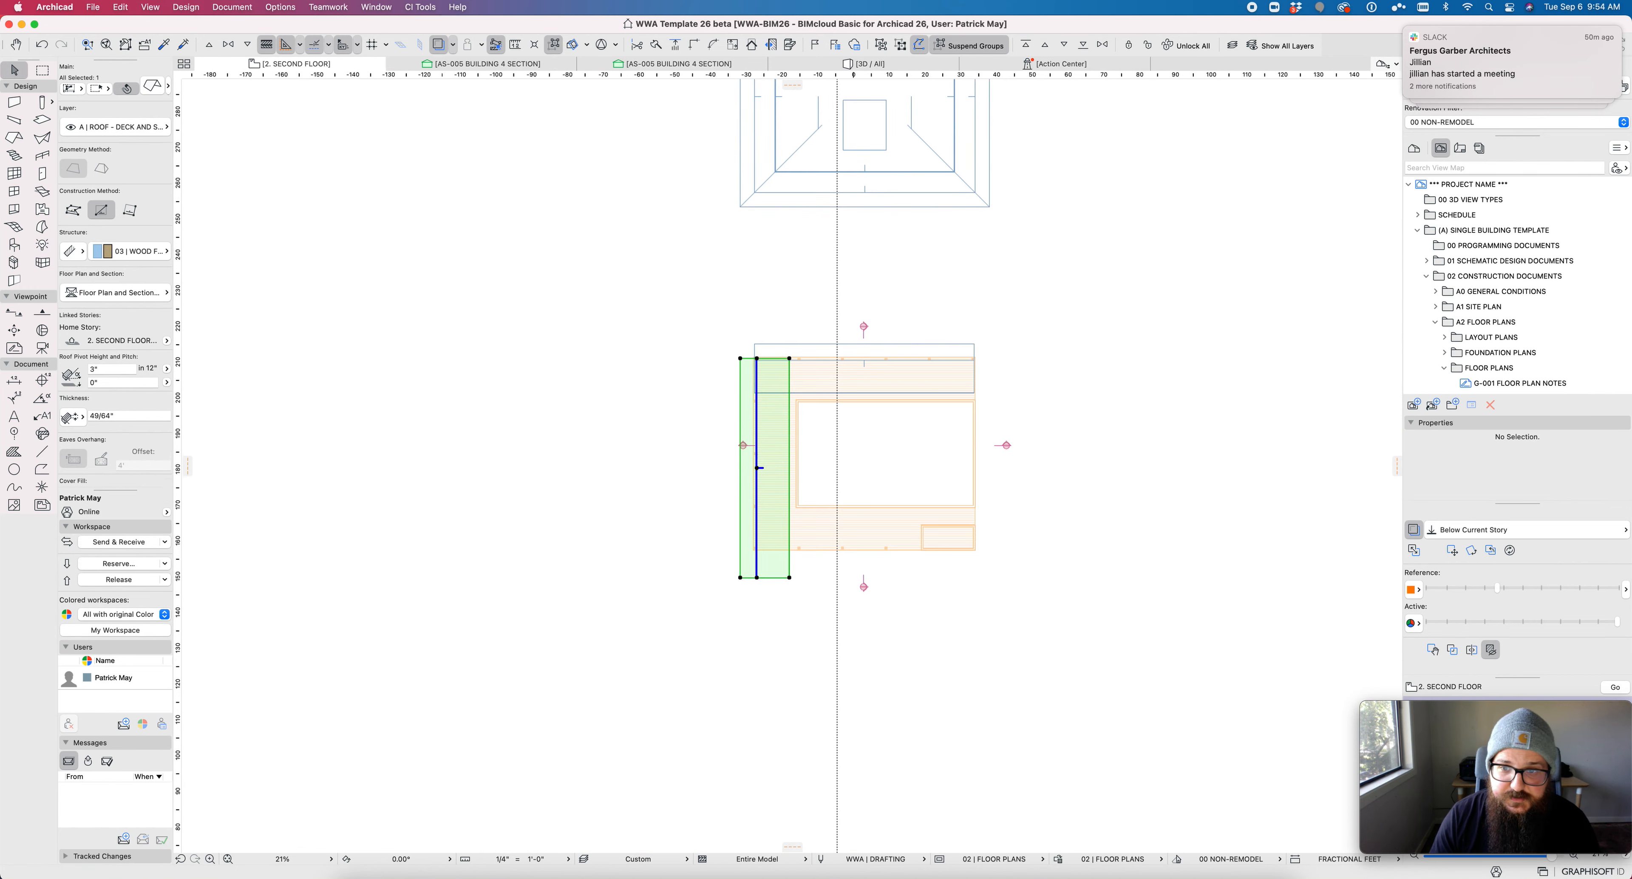
Step: Drag a copy of the upper-side roof straight inward so its pivot line lies on the original's inner edge
click(765, 353)
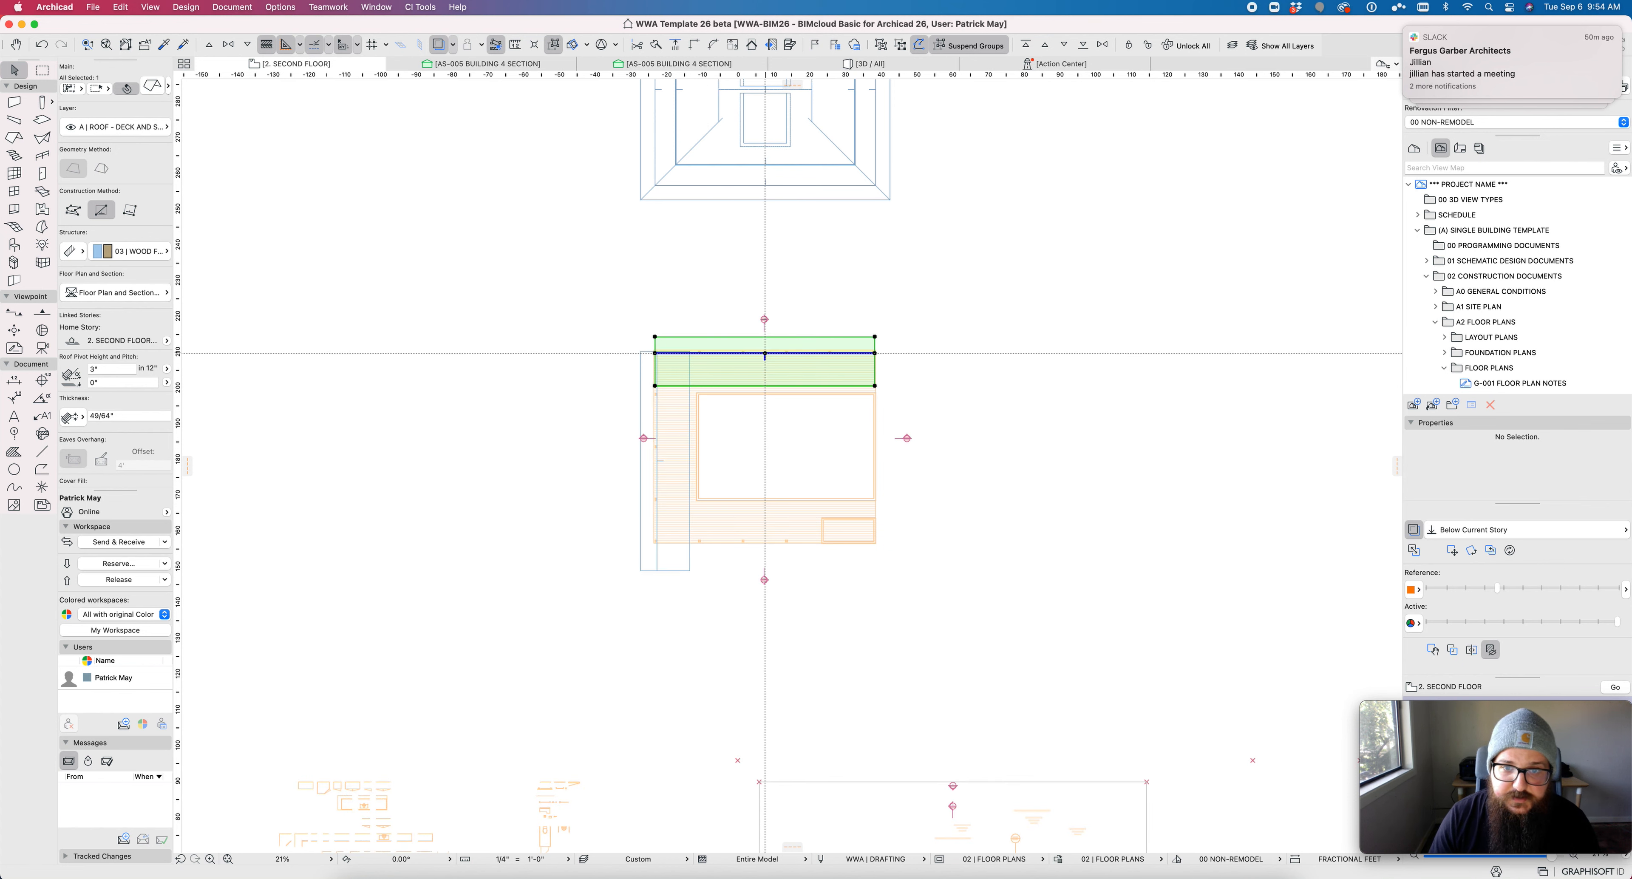
key(super+shift+d)
click(765, 353)
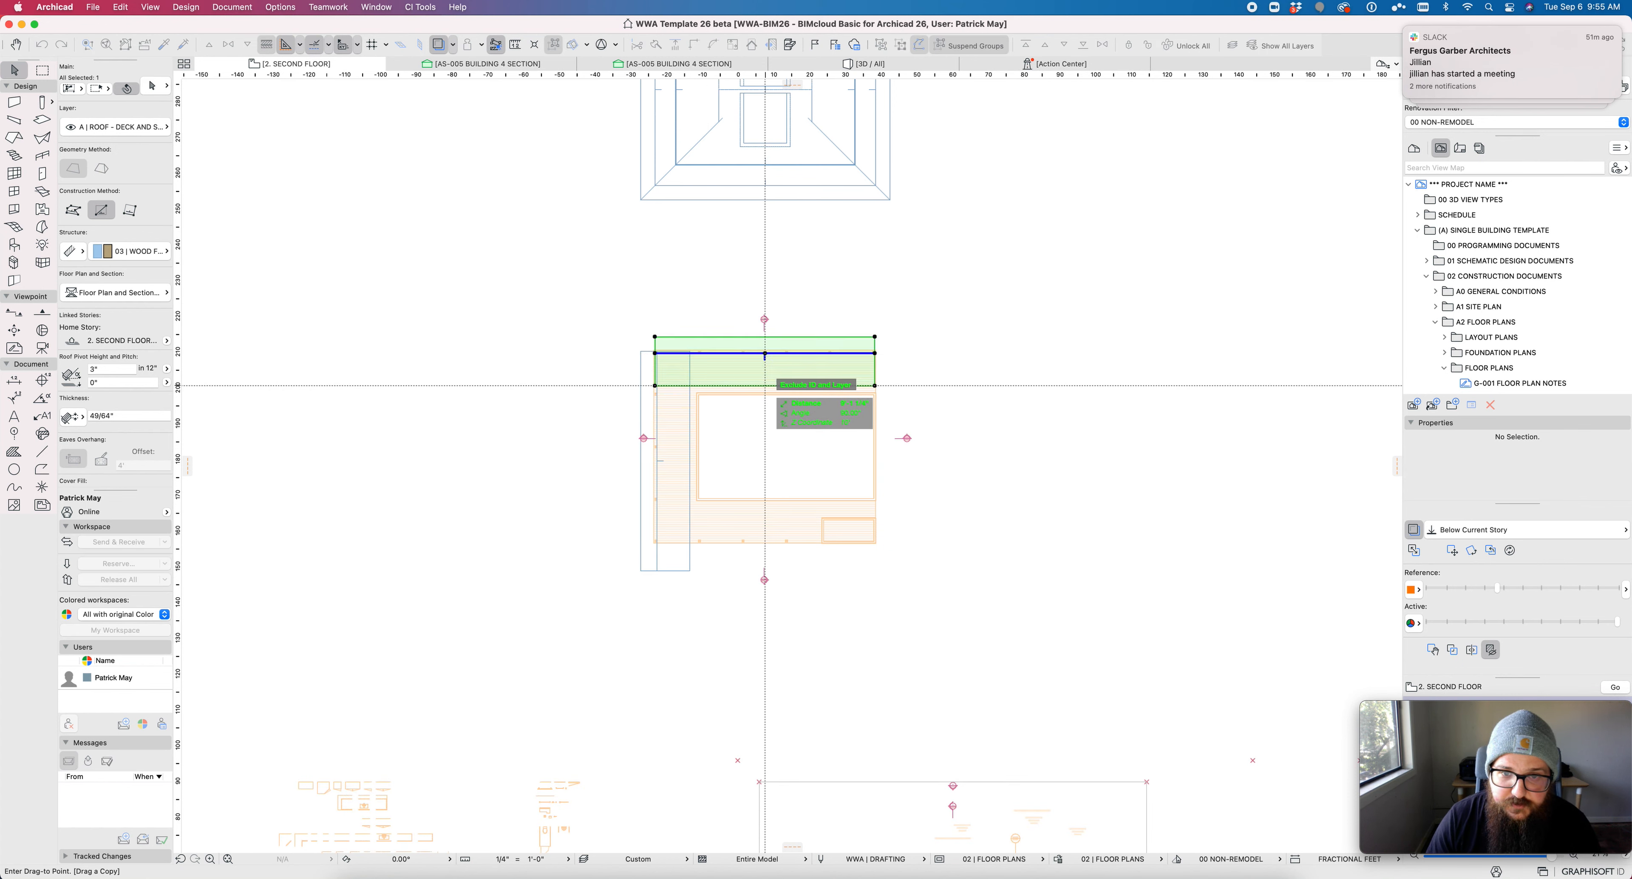
click(764, 385)
Step: Pull the copied roof's outer edge back to its pivot line and set its pitch to 6" in 12"
click(774, 370)
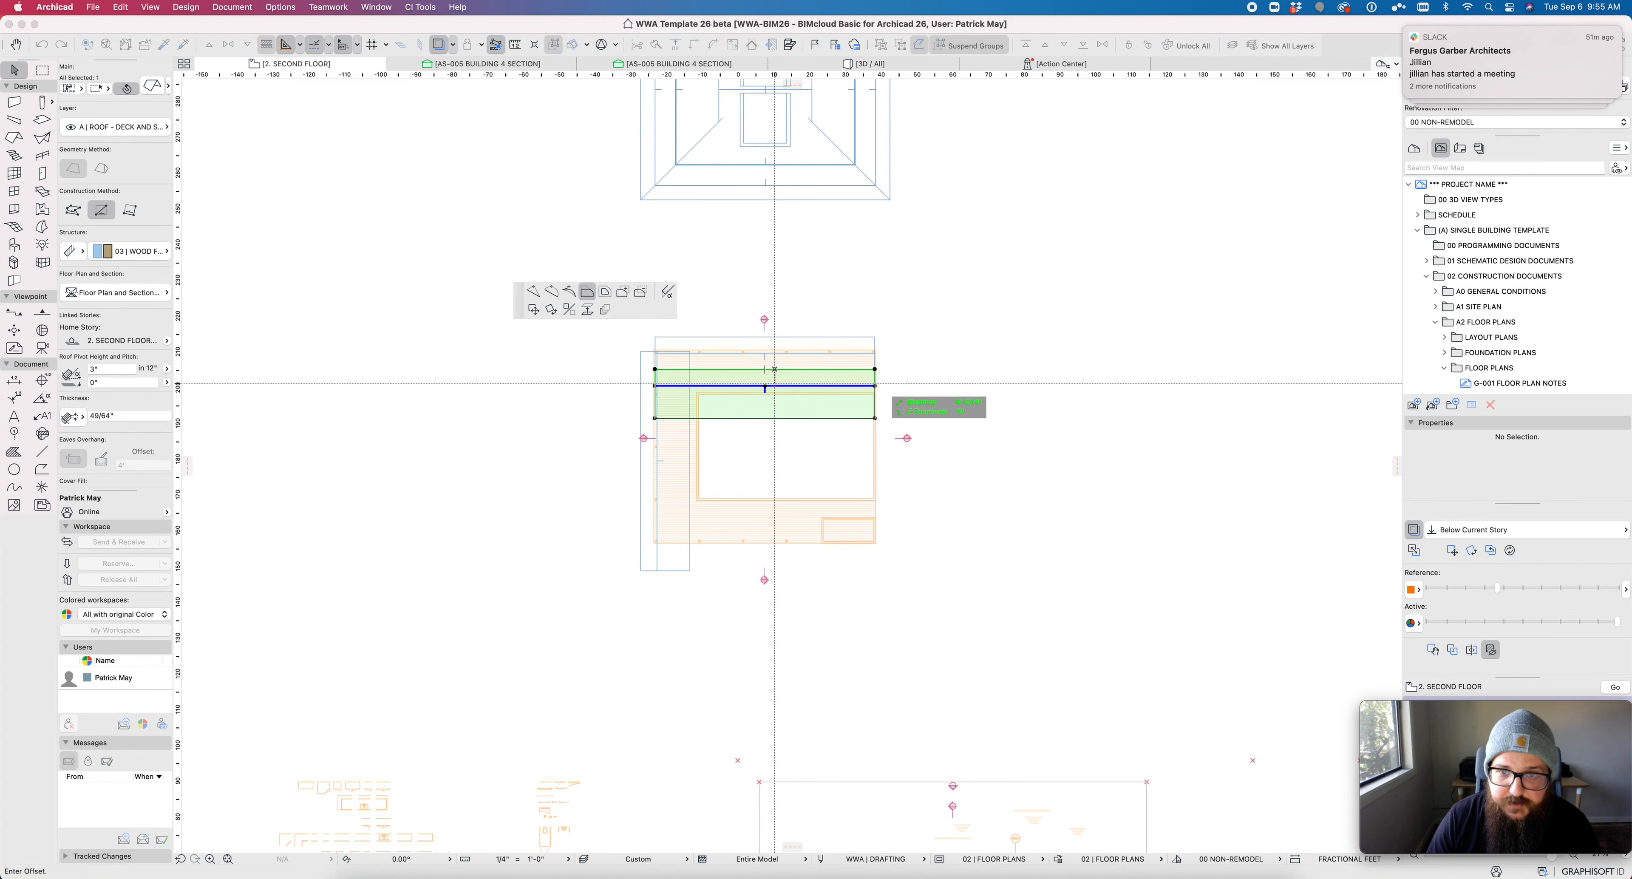
click(774, 386)
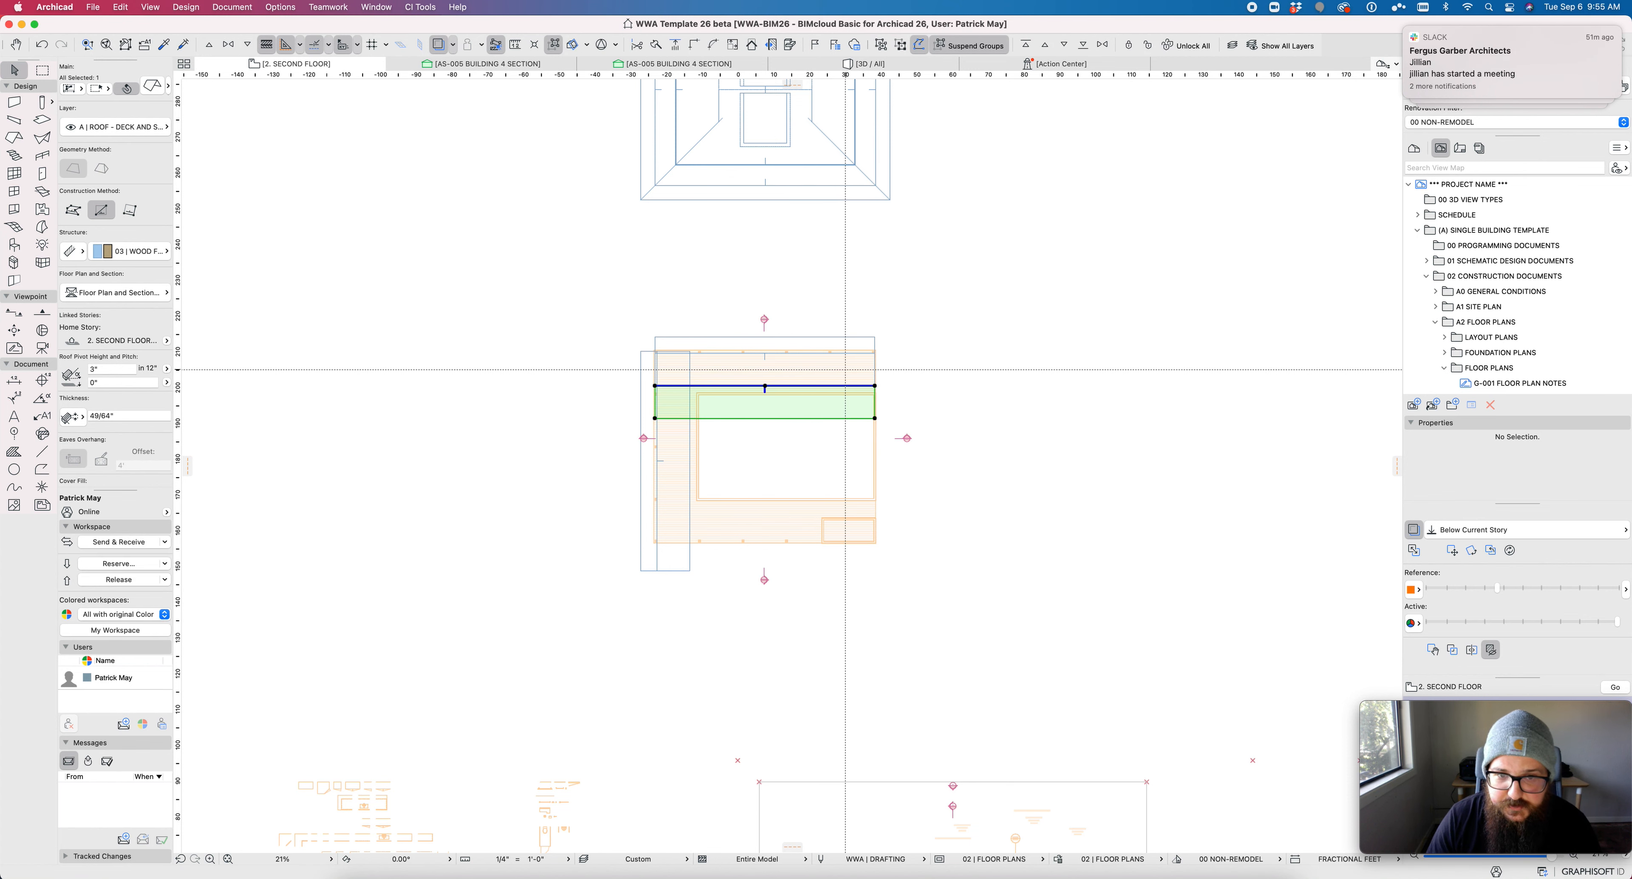
key(super+t)
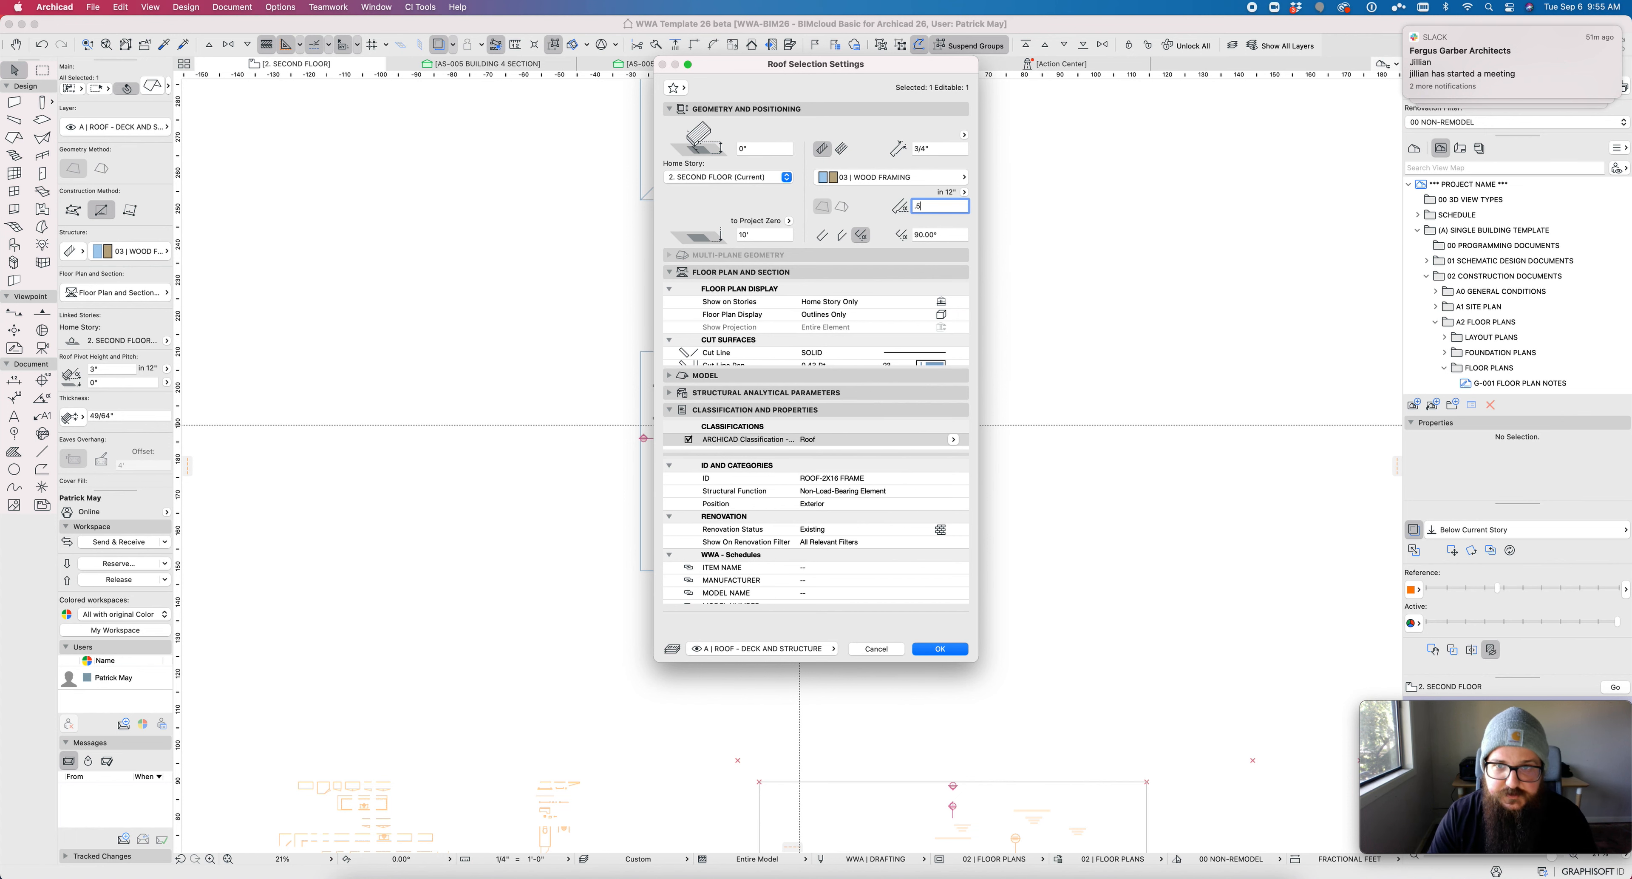
key(Return)
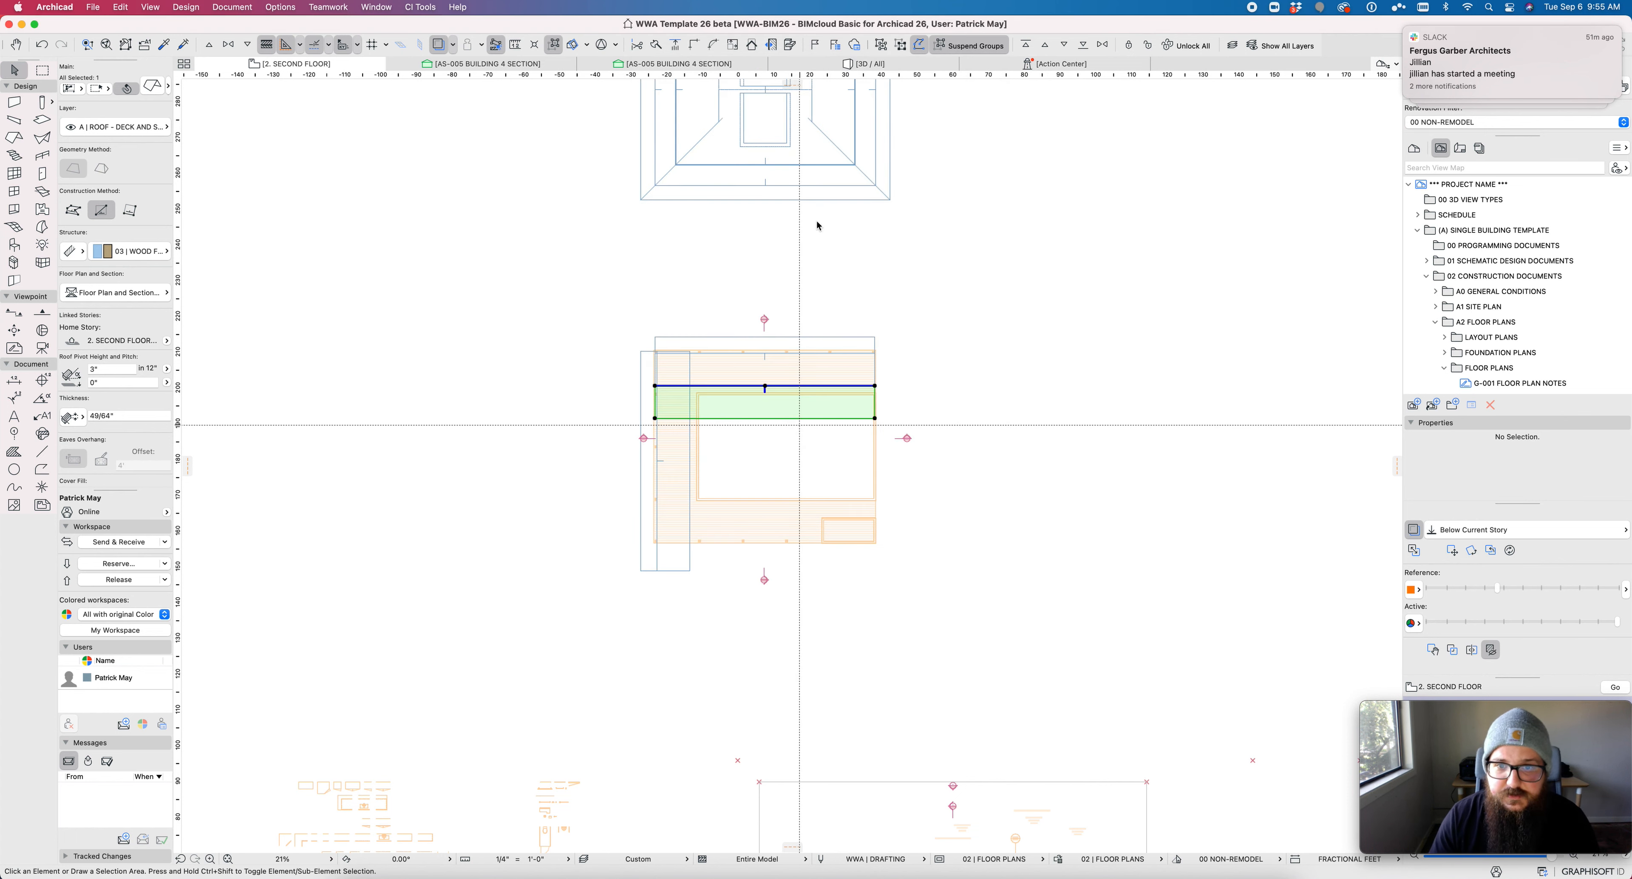
Step: Mirror a copy of both upper-side roofs about the building's horizontal centerline to form the opposite side
shift+click(792, 338)
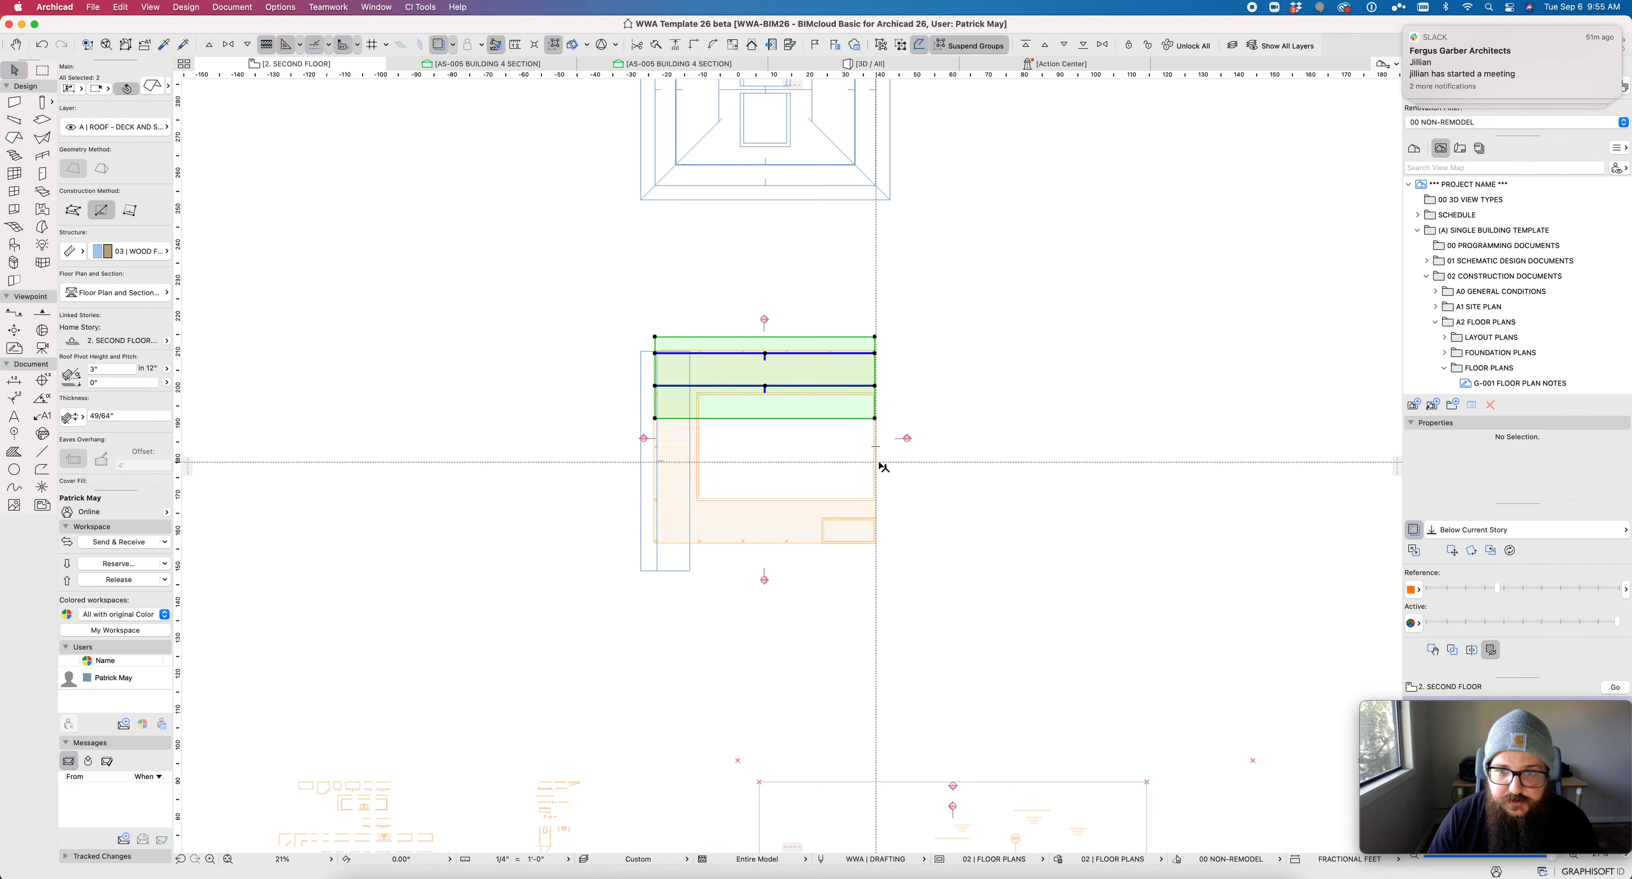
key(super+shift+m)
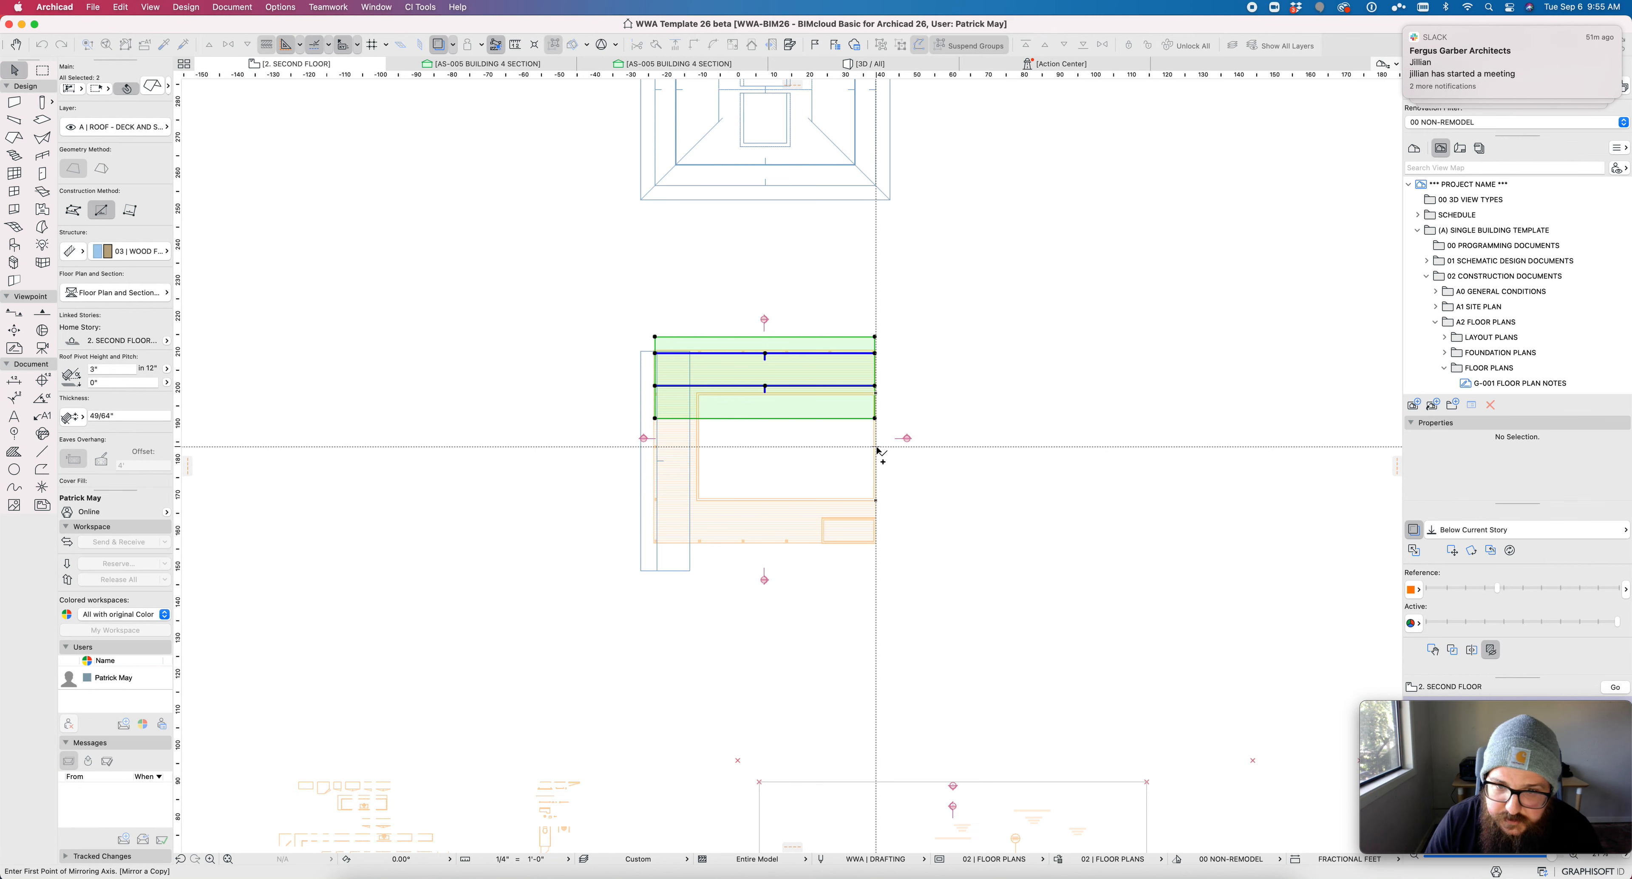
click(908, 446)
click(1012, 447)
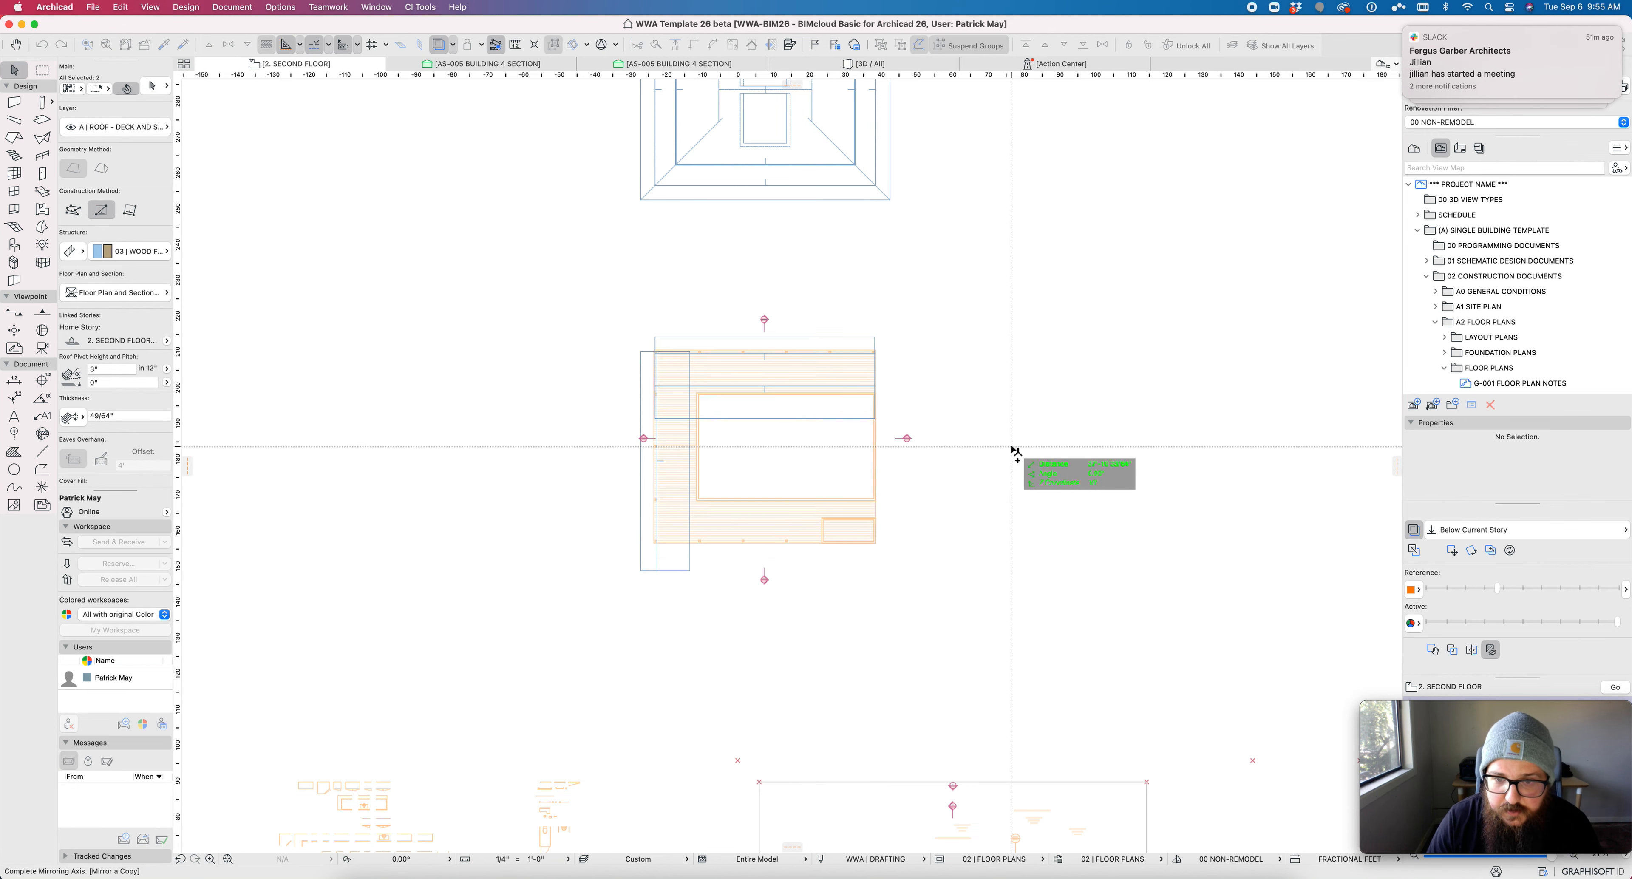
scroll(843, 542, up, 5)
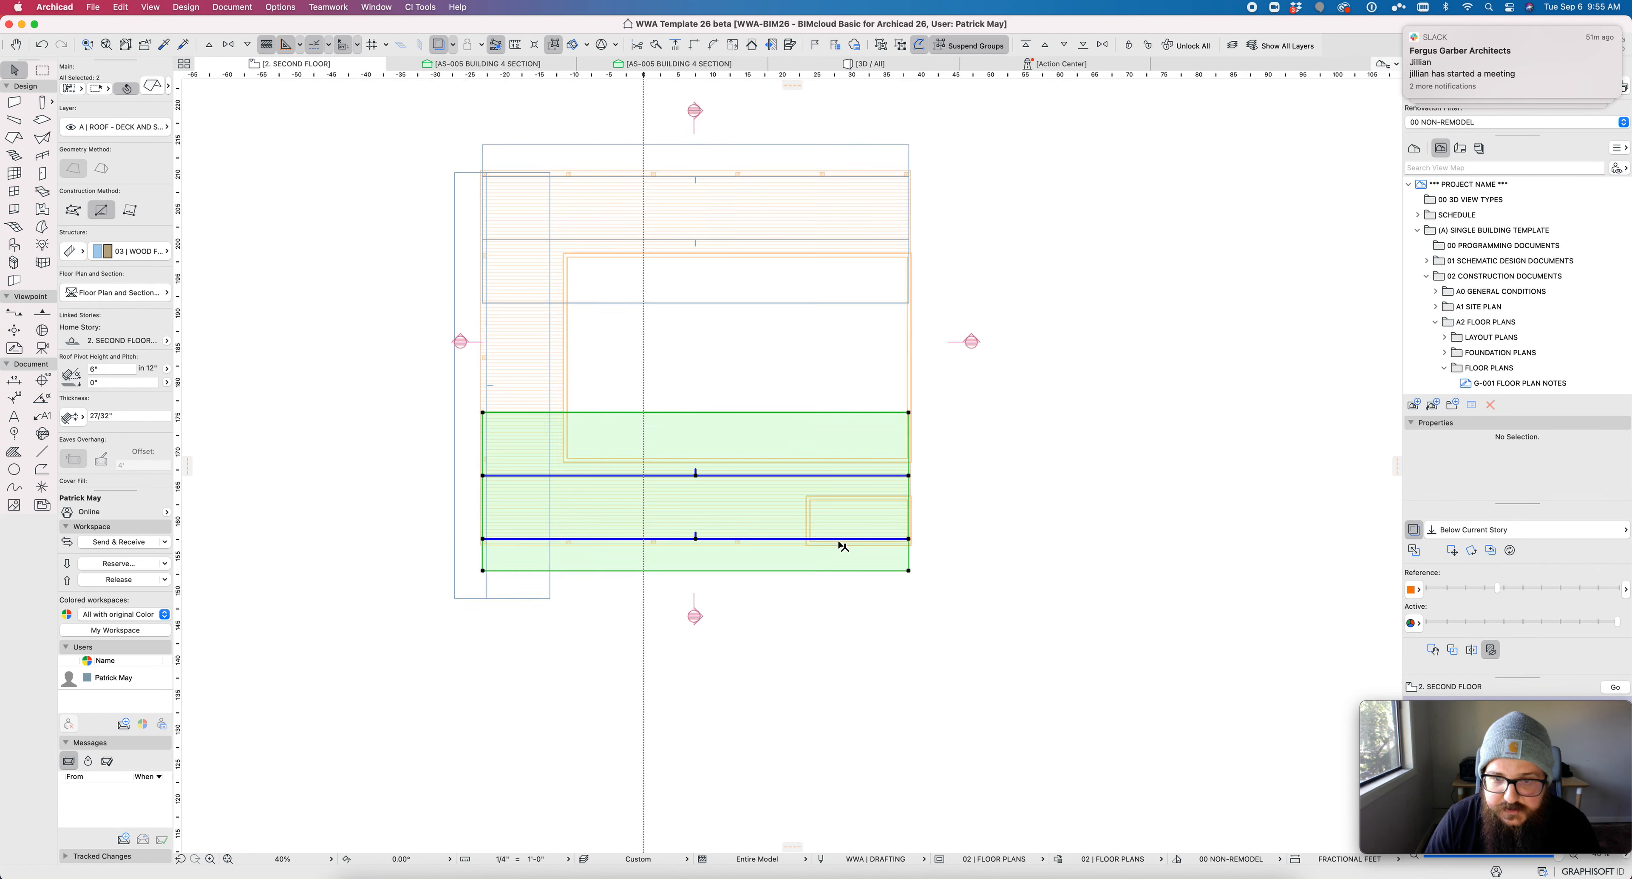
click(342, 254)
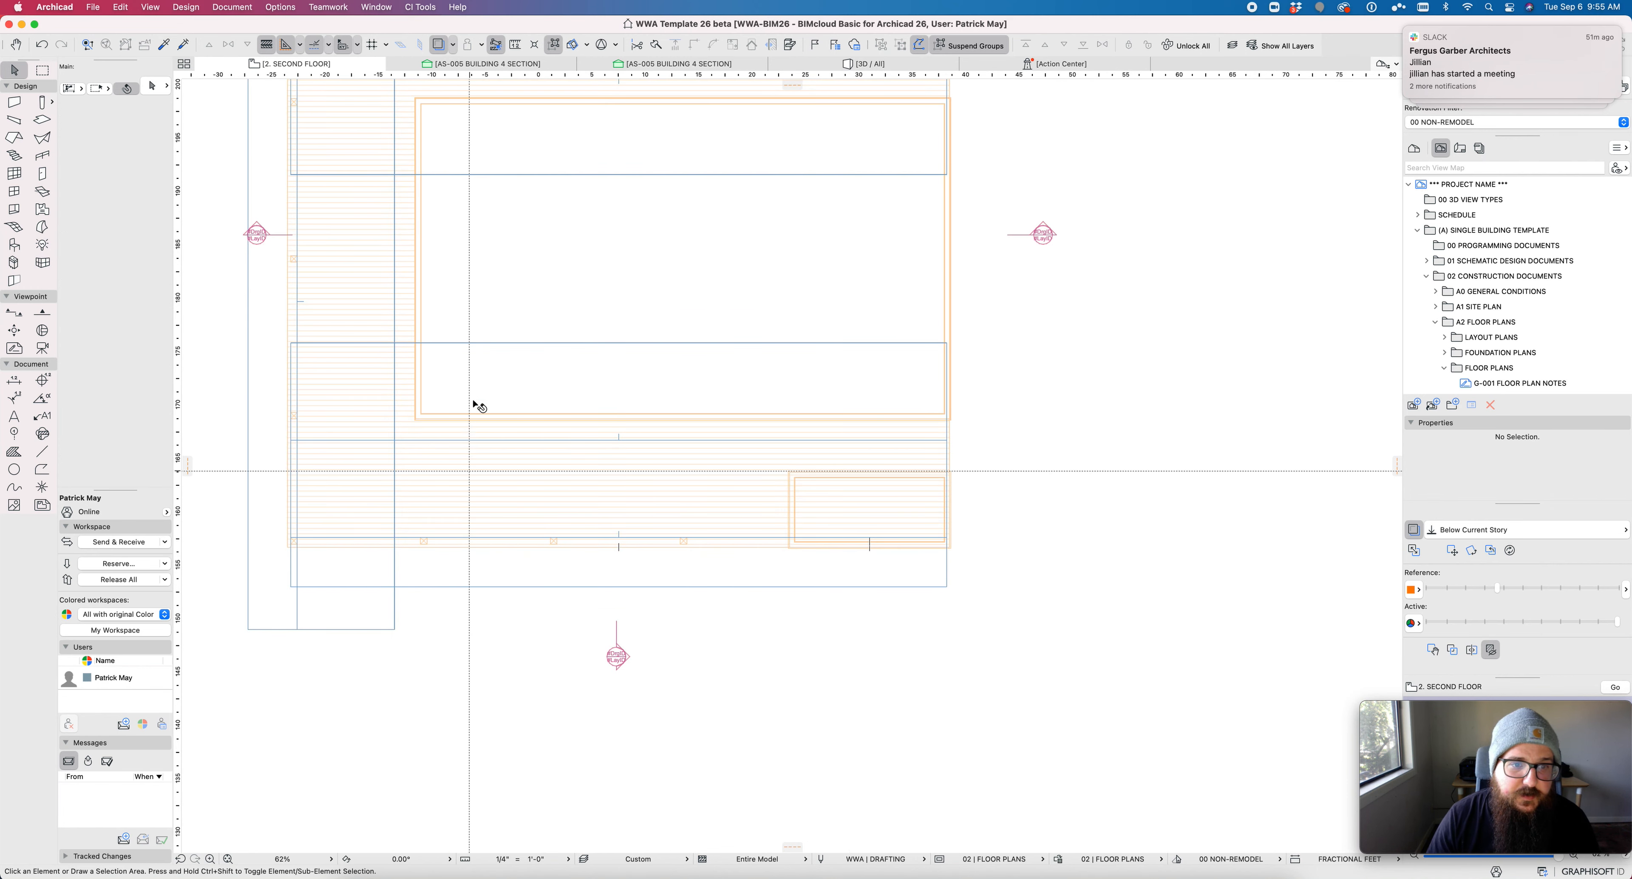
Step: Mirror a copy of the lower-side inner roof about the diagonal at the left roof's inner edge to create the left inner roof
click(399, 442)
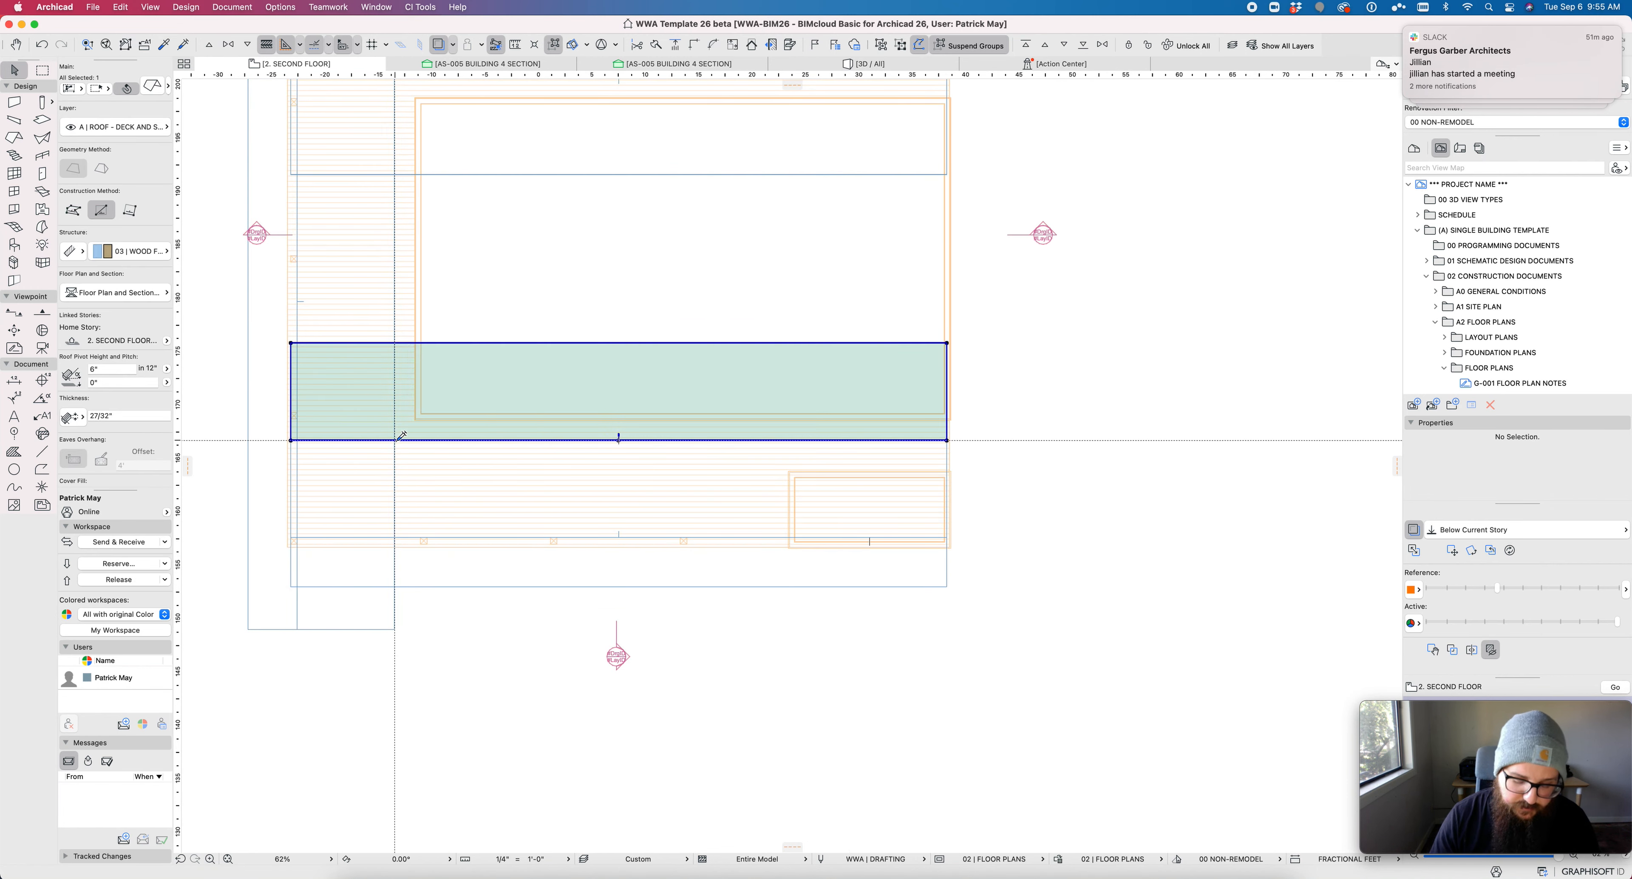
key(super+alt+m)
click(394, 440)
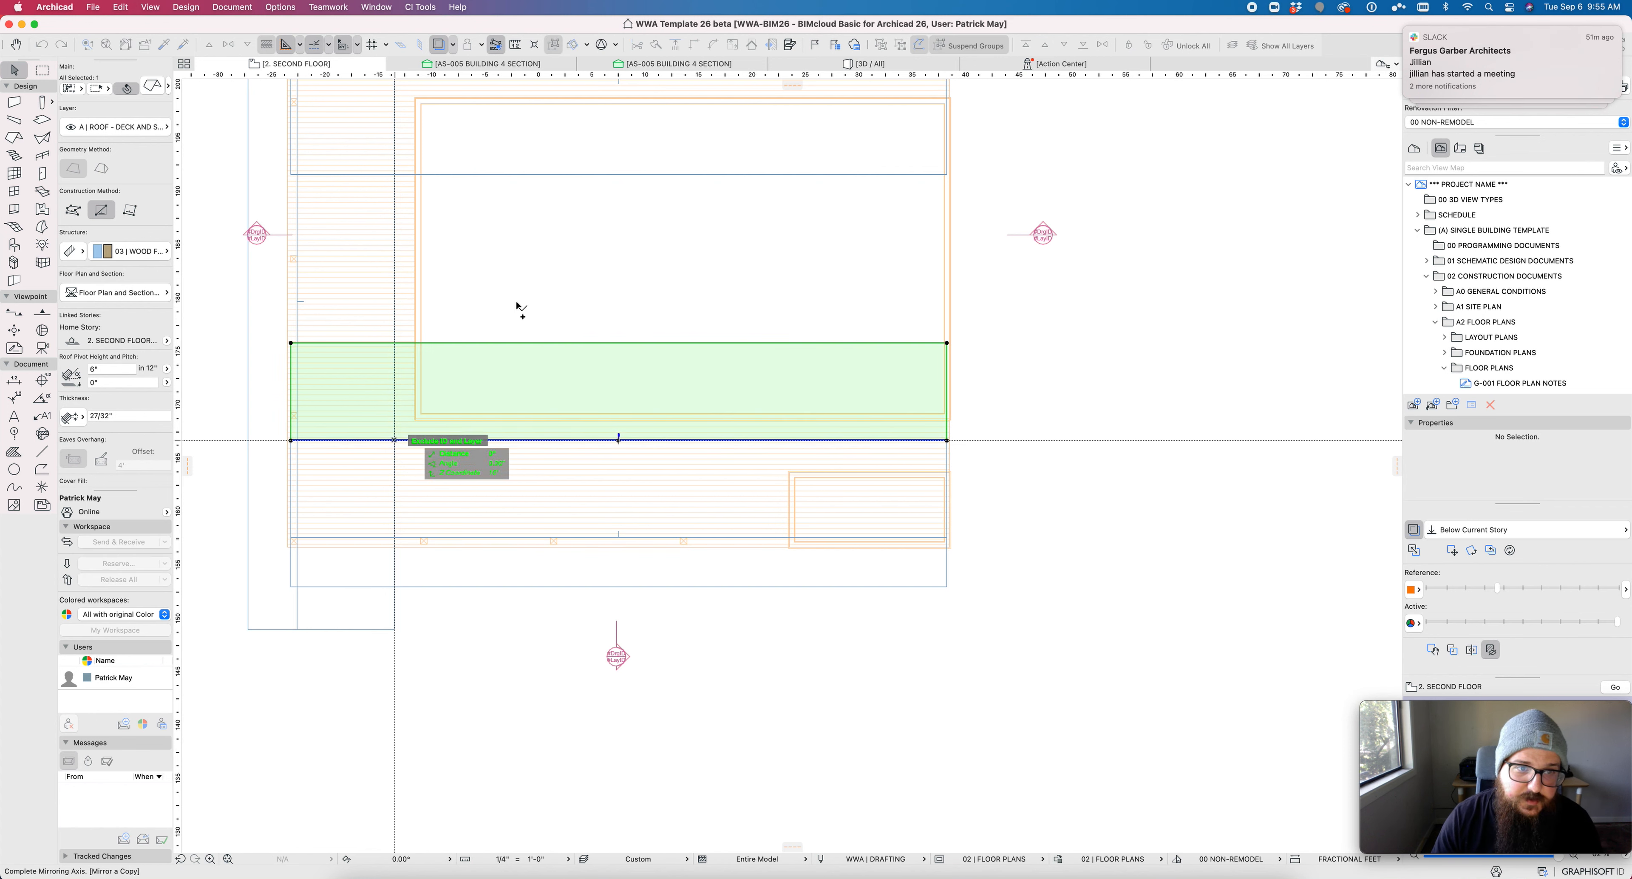
click(559, 301)
Step: Select both left-side roofs and drag a copy across so the outer pivot line aligns with the building's right edge
shift+click(321, 301)
key(super+alt+d)
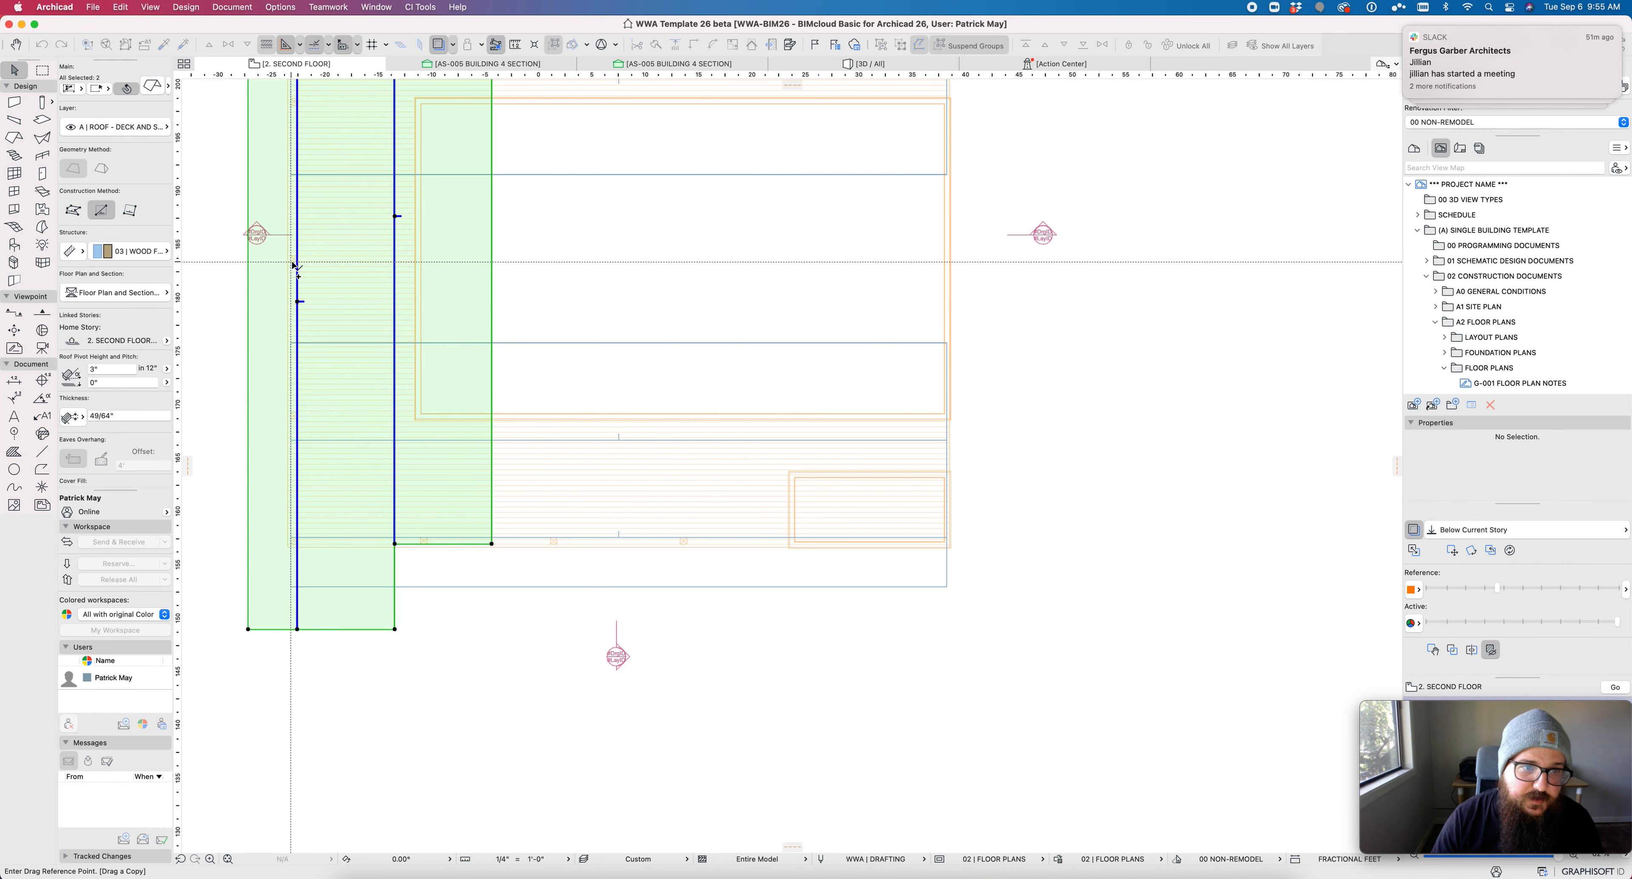
click(297, 263)
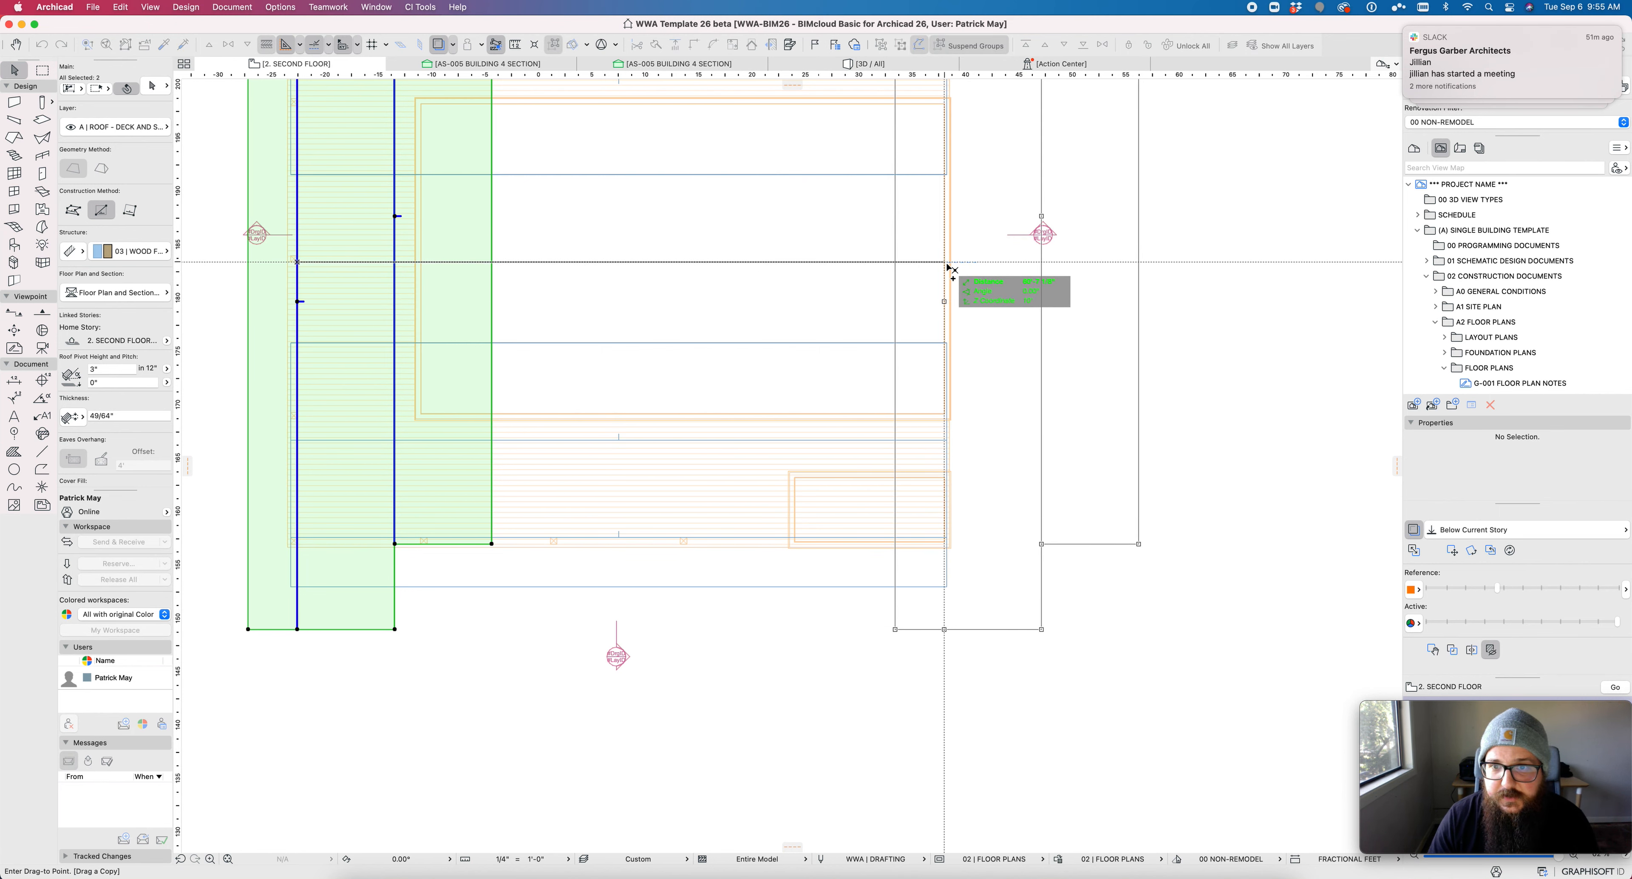
scroll(955, 273, up, 5)
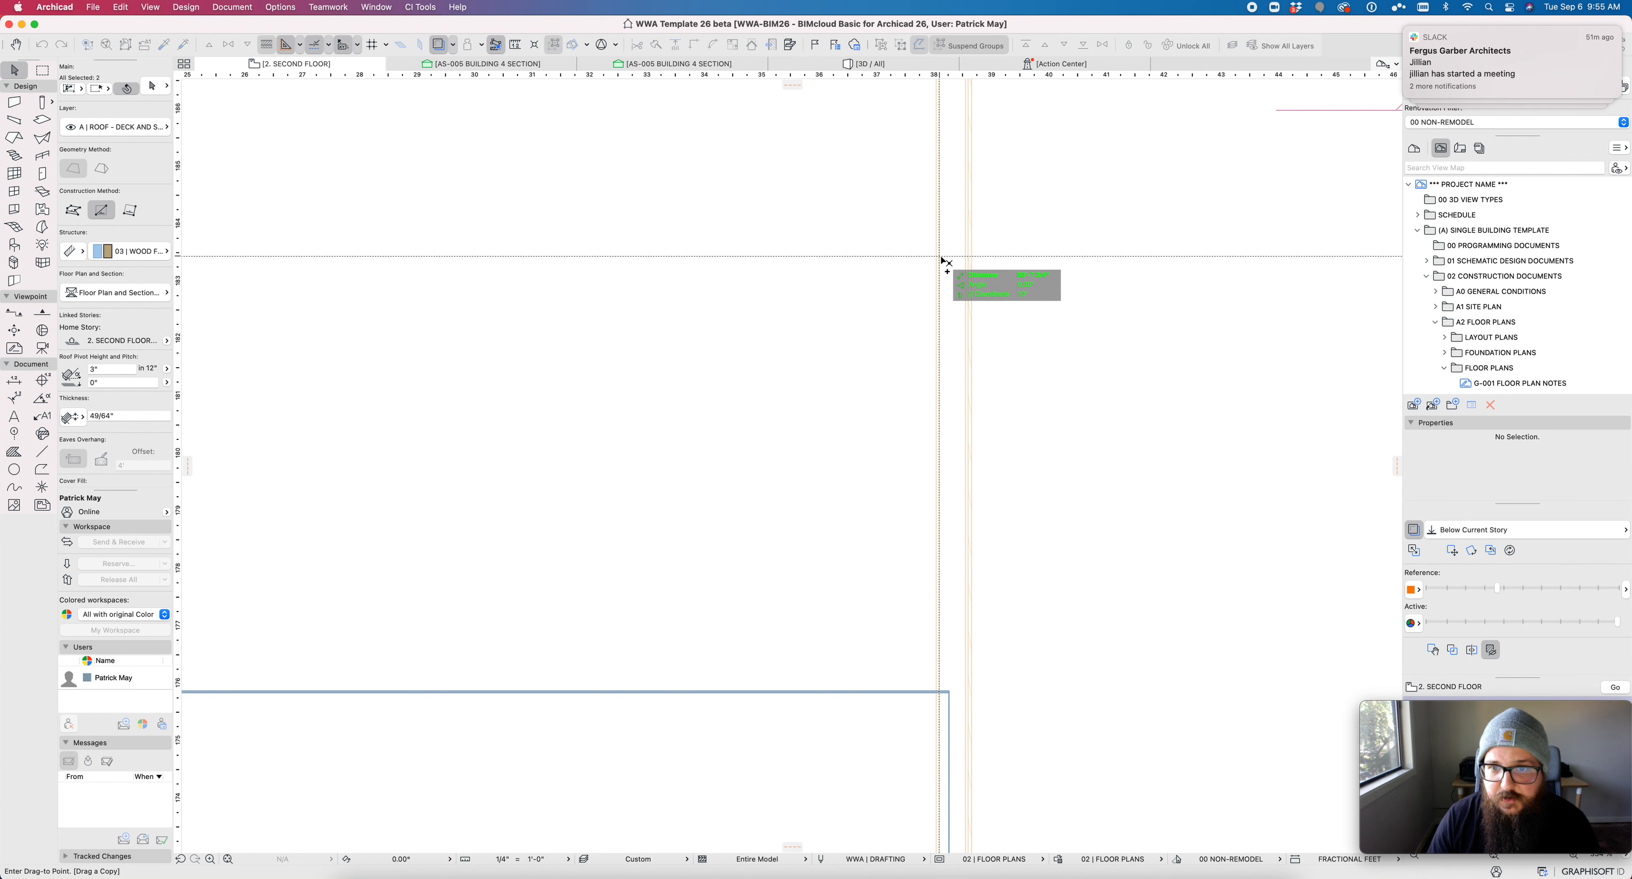
click(942, 259)
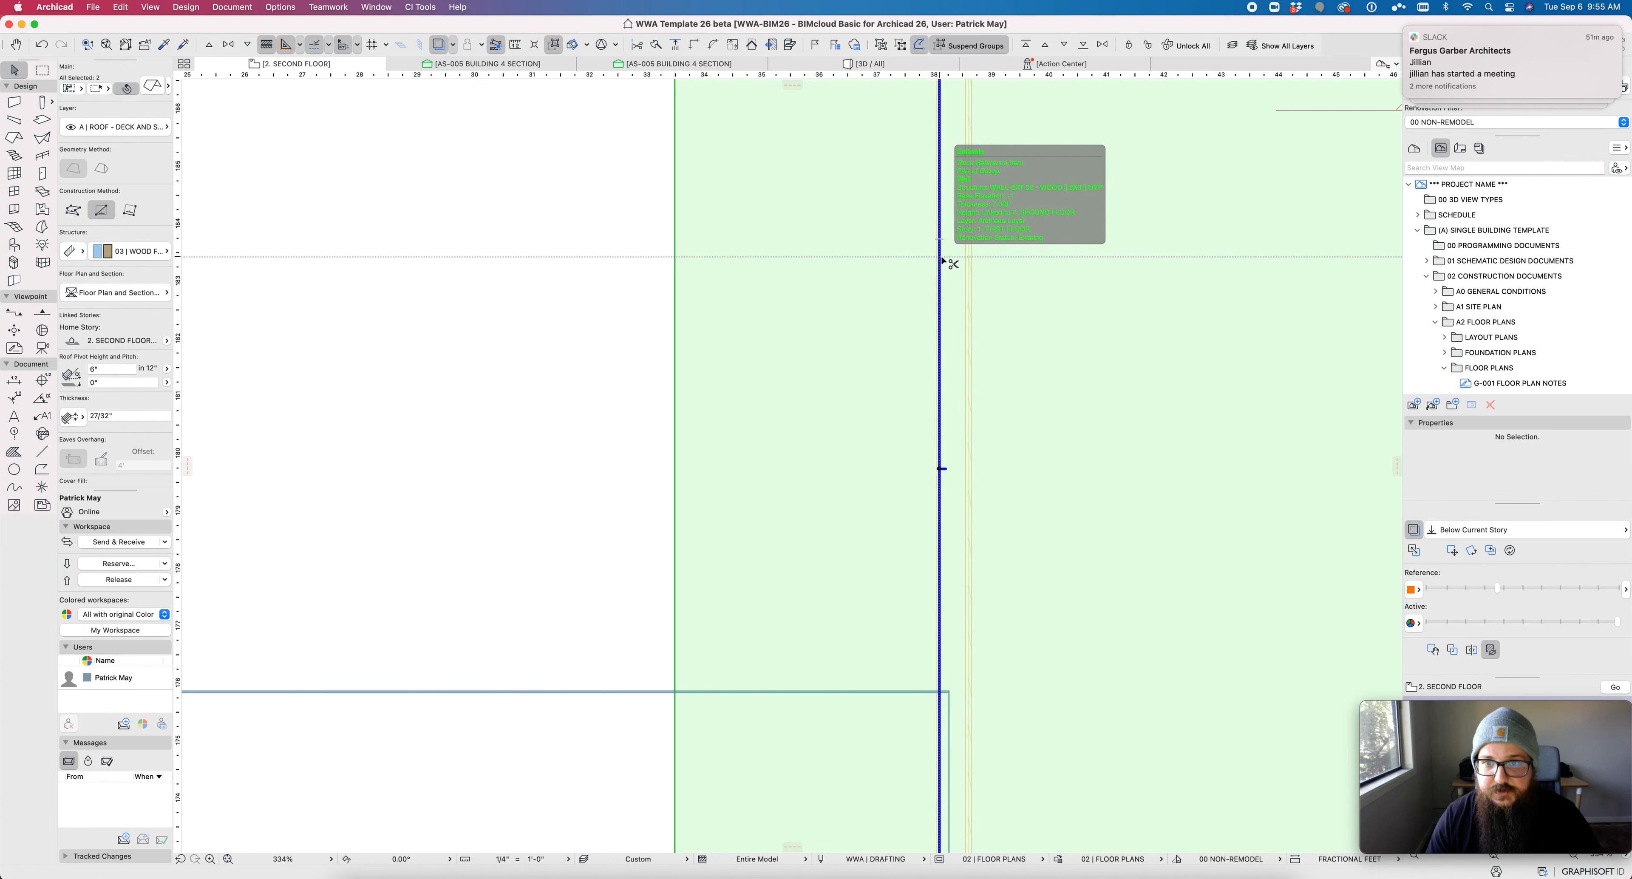
Step: Mirror the two copied right-side roofs in place about their outer pivot line so they slope toward the house
key(super+m)
click(942, 265)
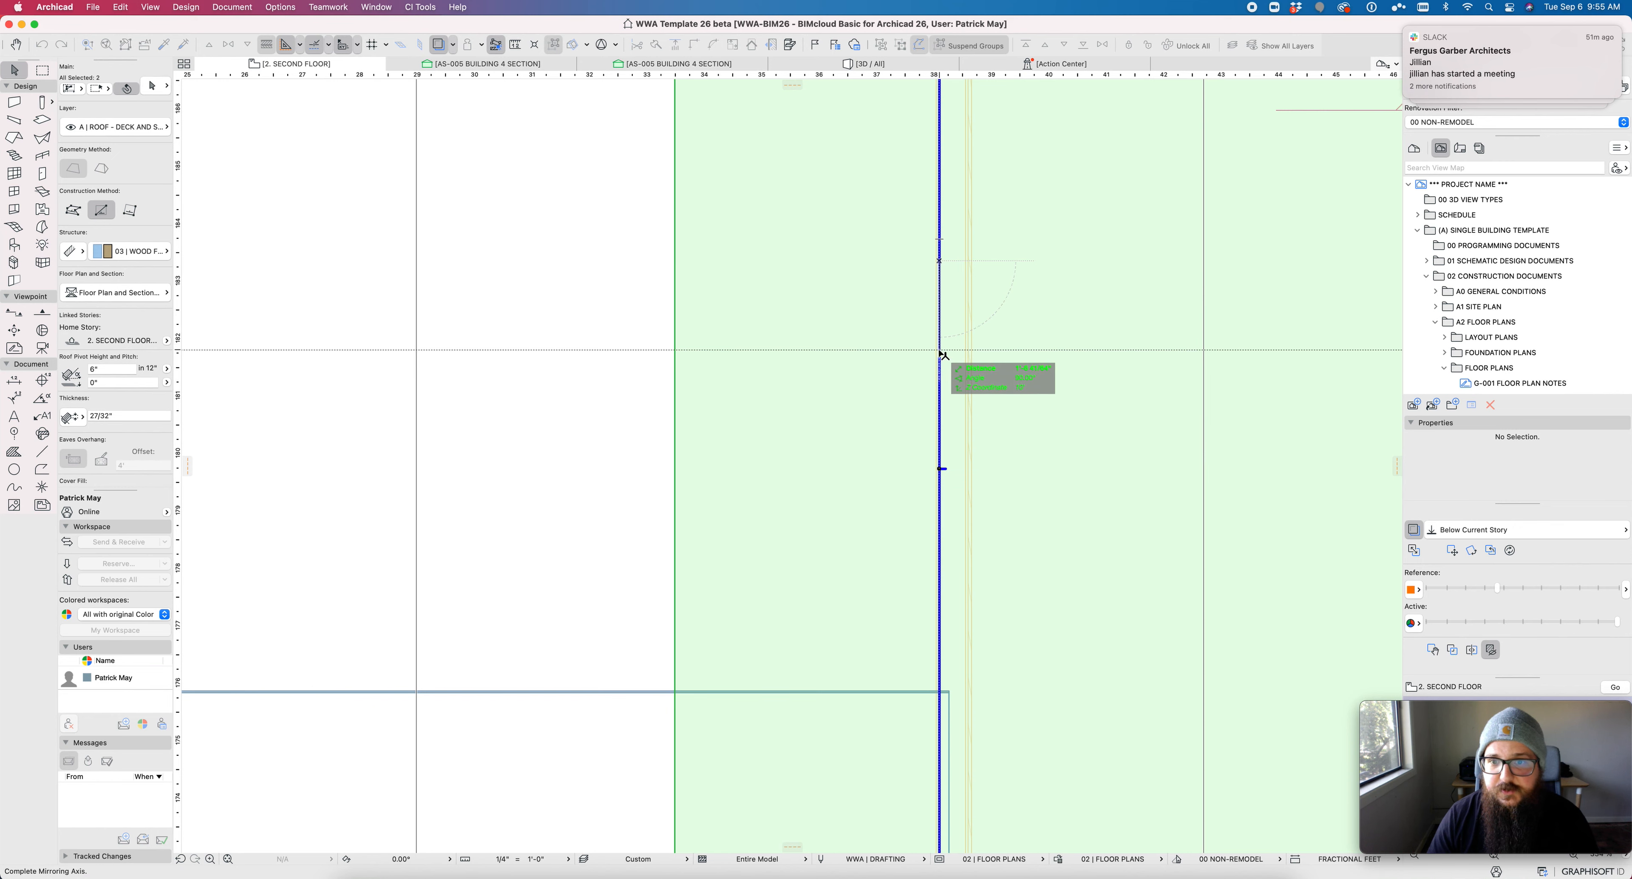
click(943, 355)
scroll(944, 355, down, 10)
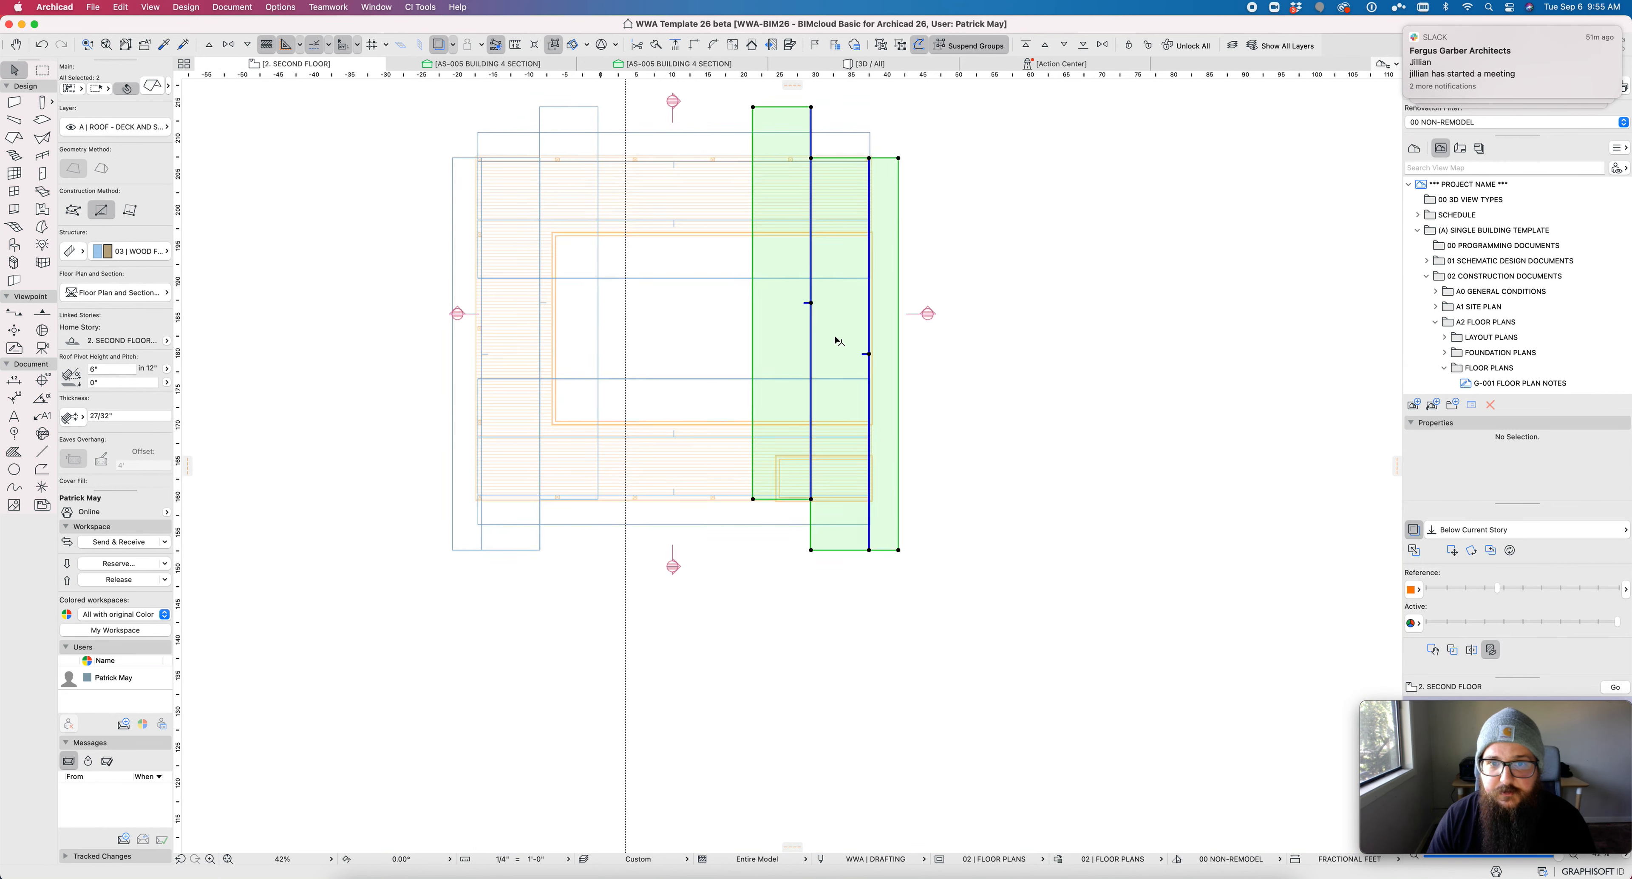
click(891, 471)
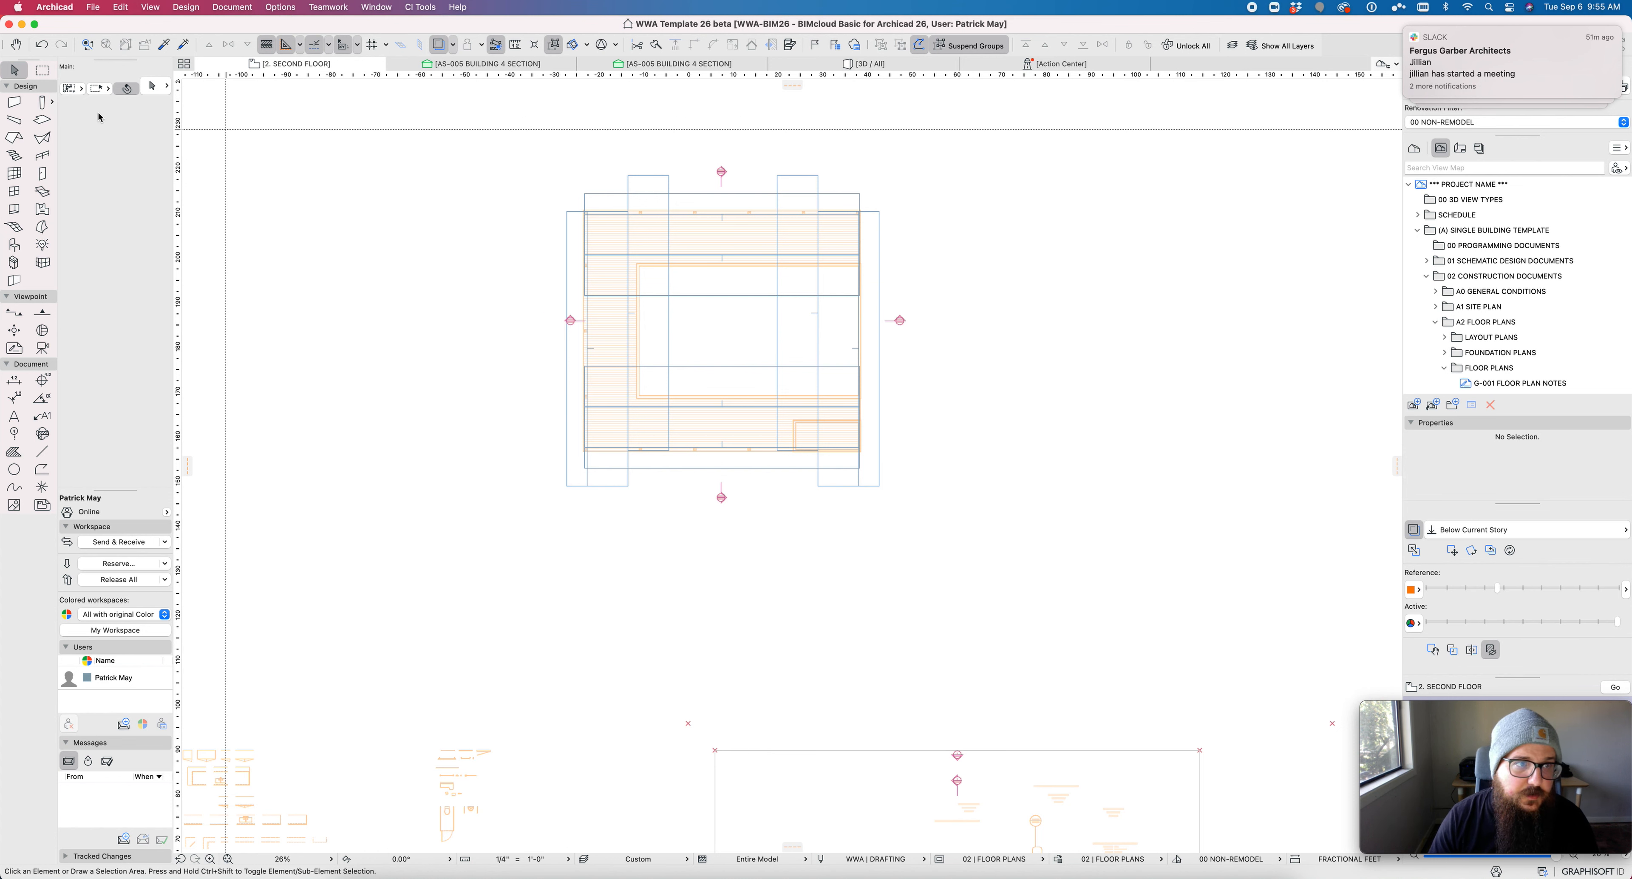
Step: Enclose the building's plan in a rectangular marquee across all stories and show the enclosed model in 3D
click(42, 70)
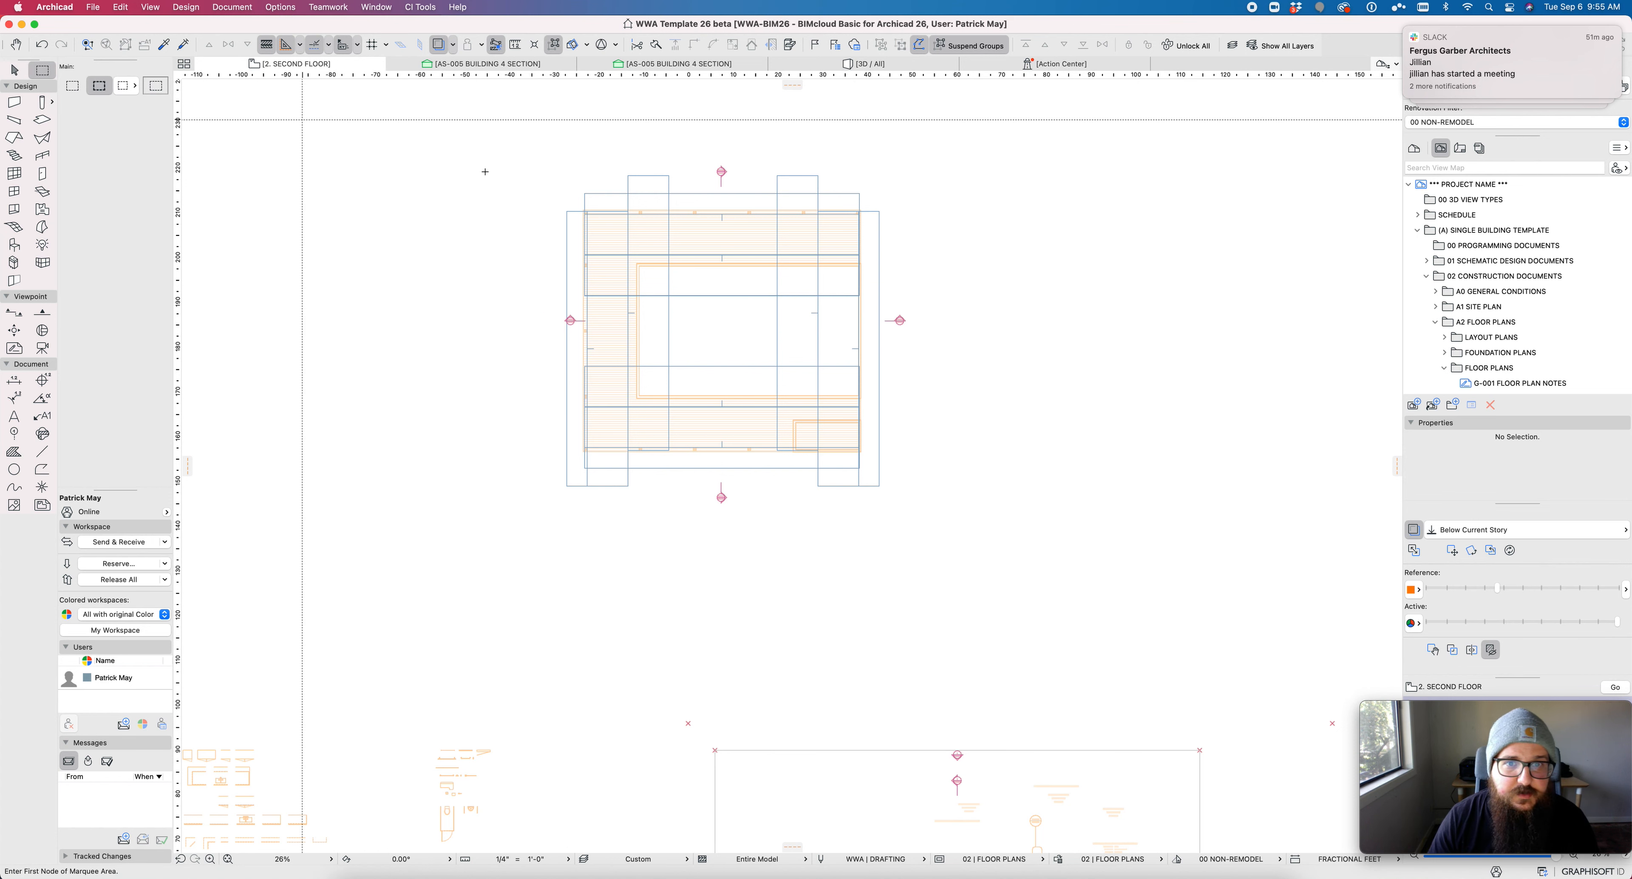
click(444, 129)
click(974, 540)
key(Escape)
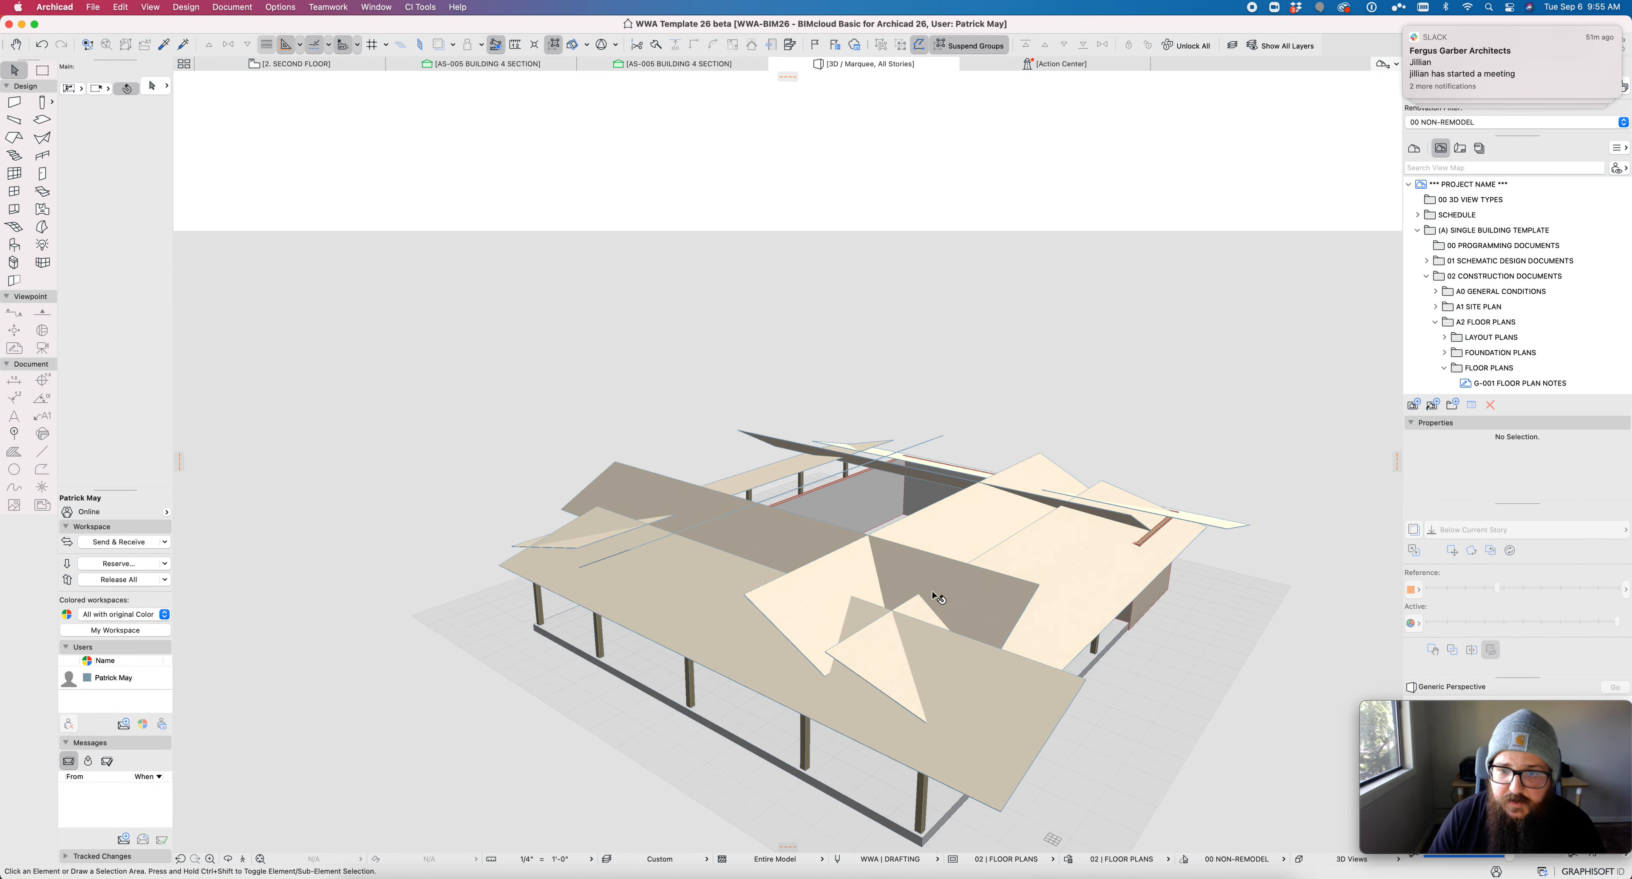
Step: Select the four inner roofs in 3D and raise them to a pivot height of 2'-3 1/4", matching the lower roofs' inner edges
click(846, 572)
shift+click(999, 611)
shift+middle_drag(1000, 611, 977, 502)
shift+click(973, 497)
shift+click(999, 441)
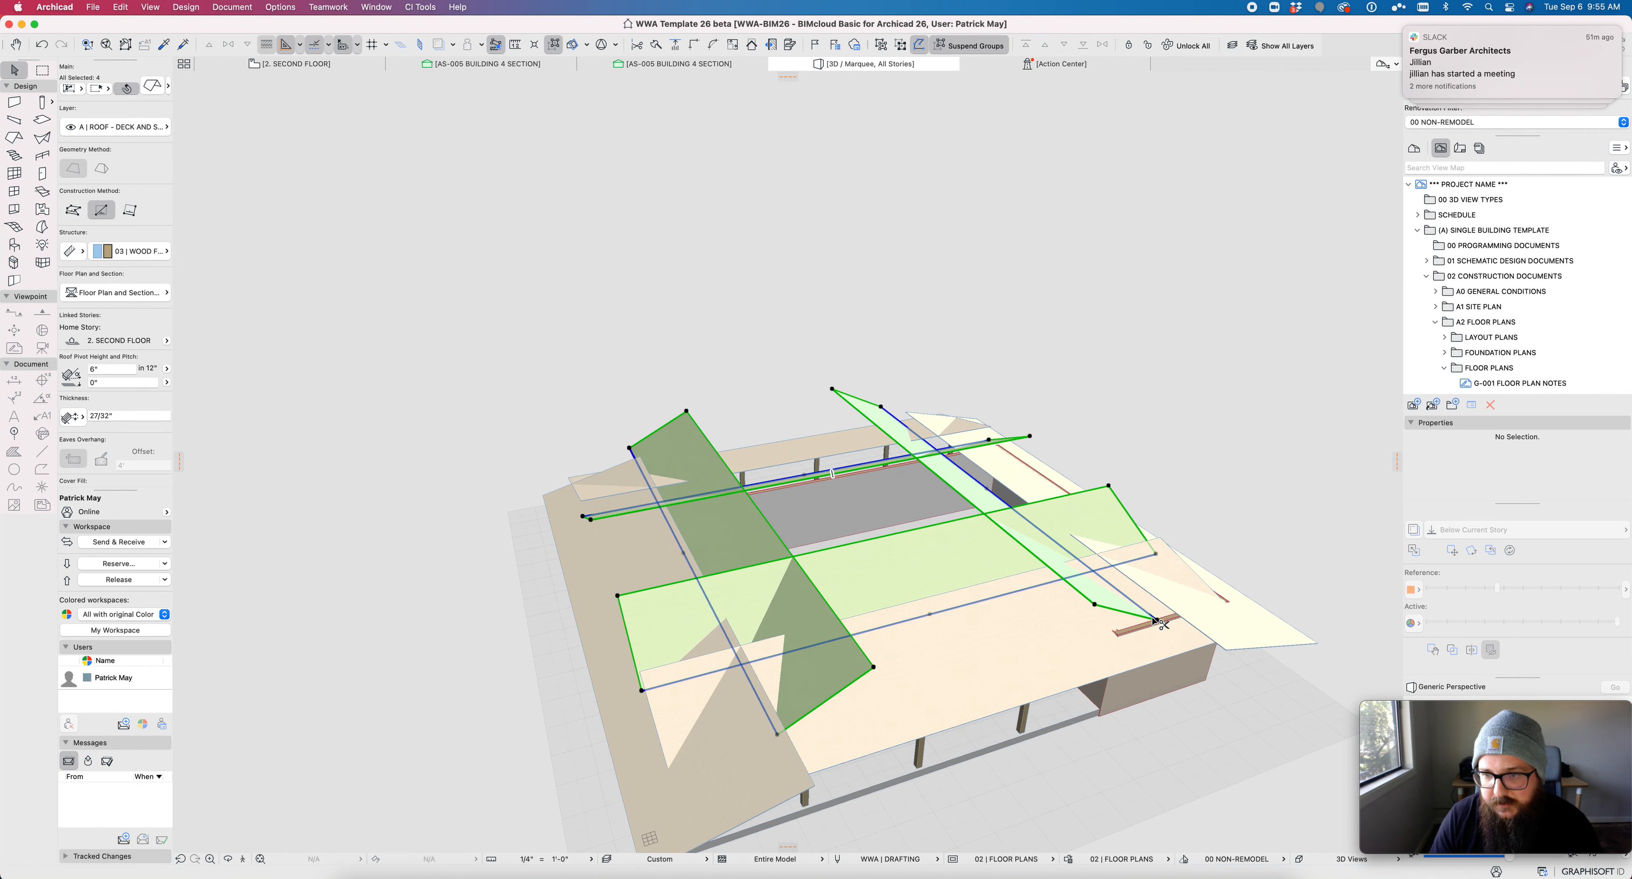
click(1156, 622)
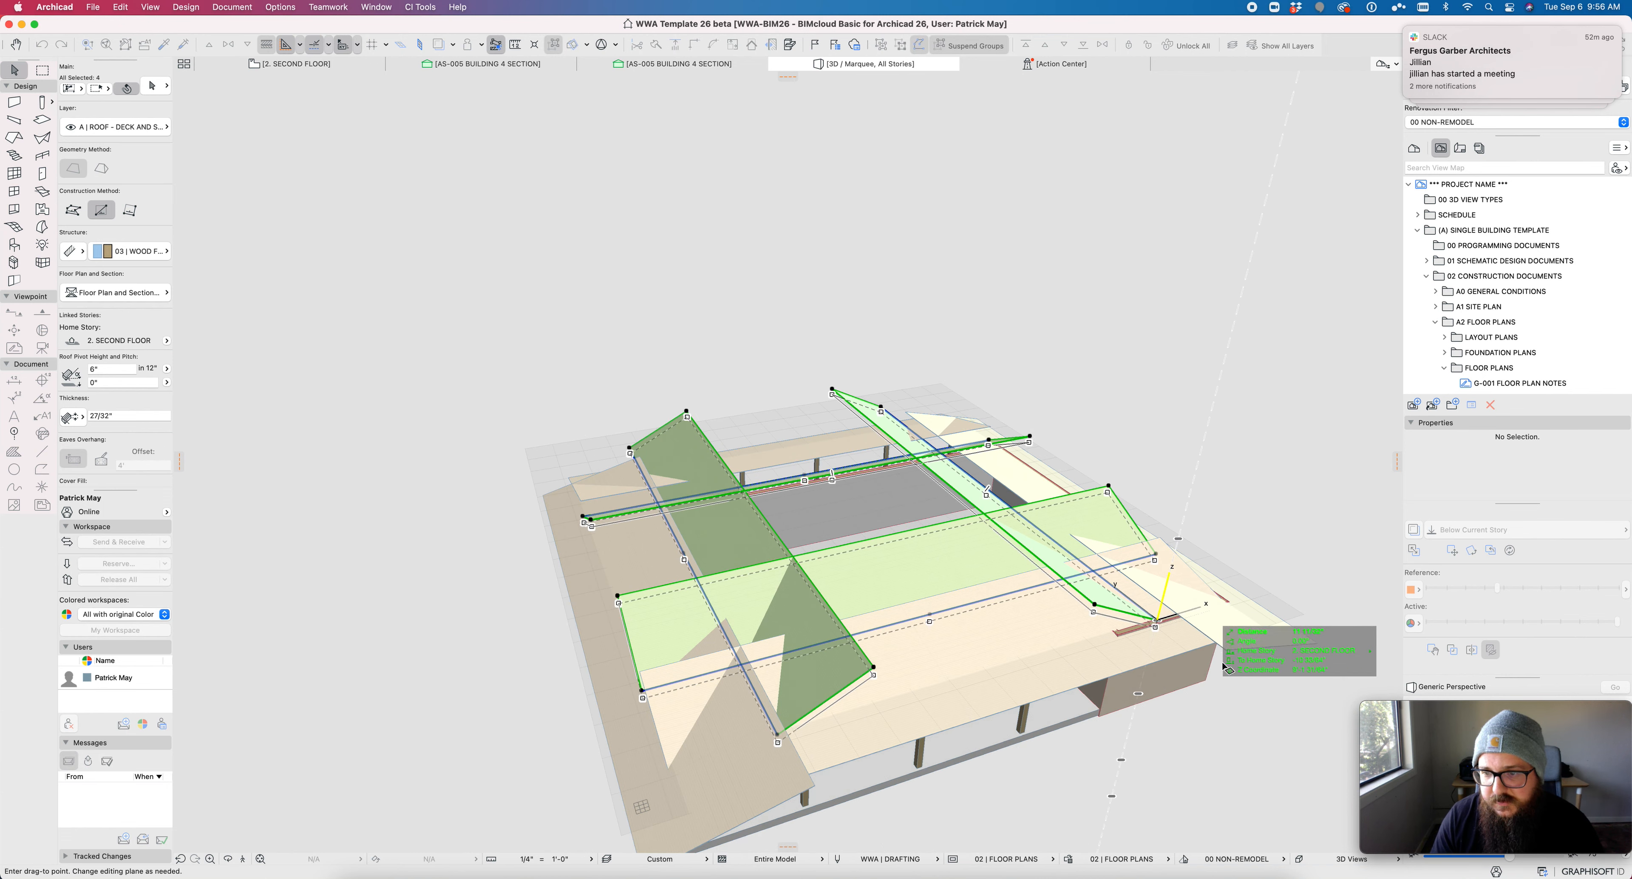
click(1230, 653)
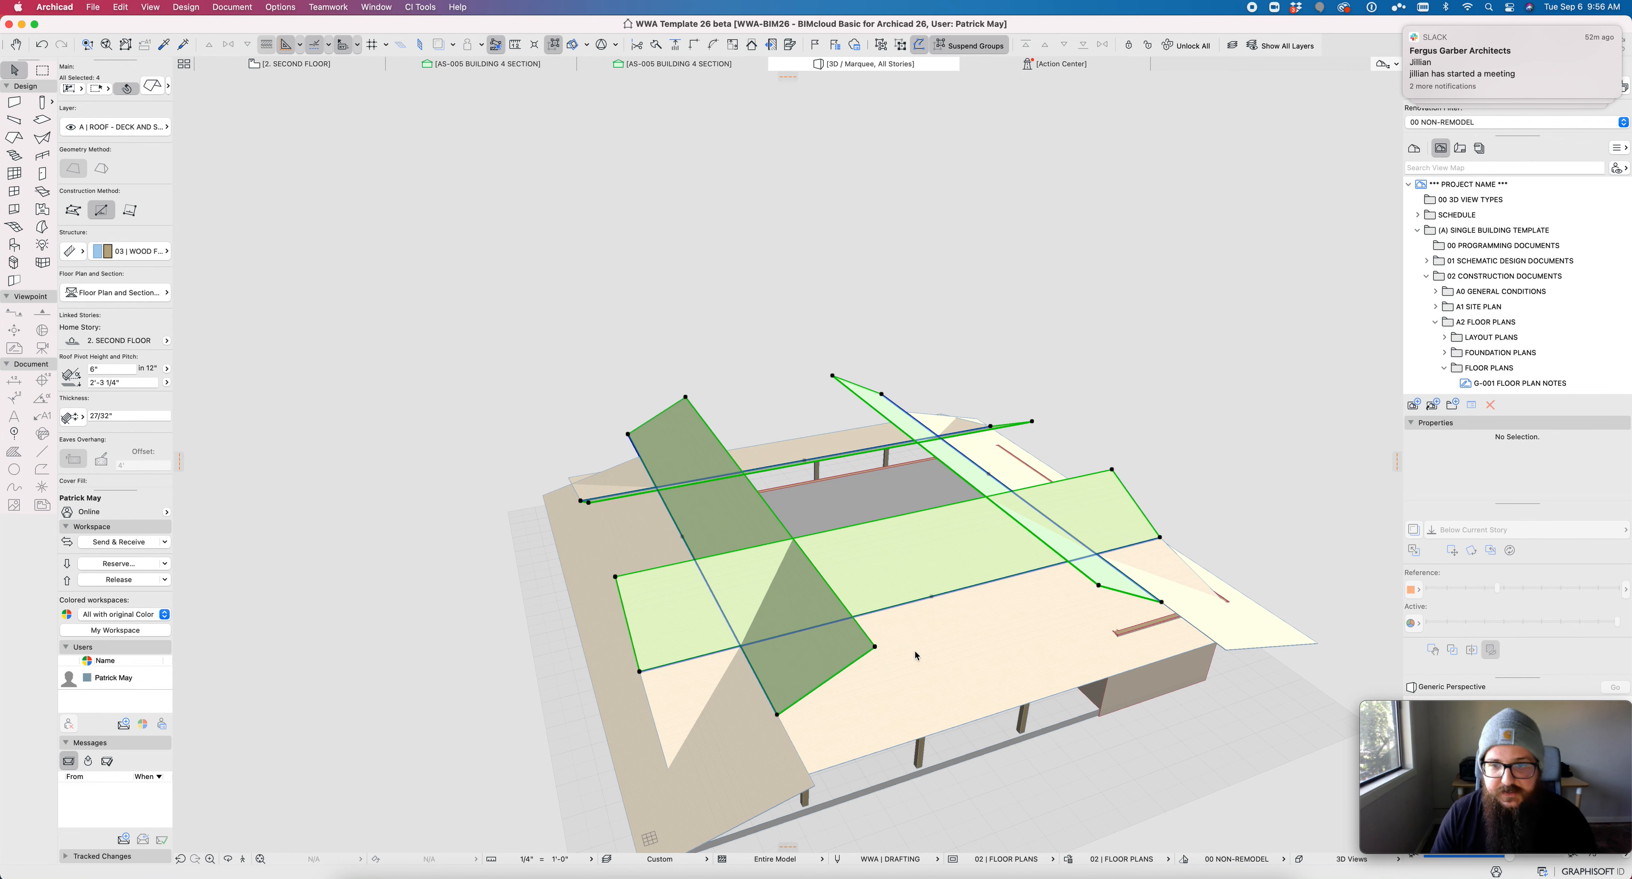
Step: Try an 8" in 12" pitch on the four selected inner roofs, and undo it
key(super+t)
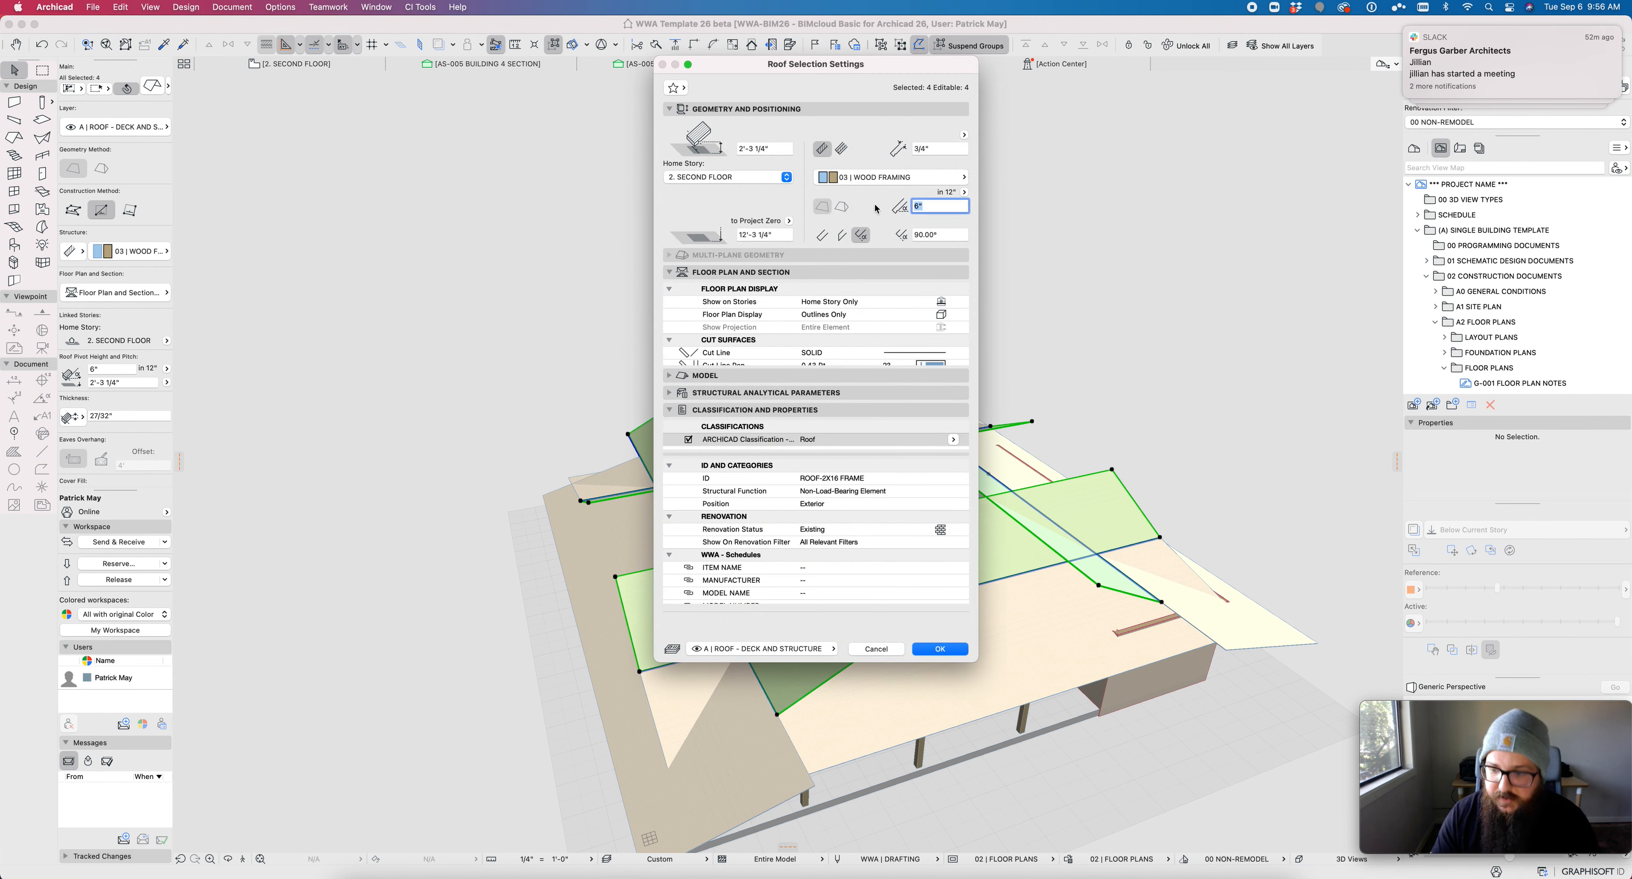
key(Return)
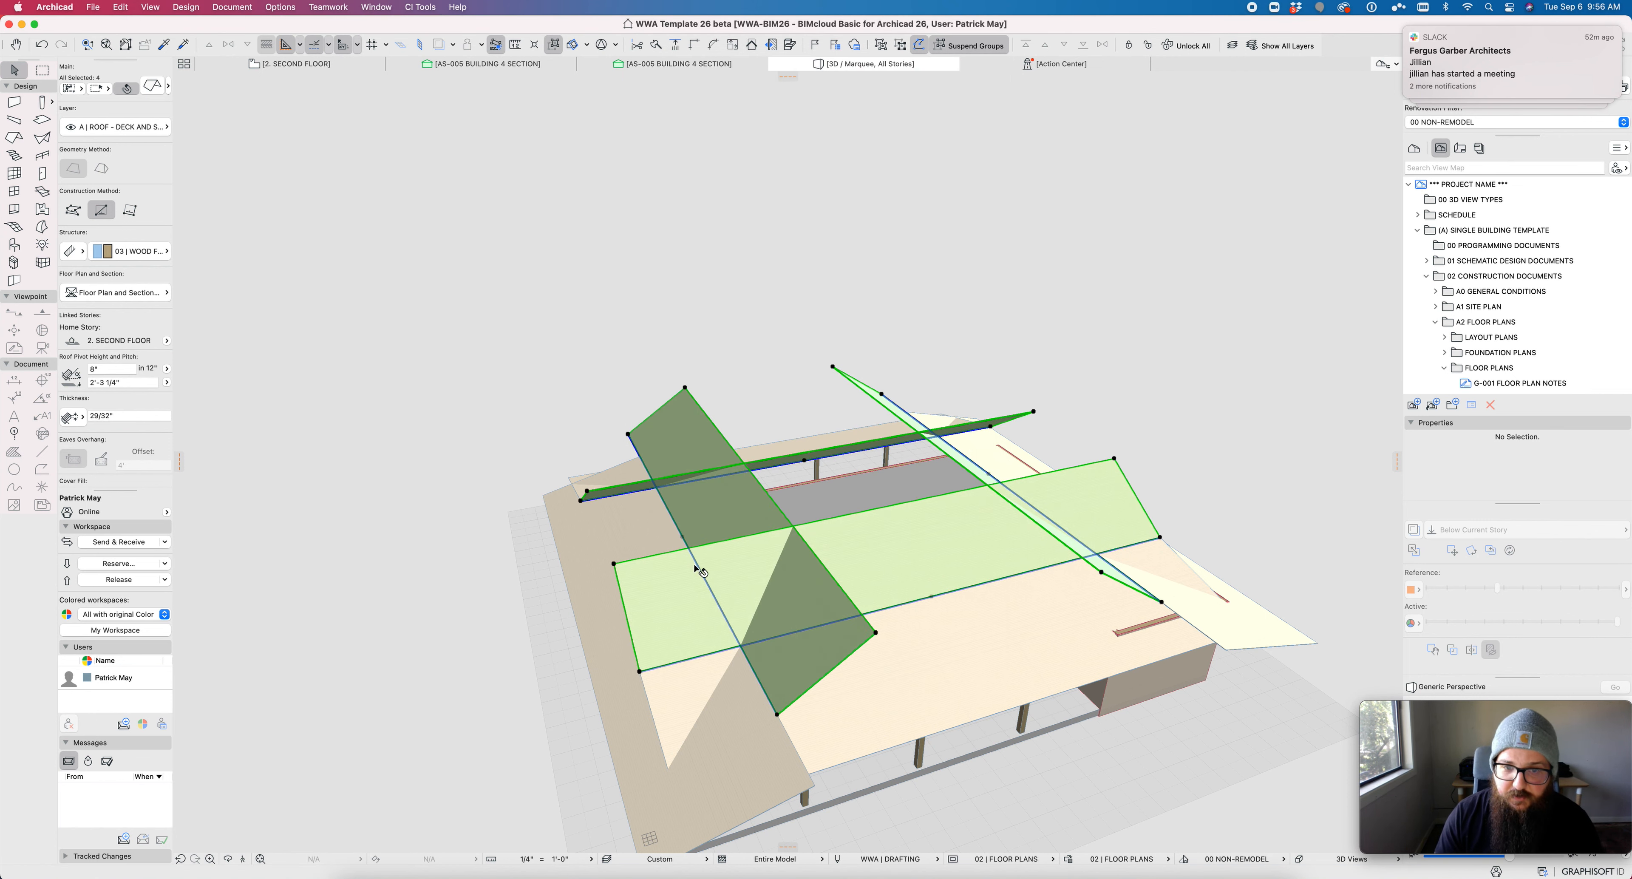
key(super+z)
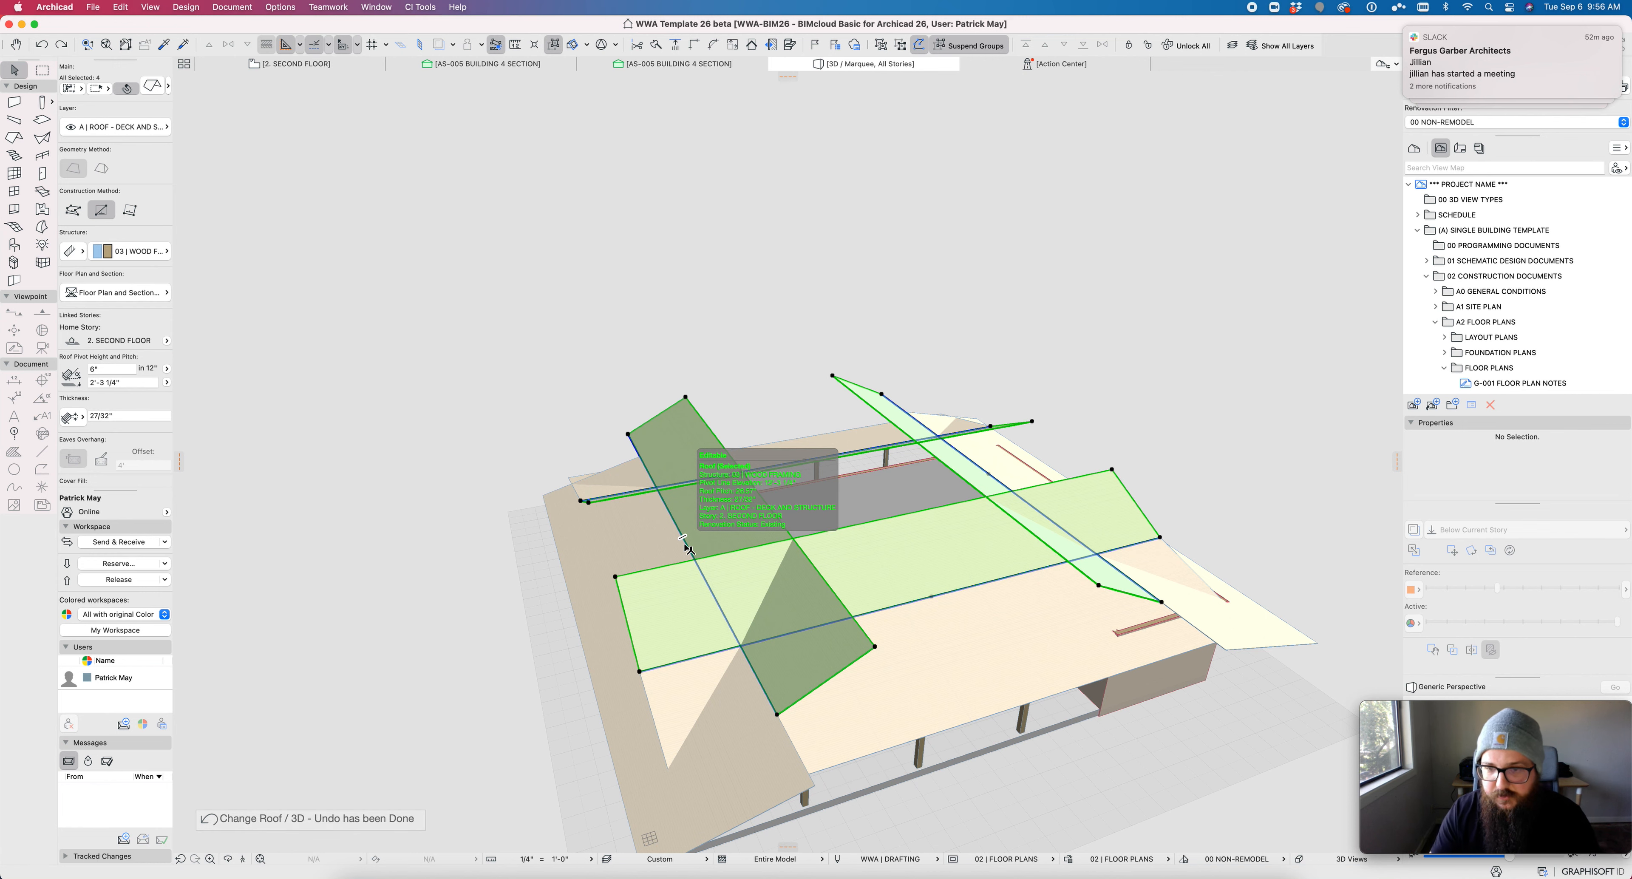
Step: Trim the left-side lower roof and its two neighbouring lower roofs to each other along the hips at their shared corners
key(Escape)
click(882, 690)
middle_drag(899, 673, 932, 549)
click(649, 564)
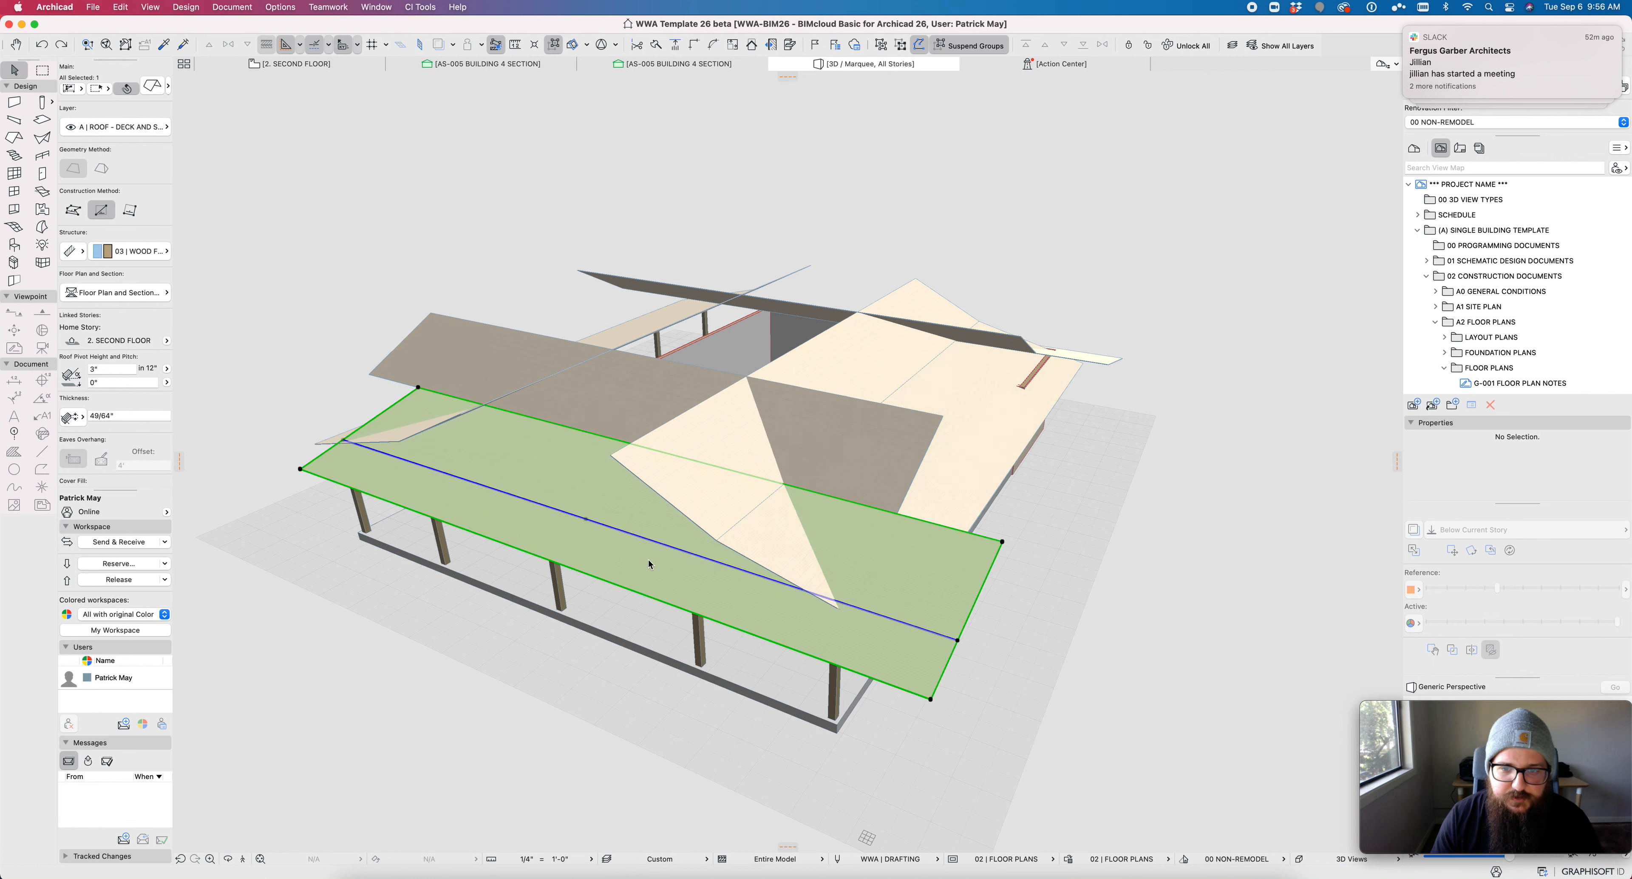
shift+middle_drag(739, 525, 841, 517)
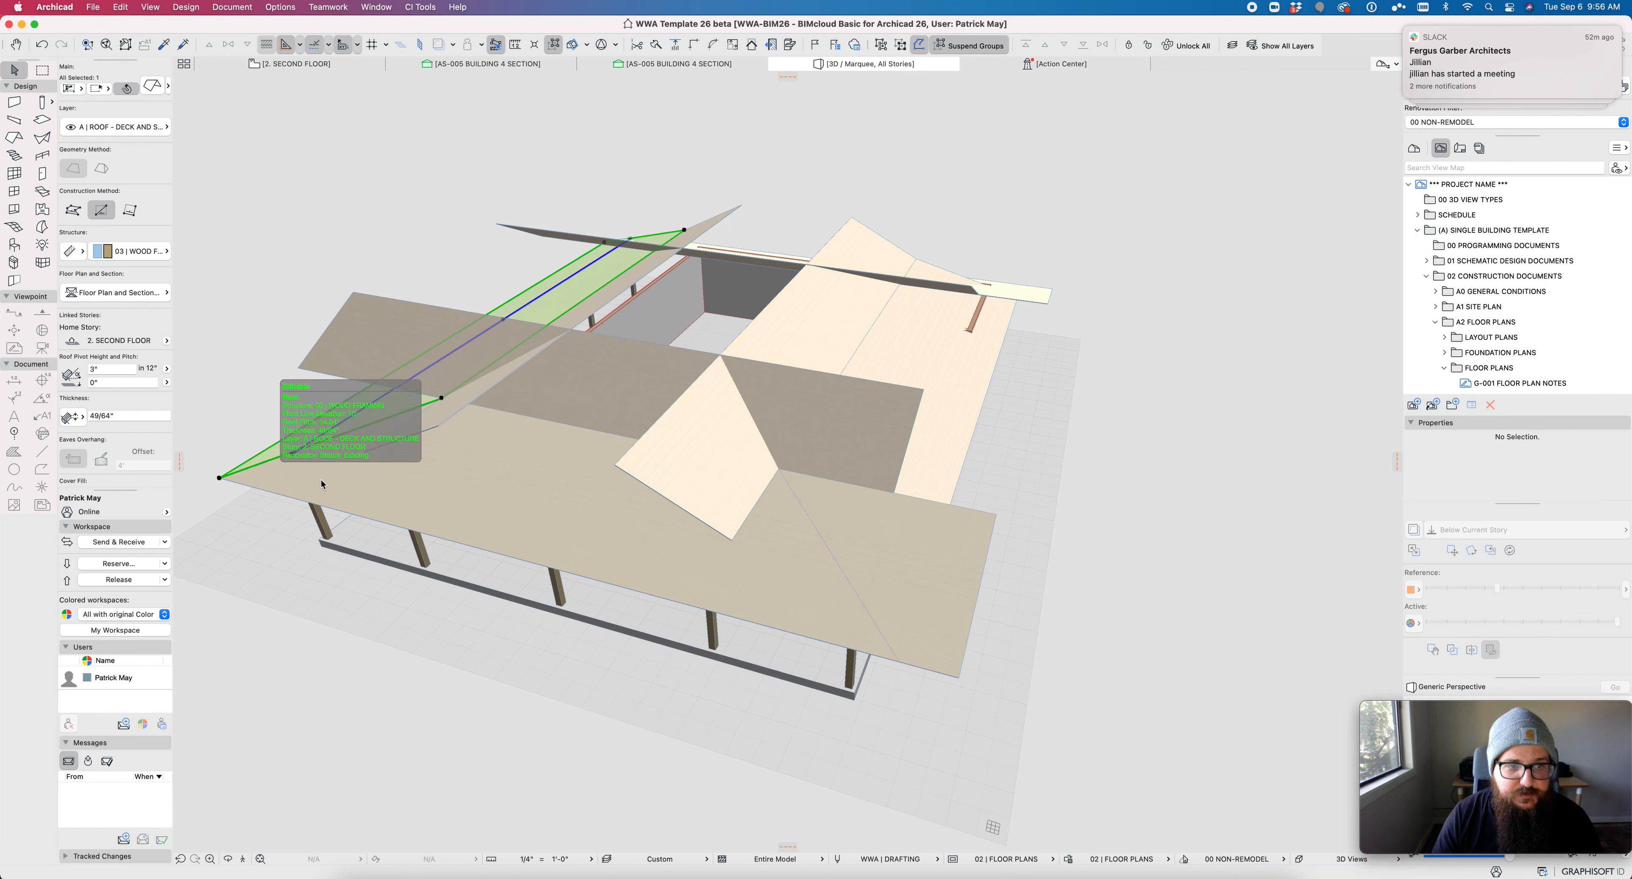
super+click(977, 602)
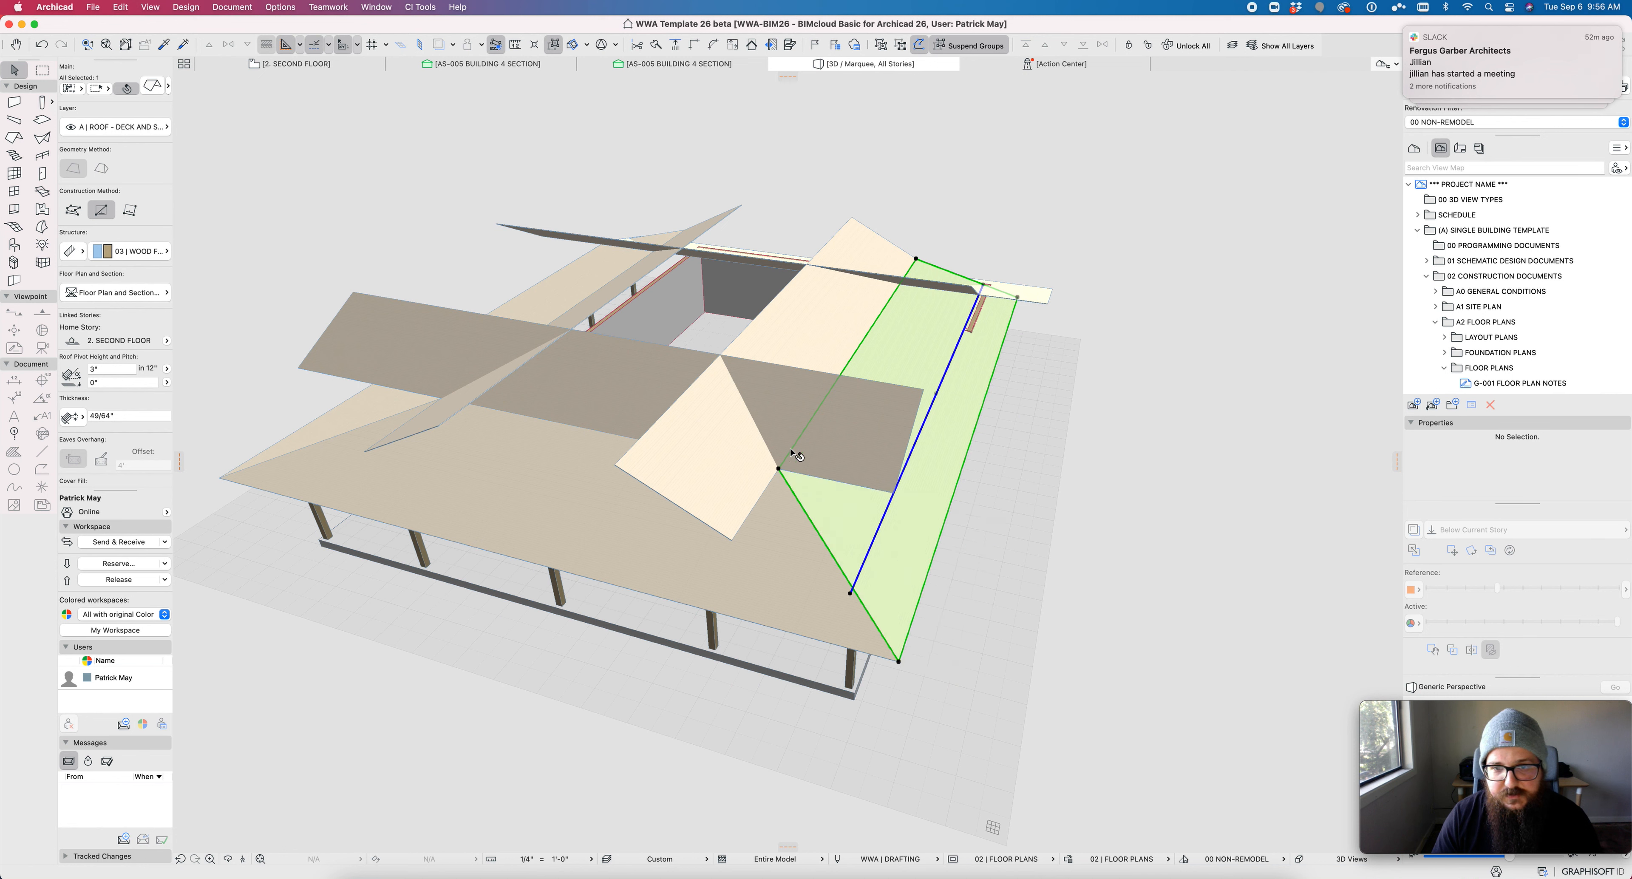
Step: Trim the overlapping inner roofs to each other along the hips at both left-side corners and the front-right corner
super+click(683, 508)
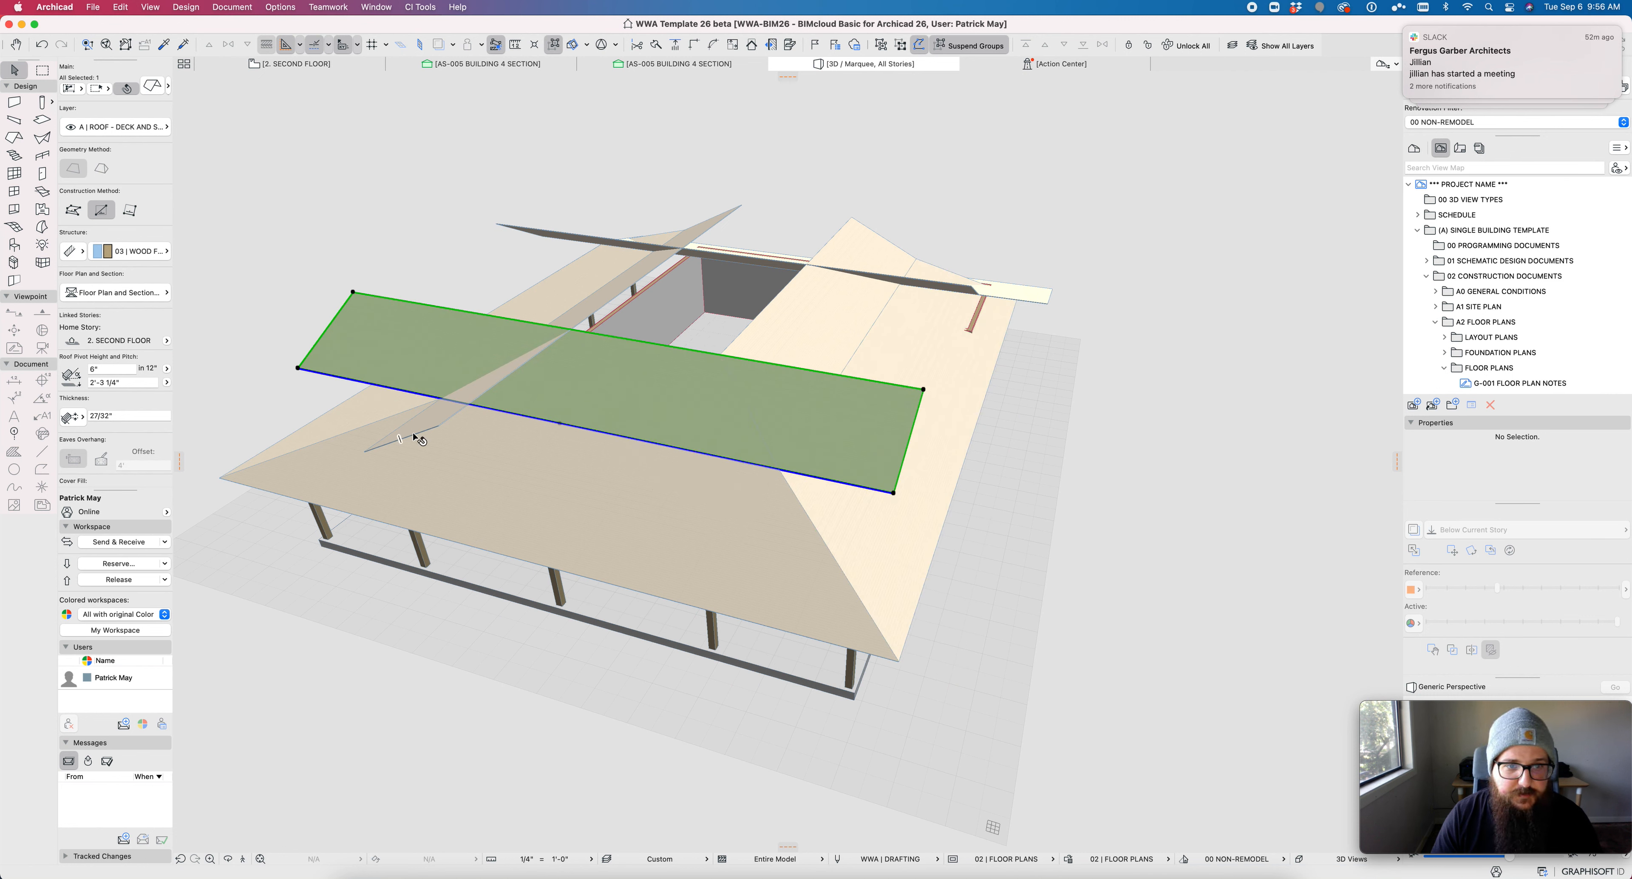
super+click(326, 329)
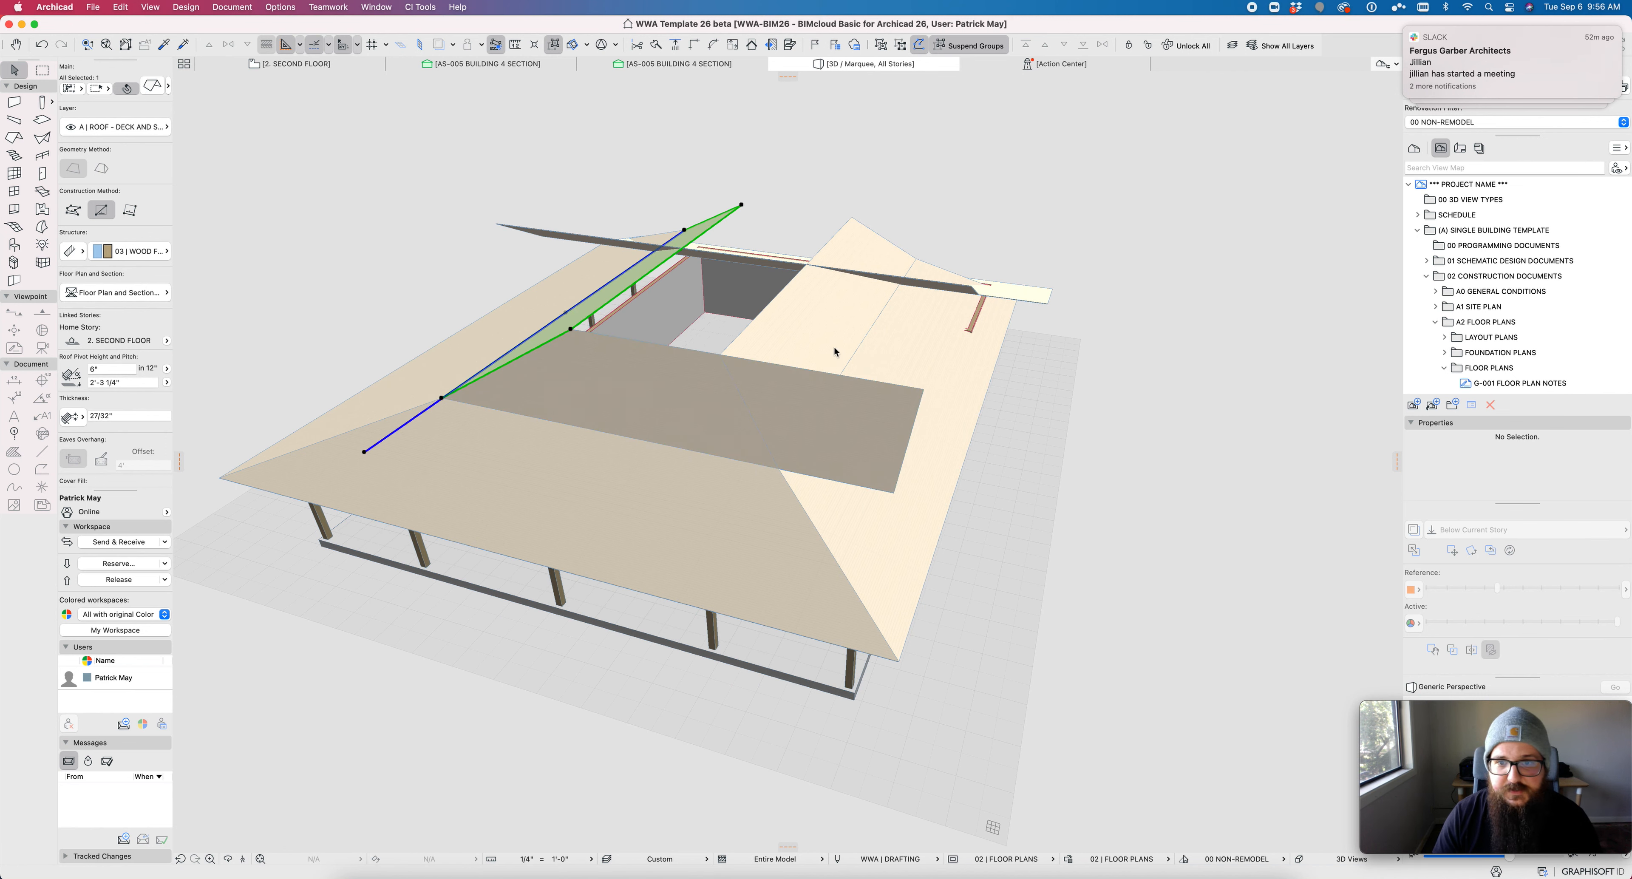
super+click(917, 419)
shift+middle_drag(945, 393, 853, 418)
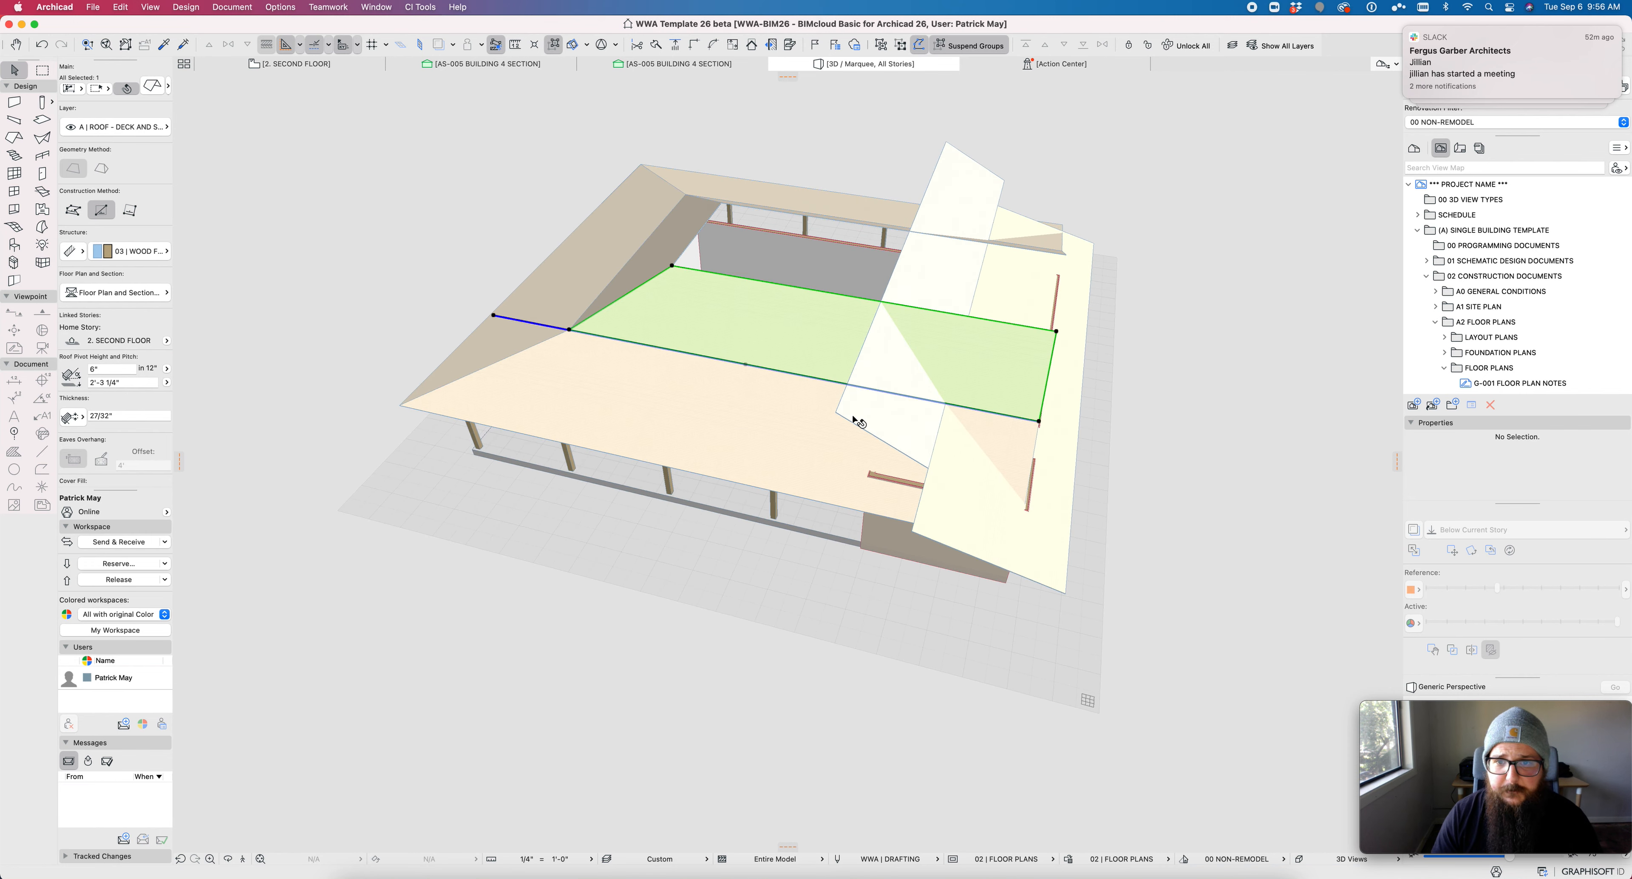
super+click(877, 437)
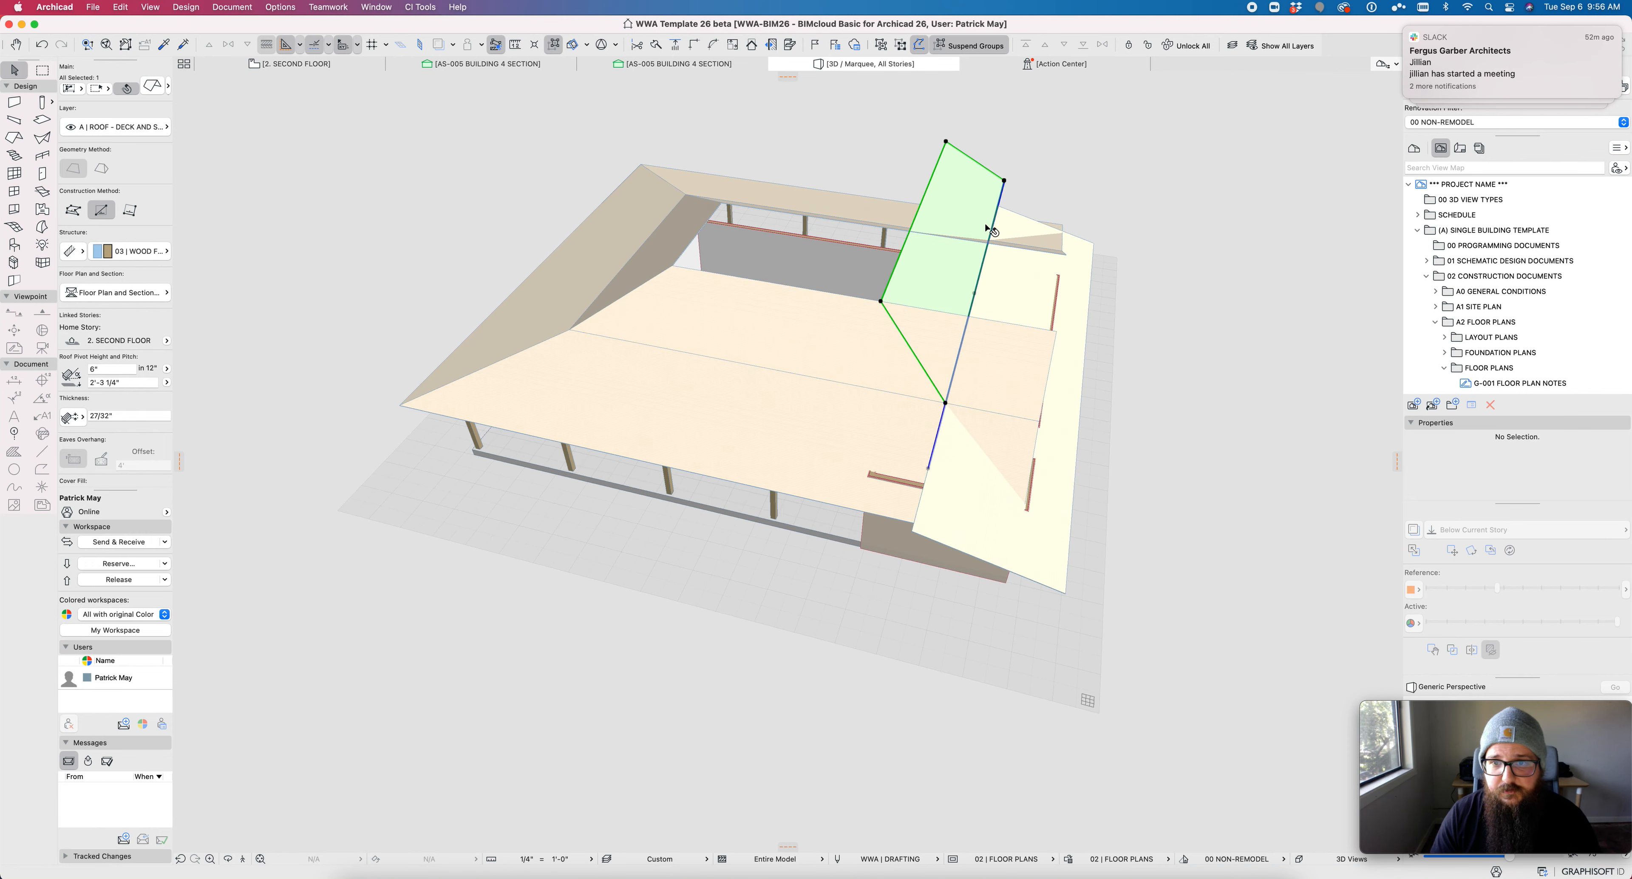
shift+middle_drag(992, 267, 996, 423)
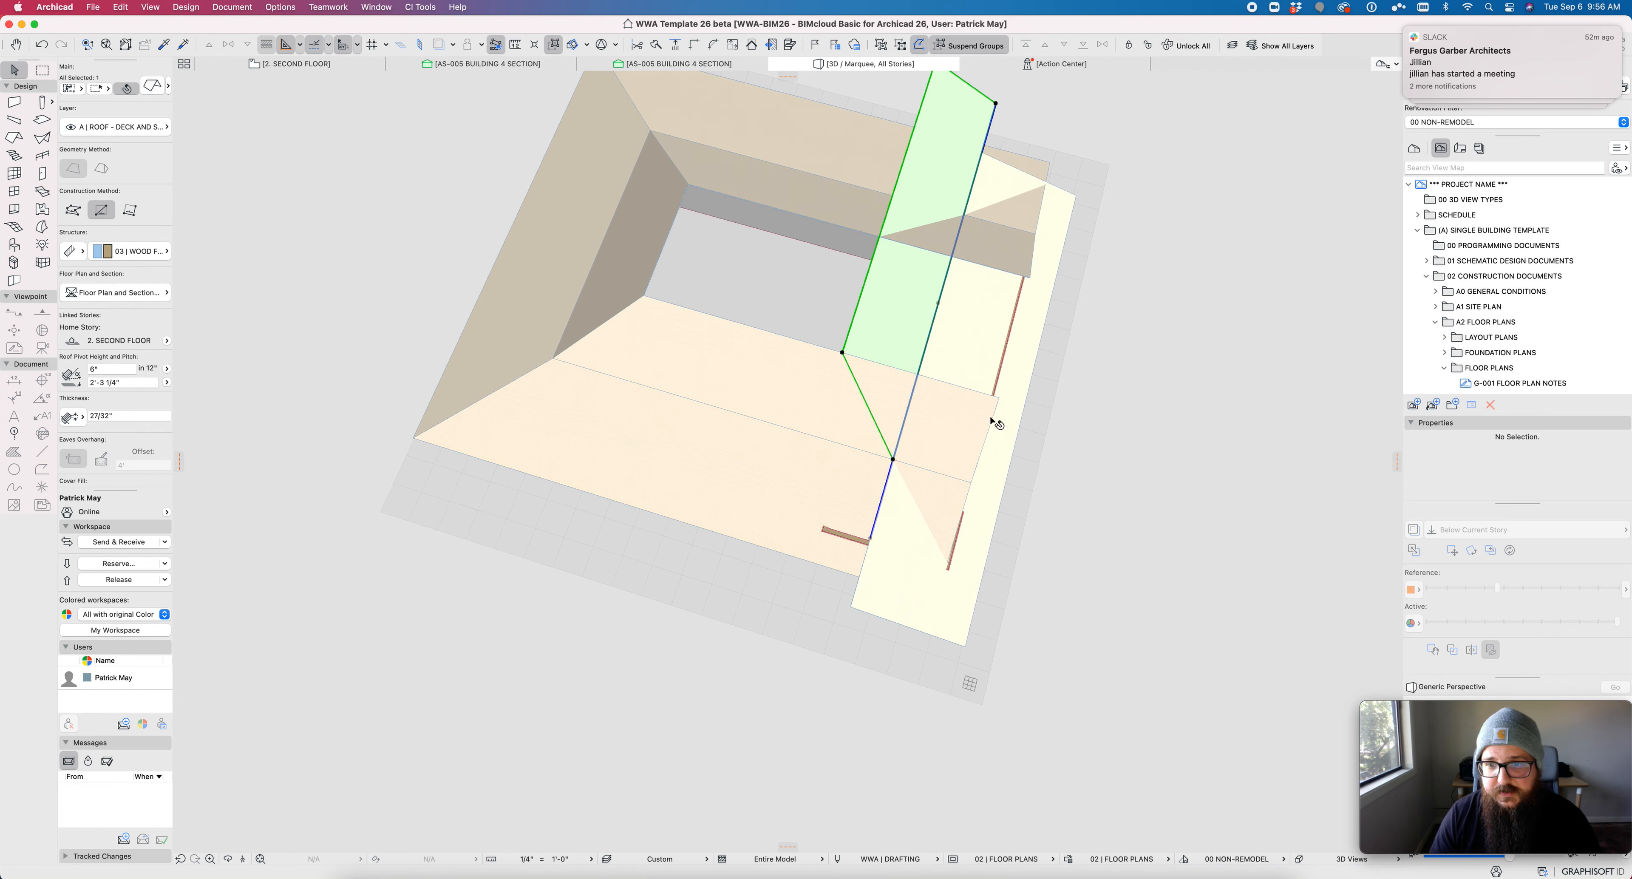
super+click(993, 420)
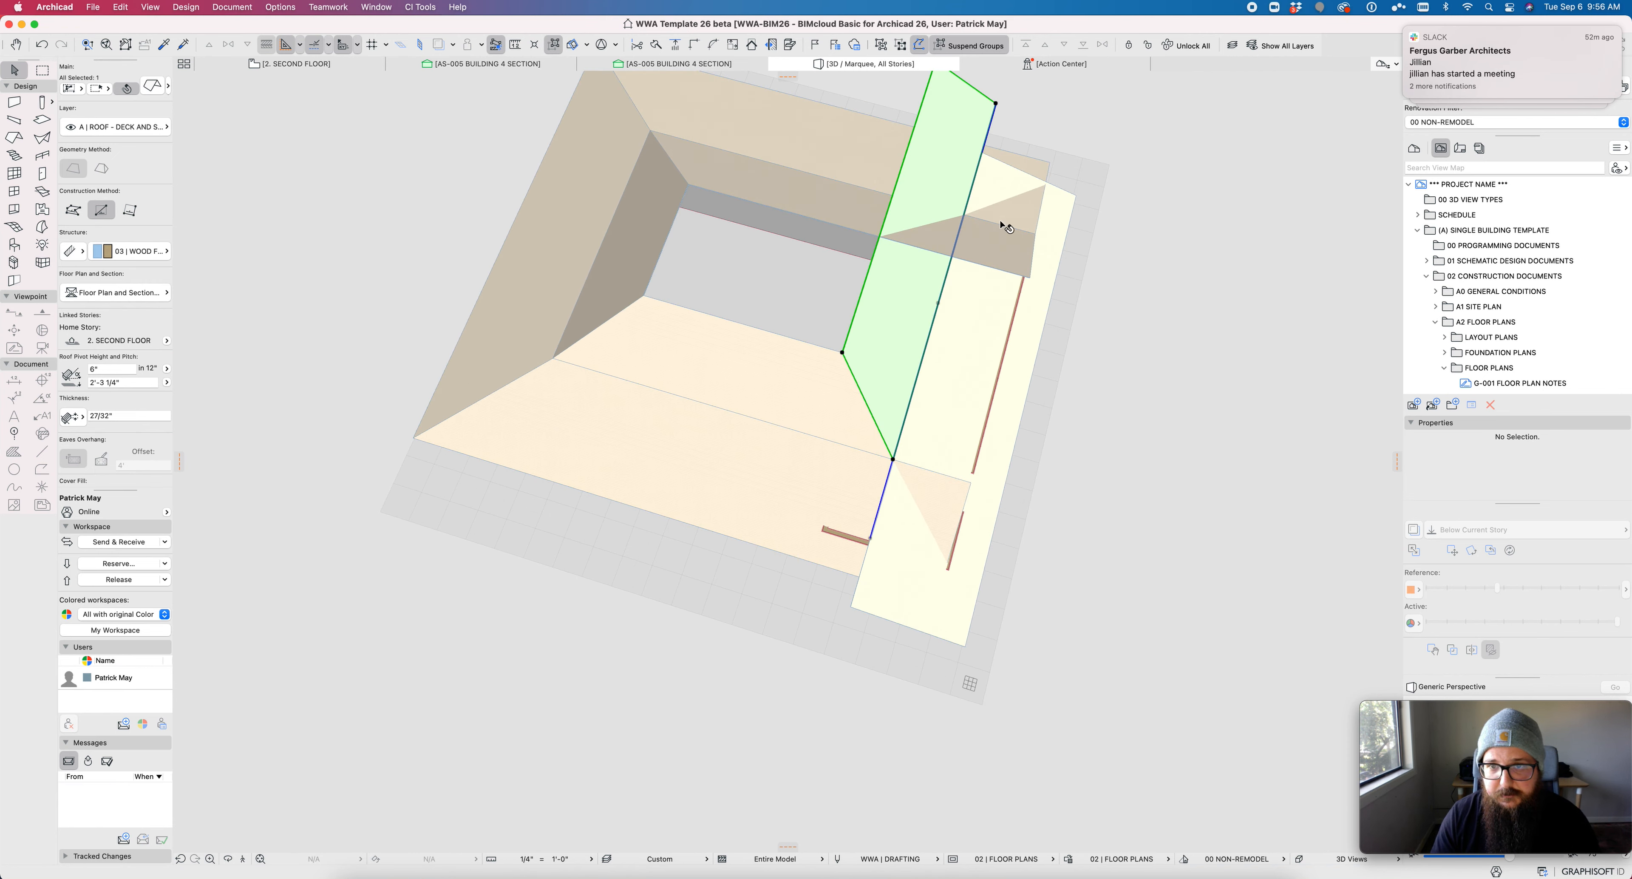
Step: Shorten the overhanging right end of the rear inner roof and trim it and the right inner roof to each other at their corner
click(1032, 256)
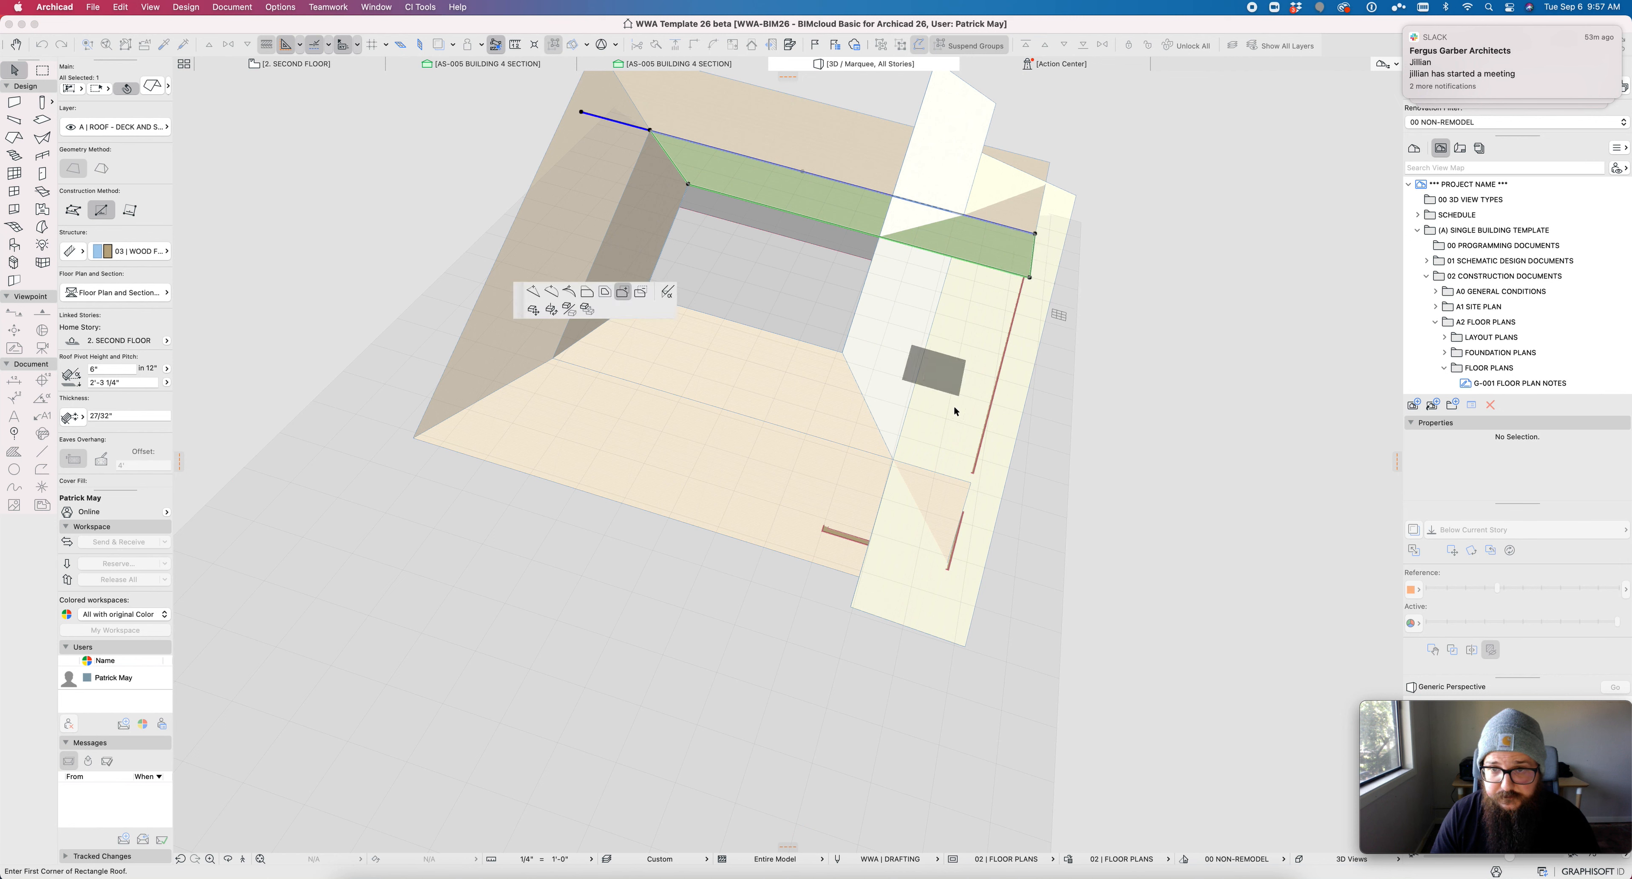
click(590, 293)
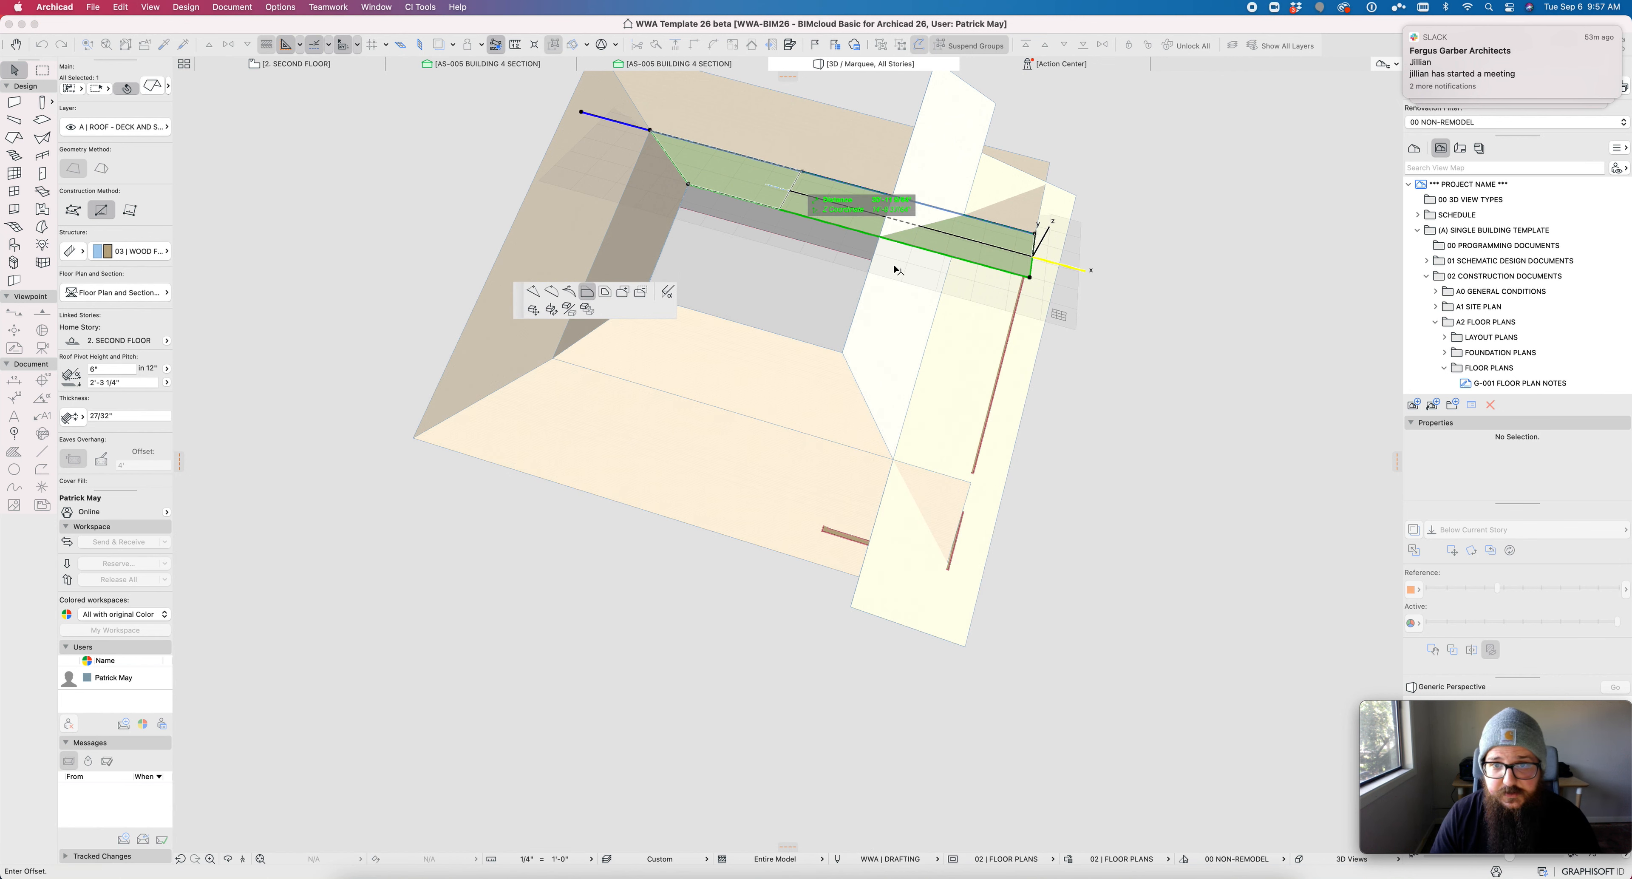
click(898, 288)
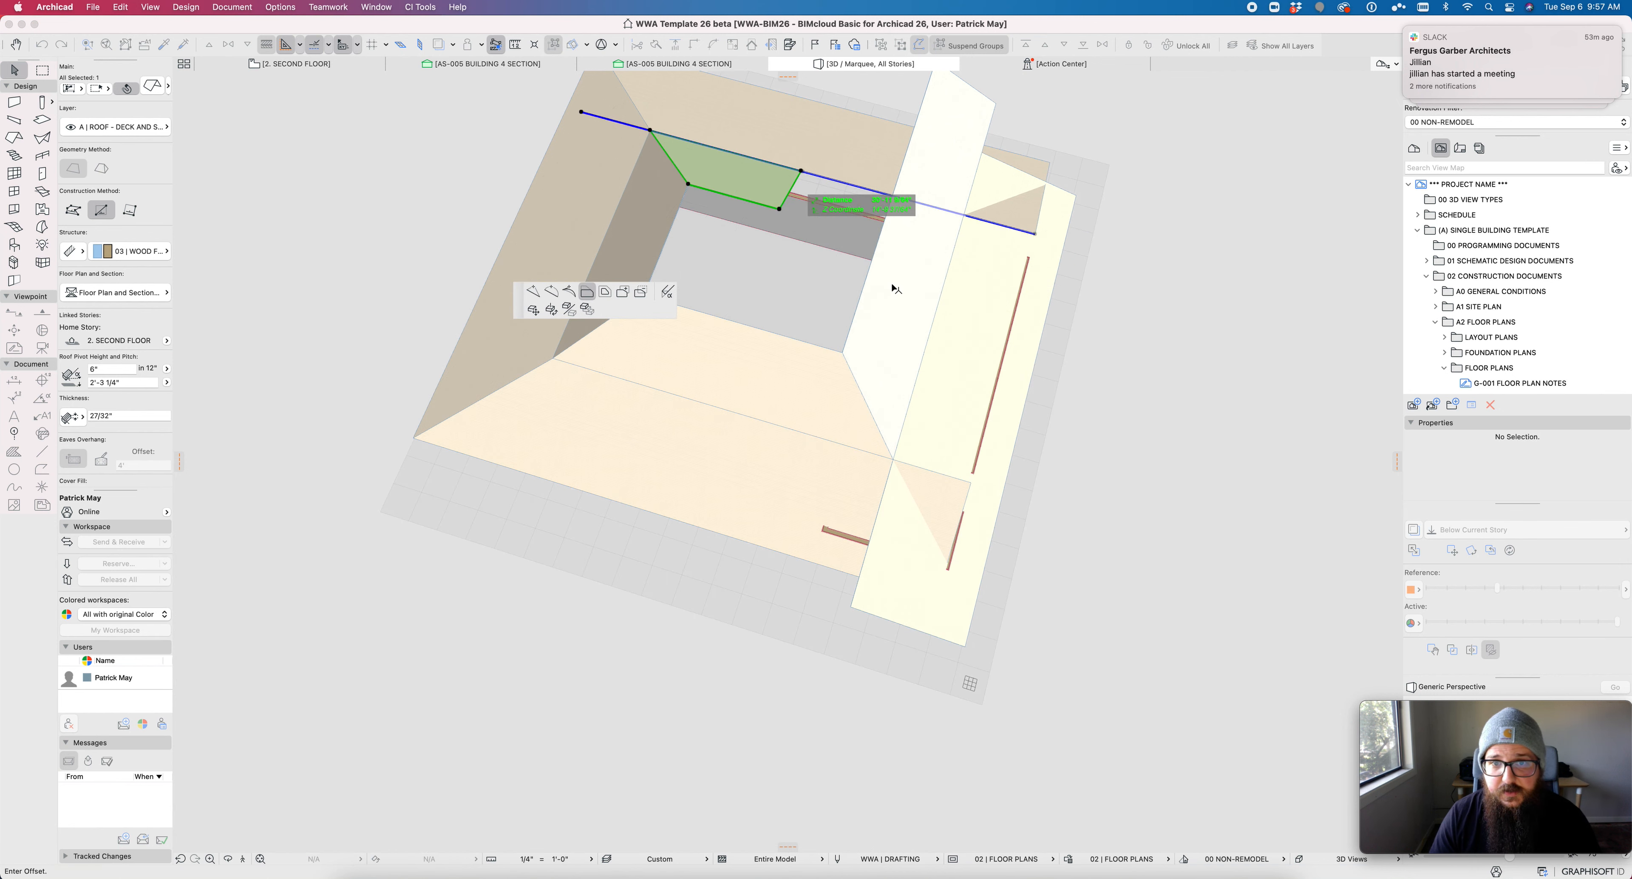
click(797, 184)
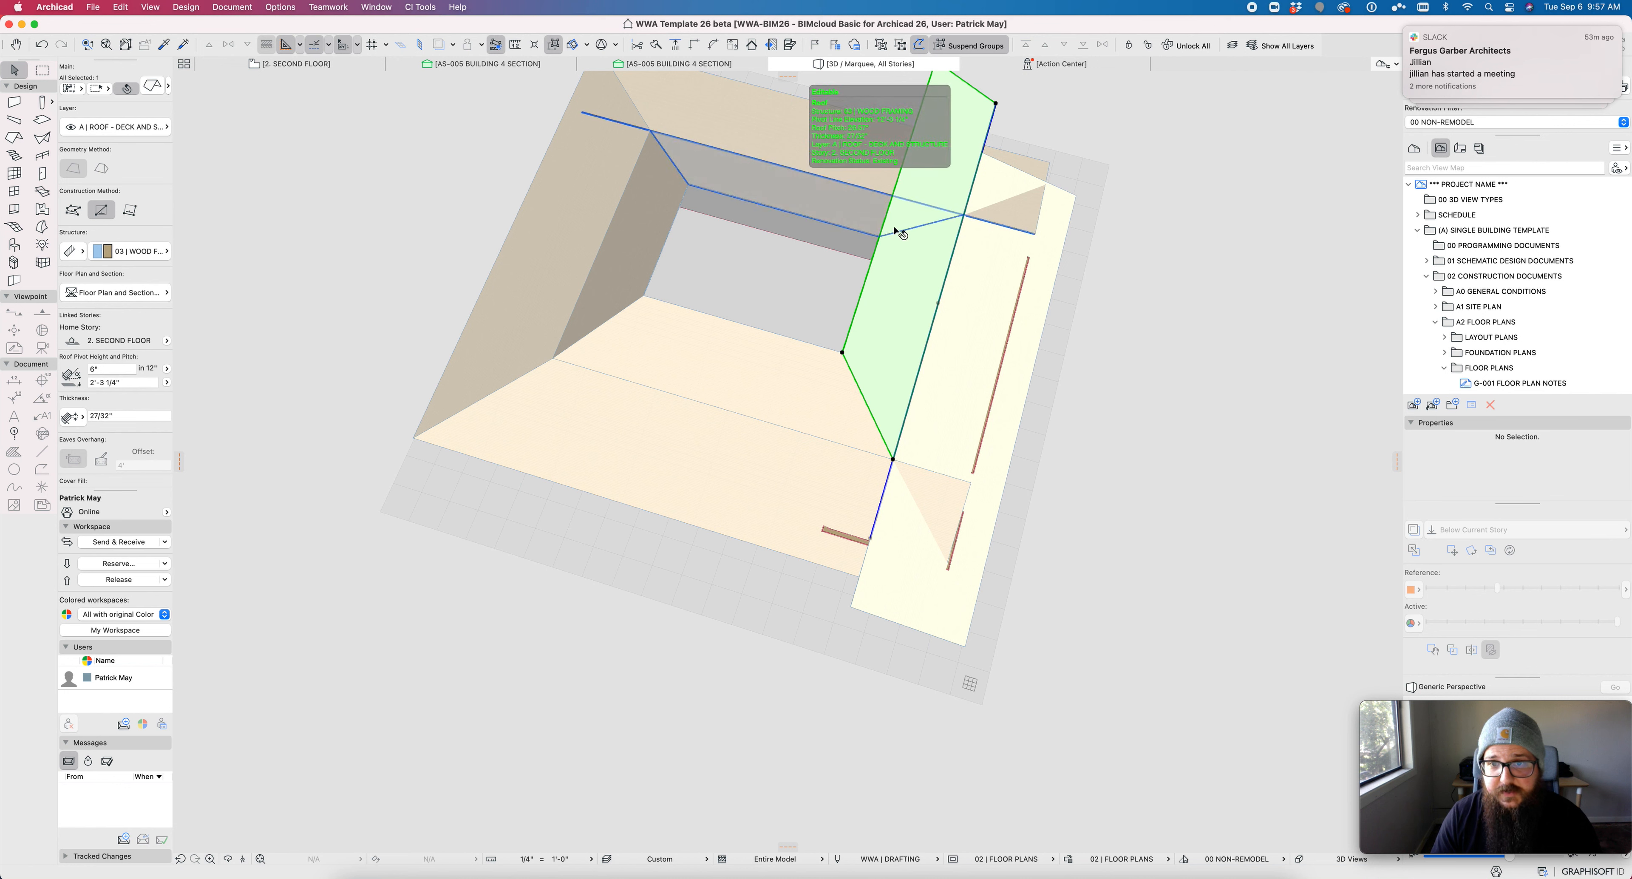
click(982, 95)
key(Escape)
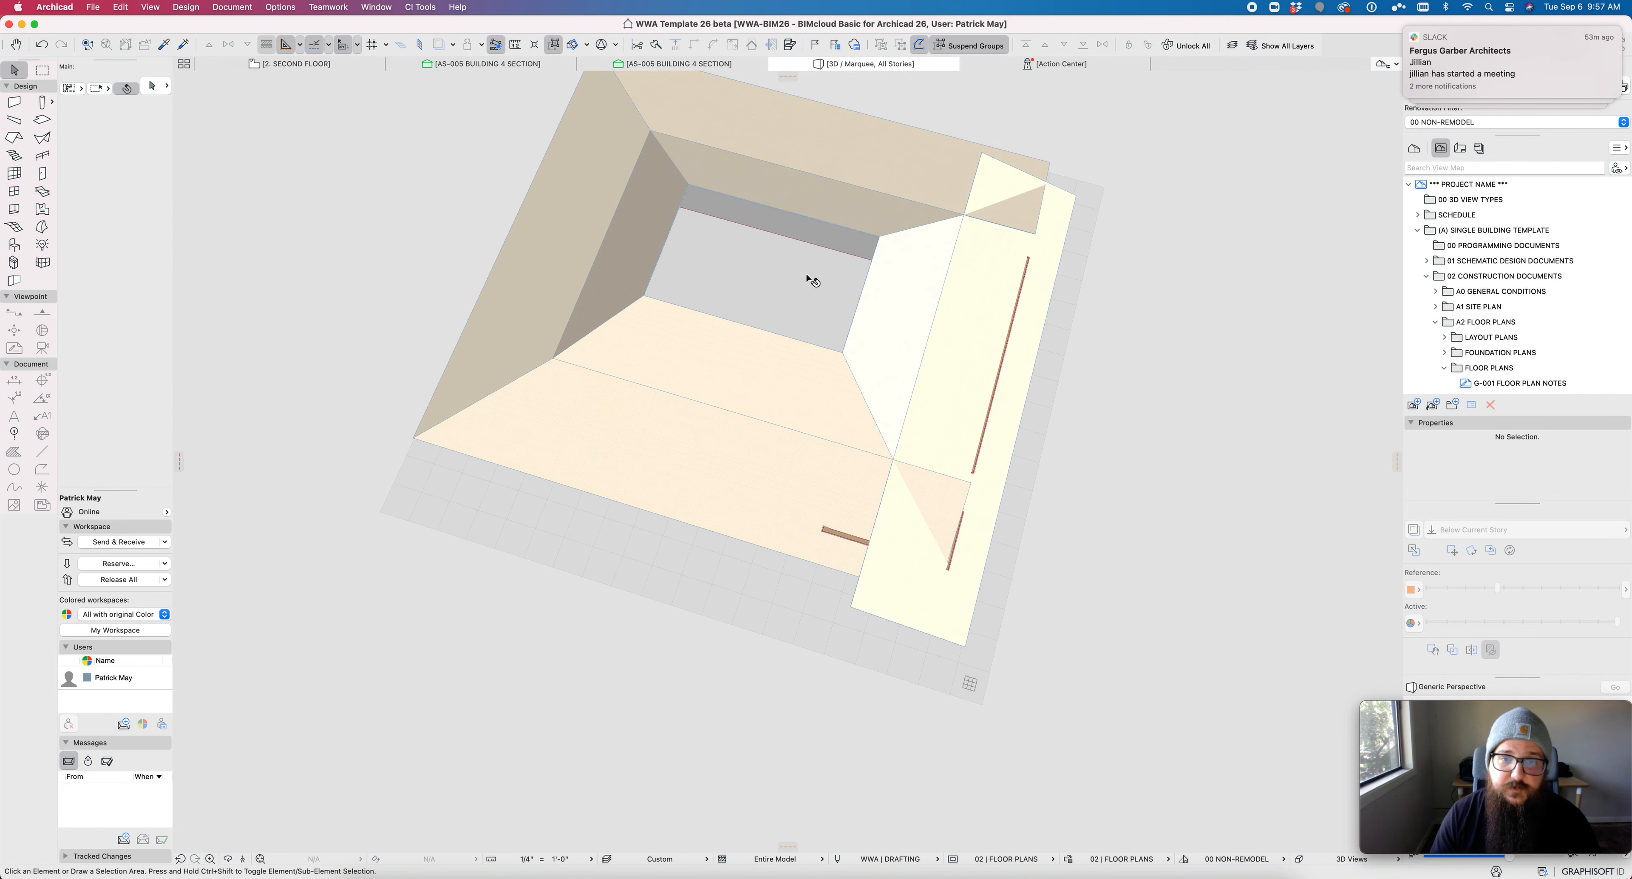
Step: Extend the rear and front inner roofs' top edges over the central opening to meet, and move the front roof's left top node along its hip
click(820, 223)
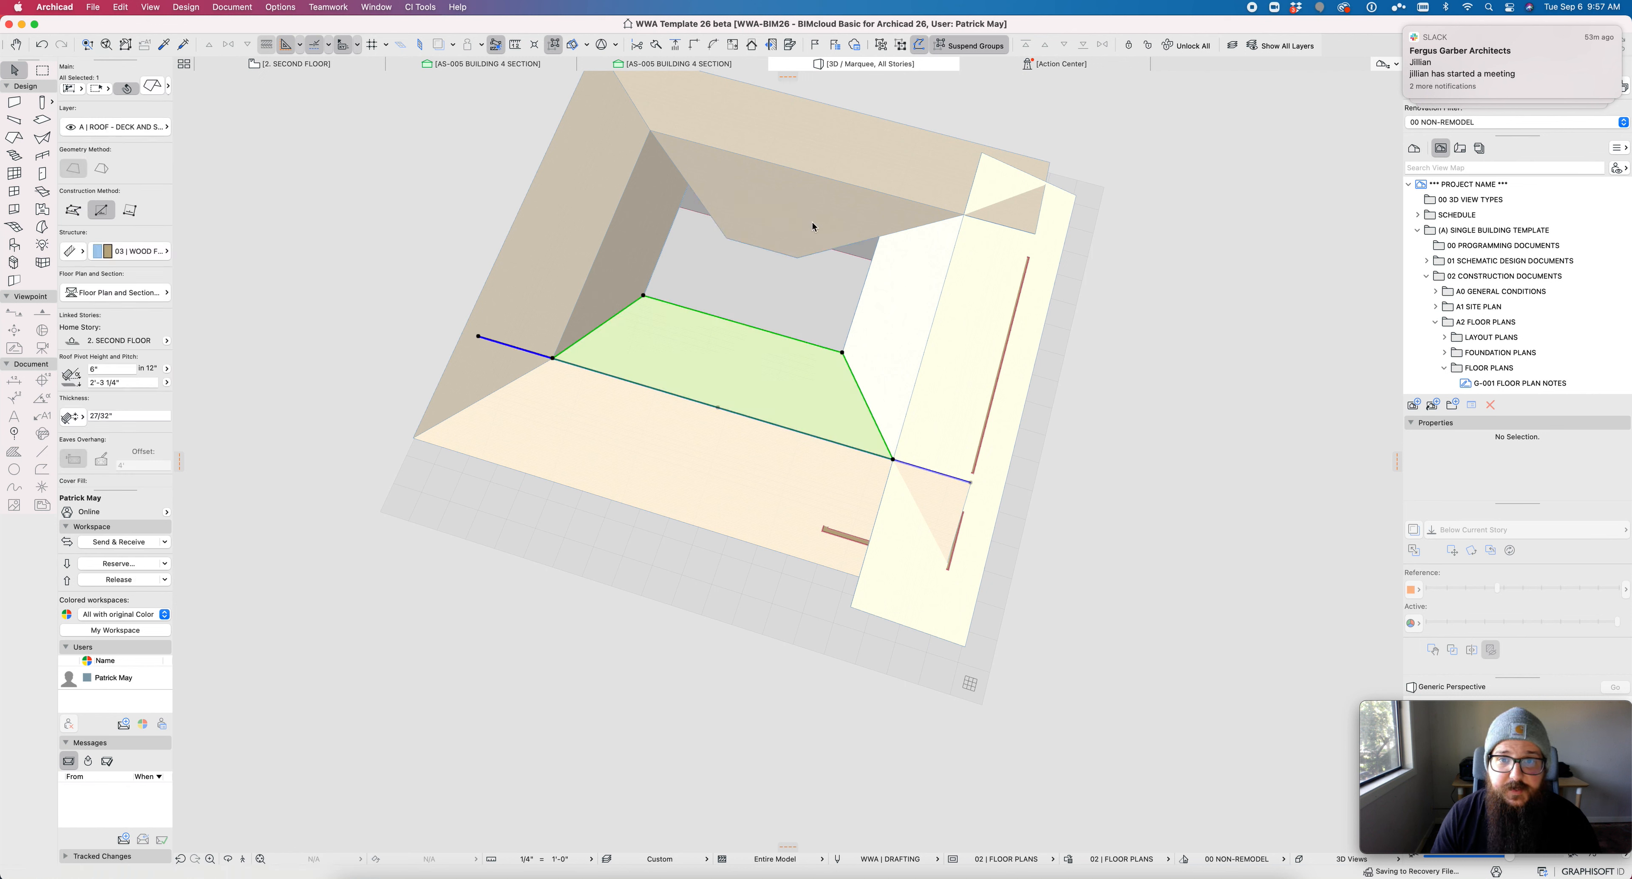
click(806, 230)
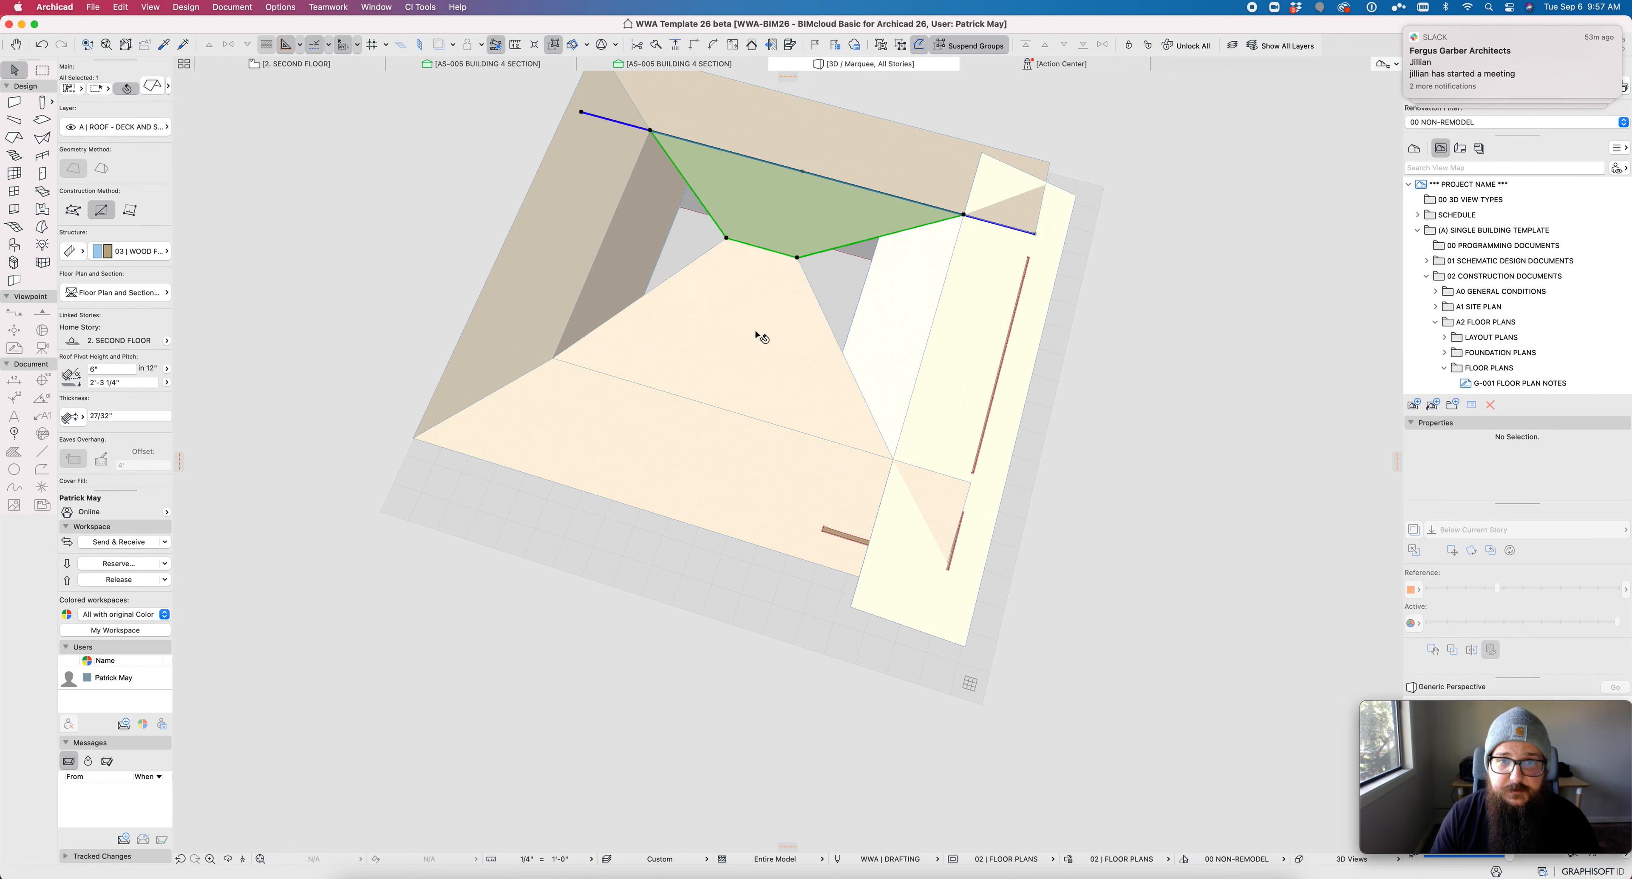
click(673, 288)
click(667, 284)
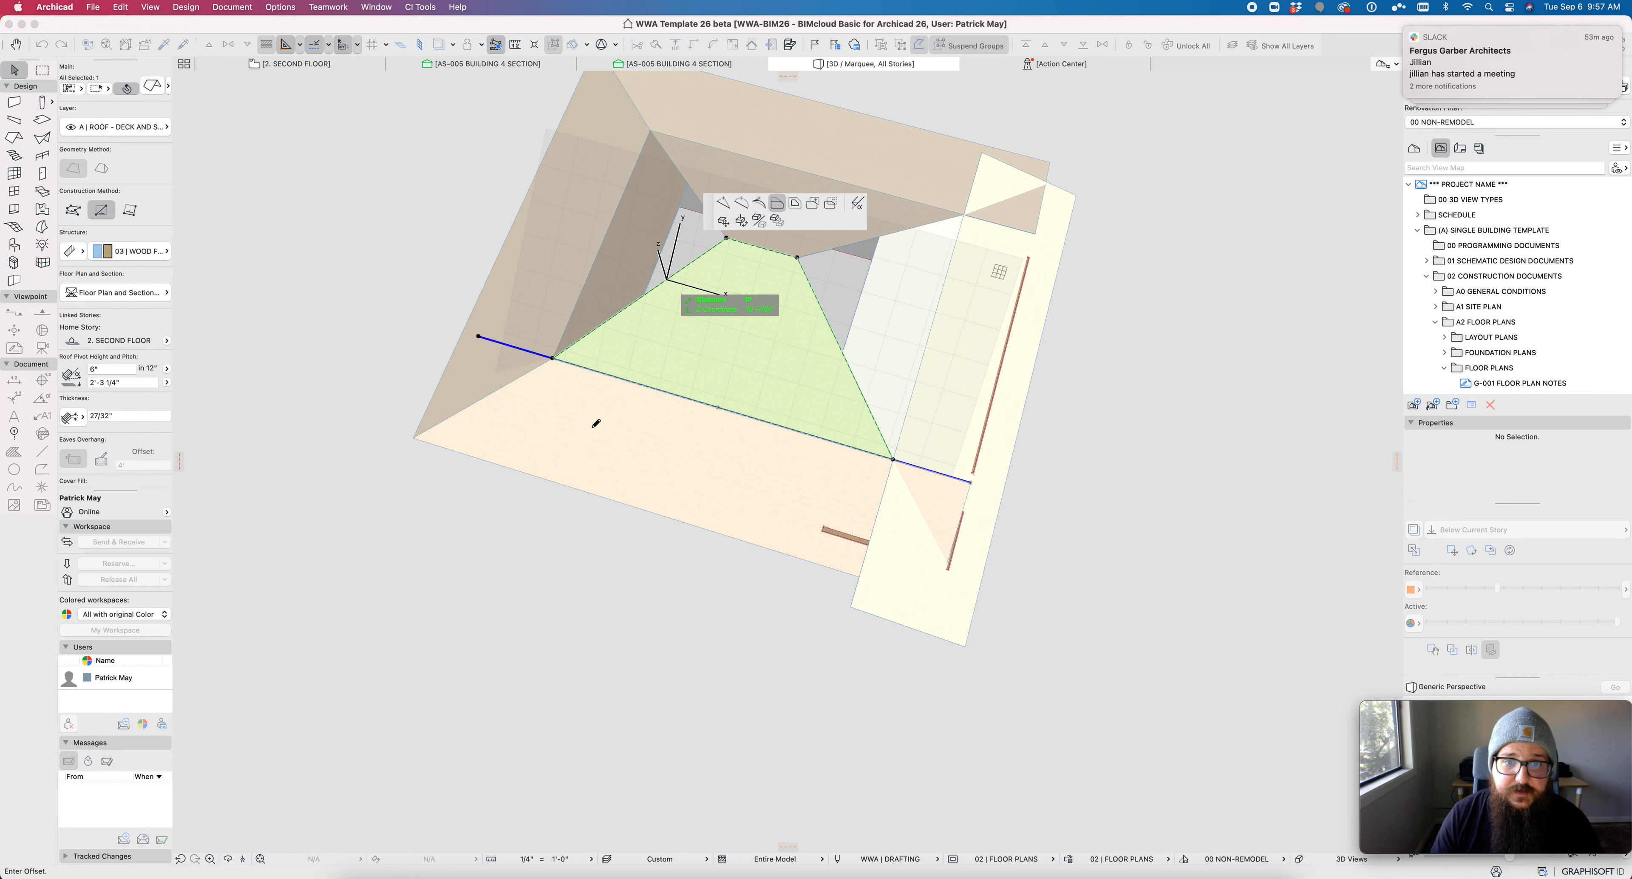
middle_drag(655, 351, 776, 486)
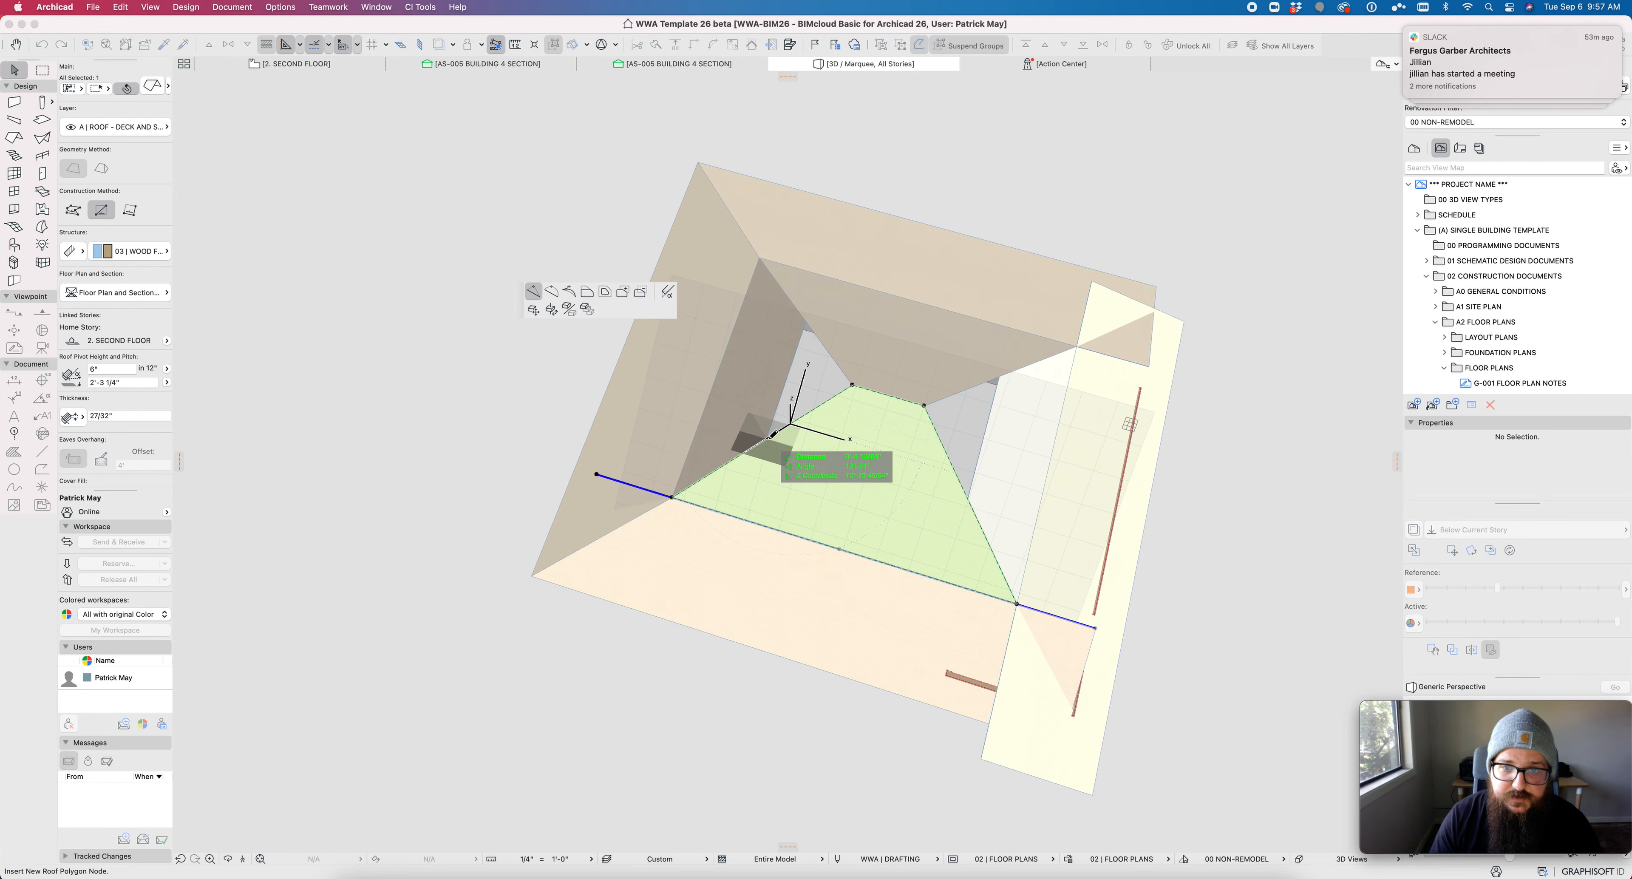
key(Escape)
click(852, 385)
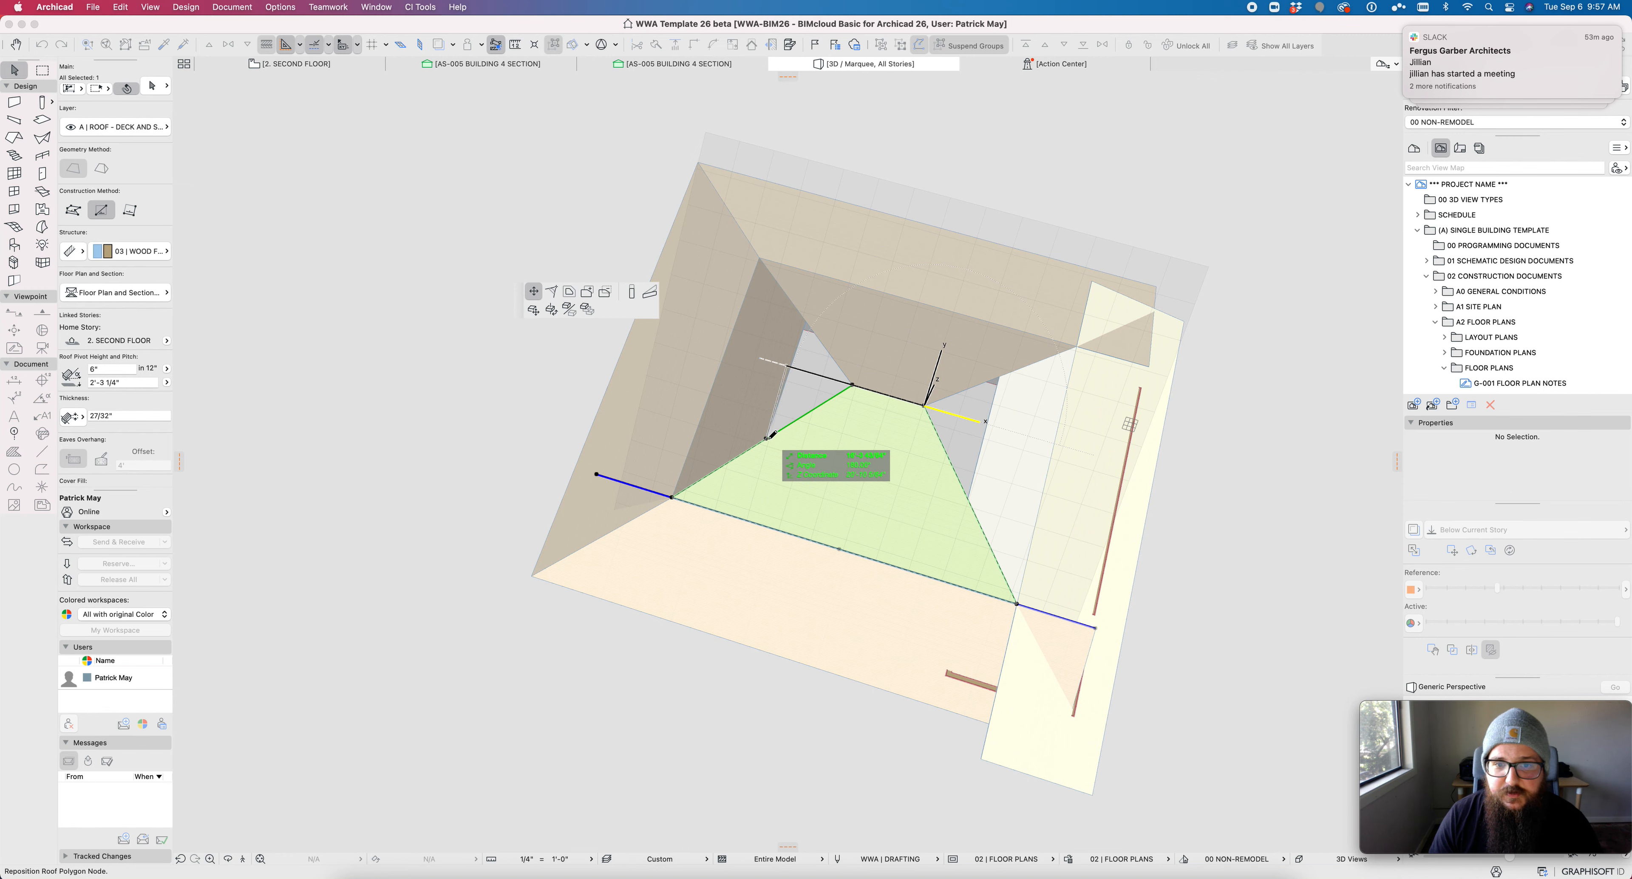
click(767, 439)
Step: Trim the right-side lower roof and the adjoining front and rear lower roofs to each other at their remaining corners
middle_drag(868, 360, 856, 586)
key(Escape)
click(946, 464)
super+click(1028, 426)
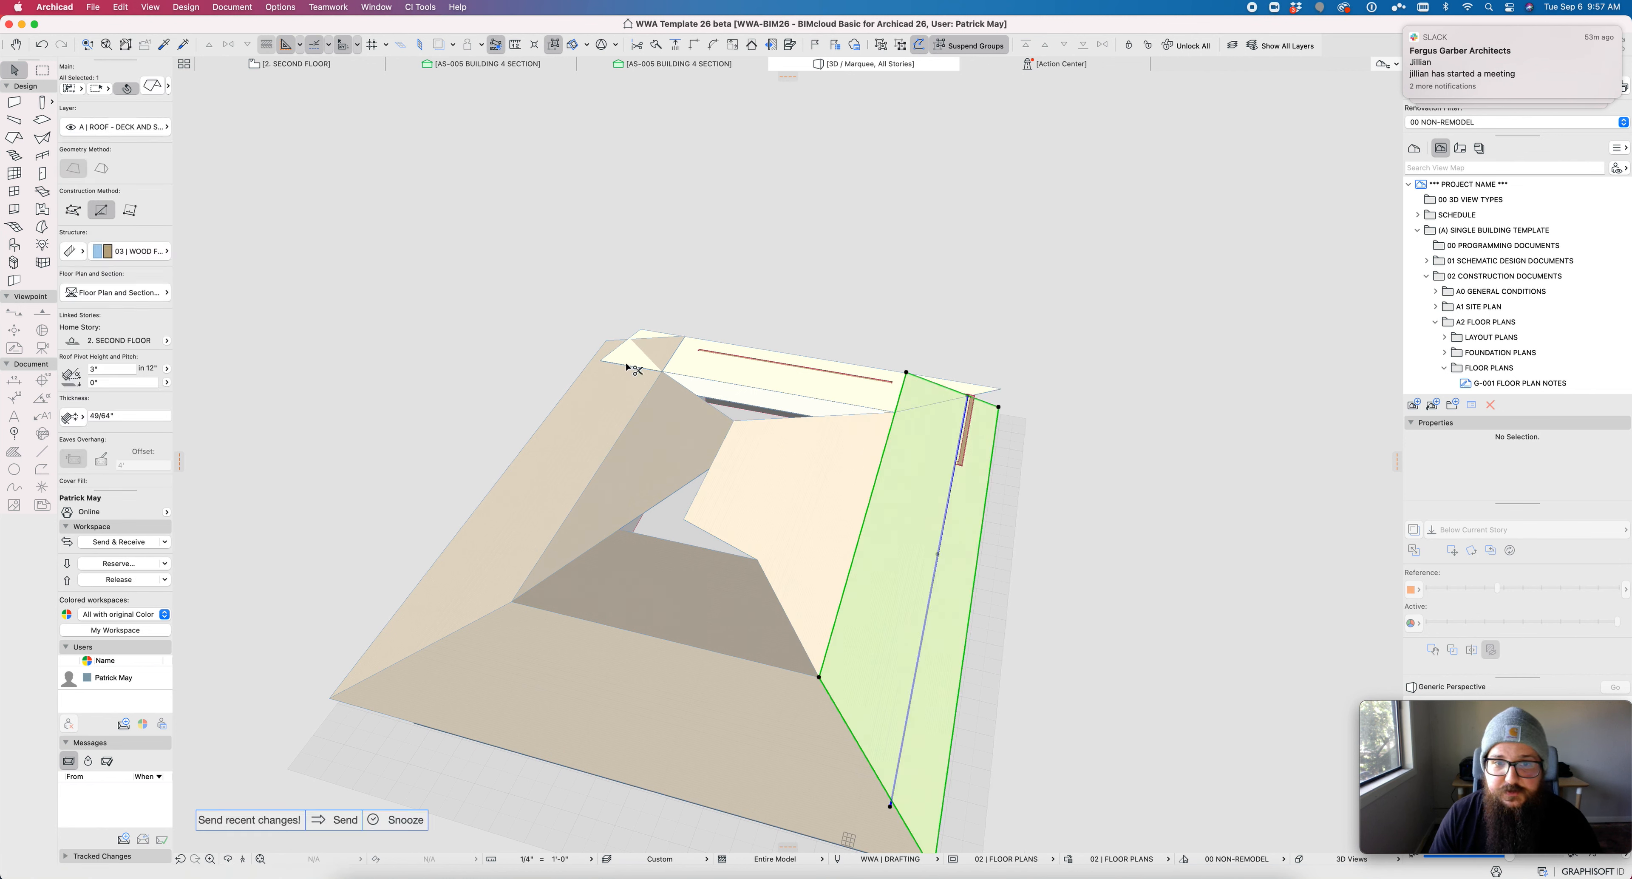
click(659, 347)
super+click(615, 358)
click(663, 347)
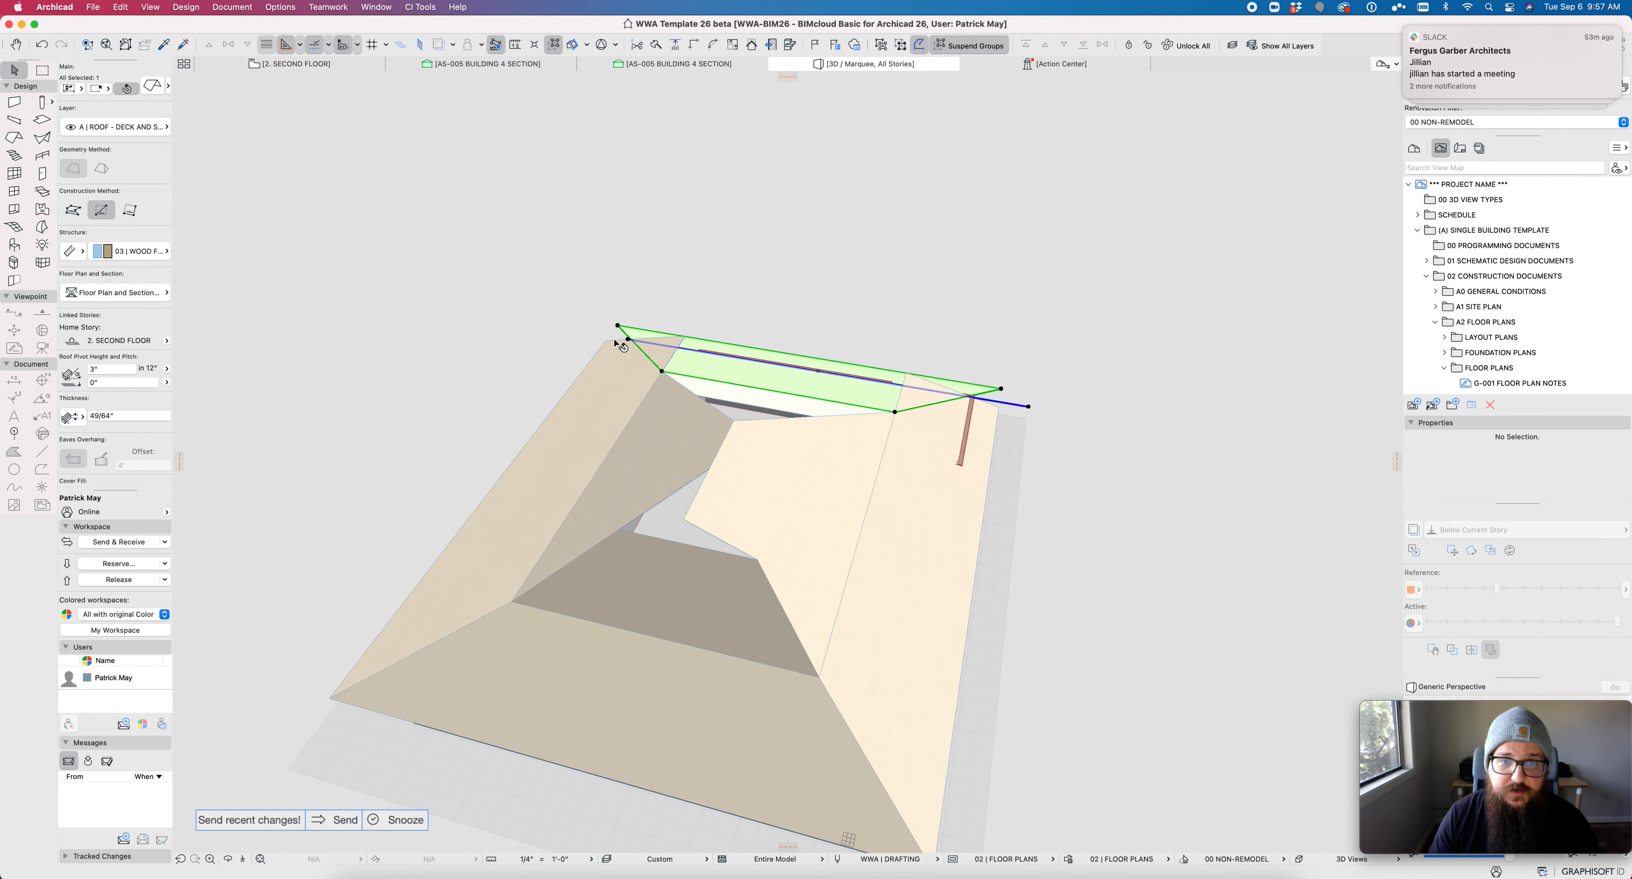
super+click(619, 342)
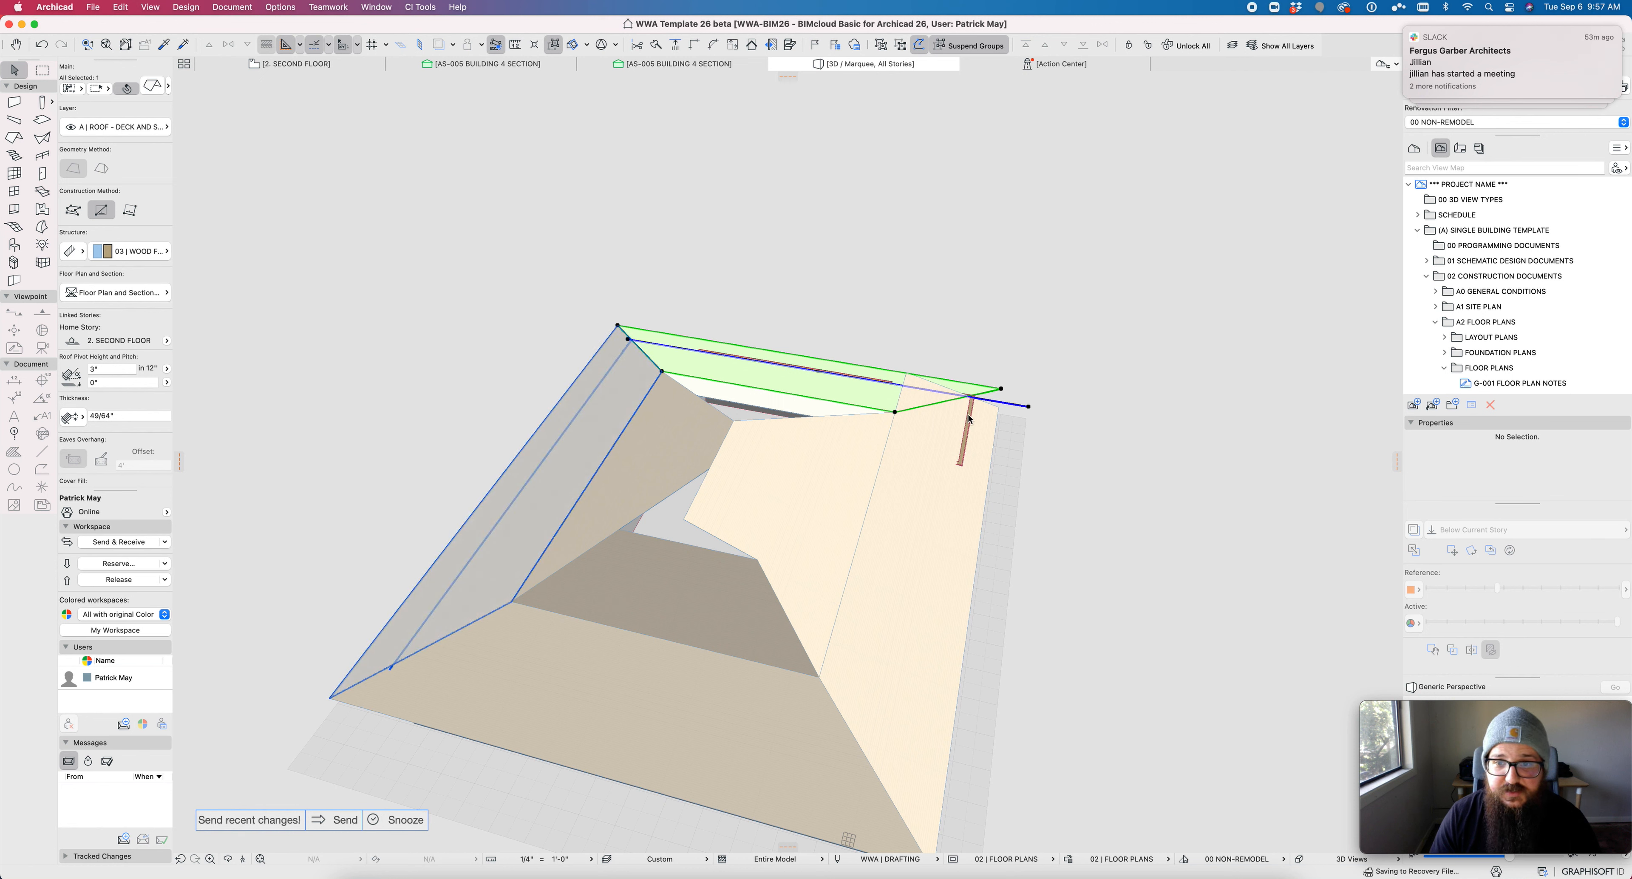
super+click(988, 404)
click(784, 440)
super+click(932, 381)
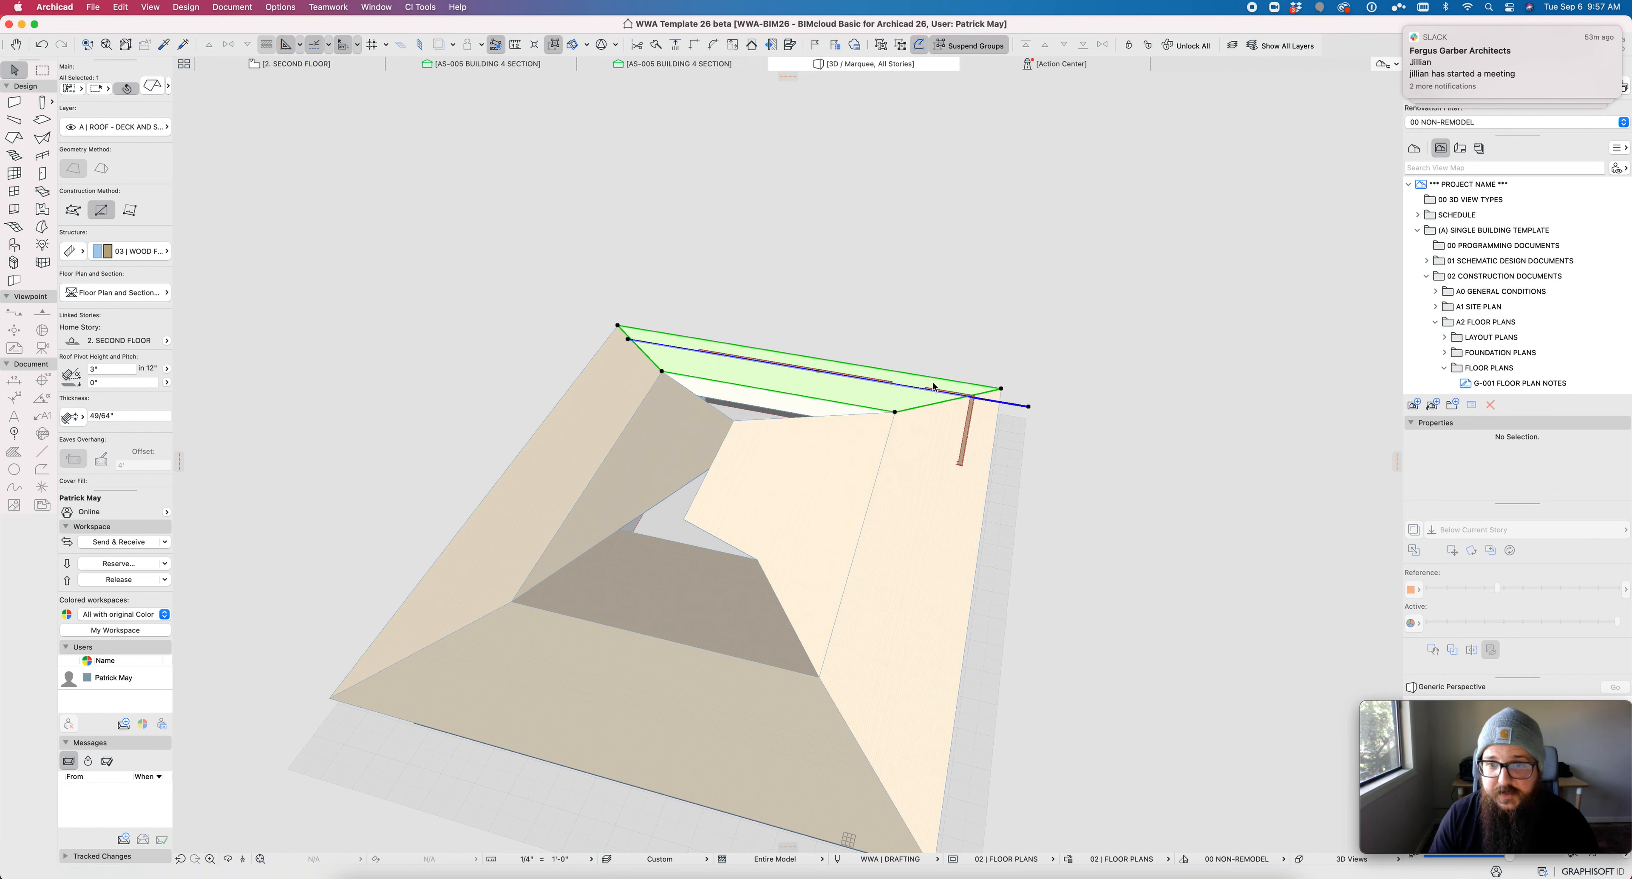
key(Escape)
Step: Offset the front lower roof's outer eave edge inward by a distance of 1, measured on a horizontal editing plane
shift+middle_drag(908, 474, 817, 606)
click(892, 636)
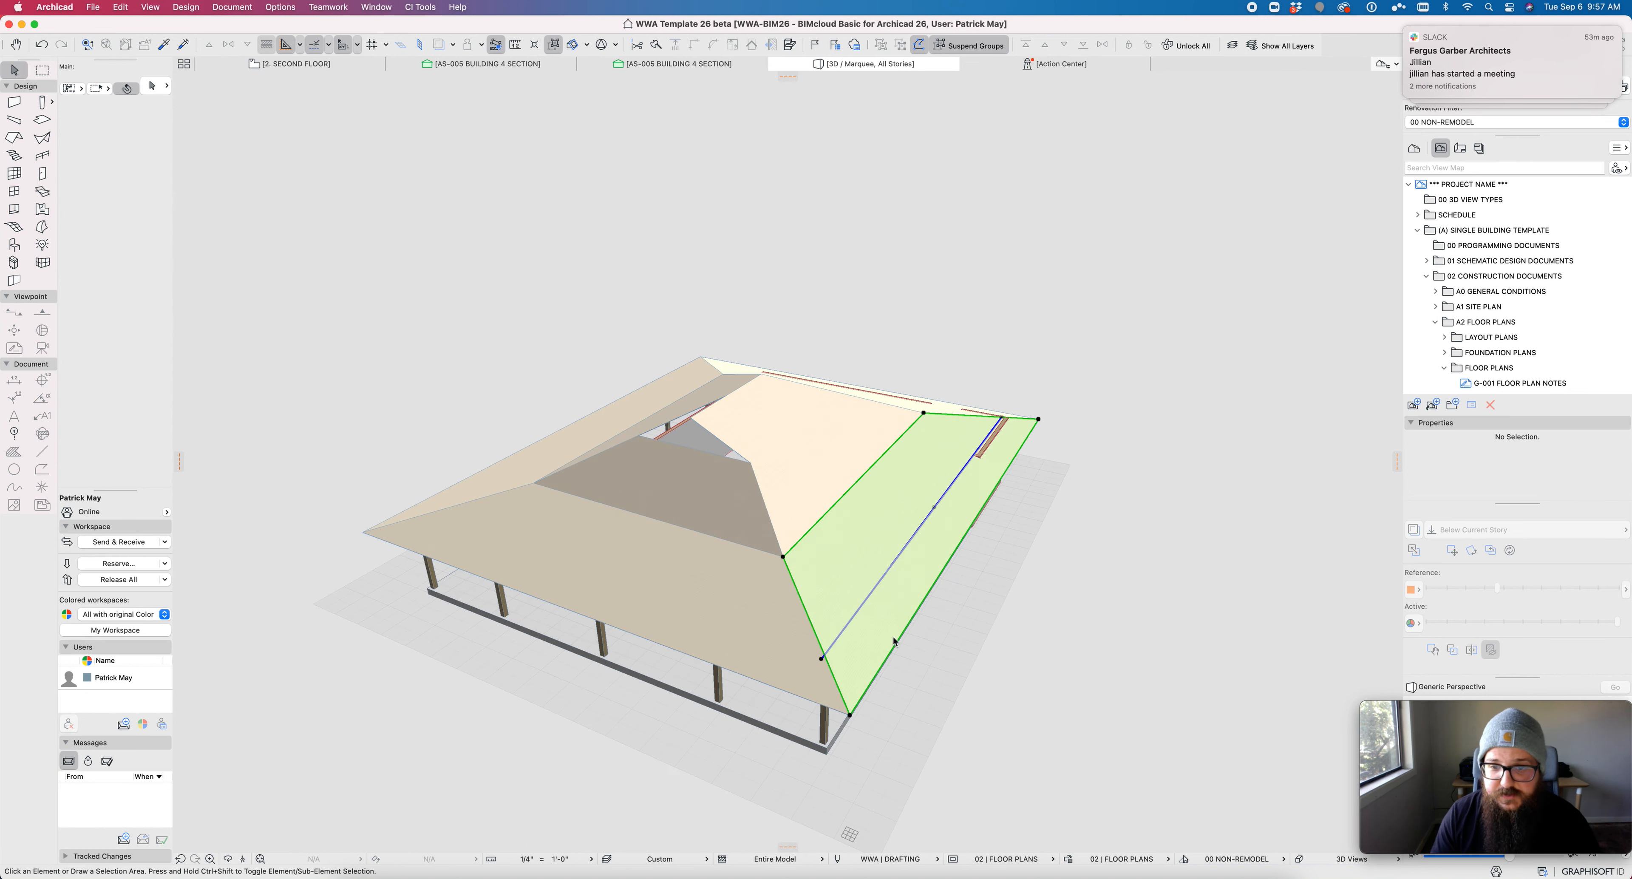
click(899, 636)
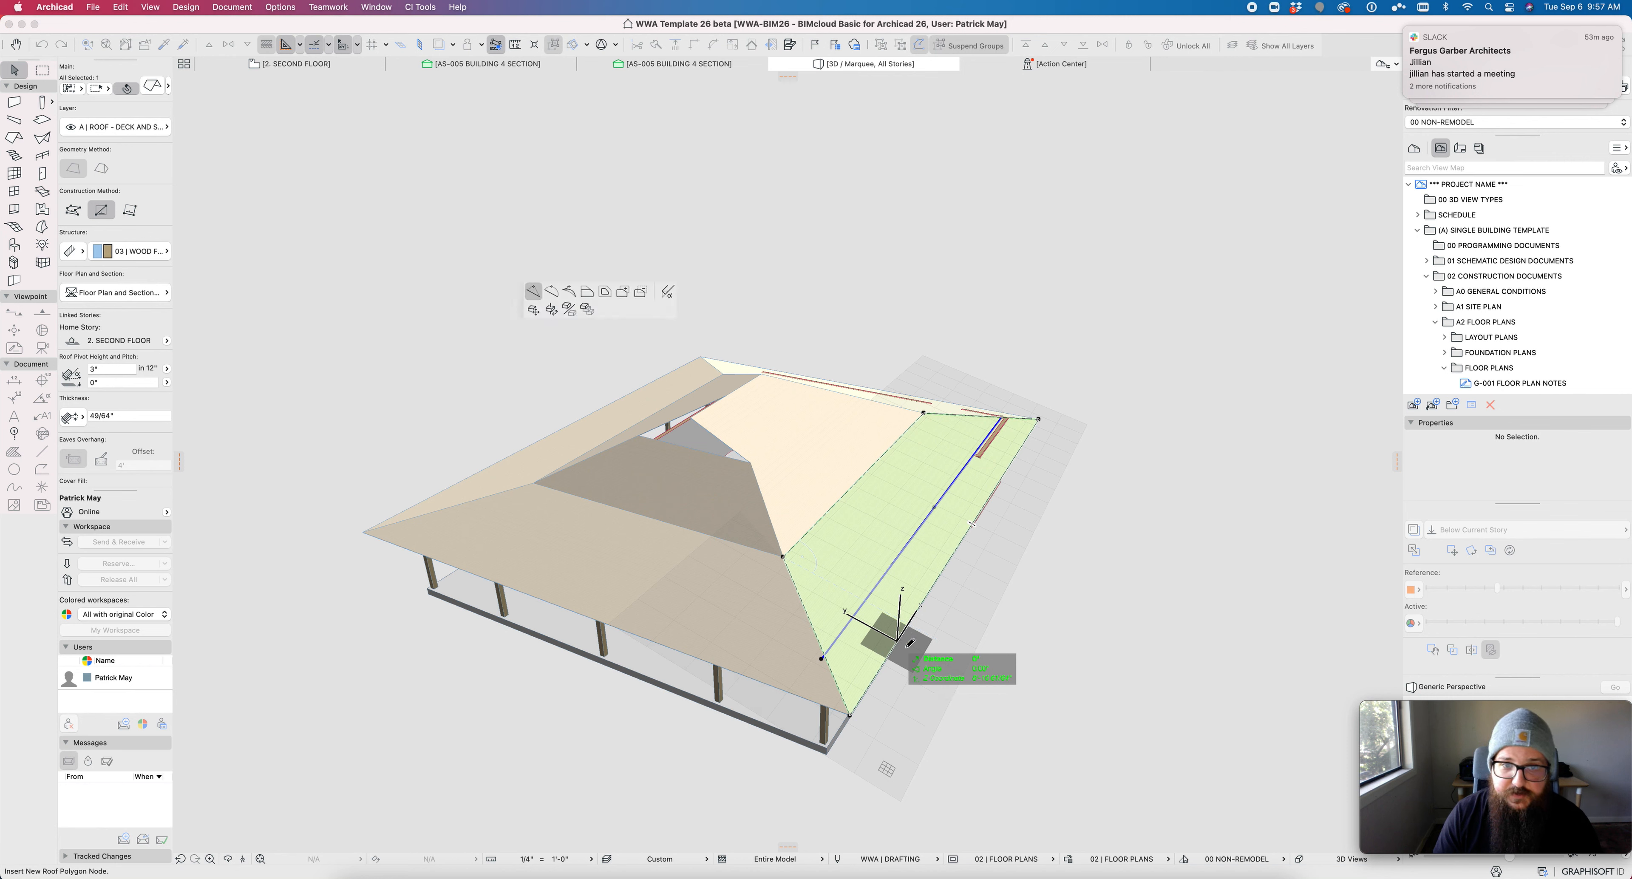
click(586, 291)
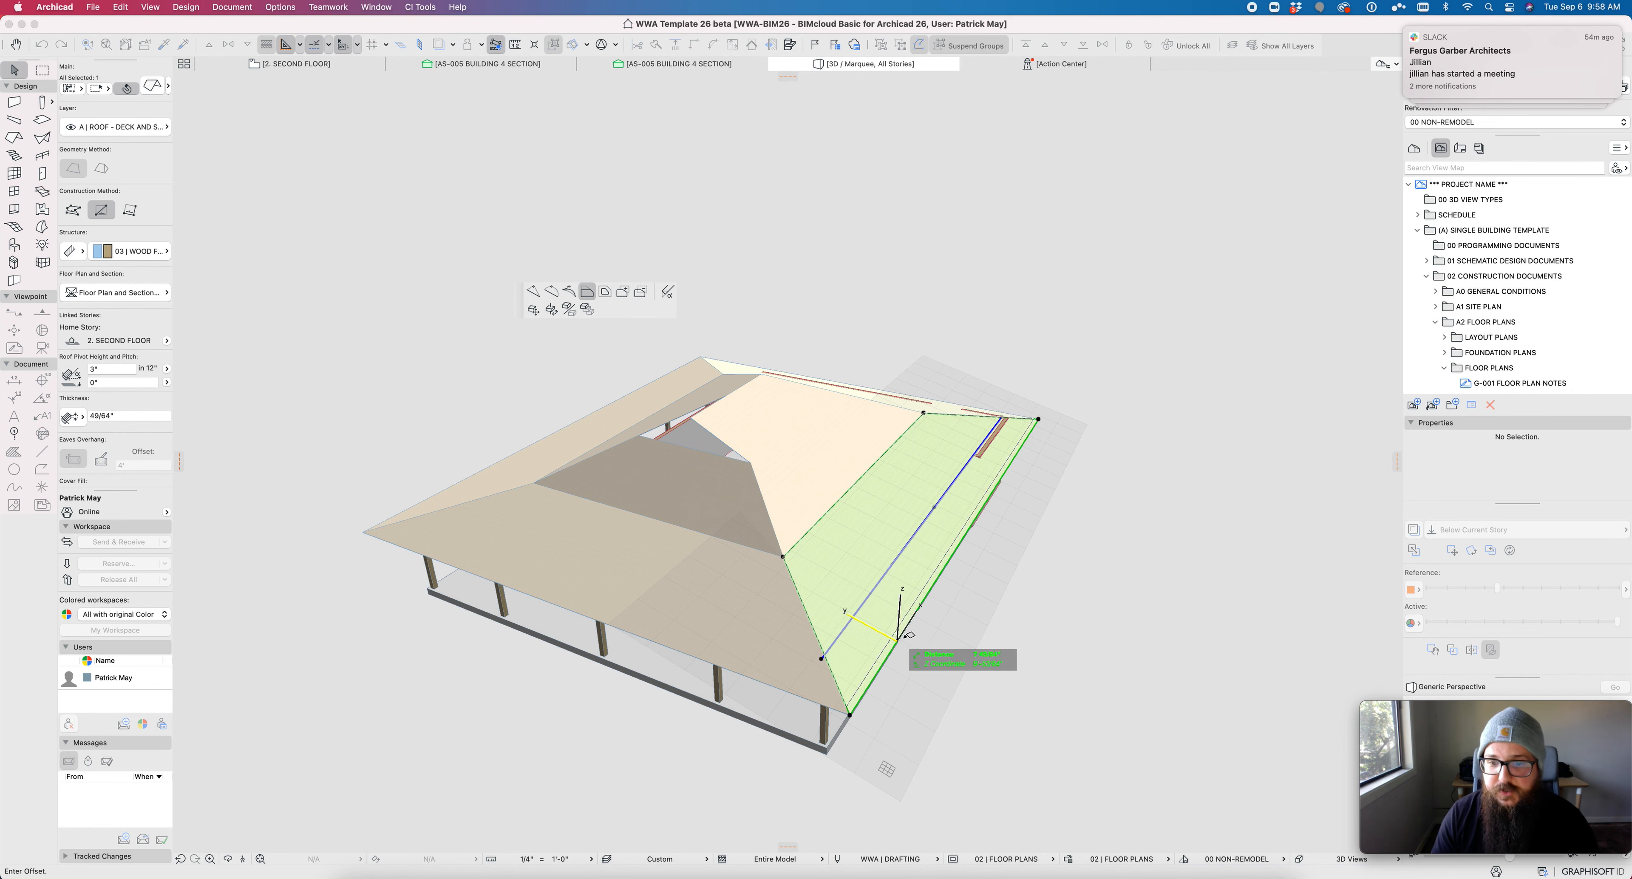
right_click(887, 636)
mouse_move(988, 786)
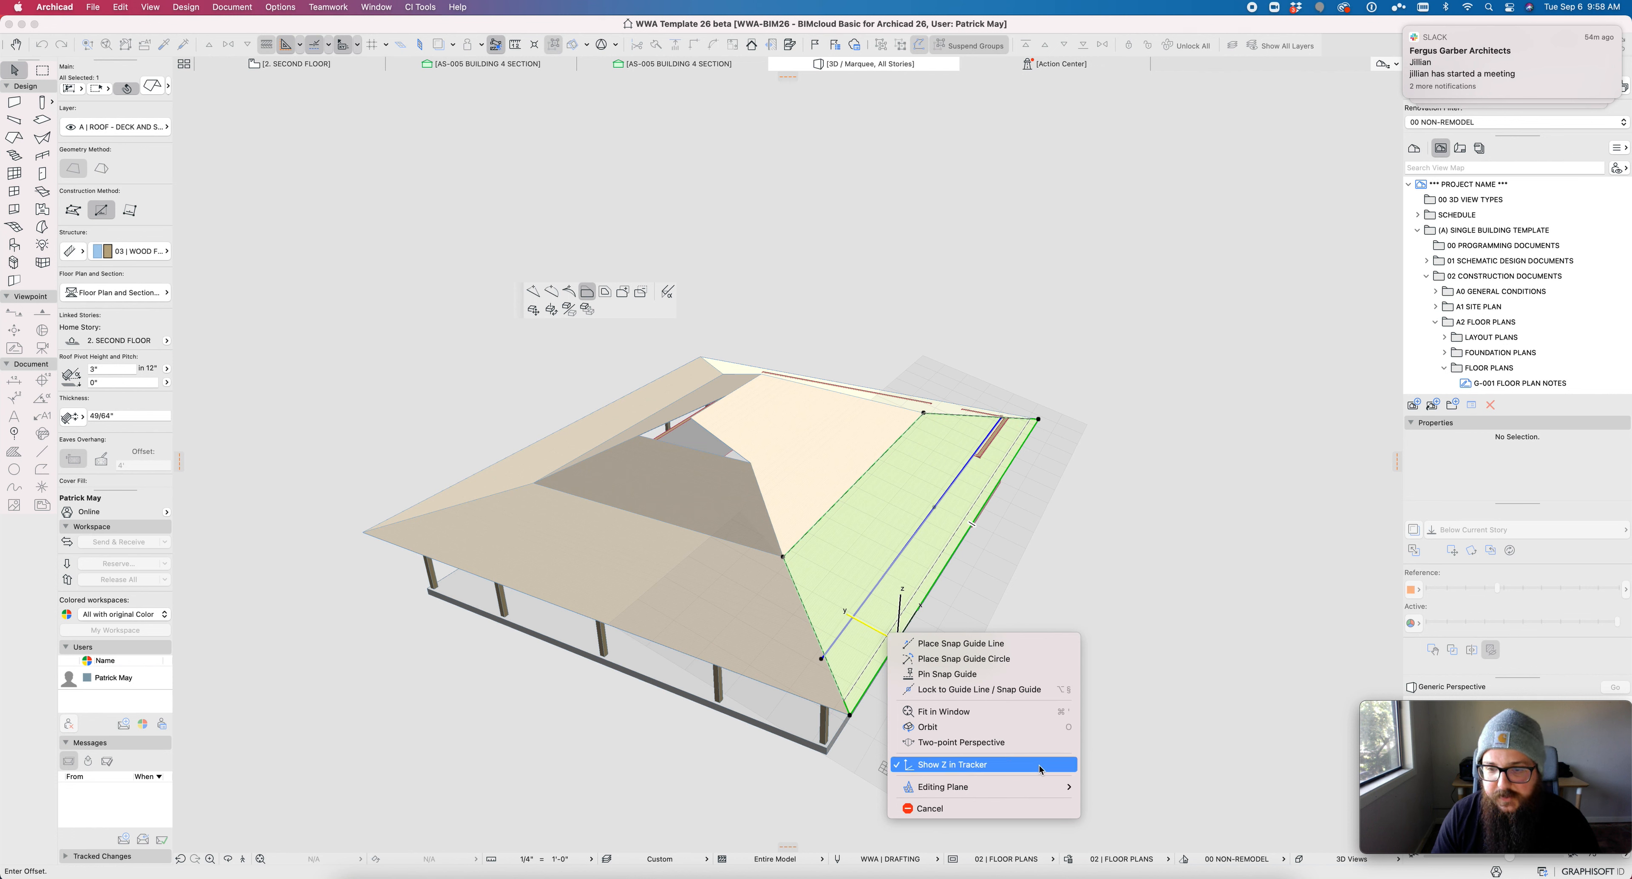
mouse_move(1040, 786)
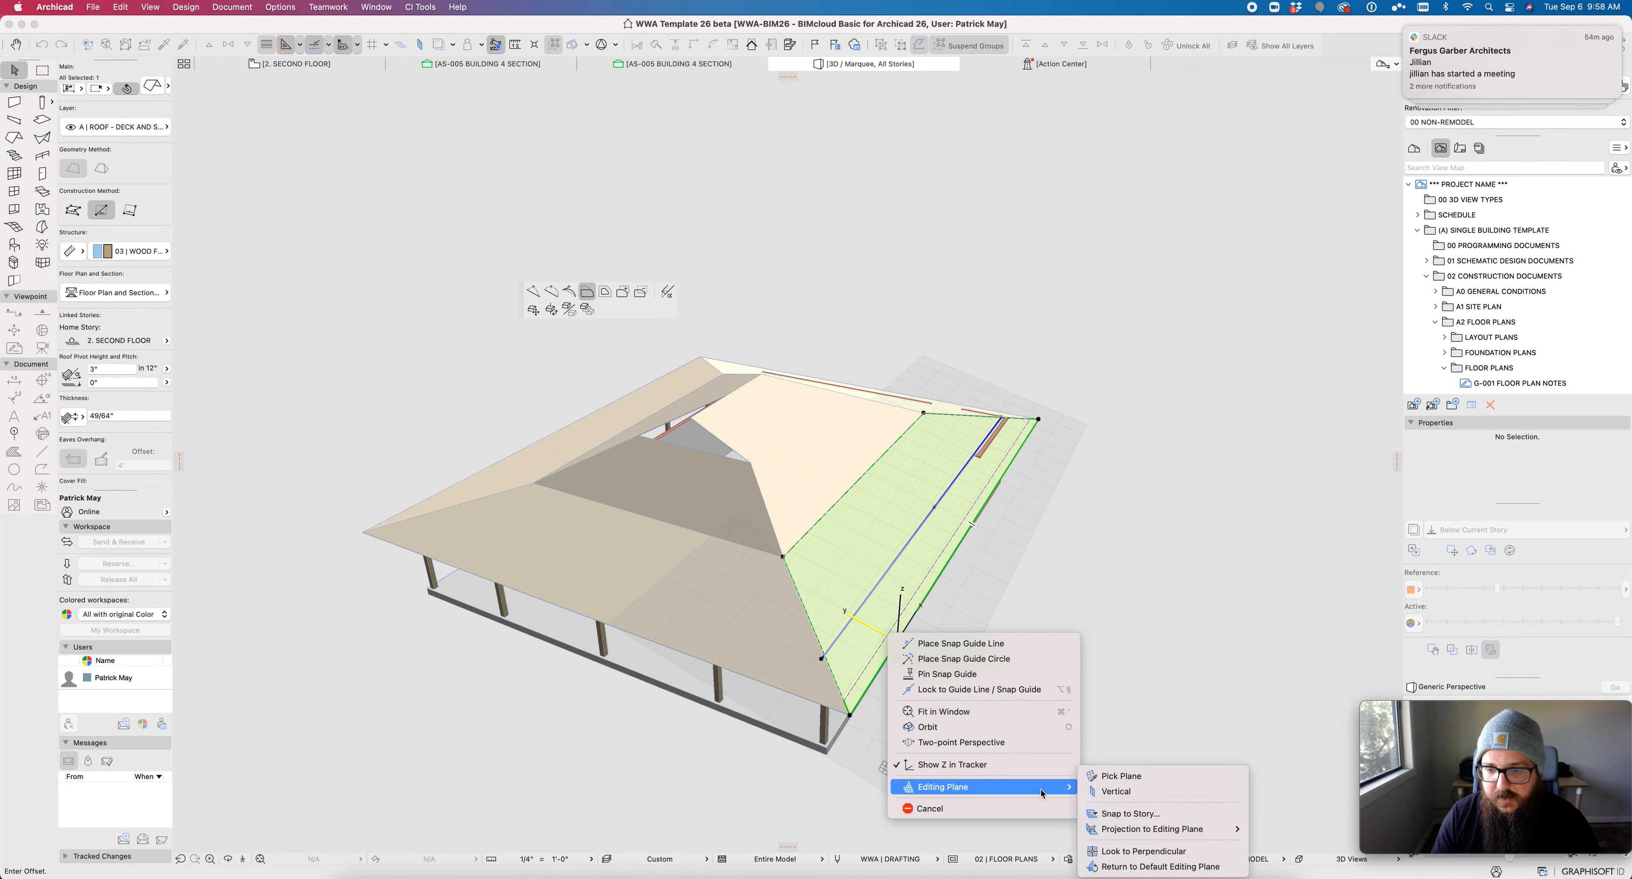
click(1121, 776)
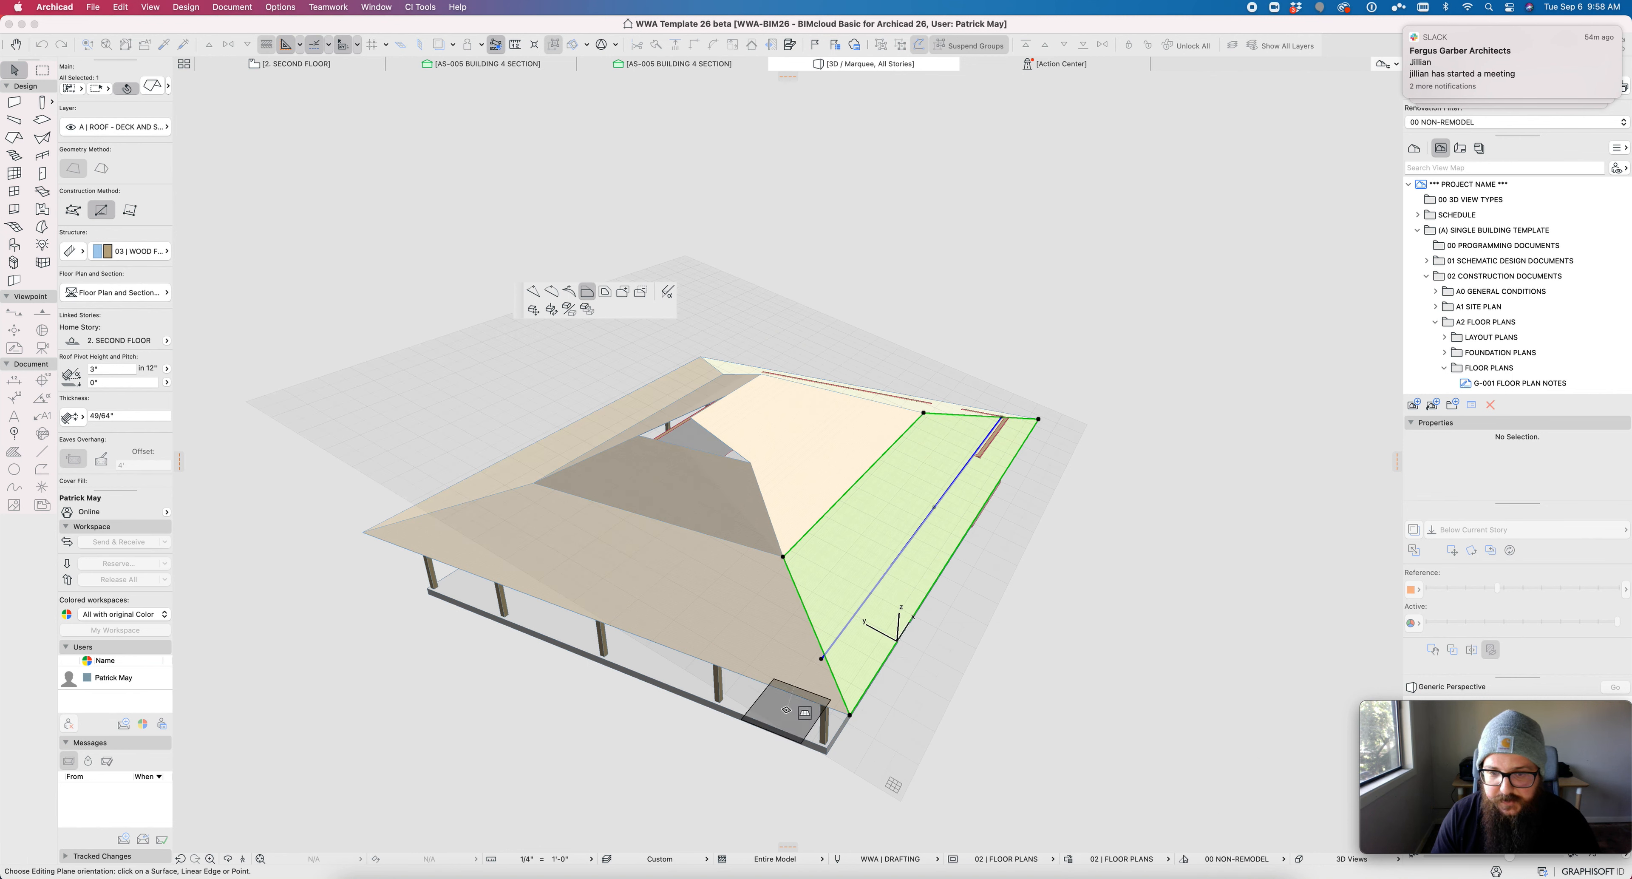
click(792, 709)
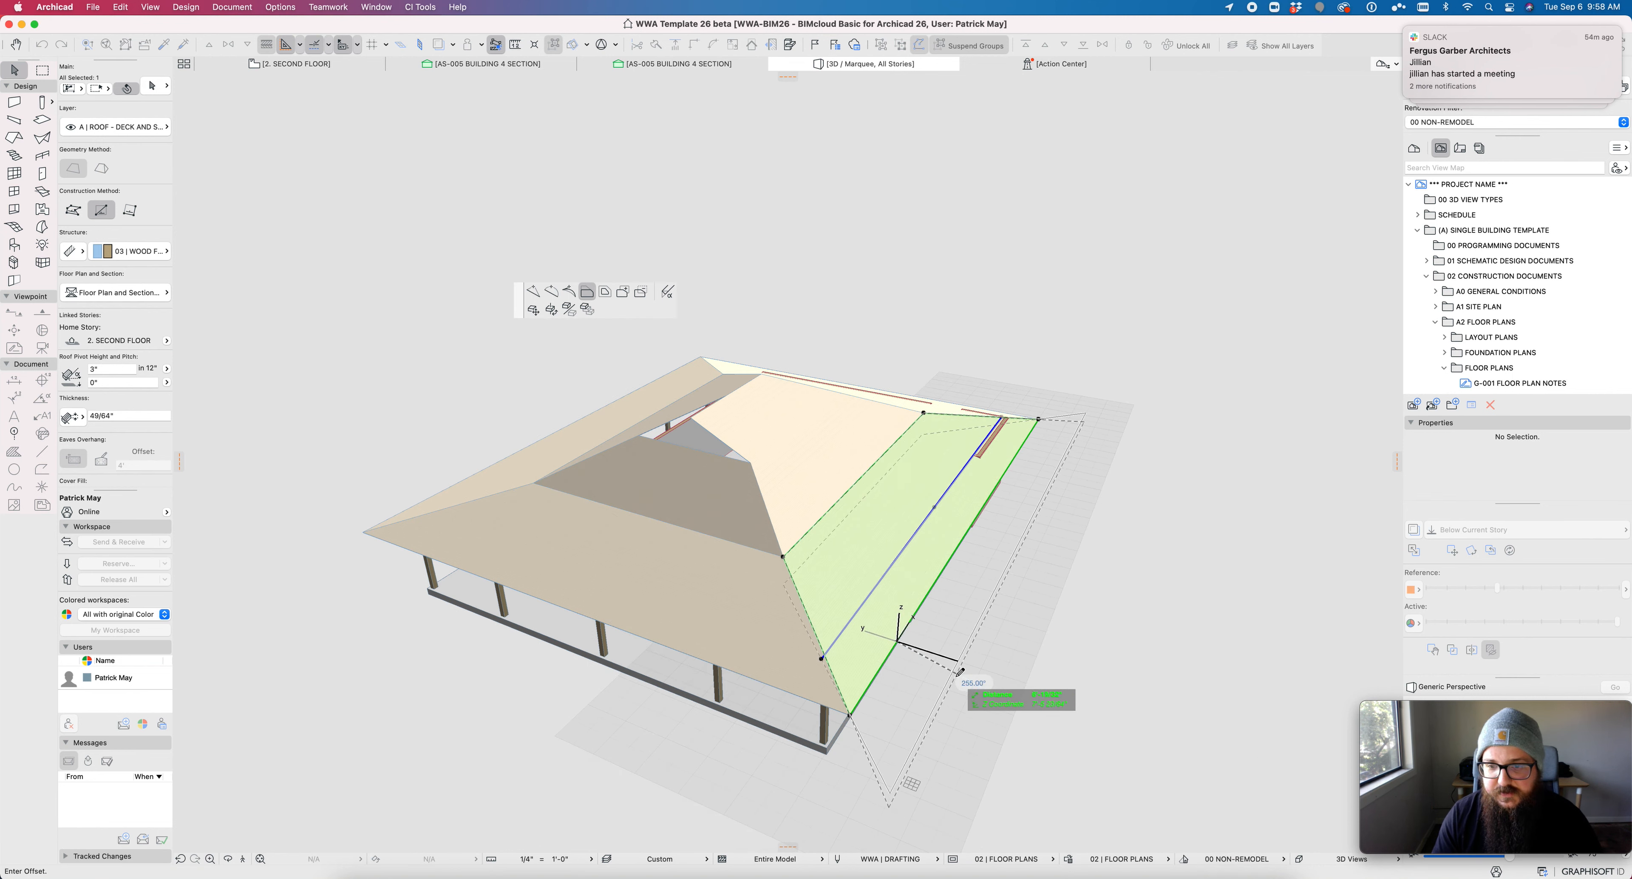
text(1)
key(Return)
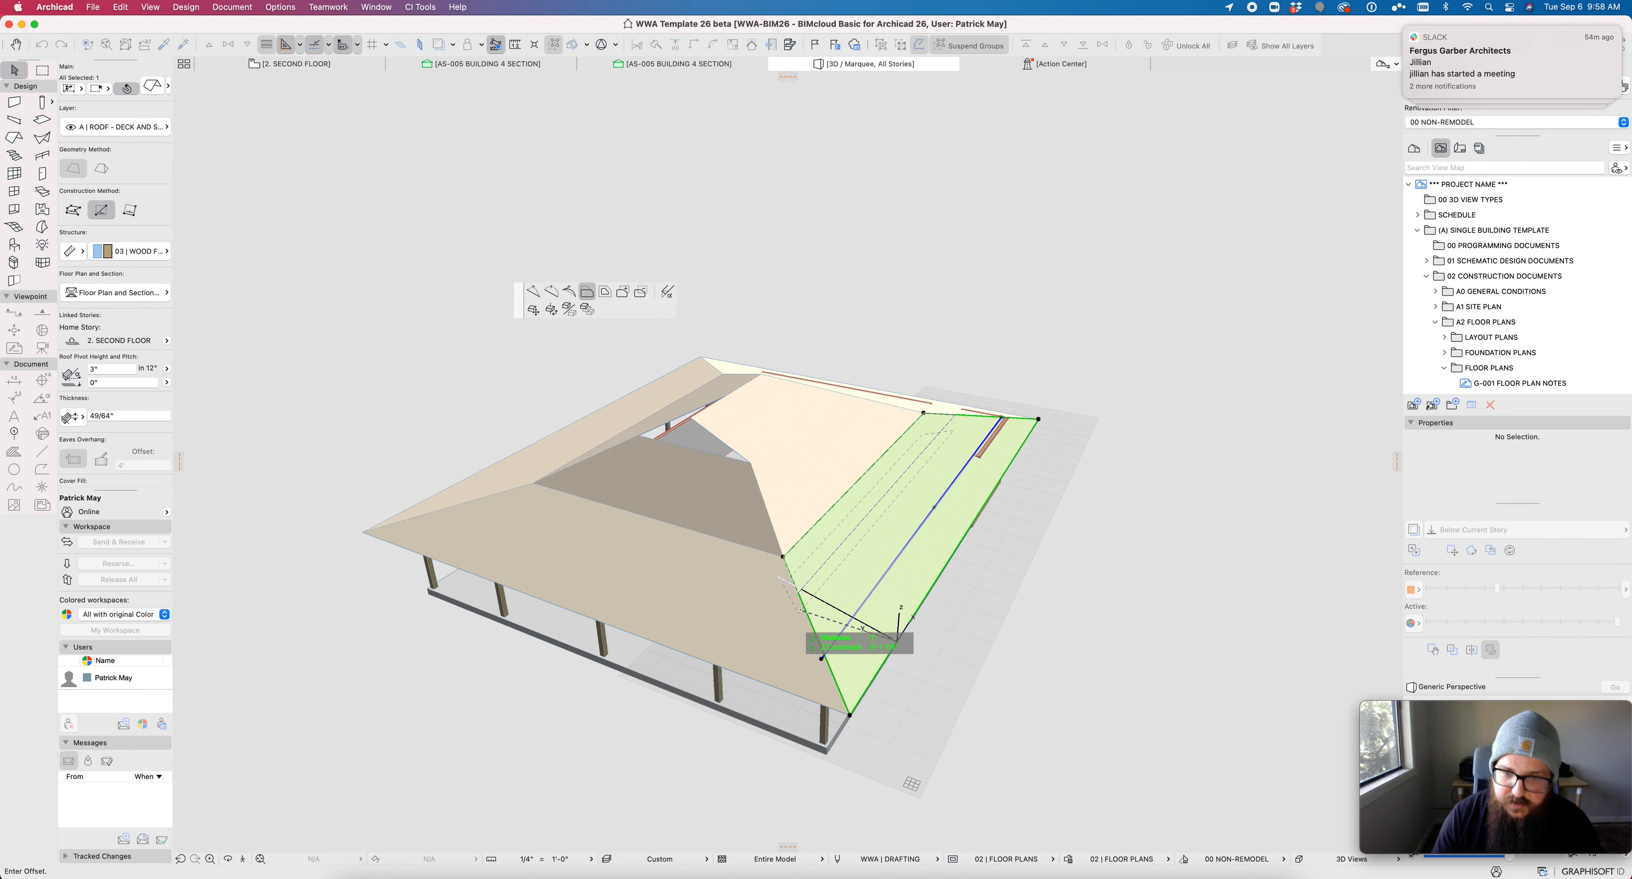
Step: Offset the left-side lower roof's outer eave edge inward by a distance of 1
click(781, 688)
click(781, 689)
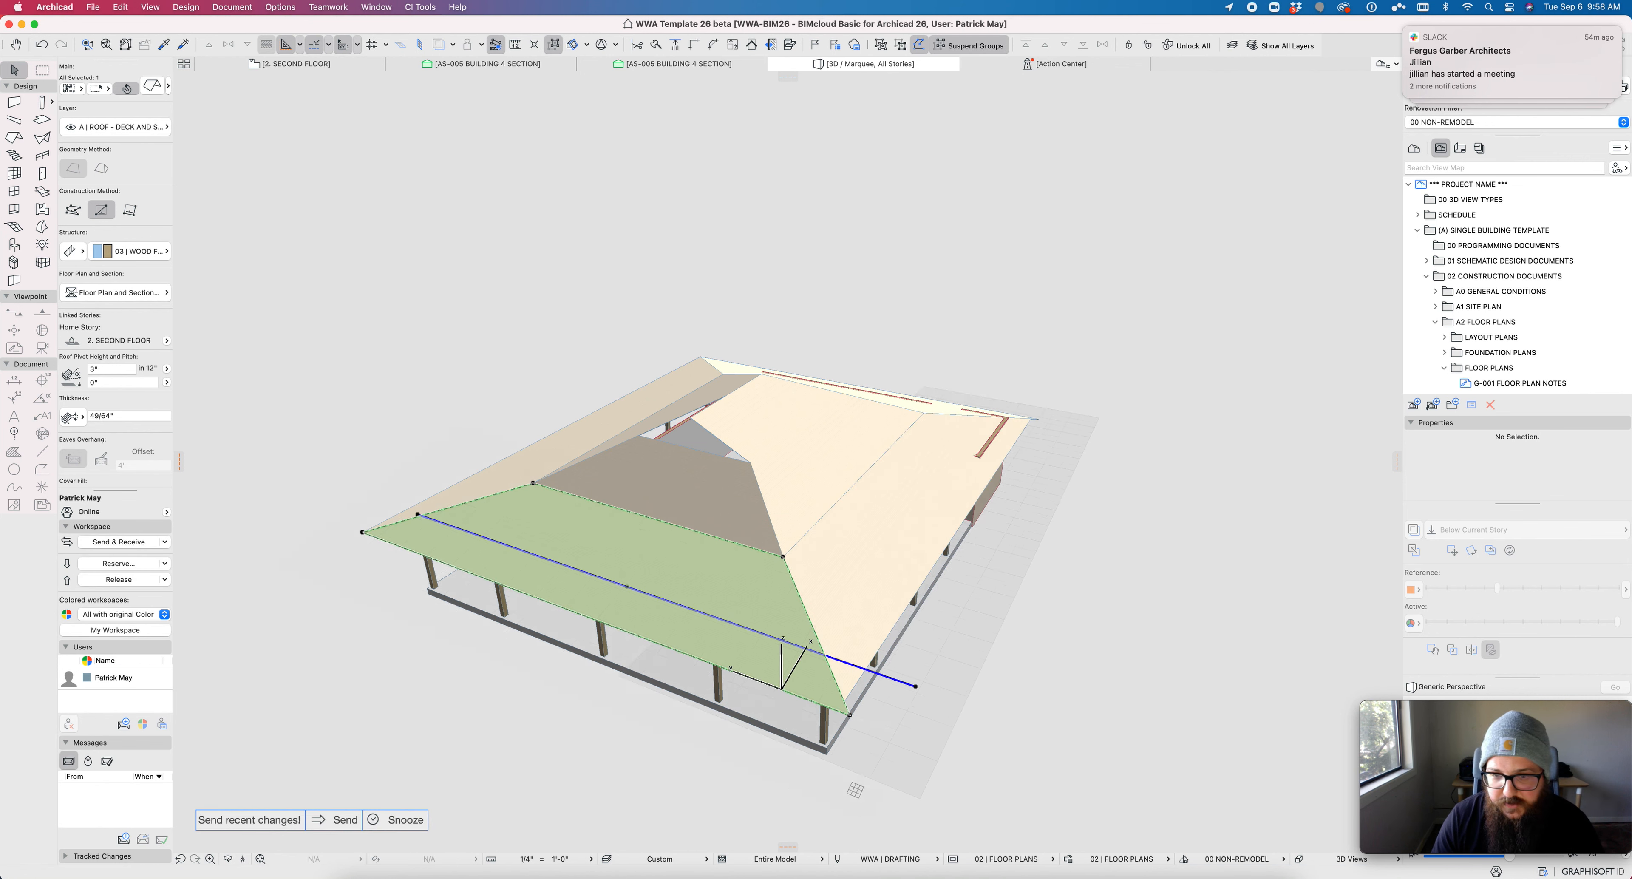
text(1)
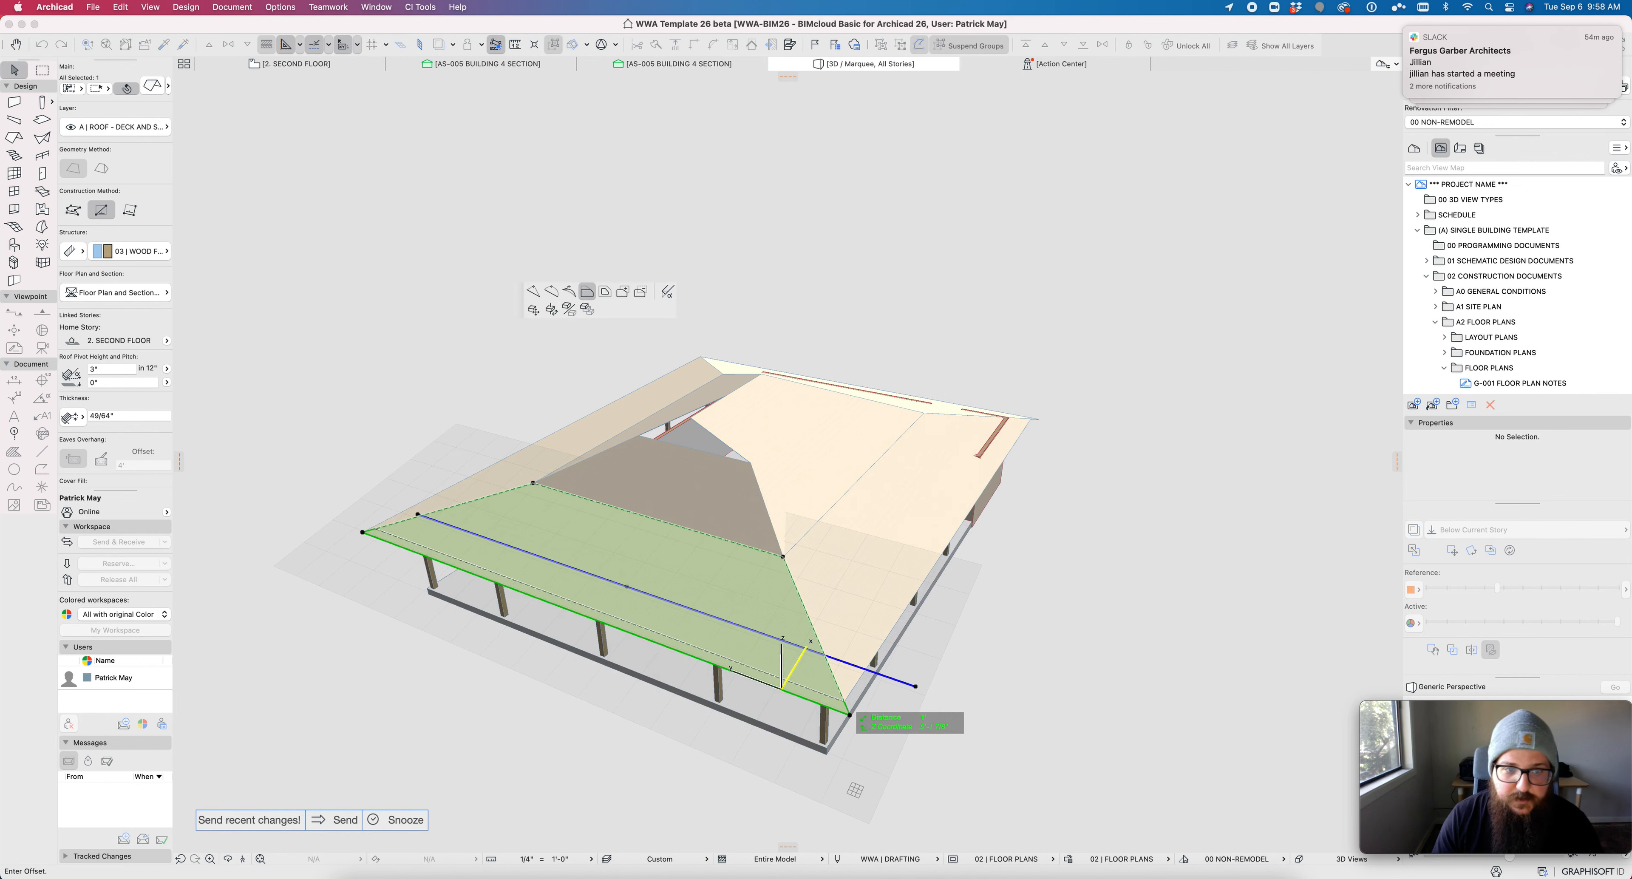
key(Return)
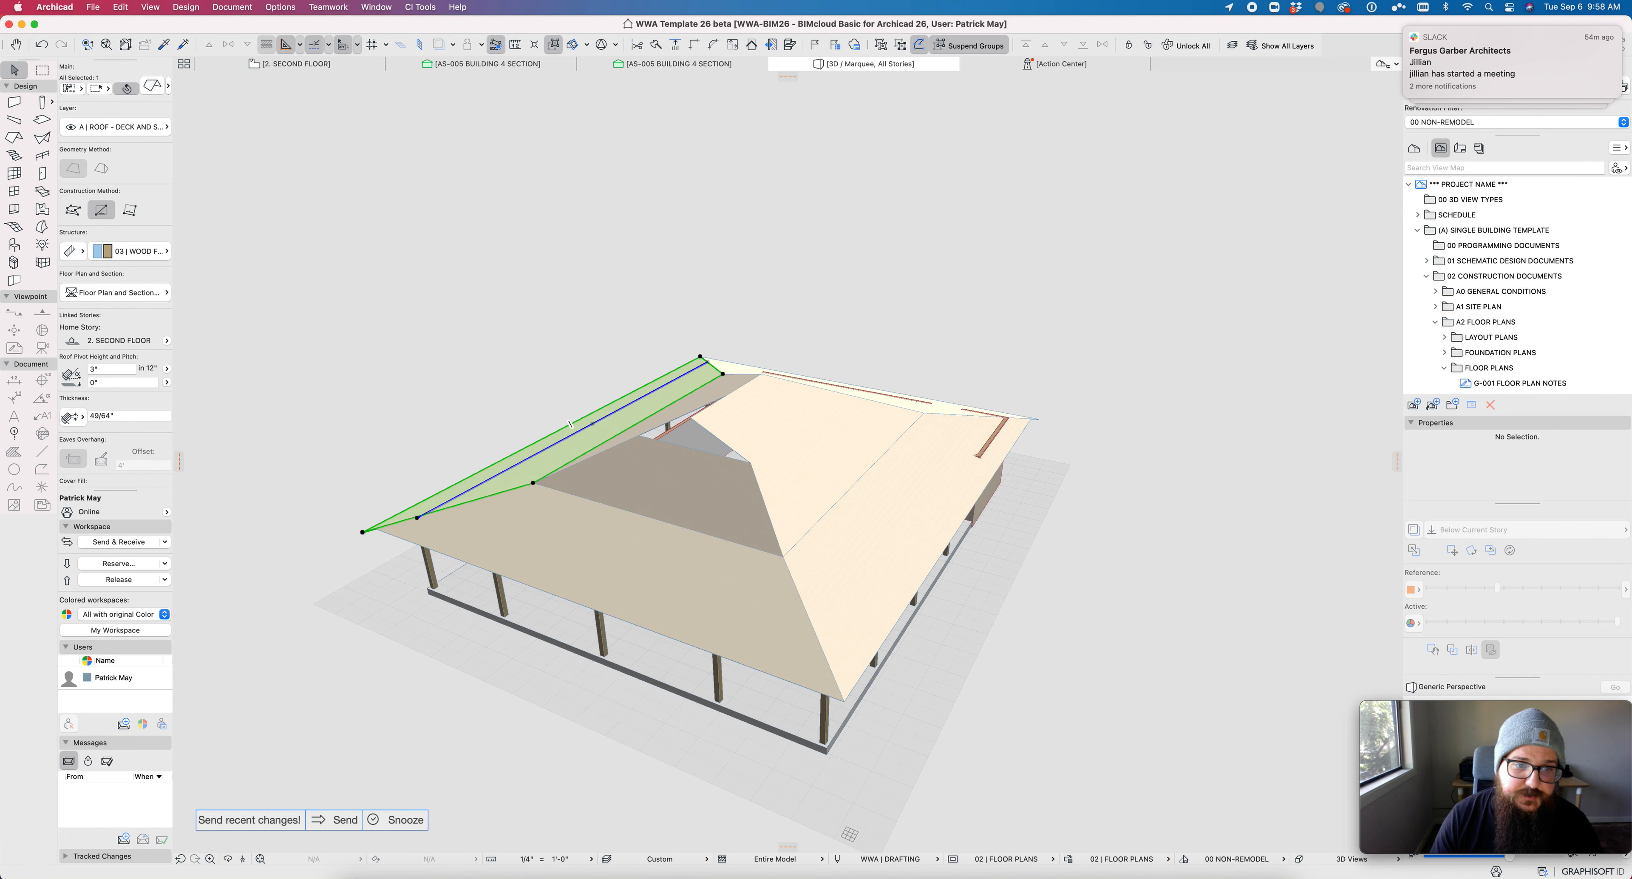
Step: Offset the outer eave edges of the rear and right-side lower roofs inward to match the other eaves
click(571, 424)
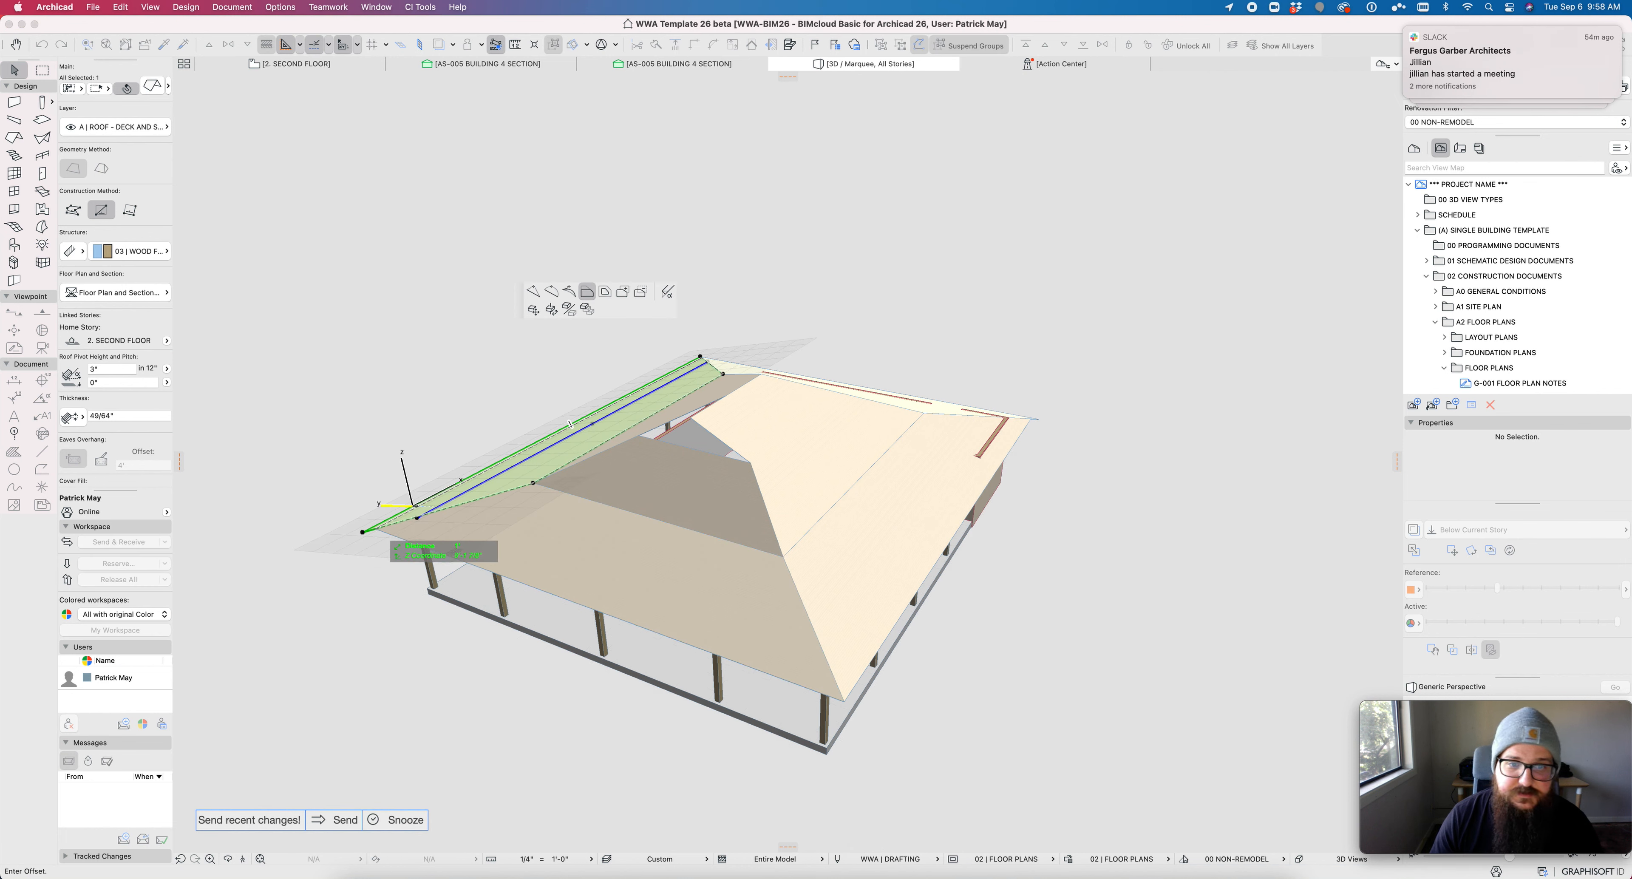
click(375, 529)
shift+middle_drag(375, 528, 222, 570)
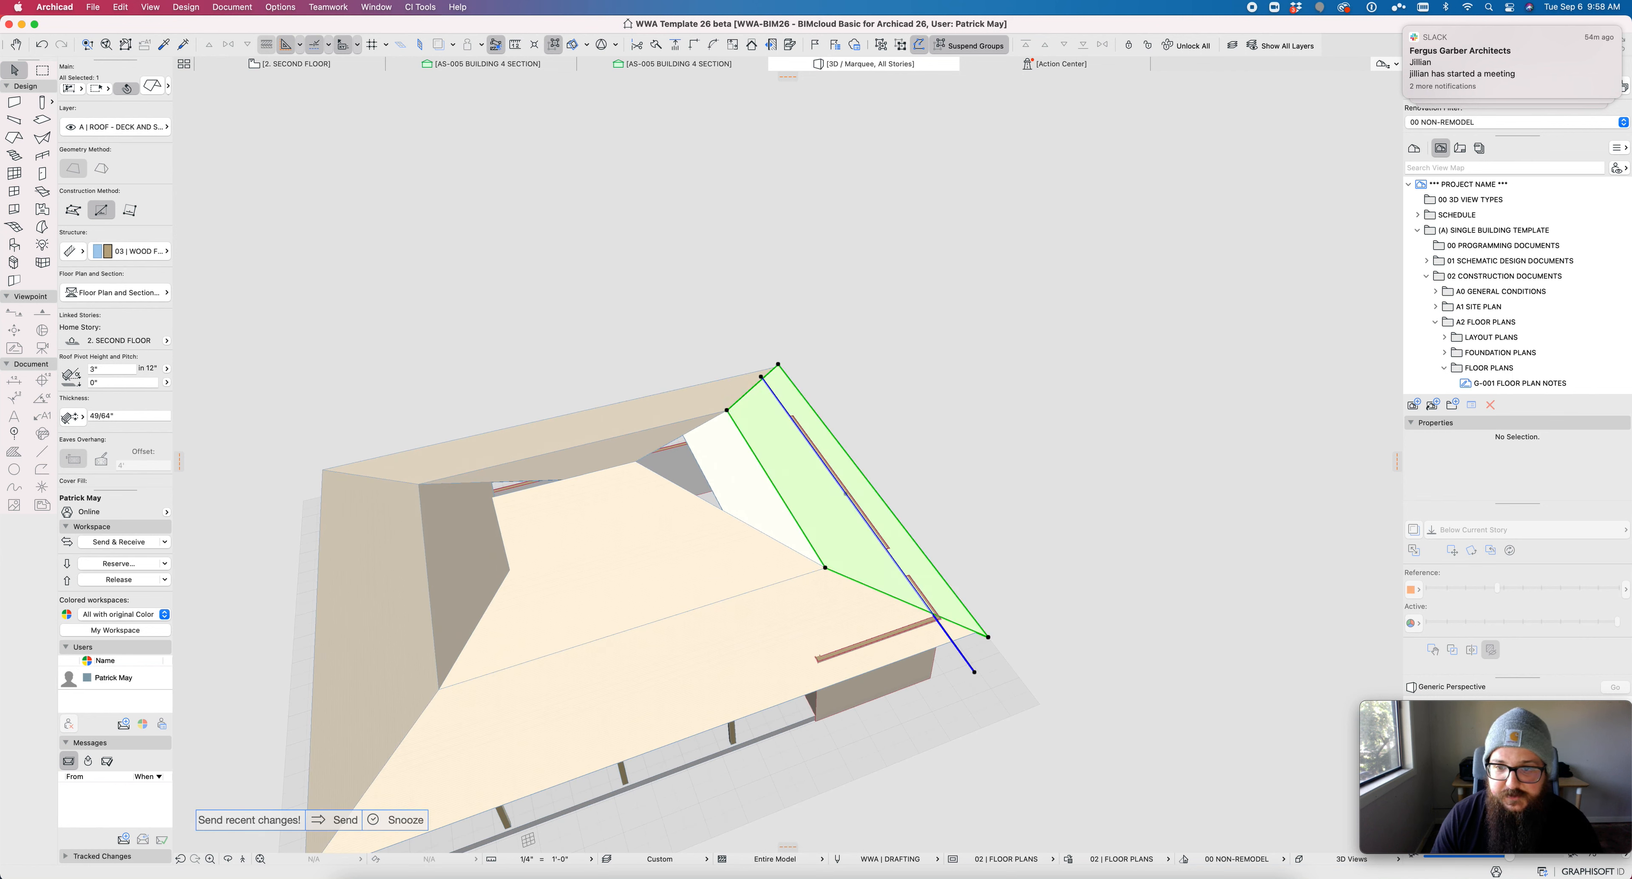
click(960, 600)
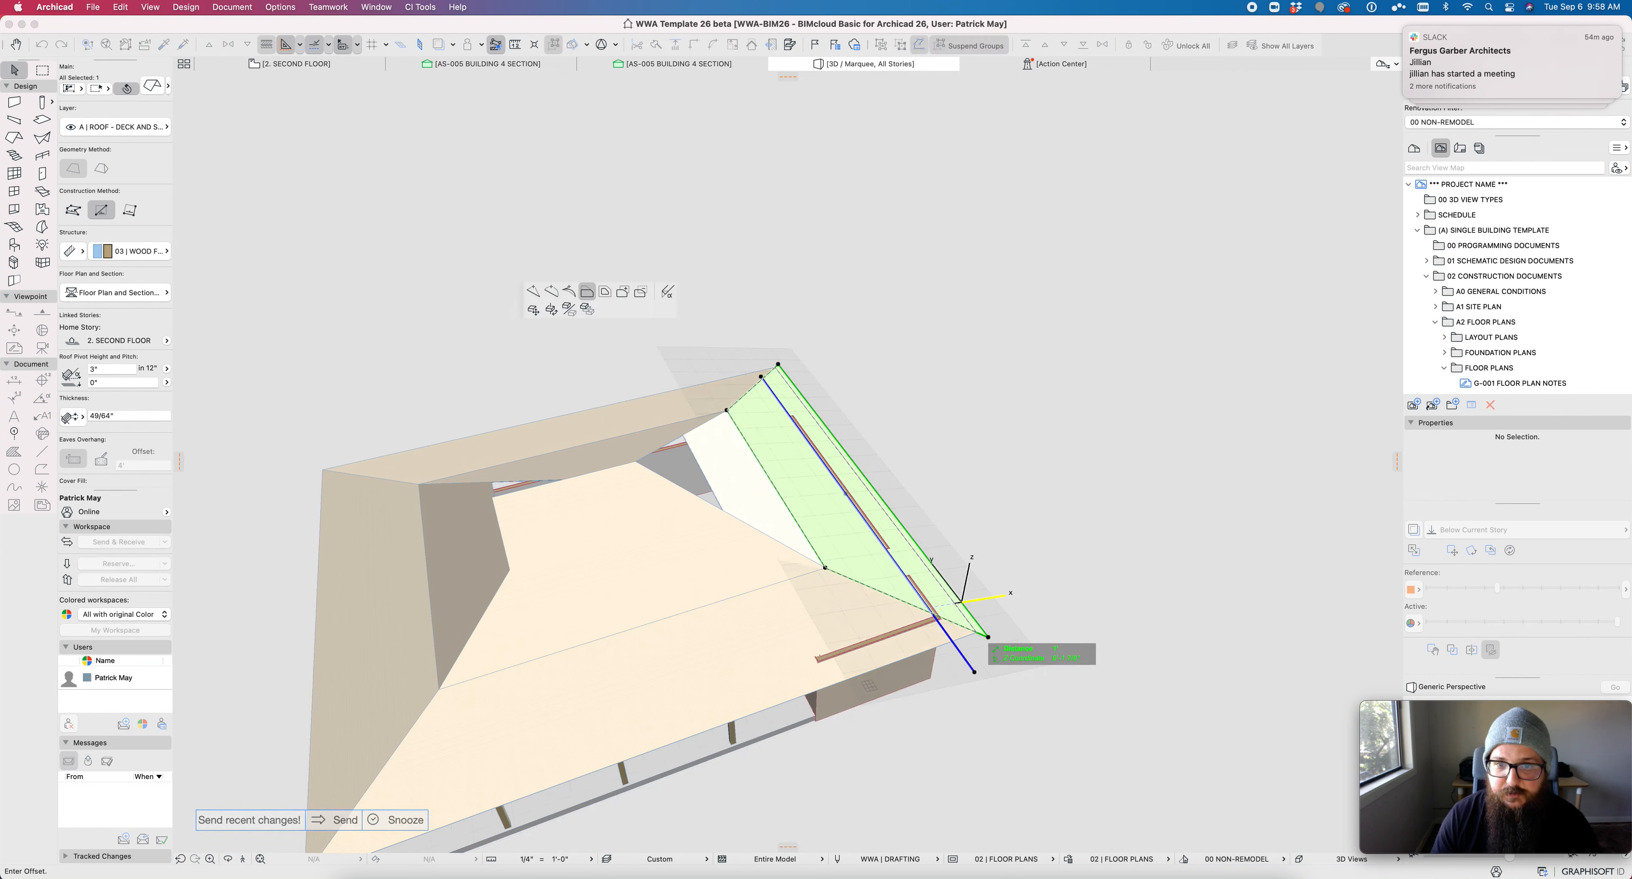
click(987, 636)
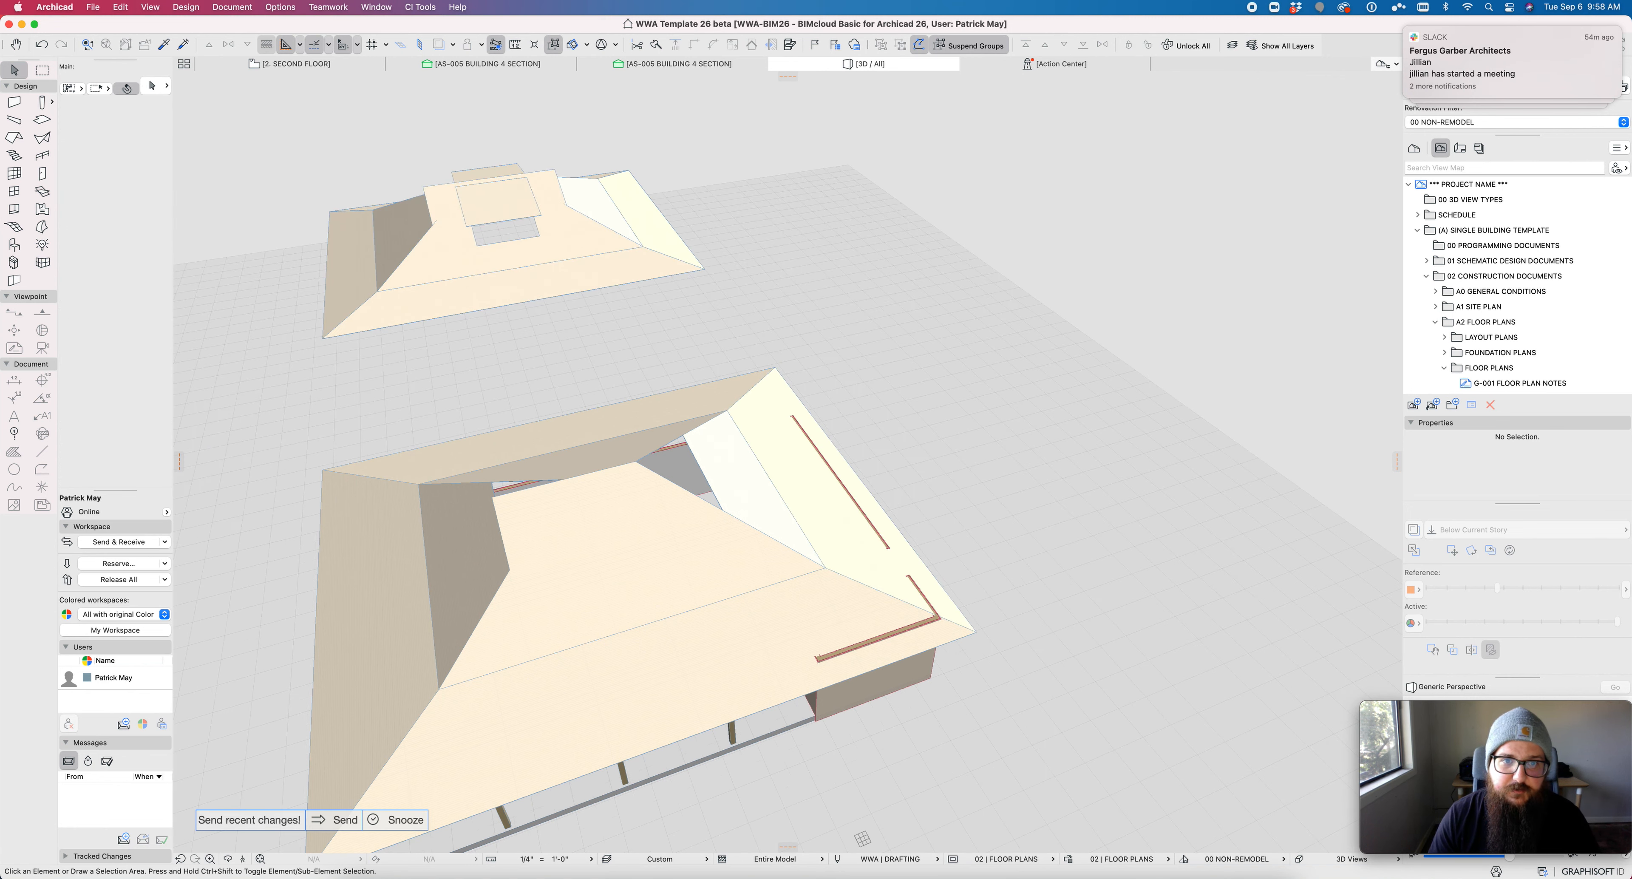
Step: Pick up the original multi-plane roof's settings and try an eaves overhang offset of 3 in the roof default settings
click(623, 234)
click(624, 234)
click(615, 321)
shift+middle_drag(616, 321, 758, 348)
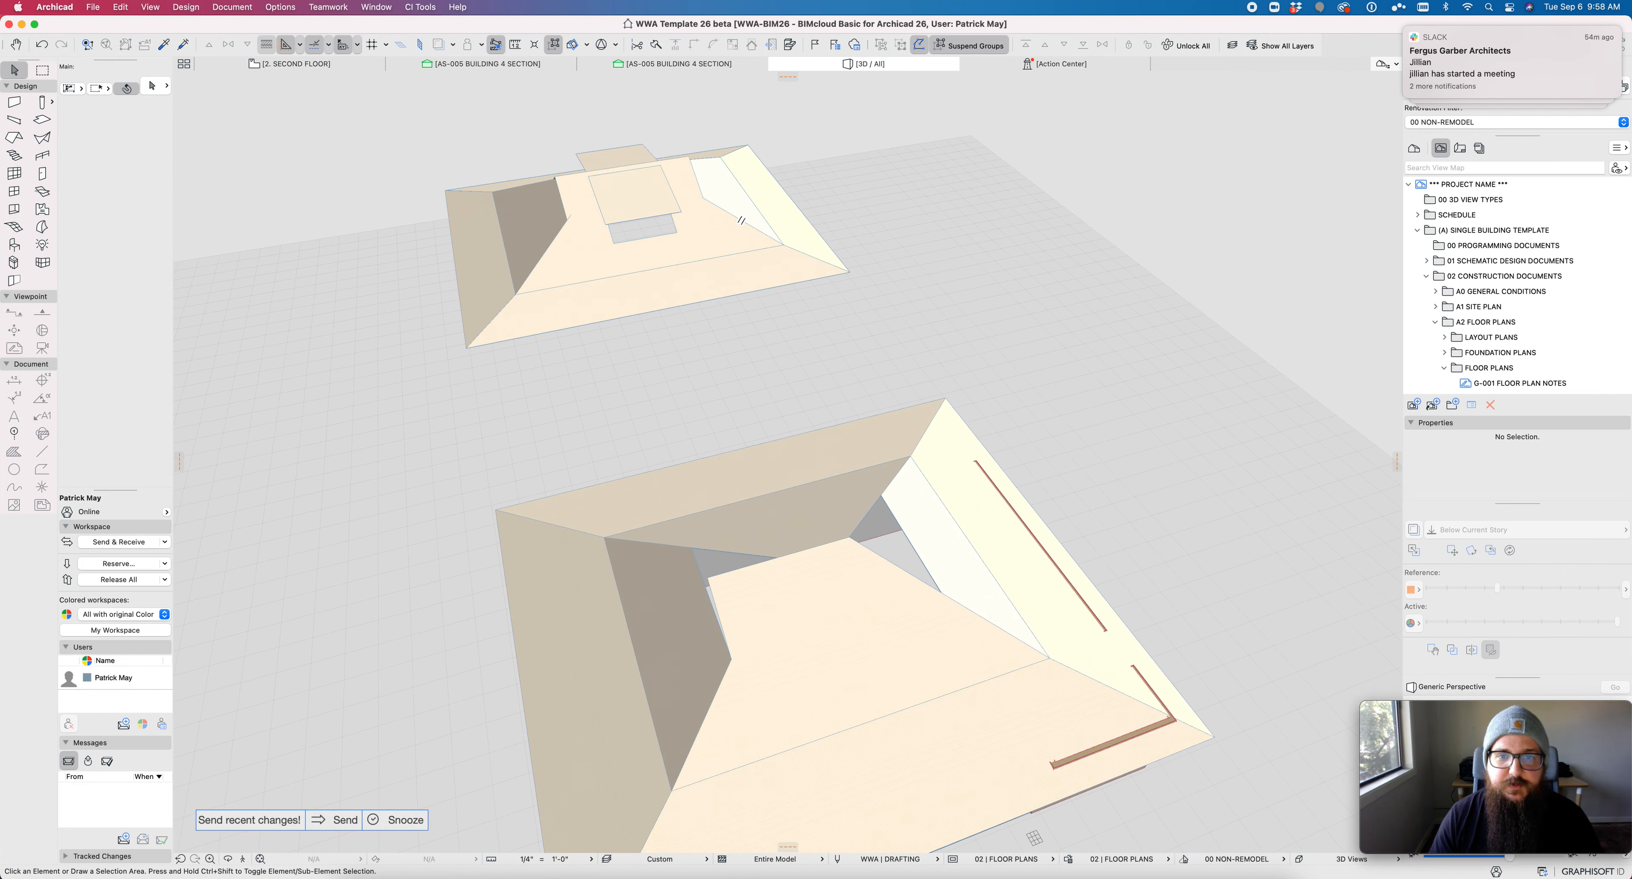
alt+click(719, 268)
key(g)
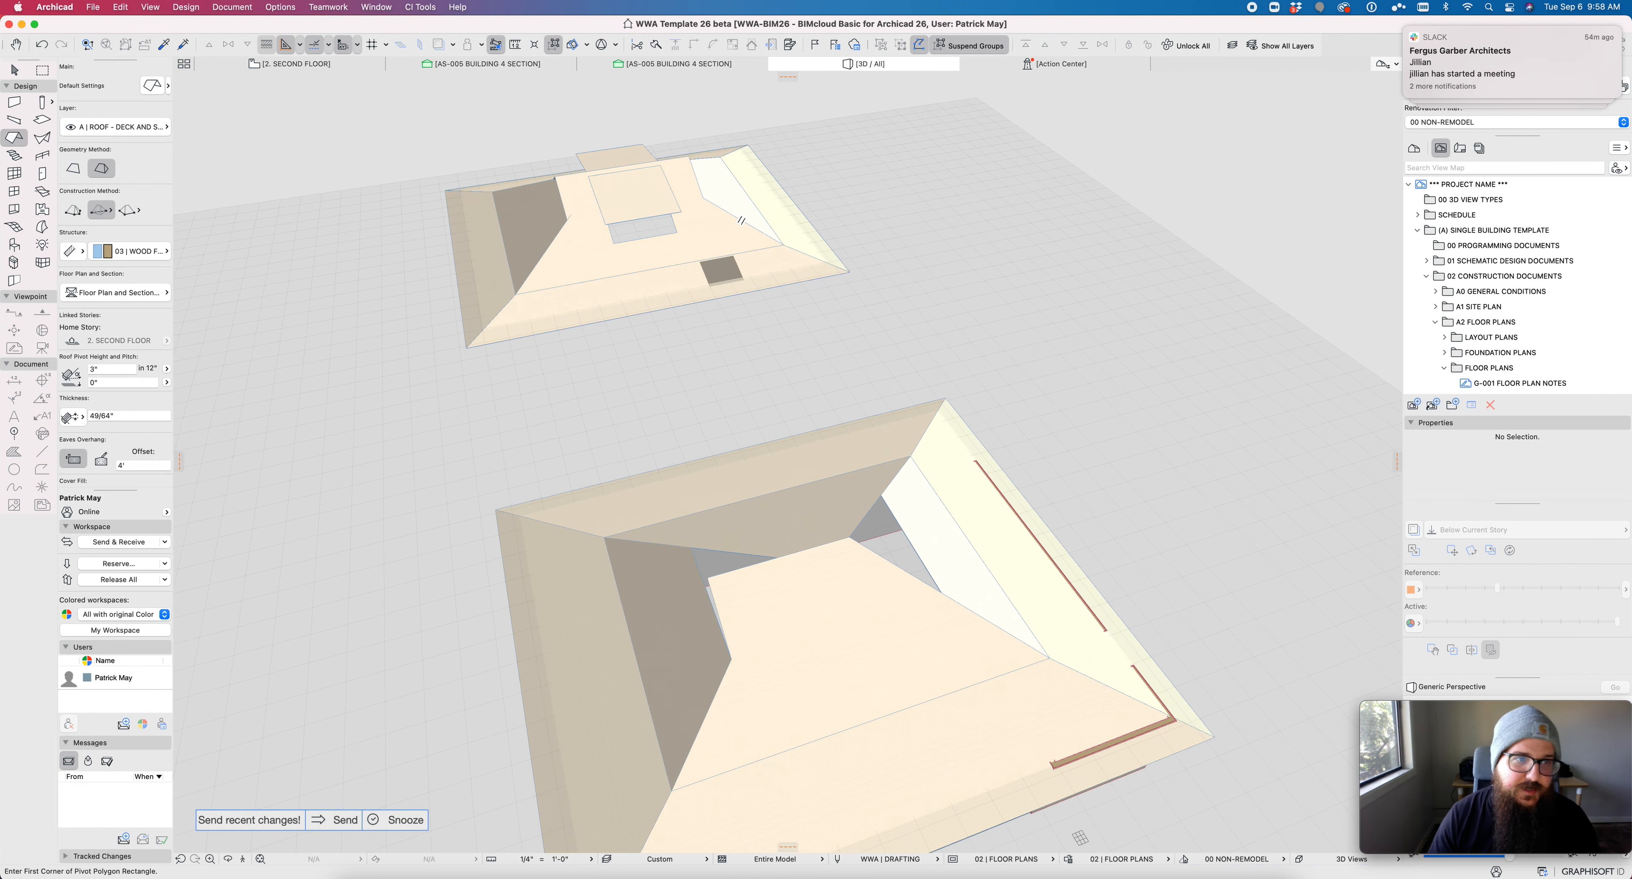
key(super+t)
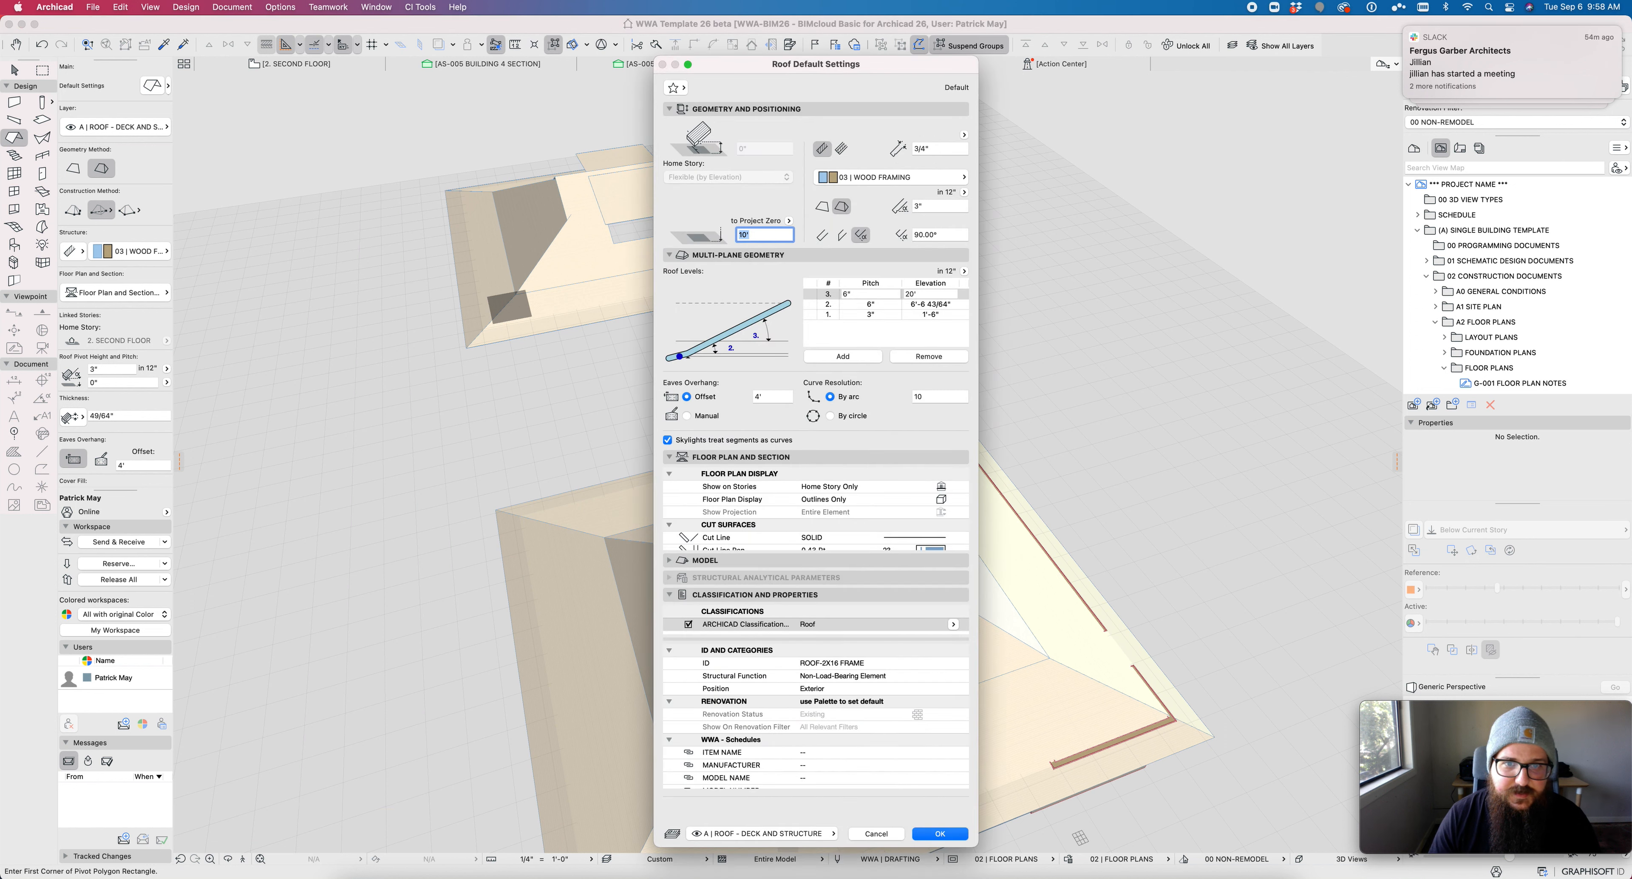
click(771, 397)
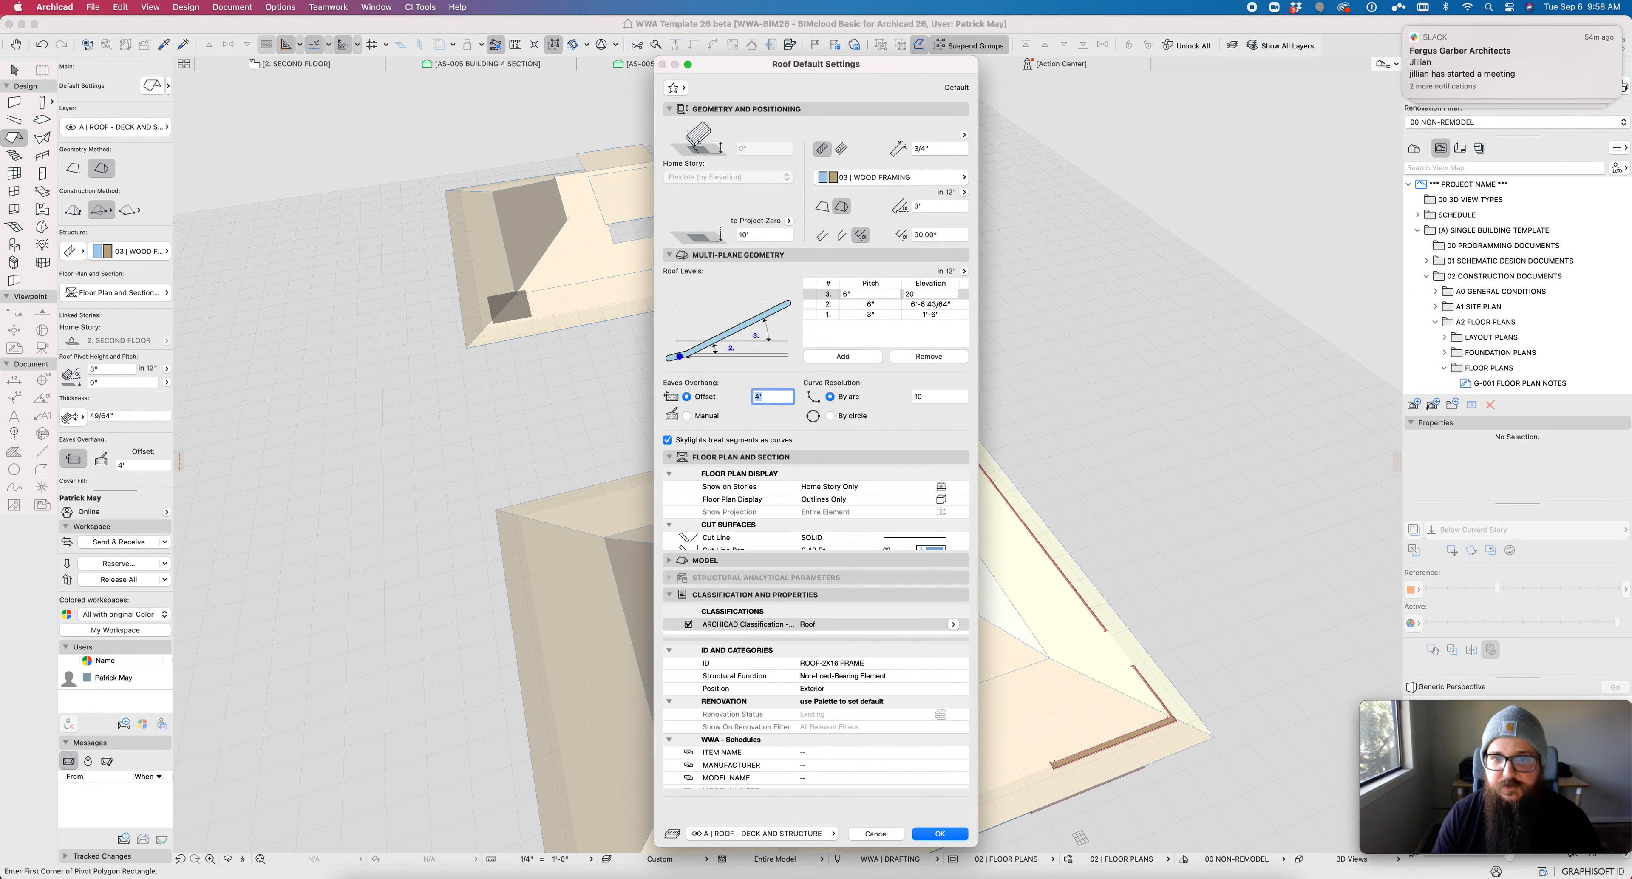
text(3)
key(Tab)
key(Escape)
key(Escape)
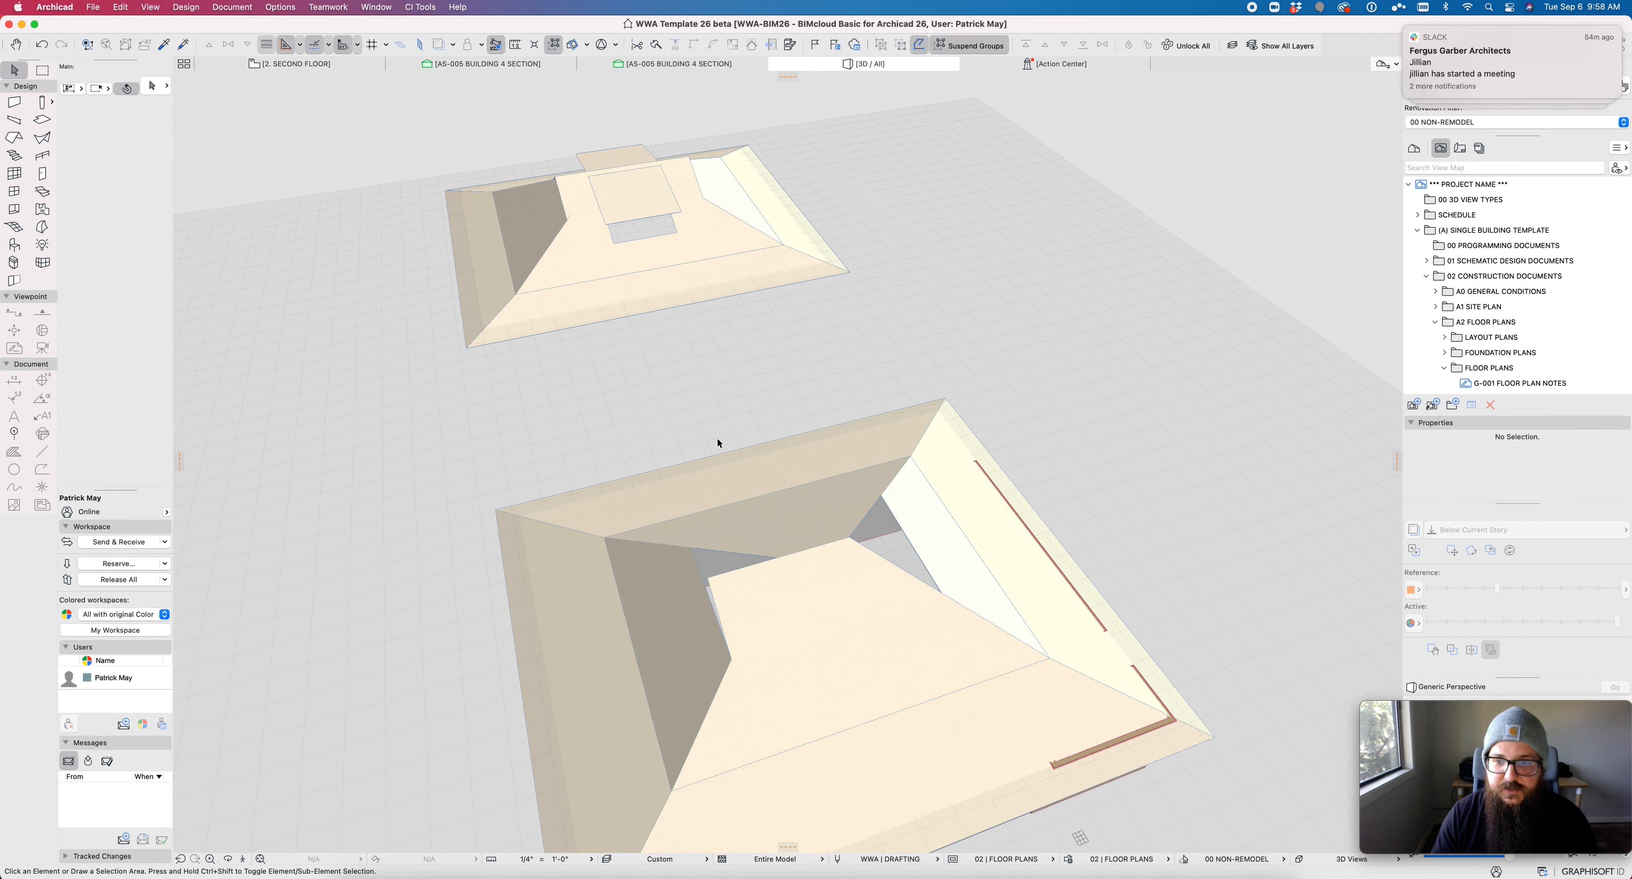
Step: Select the left-side inner roof plane of the roof rebuilt from single planes
scroll(619, 316, down, 5)
shift+middle_drag(648, 364, 806, 300)
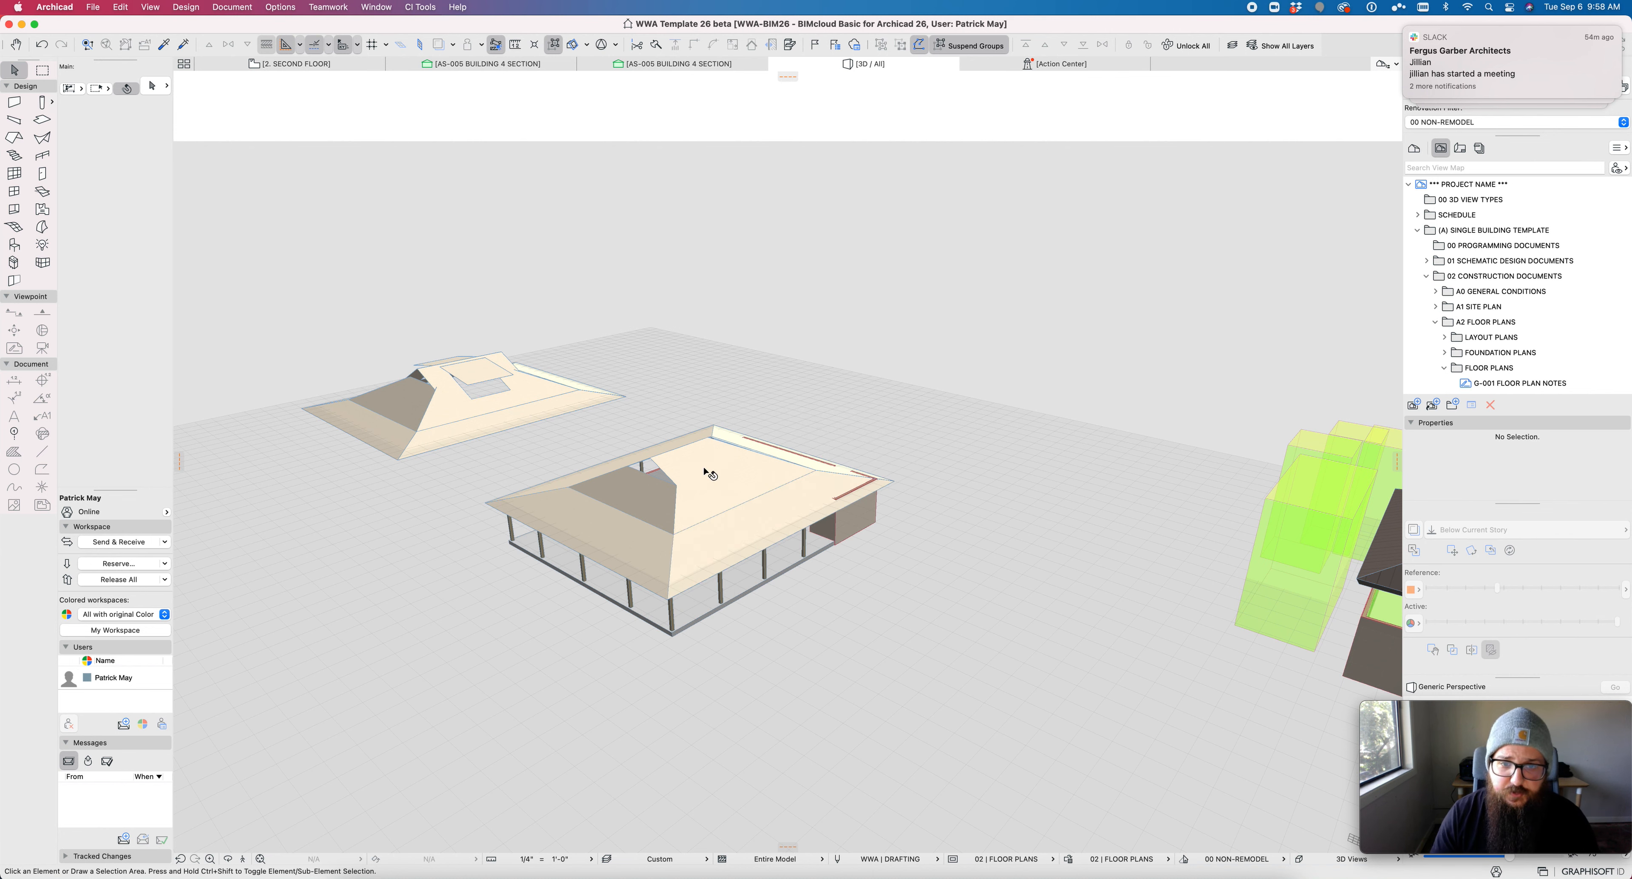
middle_drag(695, 467, 737, 470)
shift+middle_drag(737, 470, 737, 517)
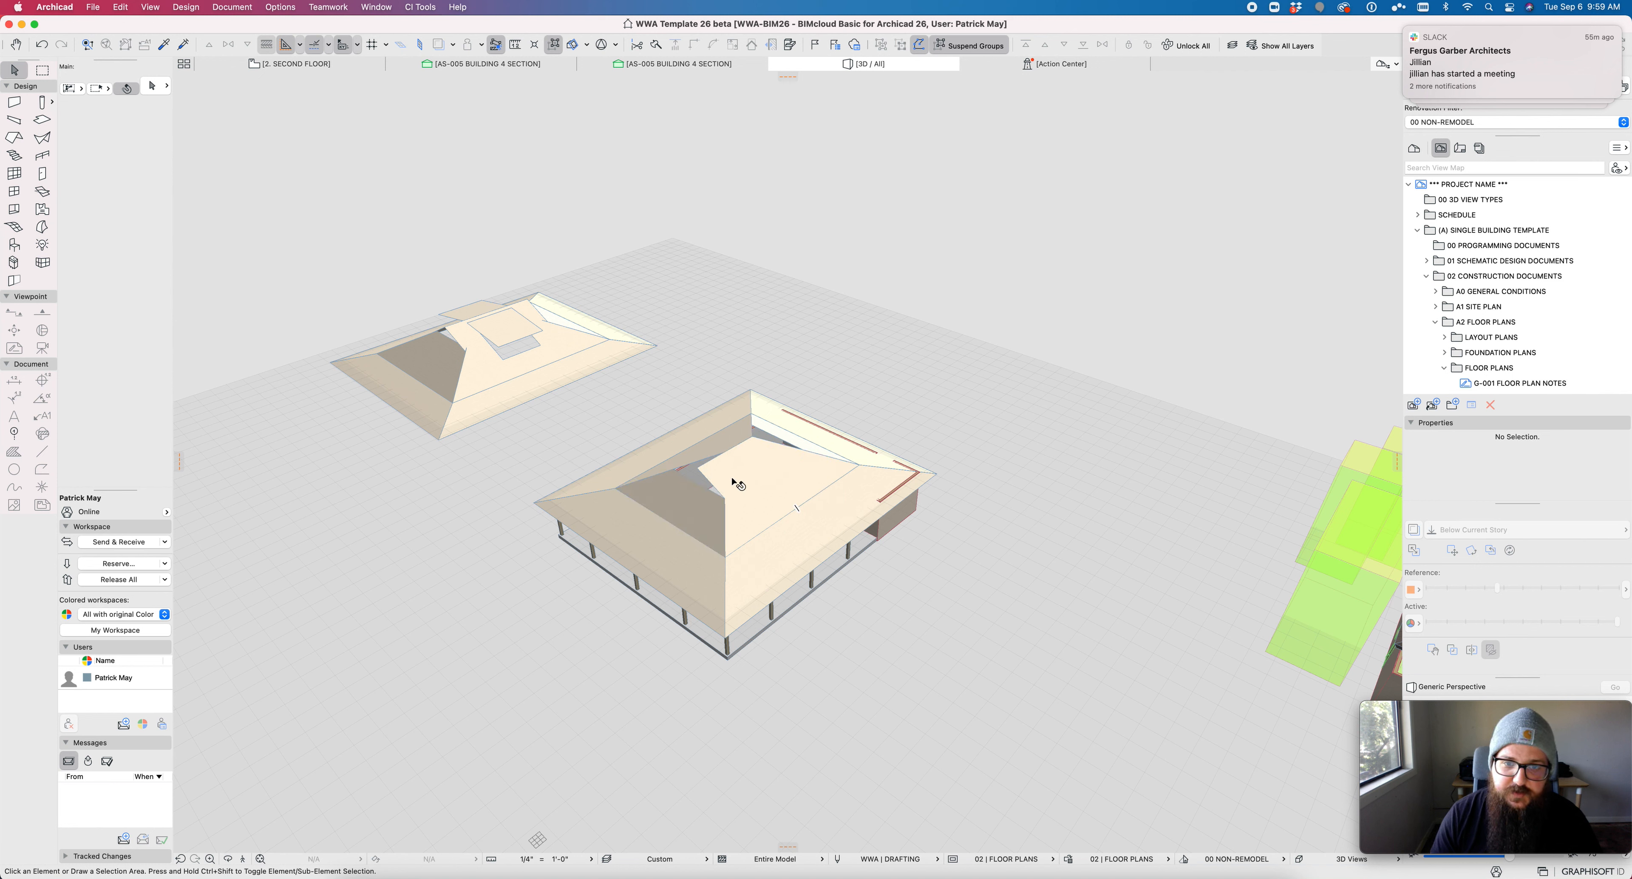
click(702, 518)
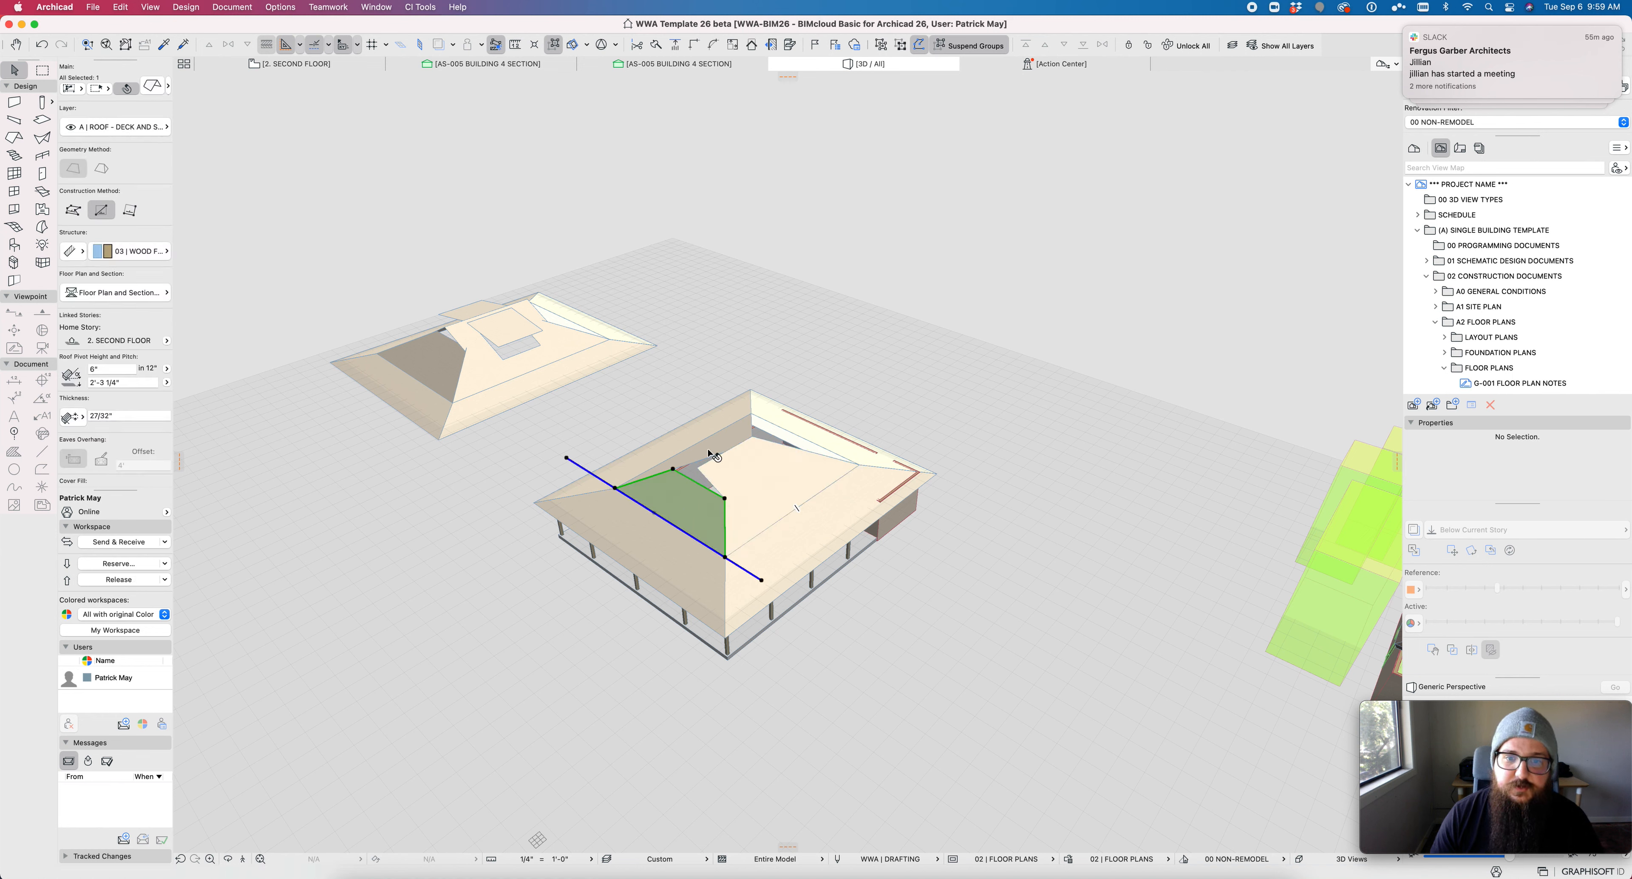